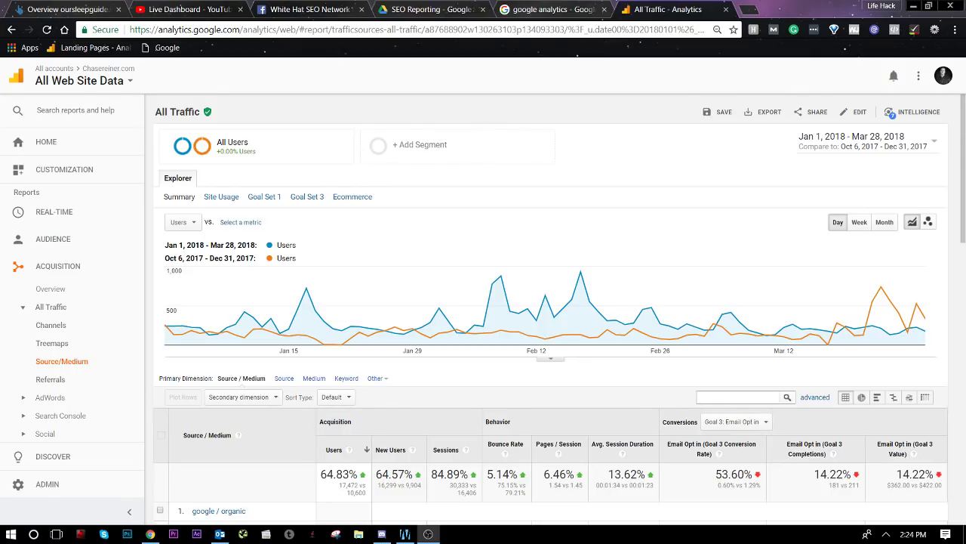
# Step: Close the Google search and YouTube Live Dashboard browser tabs
pyautogui.hotkey('alt', 'Tab')
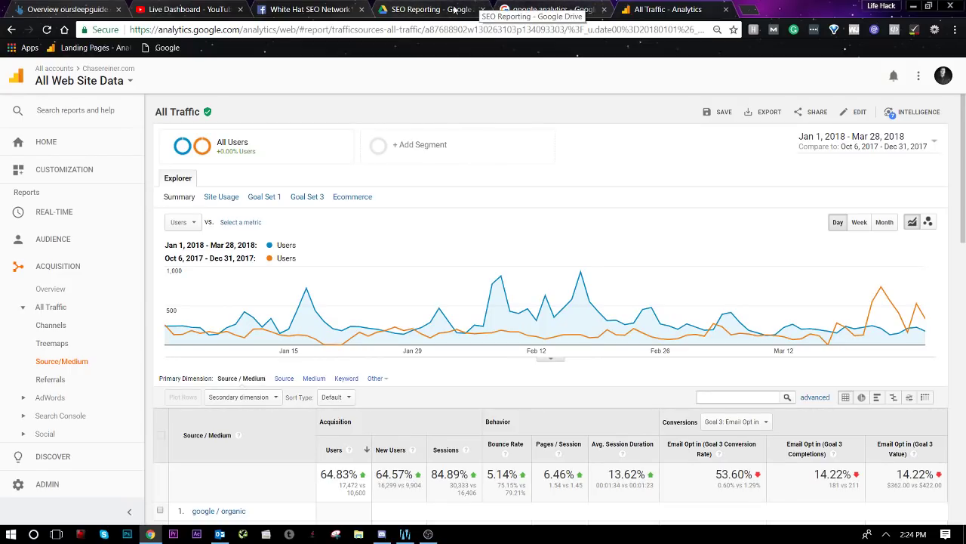
pyautogui.click(605, 10)
pyautogui.moveTo(200, 9); pyautogui.dragTo(965, 6)
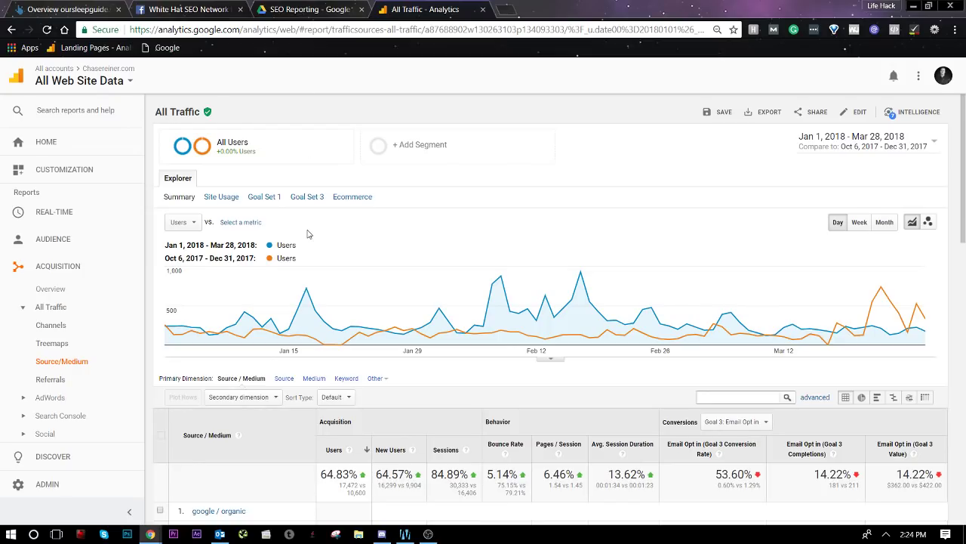
pyautogui.scroll(-15, 307, 234)
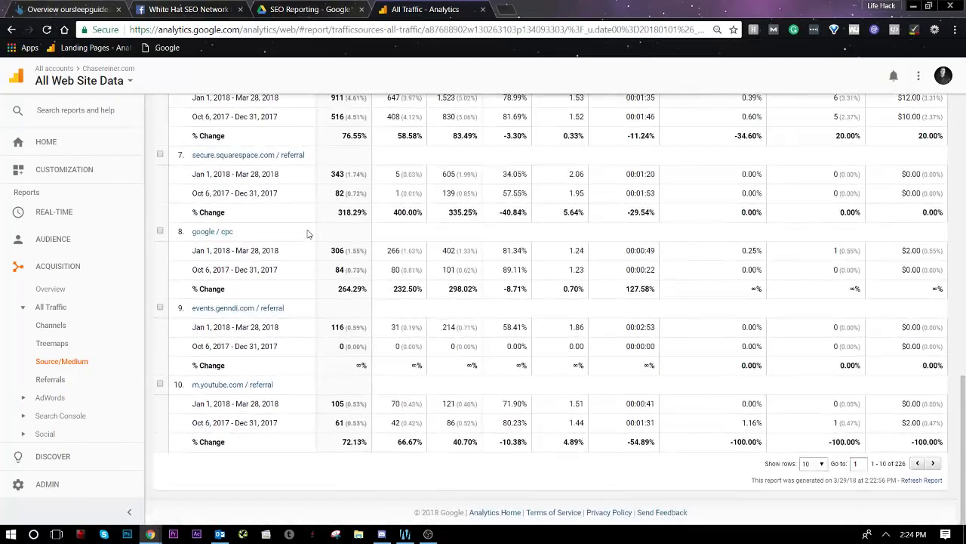
pyautogui.scroll(15, 308, 234)
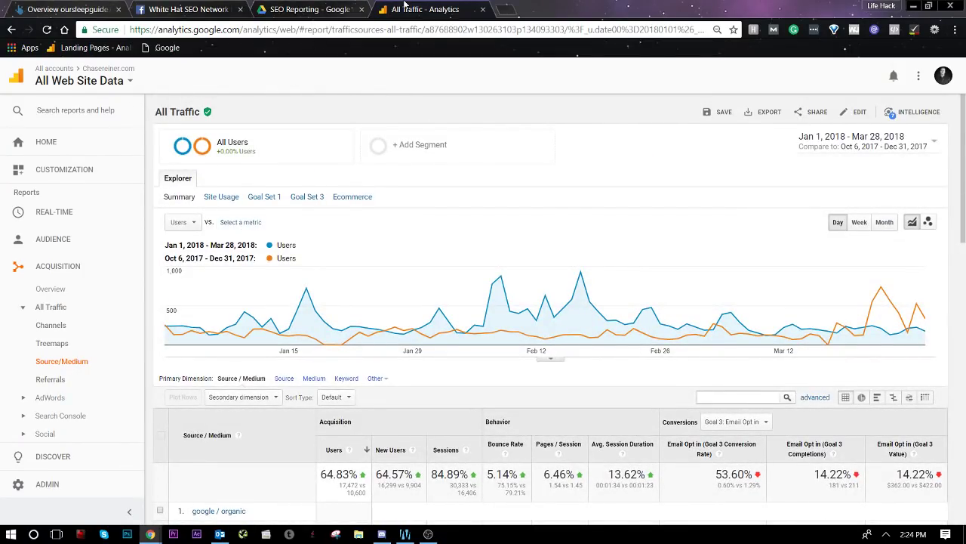
pyautogui.scroll(-5, 332, 326)
# Step: Switch to Google Drive and open the 3. Templates folder inside Example SEO Agency Templates
pyautogui.click(292, 8)
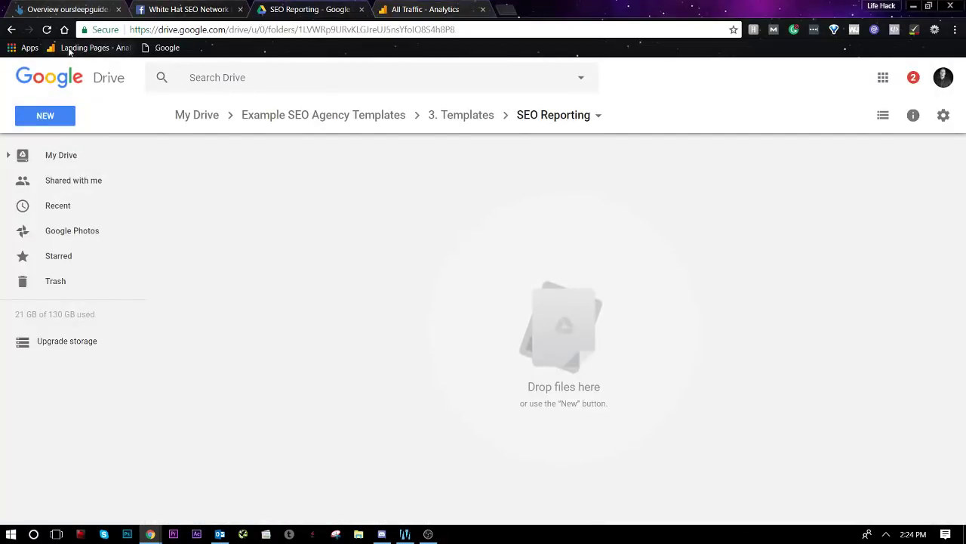
pyautogui.click(11, 30)
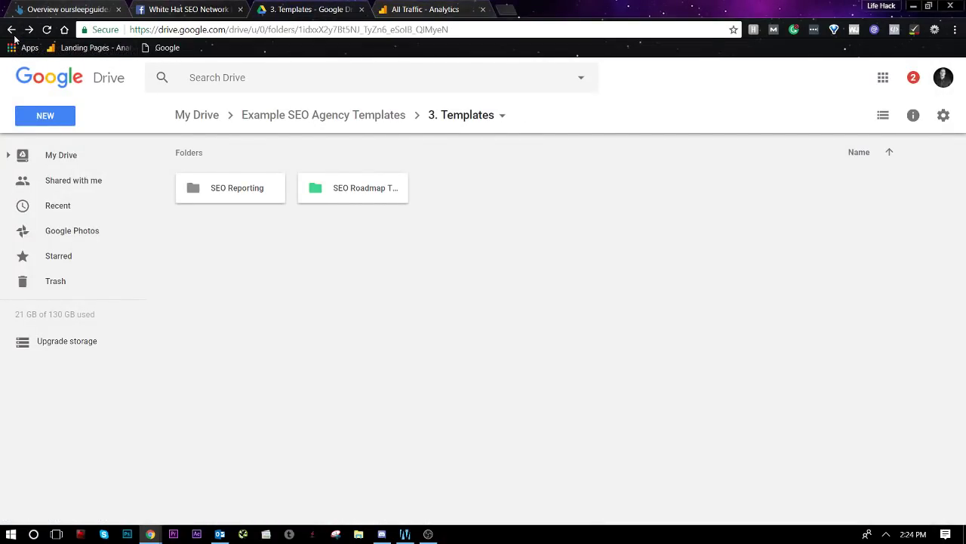
pyautogui.click(12, 30)
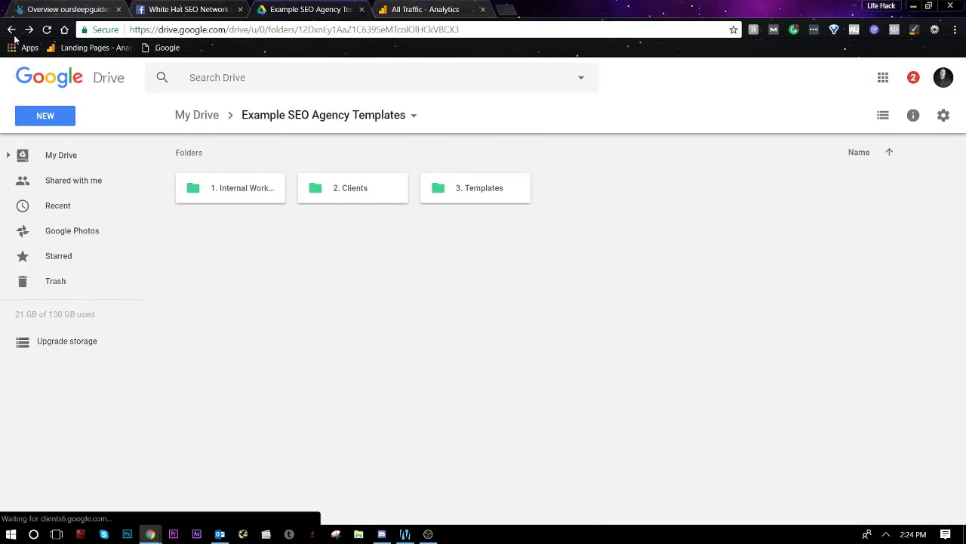
pyautogui.doubleClick(461, 189)
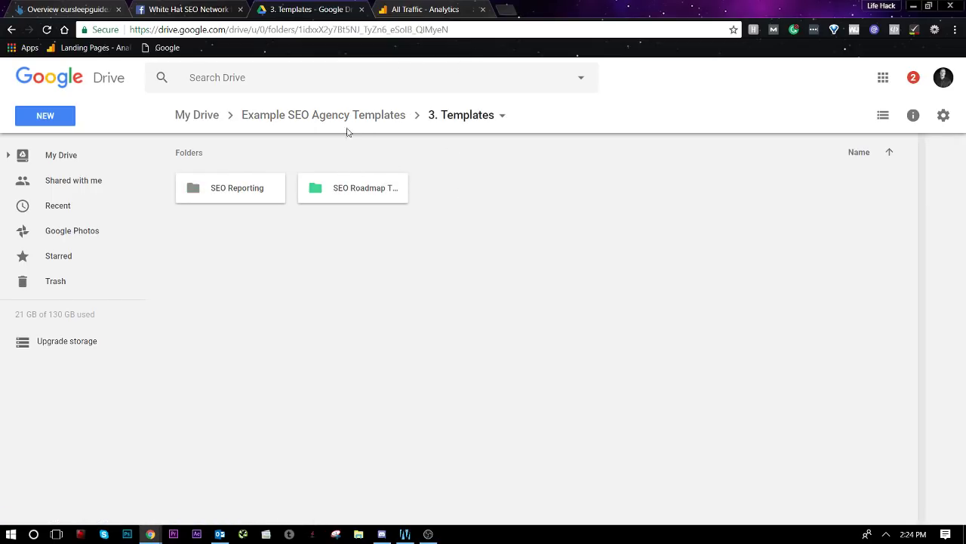
# Step: Change the SEO Reporting folder's color to the same light green as the SEO Roadmap folder
pyautogui.click(276, 189)
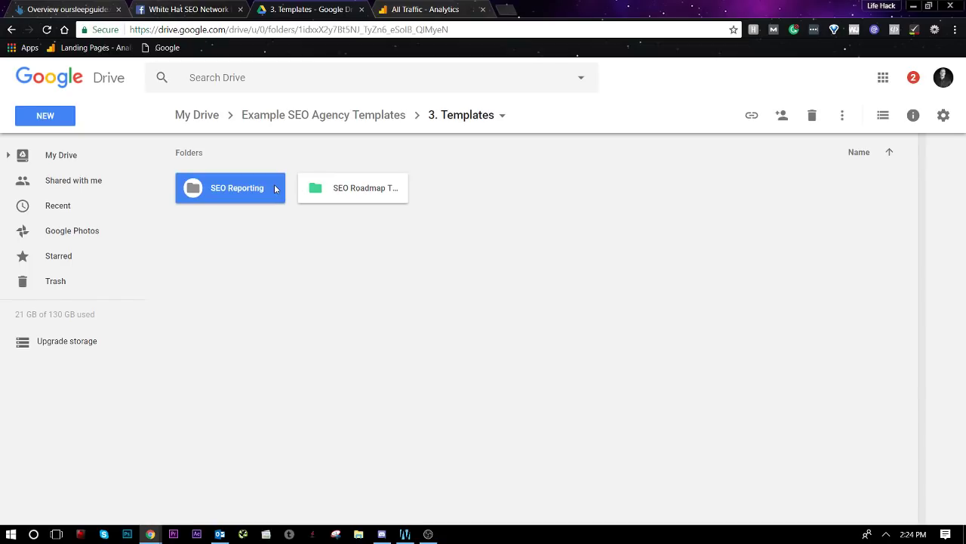
pyautogui.rightClick(276, 189)
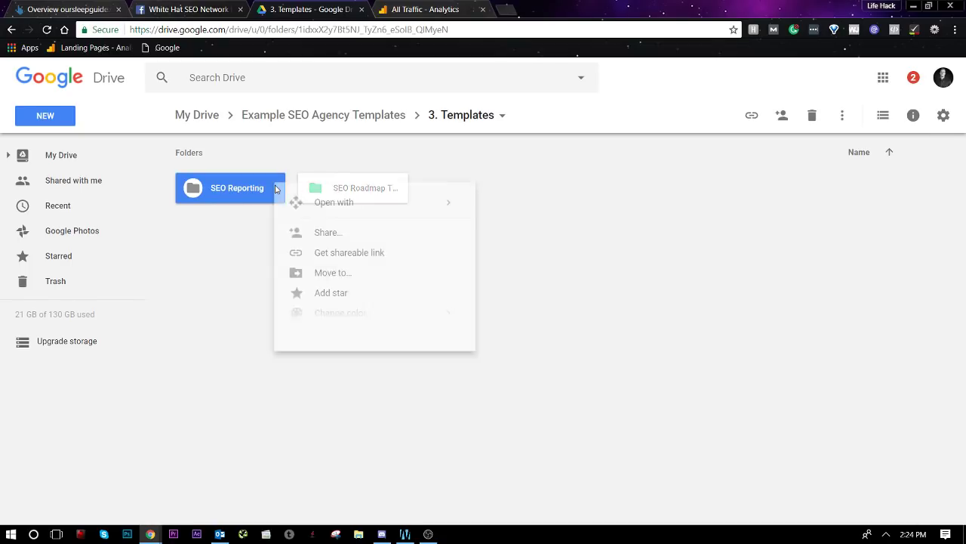
pyautogui.moveTo(344, 317)
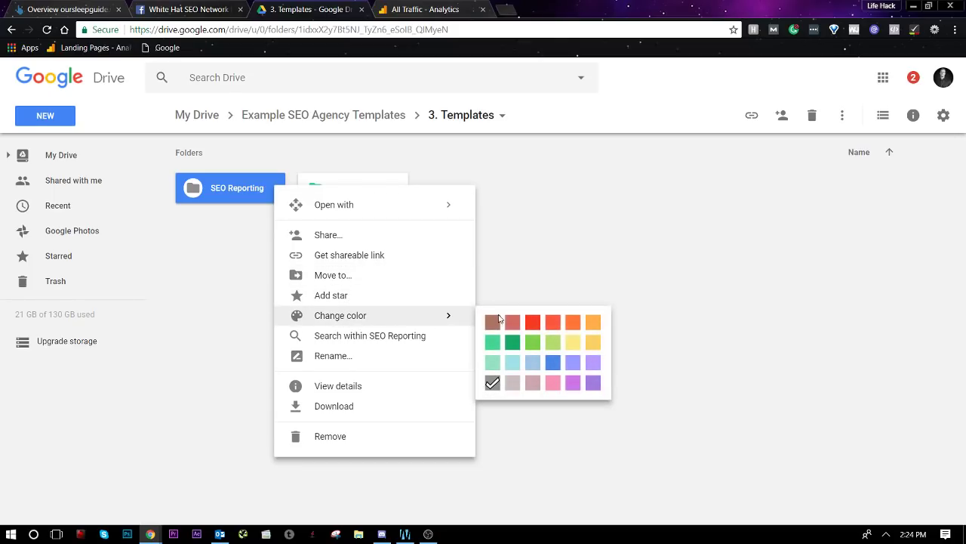
pyautogui.click(491, 341)
# Step: Create a blank Google Sheets spreadsheet inside the SEO Reporting folder
pyautogui.doubleClick(242, 204)
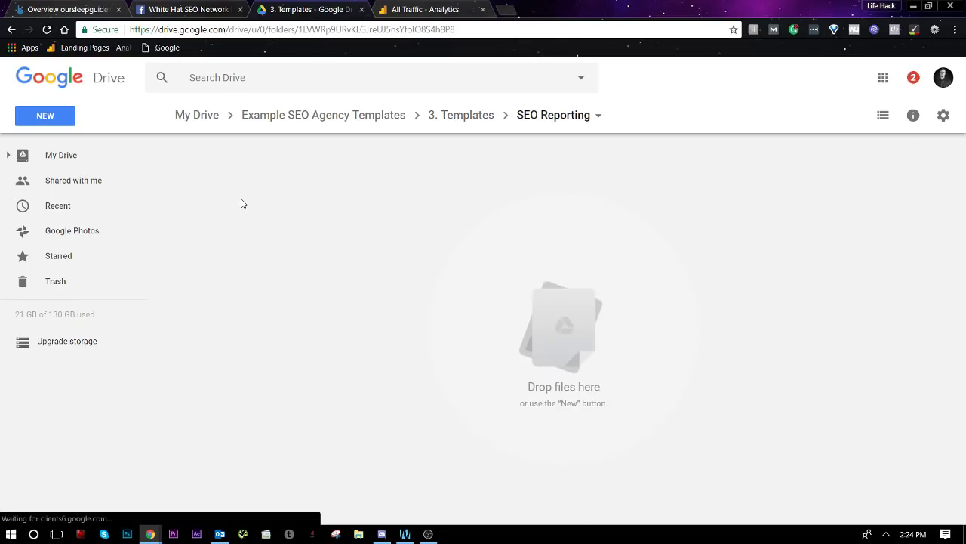
pyautogui.rightClick(339, 226)
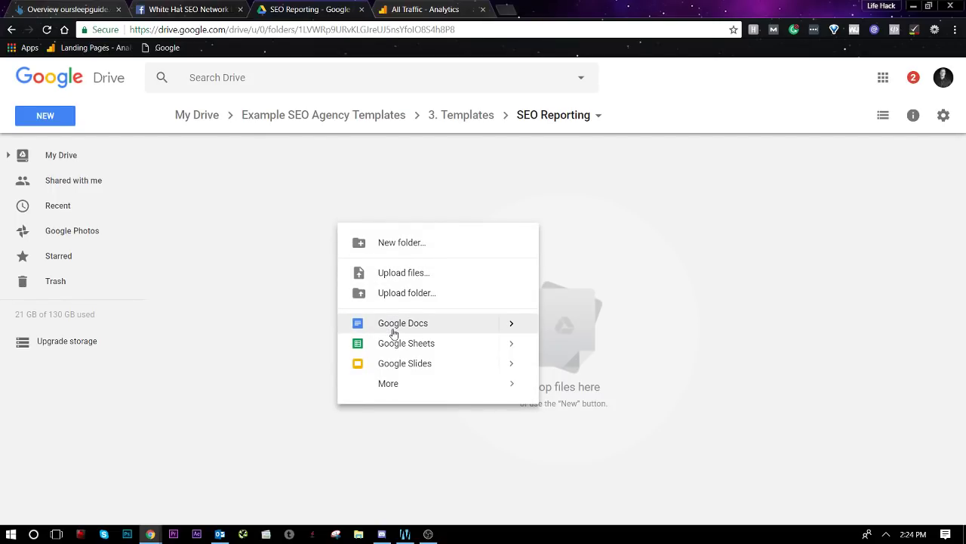
pyautogui.click(442, 346)
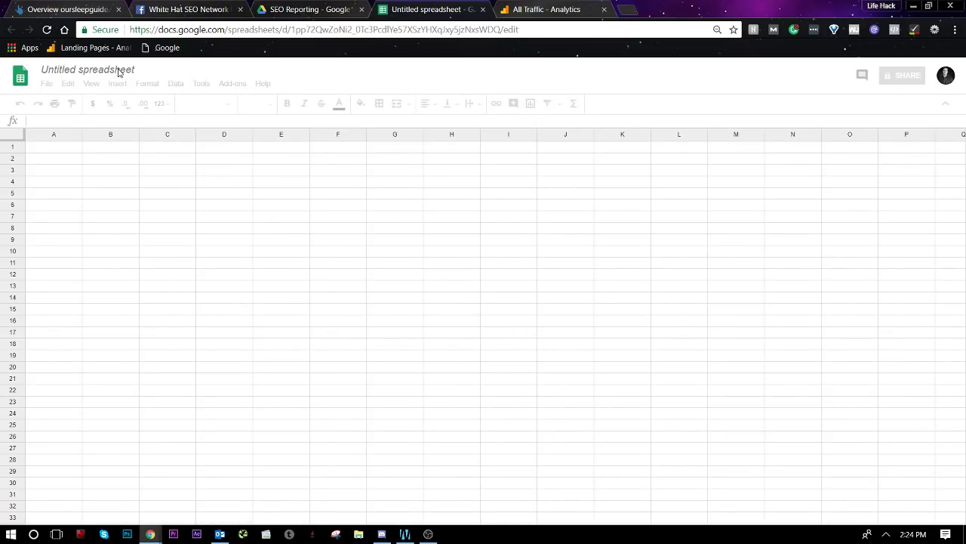
# Step: Rename the untitled spreadsheet as SEO Report
pyautogui.doubleClick(89, 68)
pyautogui.tripleClick(89, 67)
pyautogui.doubleClick(88, 67)
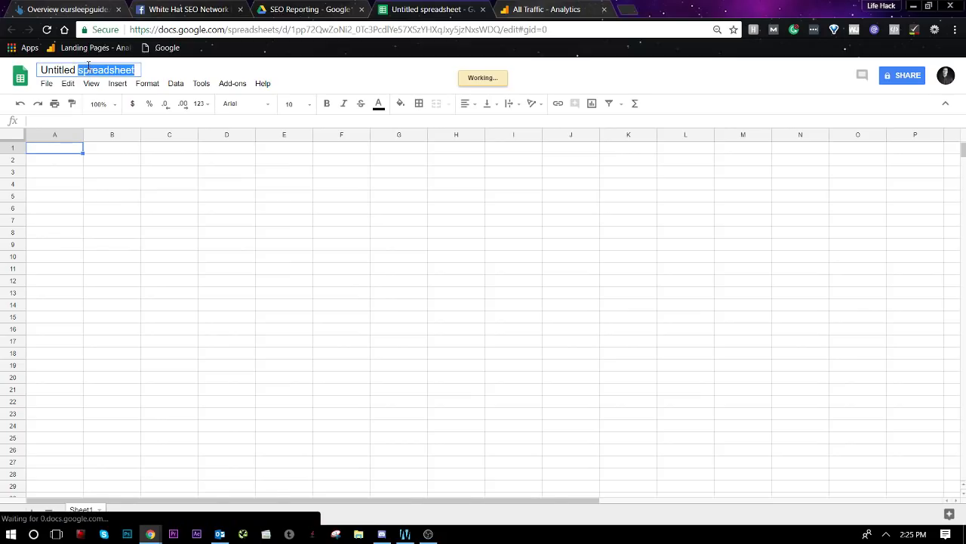
pyautogui.tripleClick(85, 70)
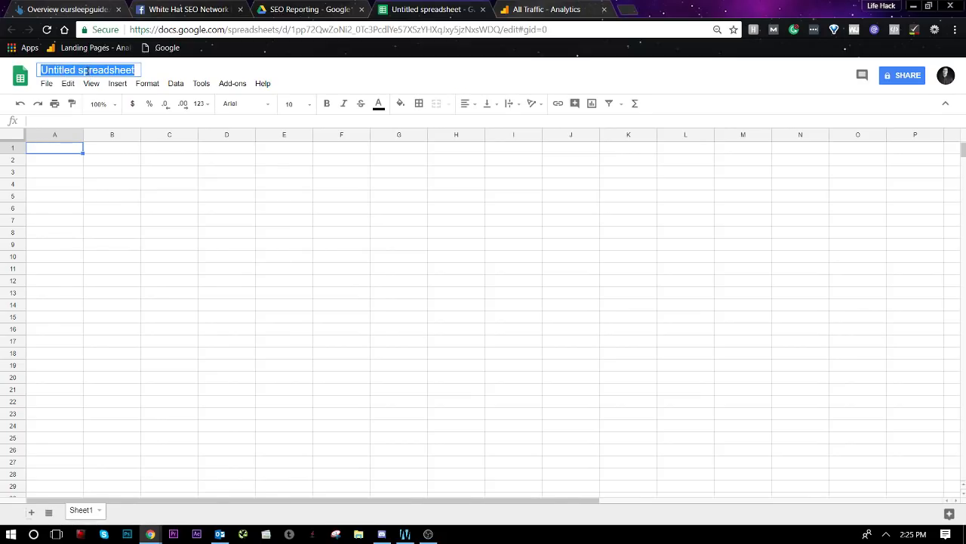
pyautogui.write('SEO rReport')
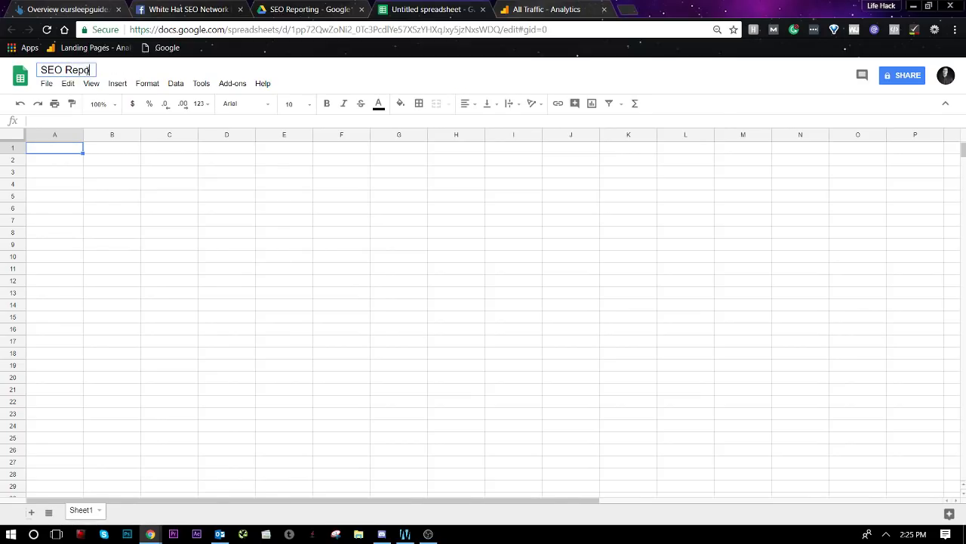
pyautogui.doubleClick(87, 242)
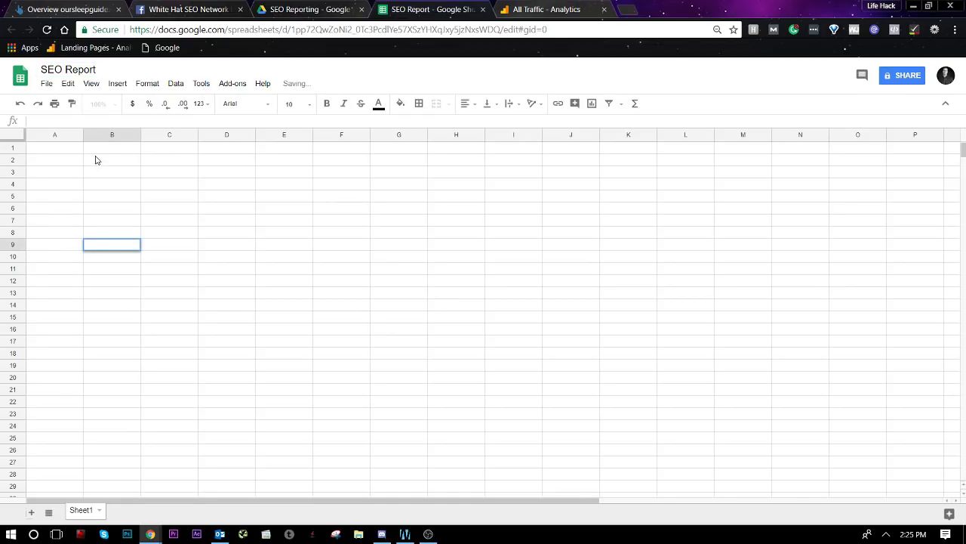
# Step: Widen column A to about three times its default width
pyautogui.moveTo(83, 136); pyautogui.dragTo(216, 135)
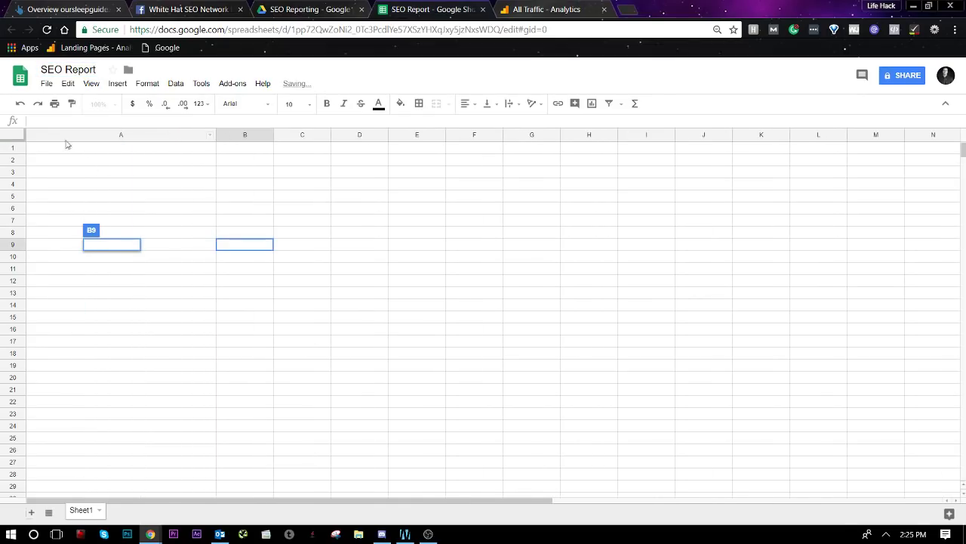
pyautogui.click(22, 158)
pyautogui.click(50, 174)
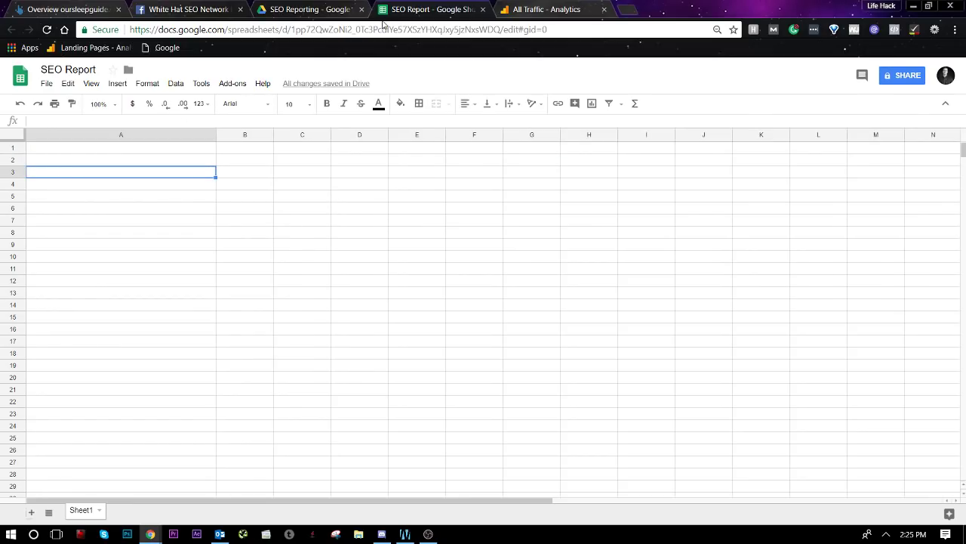
# Step: Enter the heading "Report monthly" in cell A1 and make it bold
pyautogui.click(141, 152)
pyautogui.doubleClick(141, 150)
pyautogui.write('Report month')
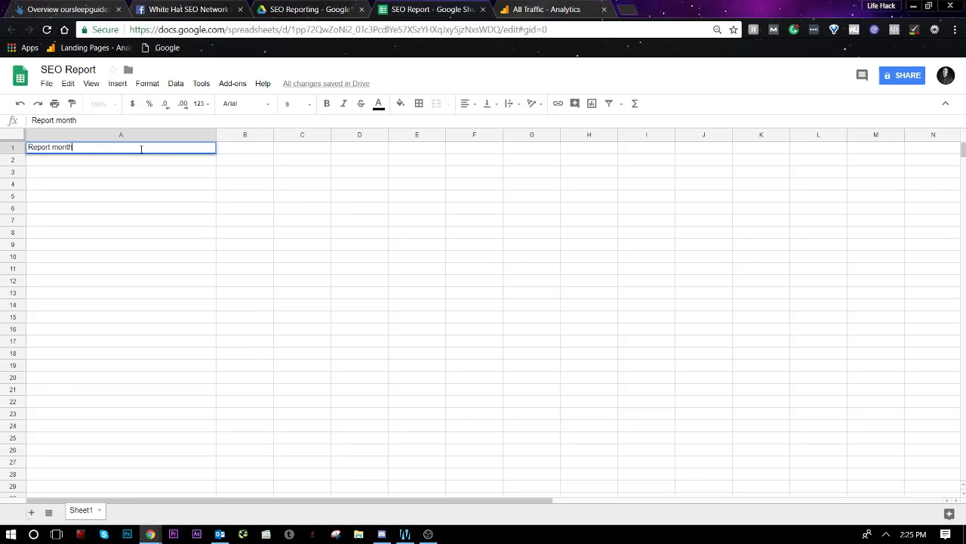
pyautogui.write('ly')
pyautogui.press('Return')
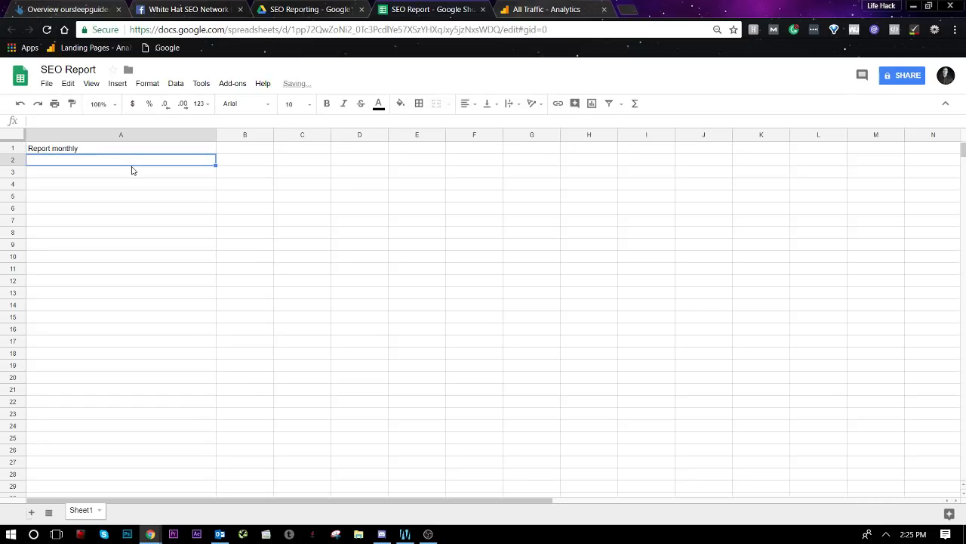
pyautogui.click(118, 148)
pyautogui.click(326, 103)
pyautogui.click(201, 198)
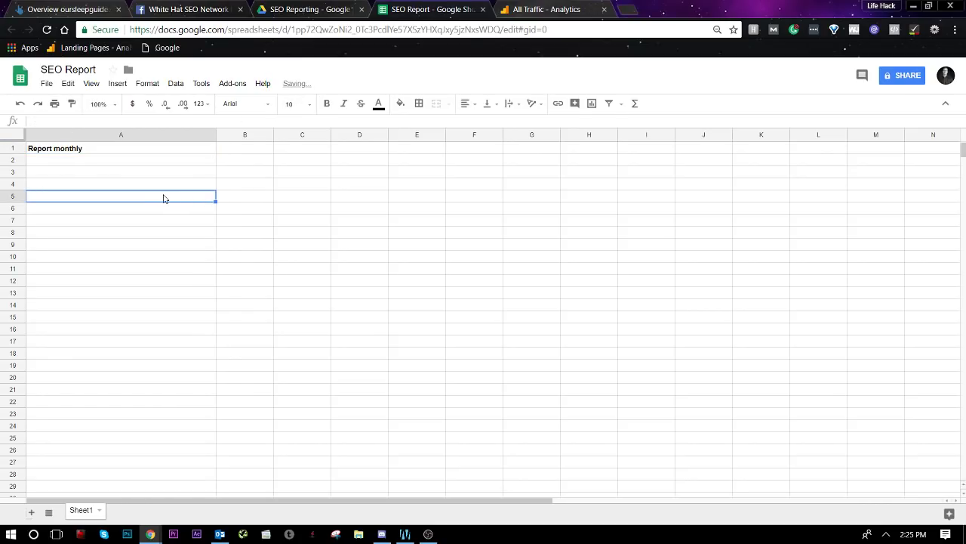
pyautogui.moveTo(159, 188); pyautogui.dragTo(170, 294)
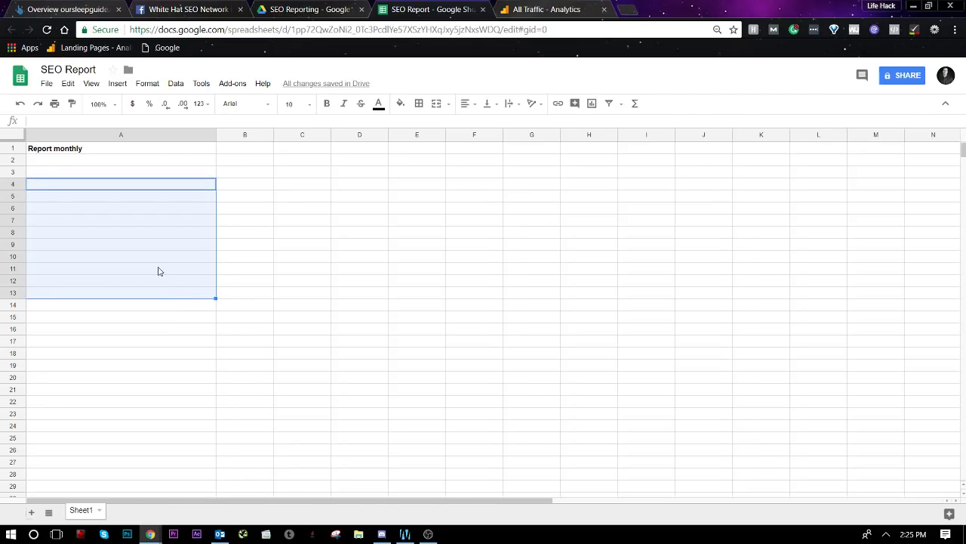
pyautogui.click(158, 174)
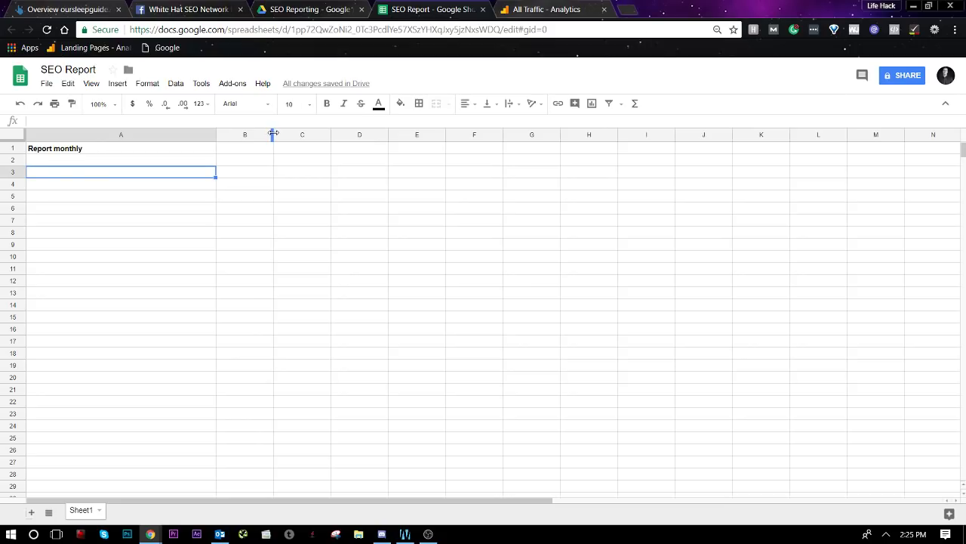
pyautogui.moveTo(135, 159); pyautogui.dragTo(119, 319)
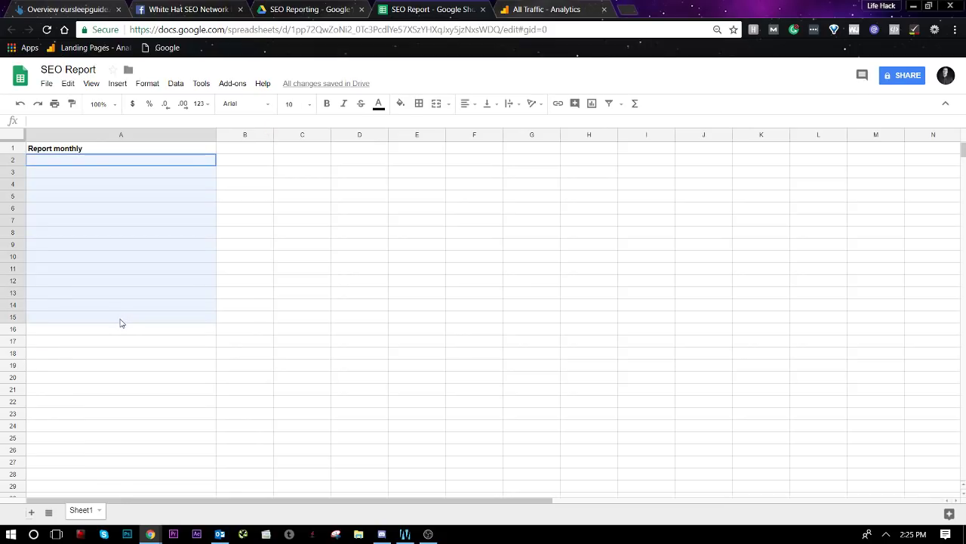
pyautogui.click(120, 320)
pyautogui.moveTo(198, 161); pyautogui.dragTo(176, 306)
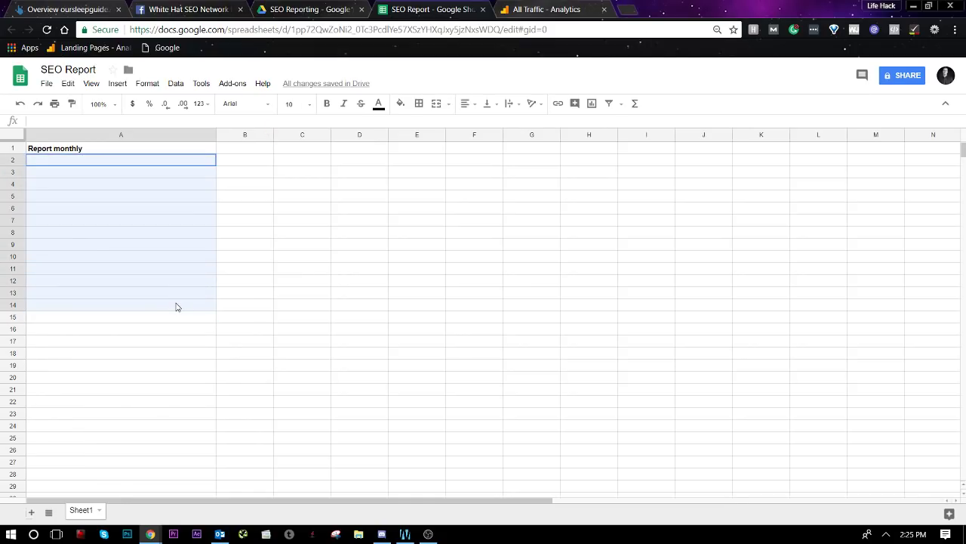
pyautogui.click(177, 307)
pyautogui.moveTo(175, 341); pyautogui.dragTo(148, 345)
pyautogui.click(208, 167)
pyautogui.click(186, 168)
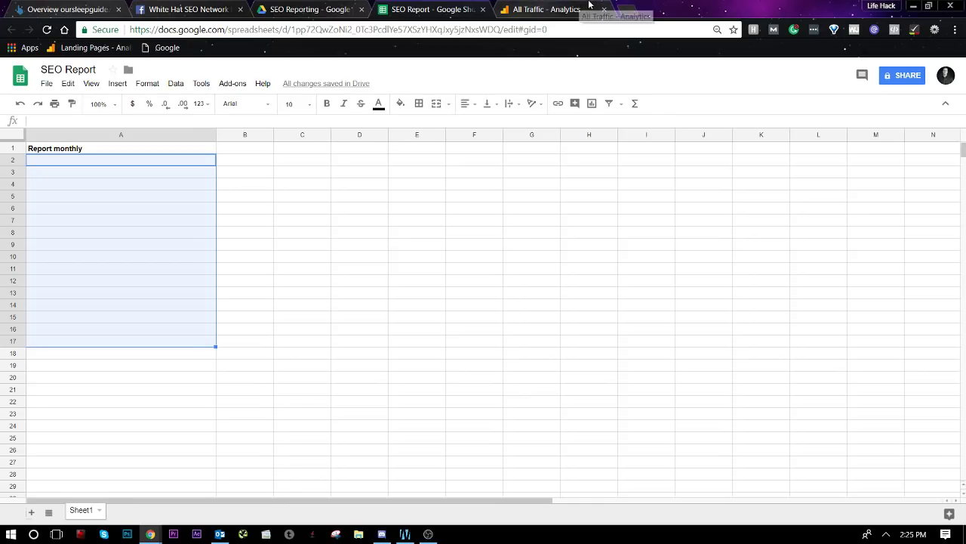
pyautogui.click(151, 343)
pyautogui.moveTo(151, 401); pyautogui.dragTo(185, 164)
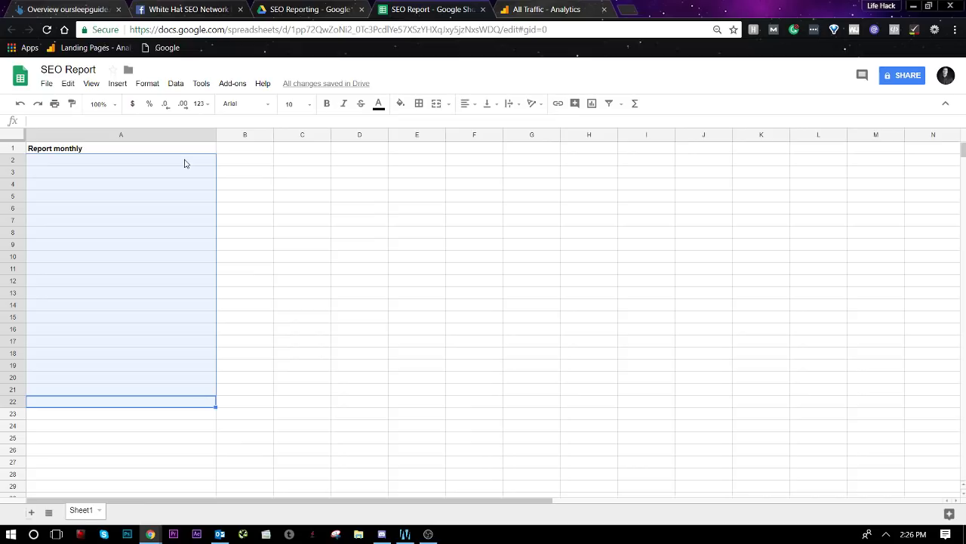
pyautogui.click(261, 172)
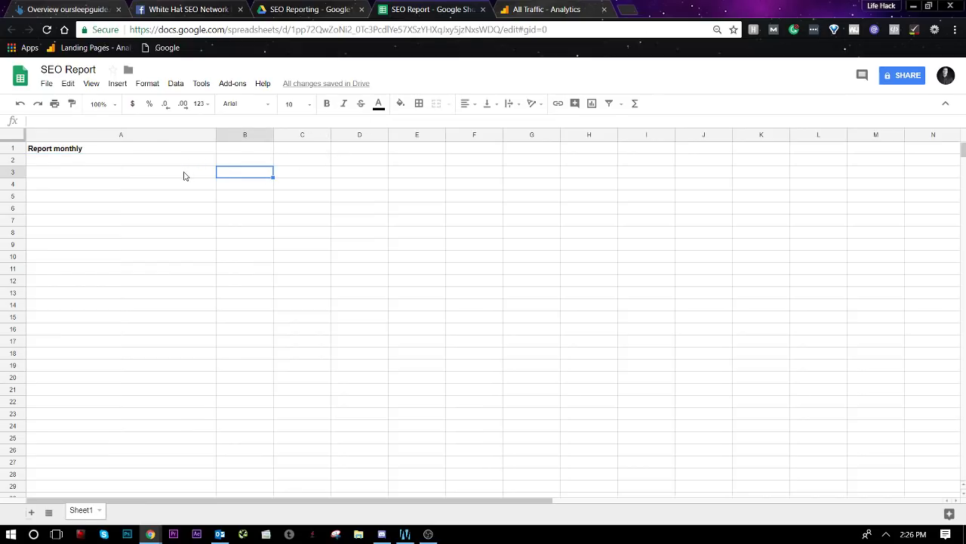
pyautogui.moveTo(189, 165); pyautogui.dragTo(346, 270)
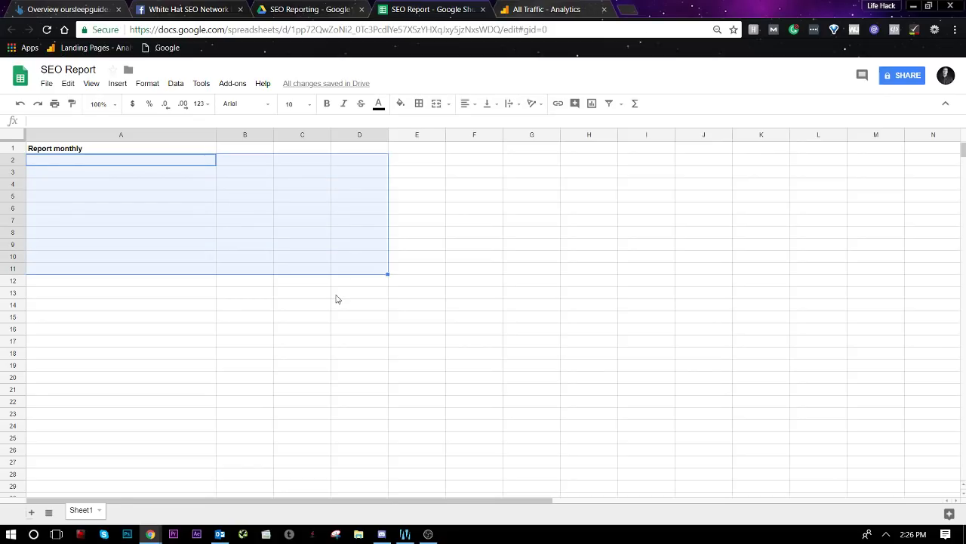
pyautogui.click(337, 298)
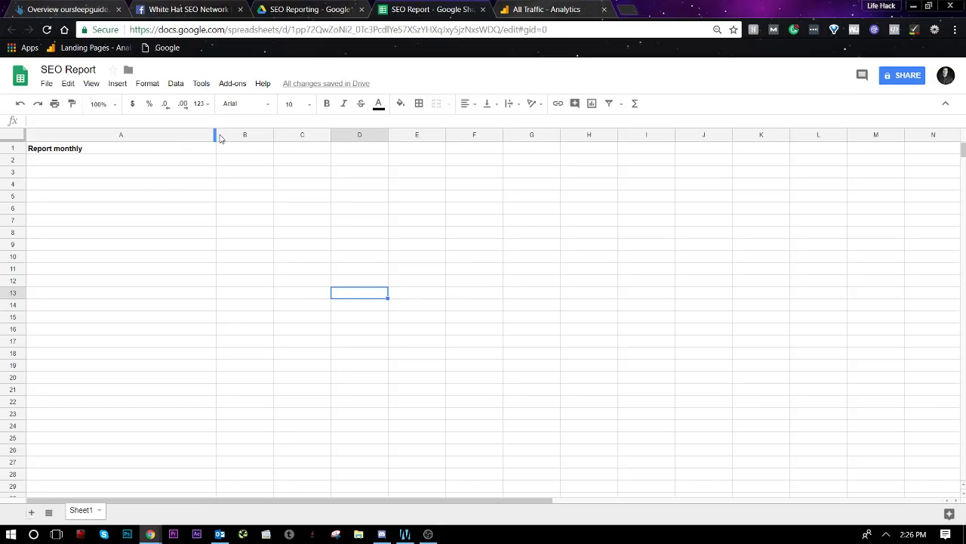
pyautogui.moveTo(216, 137); pyautogui.dragTo(105, 146)
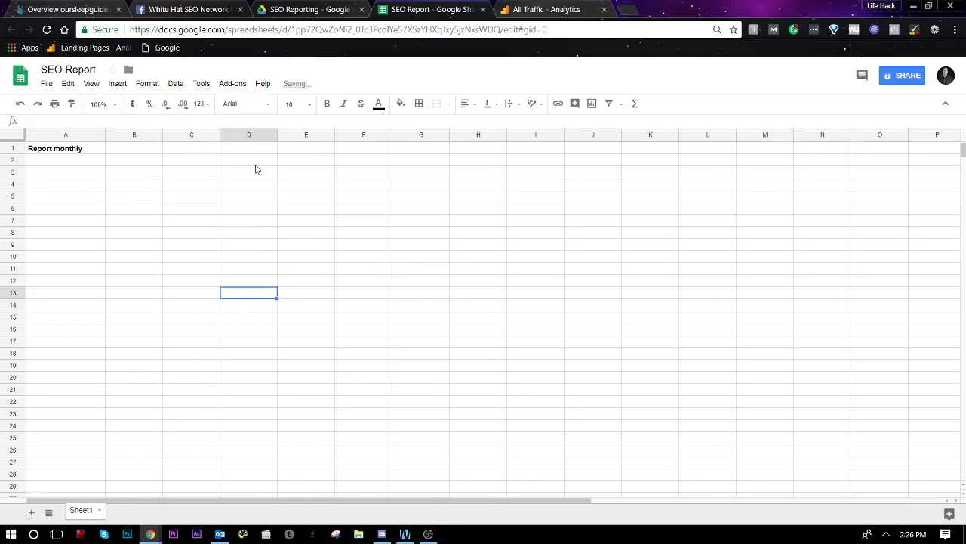
pyautogui.click(256, 167)
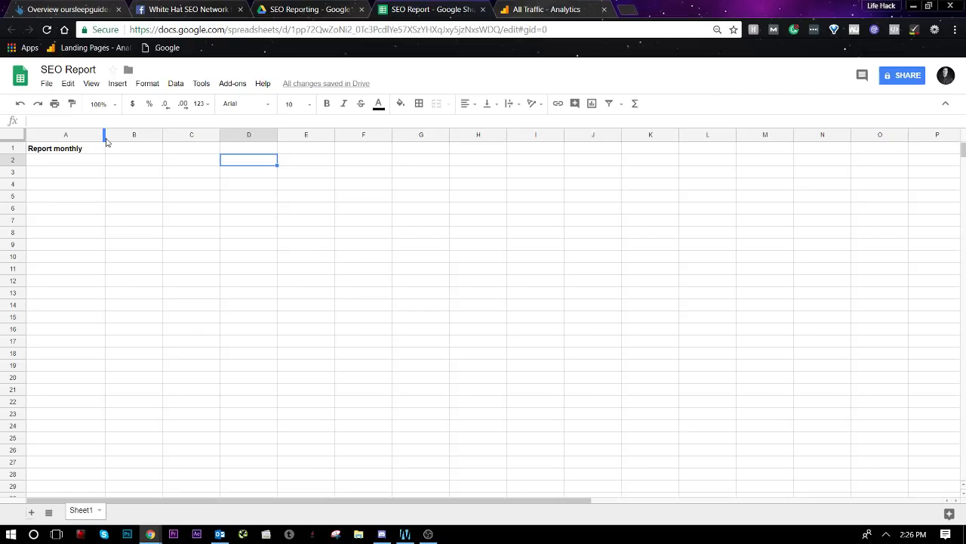
pyautogui.moveTo(106, 142); pyautogui.dragTo(218, 143)
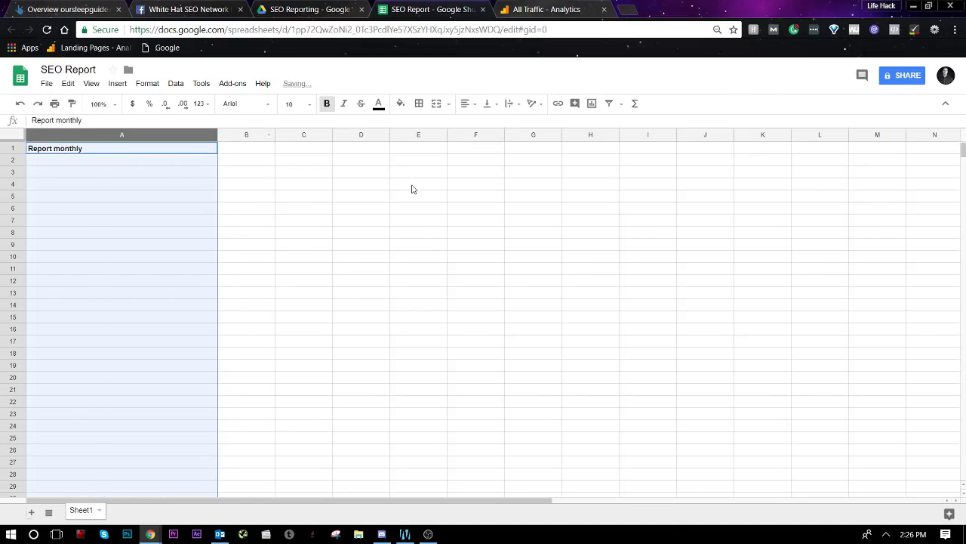
# Step: Switch to Google Analytics and change to the first of the other Google accounts listed
pyautogui.click(413, 186)
pyautogui.click(582, 5)
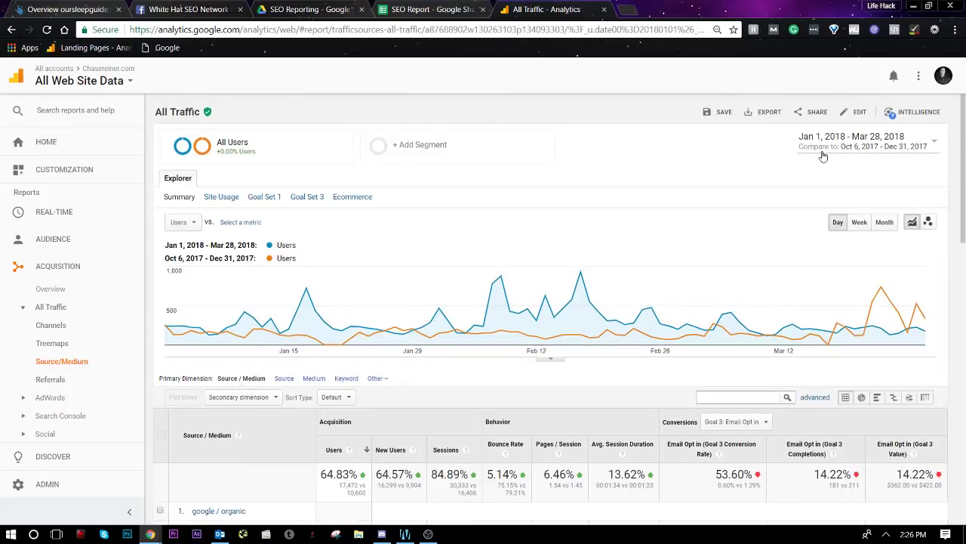
pyautogui.click(942, 85)
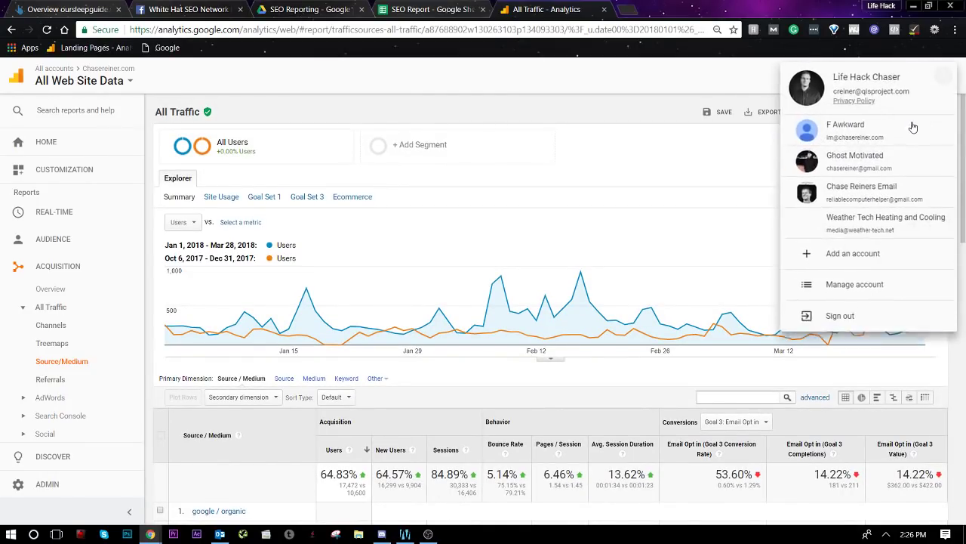
pyautogui.click(845, 133)
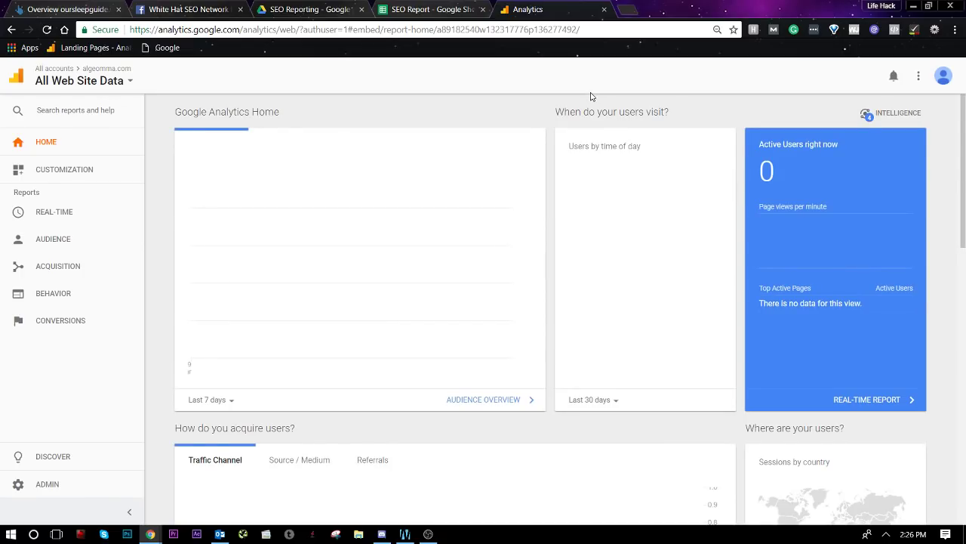
# Step: Open the All Web Site Data view of the oursleepguide.com property in the Our Sleep Guide account
pyautogui.click(124, 77)
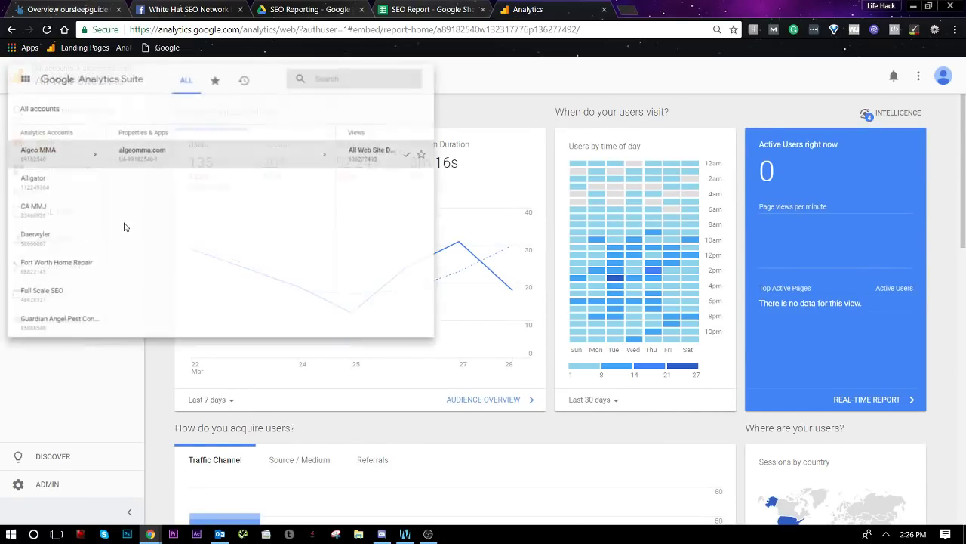
pyautogui.scroll(-6, 79, 242)
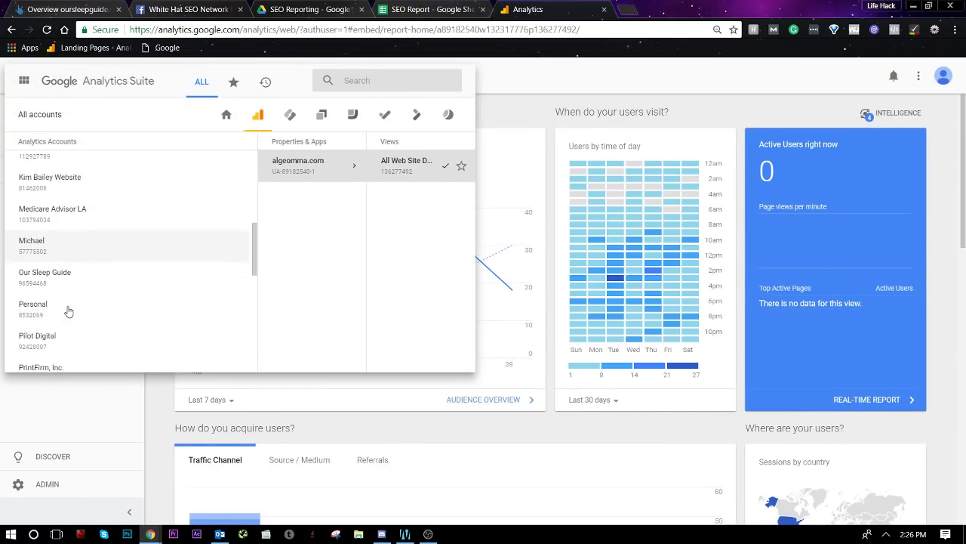
pyautogui.click(87, 198)
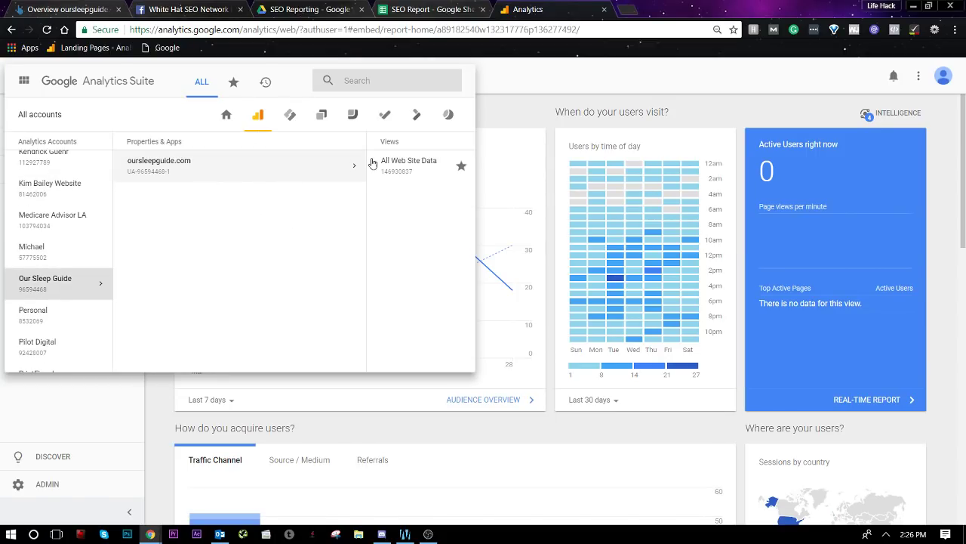
pyautogui.click(376, 163)
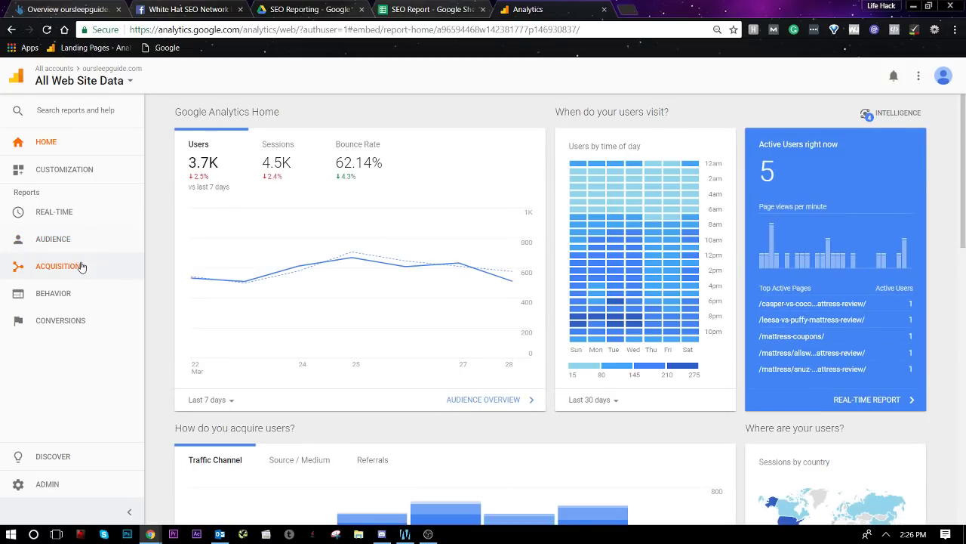
# Step: Open the Source/Medium report of All Traffic among the acquisition reports
pyautogui.click(82, 265)
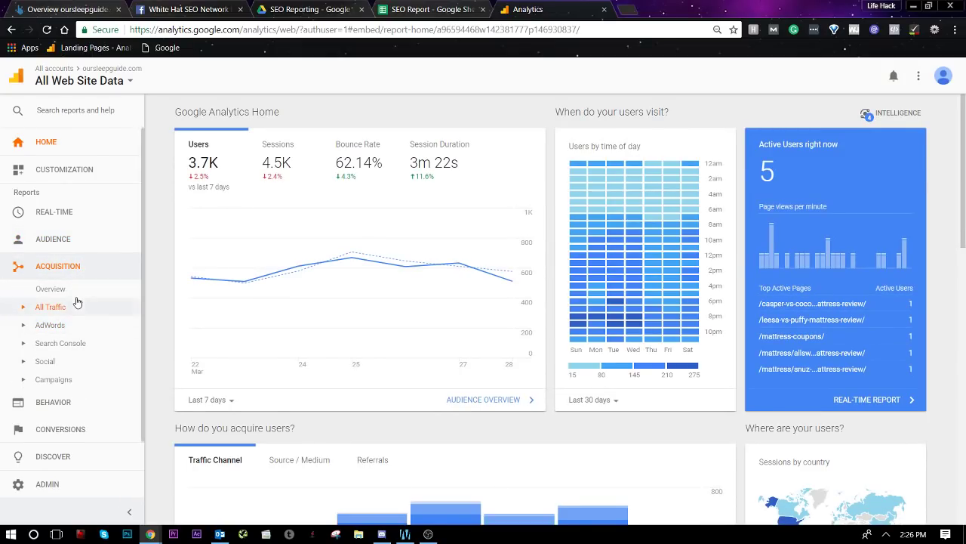
pyautogui.click(76, 298)
pyautogui.click(75, 305)
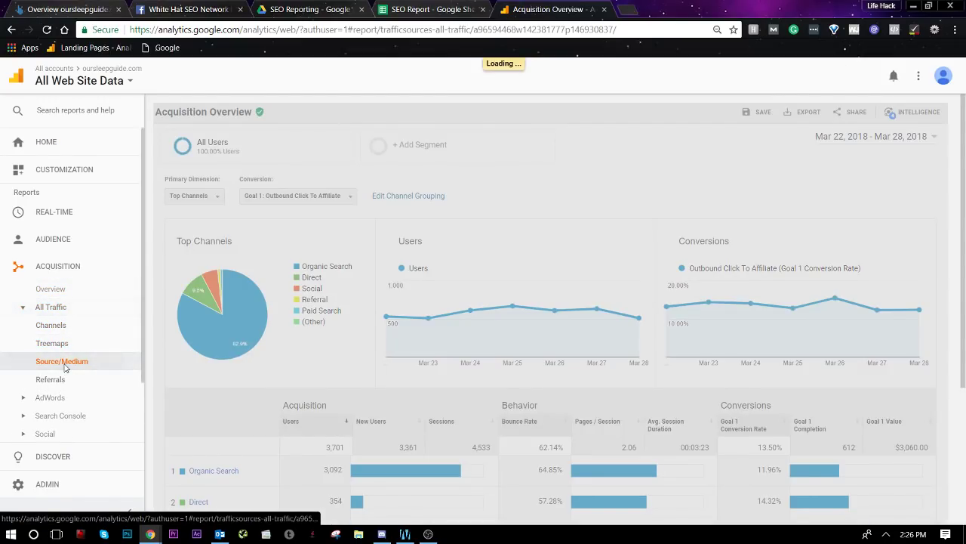
pyautogui.click(64, 362)
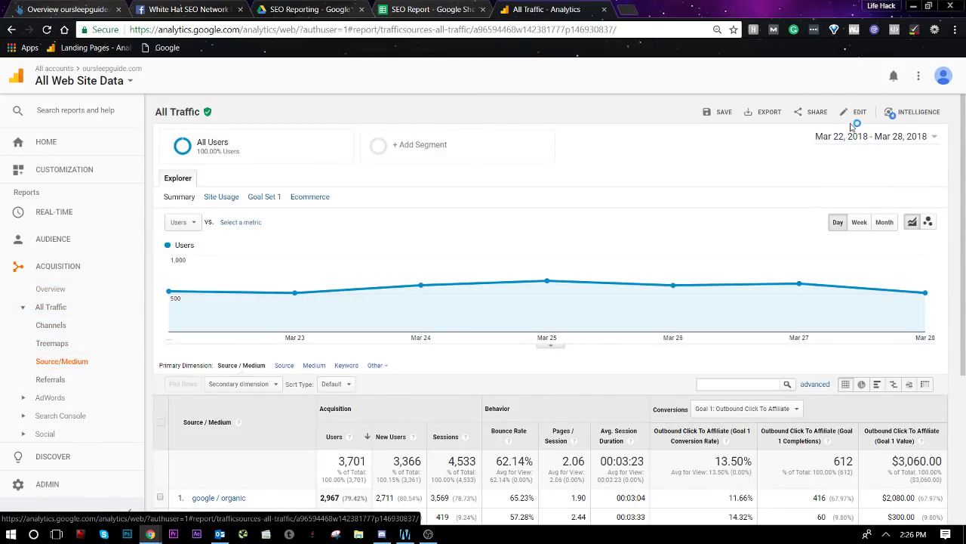
# Step: Set the report's date range to Mar 1, 2017 - Mar 28, 2018 and apply it
pyautogui.click(853, 135)
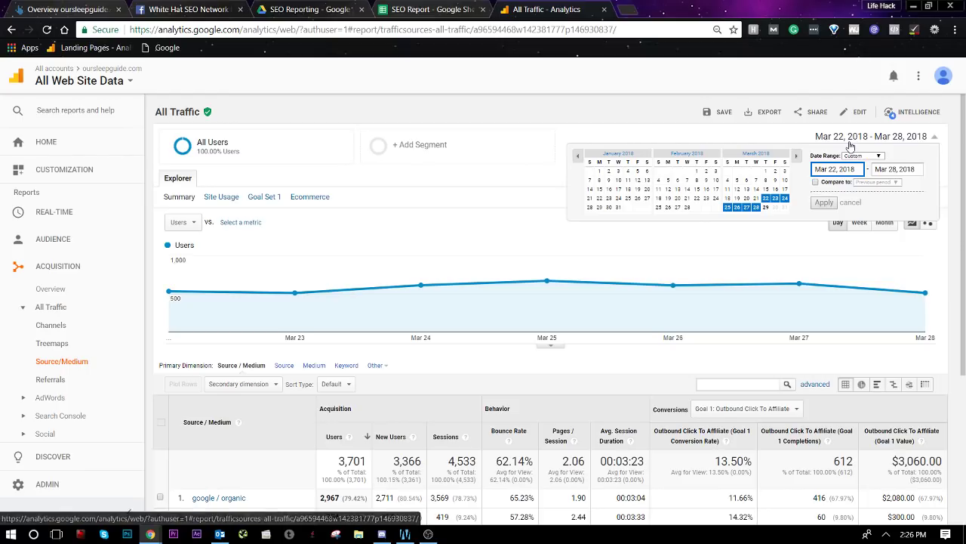
pyautogui.click(577, 157)
pyautogui.click(577, 157)
pyautogui.click(577, 157)
pyautogui.click(577, 157)
pyautogui.click(577, 157)
pyautogui.click(577, 157)
pyautogui.click(576, 157)
pyautogui.click(577, 158)
pyautogui.click(577, 157)
pyautogui.click(577, 158)
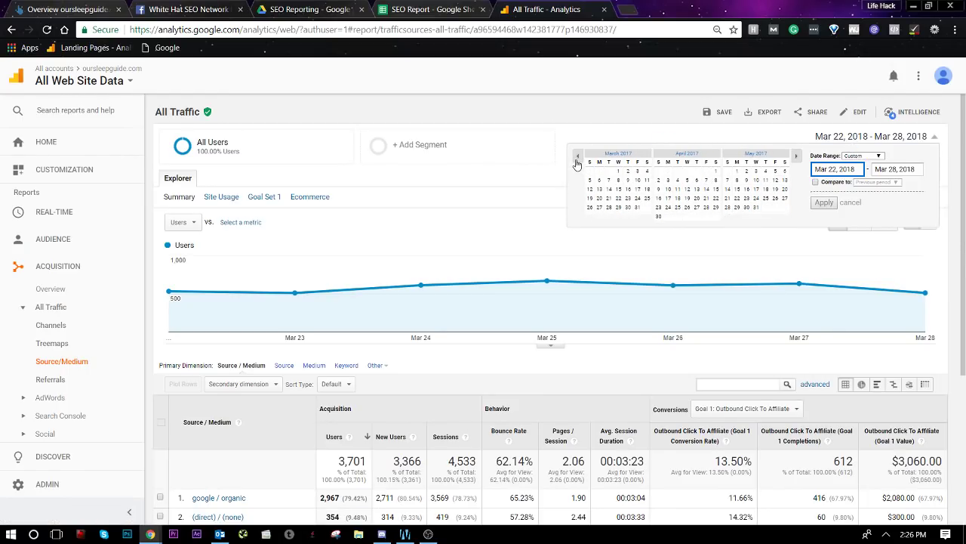
pyautogui.click(618, 171)
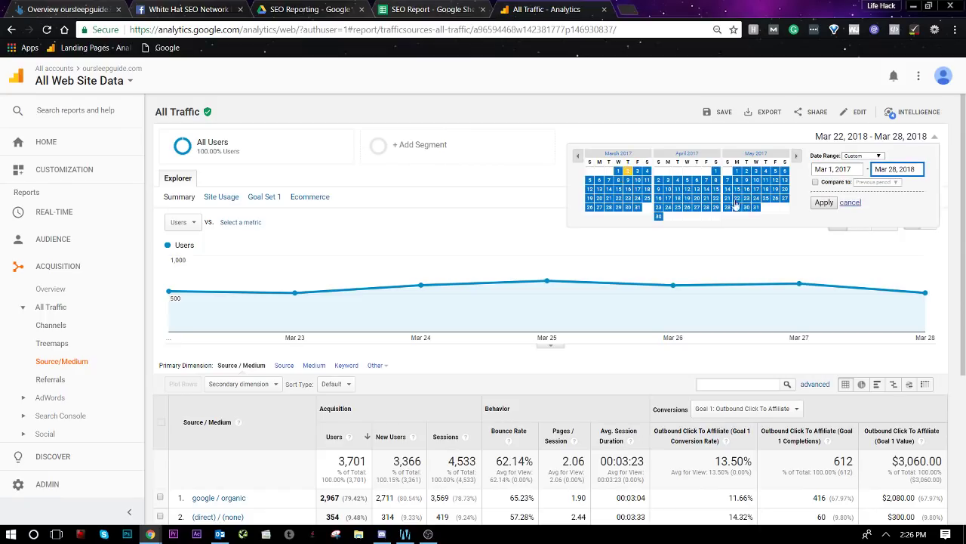
pyautogui.click(821, 202)
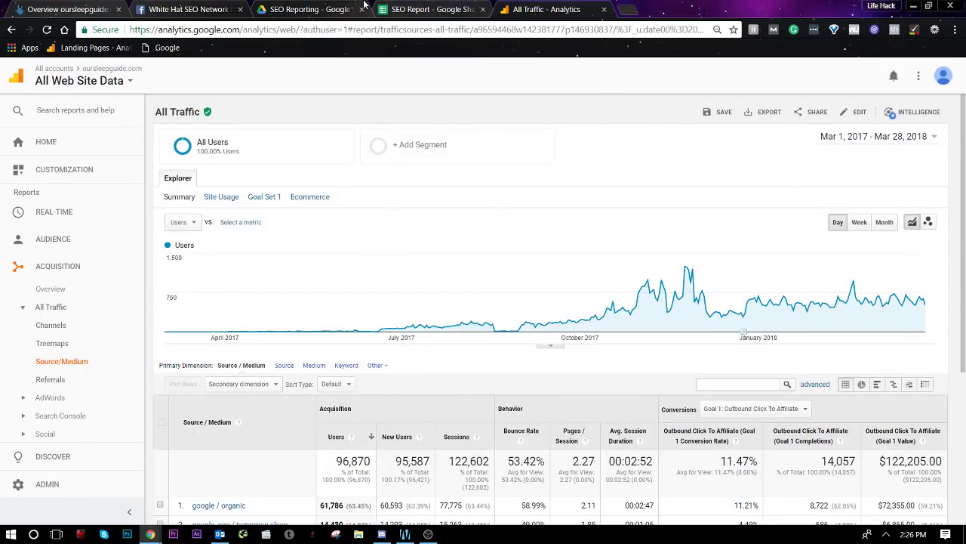
# Step: Switch back to the SEO Report spreadsheet and enter "Make sure you have analytics and search console installed" in cell A2
pyautogui.click(396, 9)
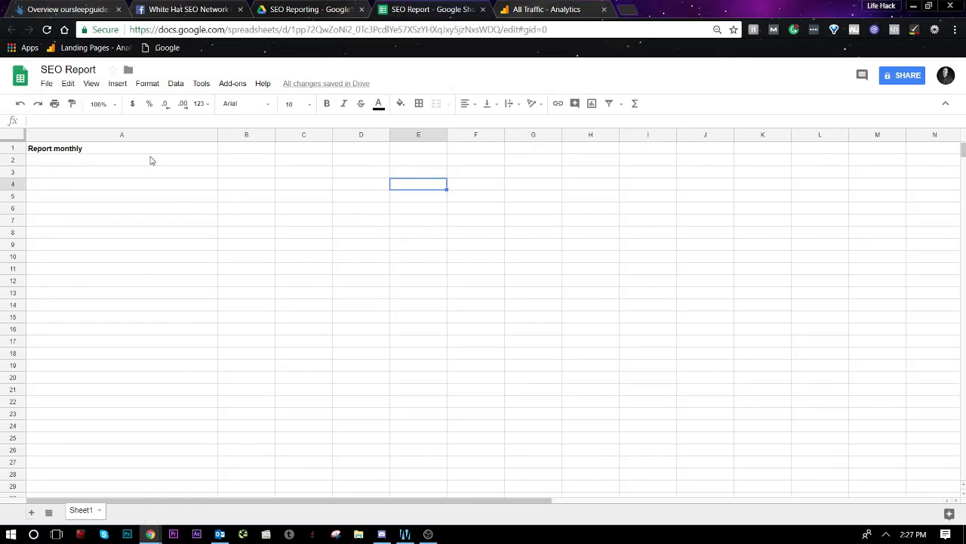
pyautogui.doubleClick(176, 160)
pyautogui.write('No')
pyautogui.press('BackSpace')
pyautogui.press('BackSpace')
pyautogui.write('N')
pyautogui.press('BackSpace')
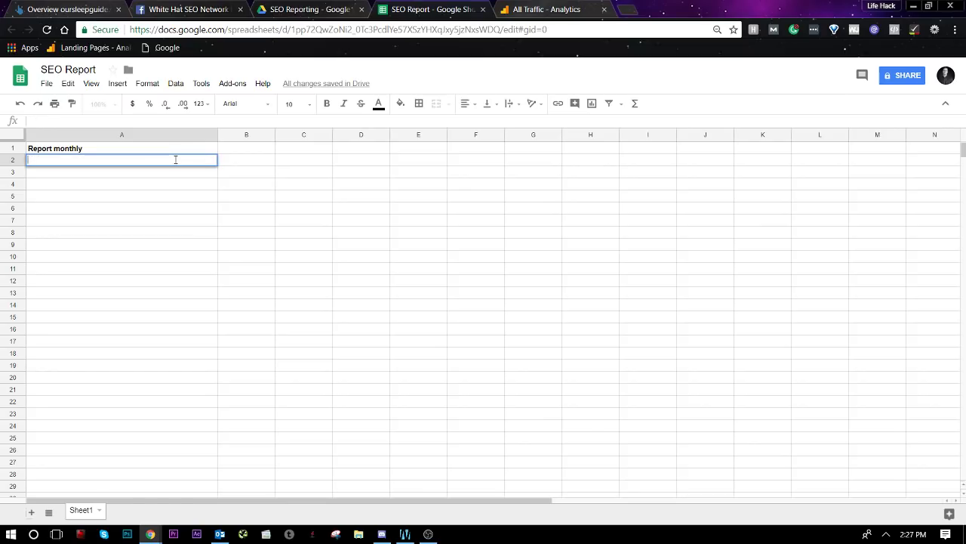
pyautogui.write('Make sure you have')
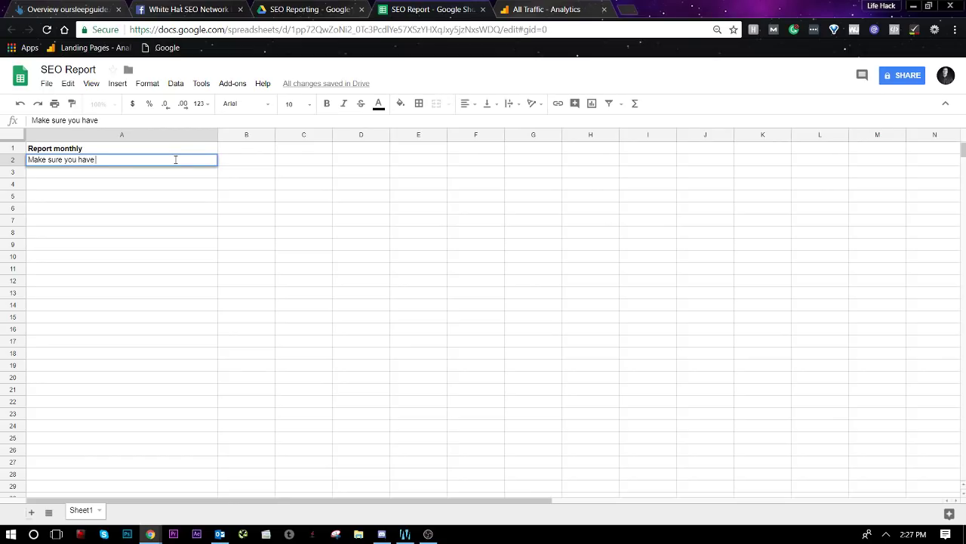
pyautogui.write(' analytics and se')
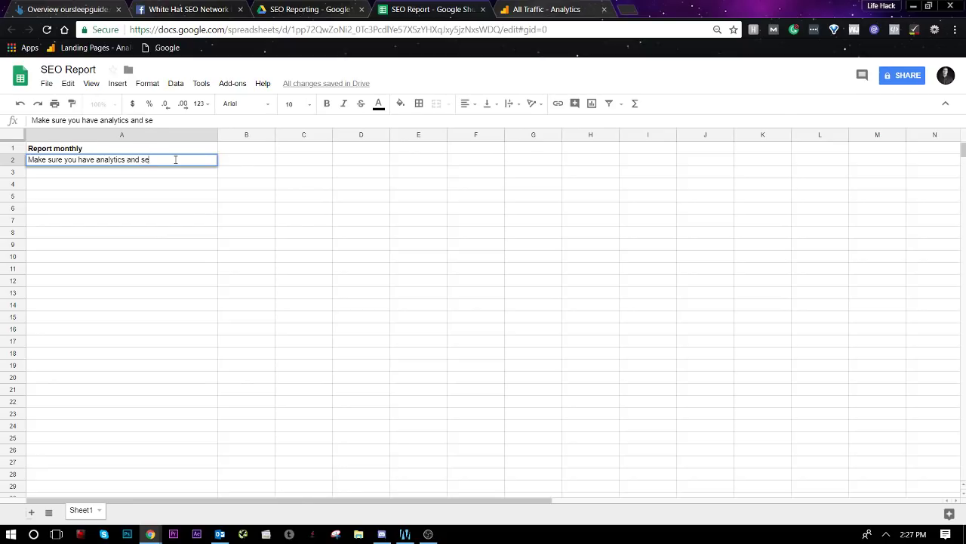
pyautogui.write('d along with')
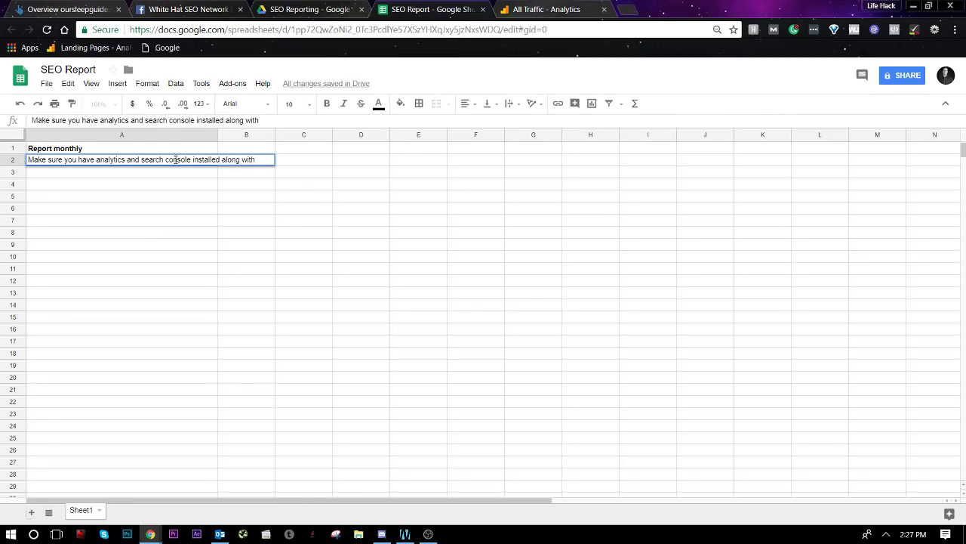
pyautogui.write(' conve')
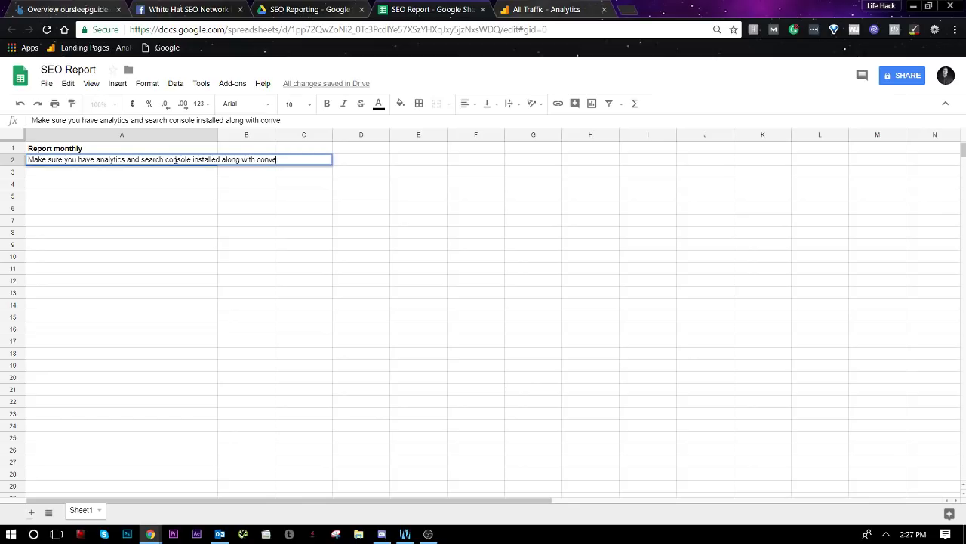
pyautogui.press('BackSpace')
pyautogui.press('BackSpace')
pyautogui.press('BackSpace')
pyautogui.press('BackSpace')
pyautogui.press('BackSpace')
pyautogui.press('BackSpace')
pyautogui.press('BackSpace')
pyautogui.press('BackSpace')
pyautogui.press('BackSpace')
pyautogui.press('BackSpace')
pyautogui.press('BackSpace')
pyautogui.press('BackSpace')
pyautogui.press('BackSpace')
pyautogui.press('BackSpace')
pyautogui.press('BackSpace')
pyautogui.press('BackSpace')
pyautogui.press('BackSpace')
pyautogui.press('Return')
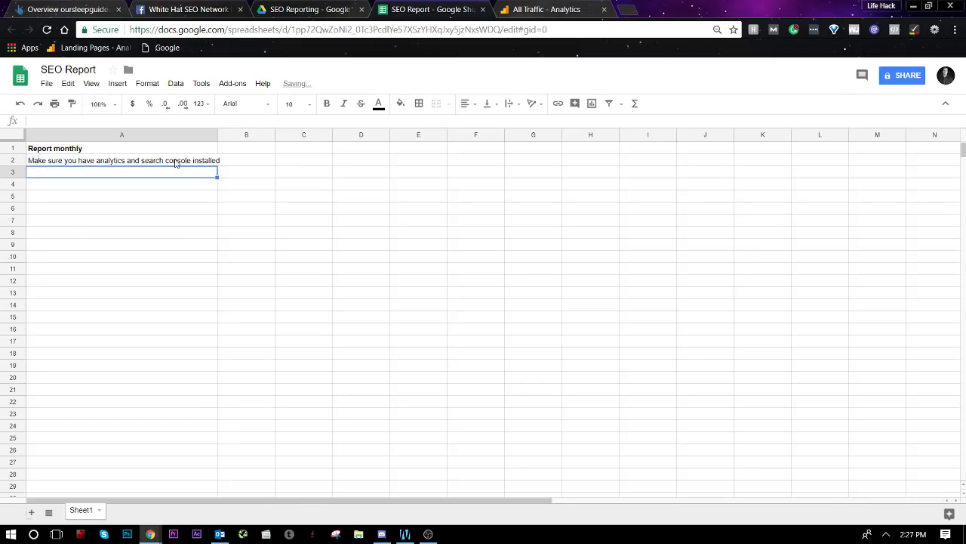
# Step: Enter "conversion tracking enabled" in cell A3
pyautogui.write('conversion tracking ena')
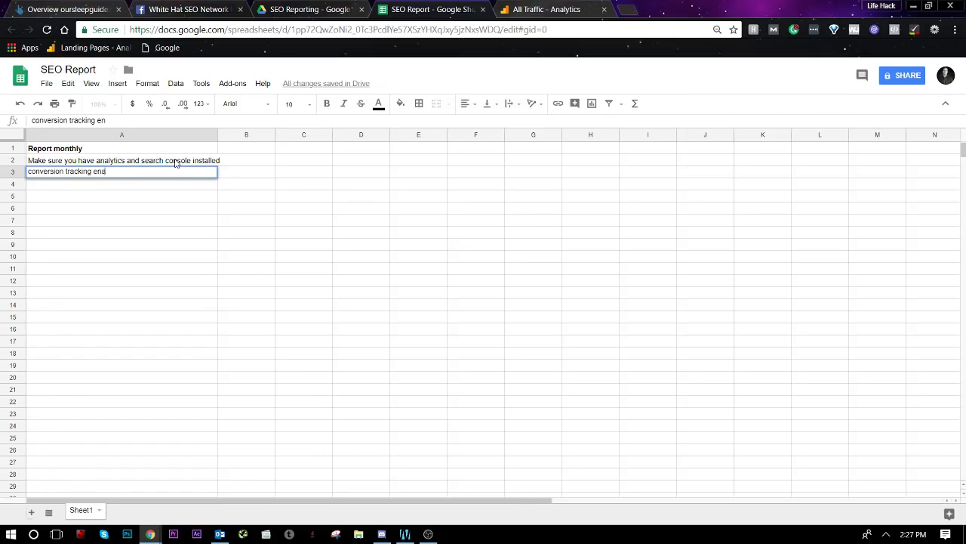
pyautogui.click(220, 244)
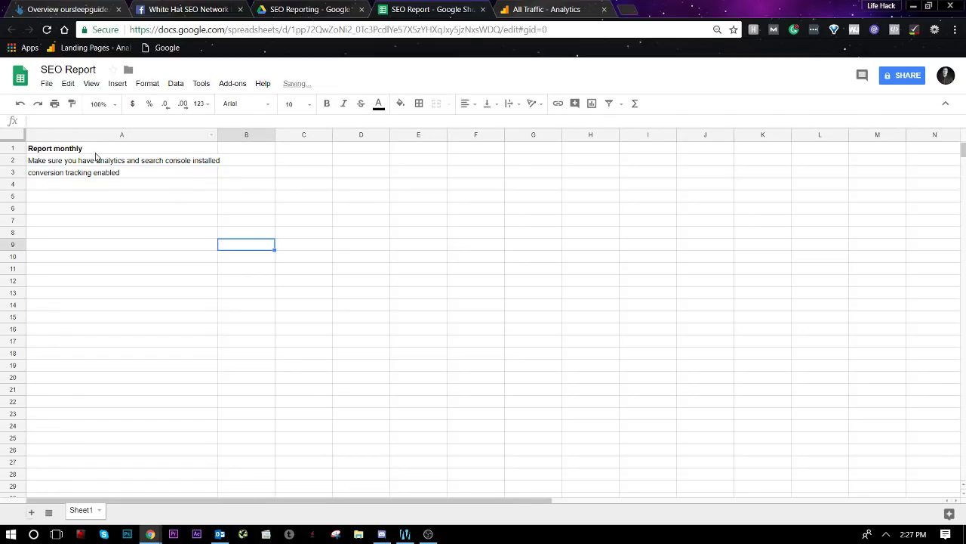
pyautogui.click(241, 151)
# Step: Move the contents of cells A1:A3 down one row to A2:A4, leaving row 1 free for column headings
pyautogui.moveTo(151, 151); pyautogui.dragTo(144, 178)
pyautogui.hotkey('ctrl', 'c')
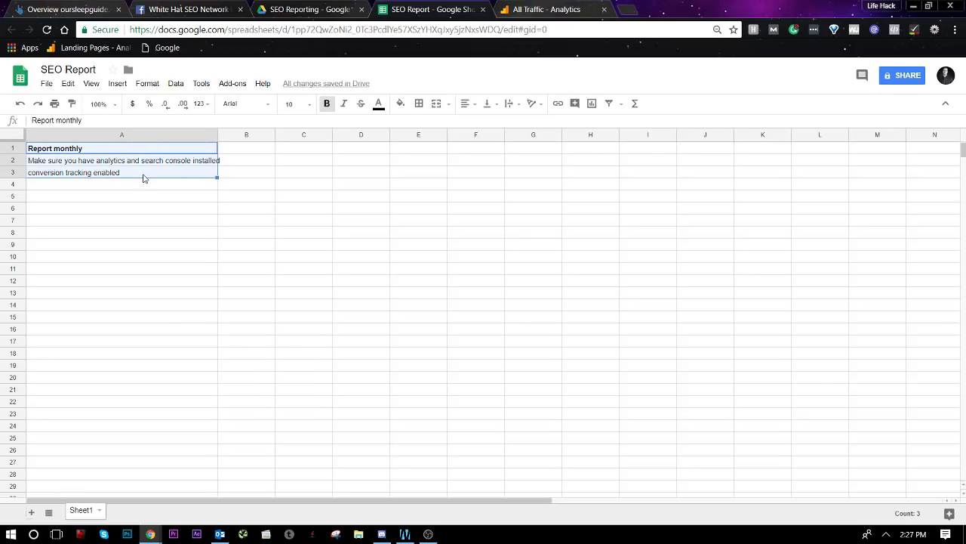
pyautogui.click(111, 185)
pyautogui.click(113, 162)
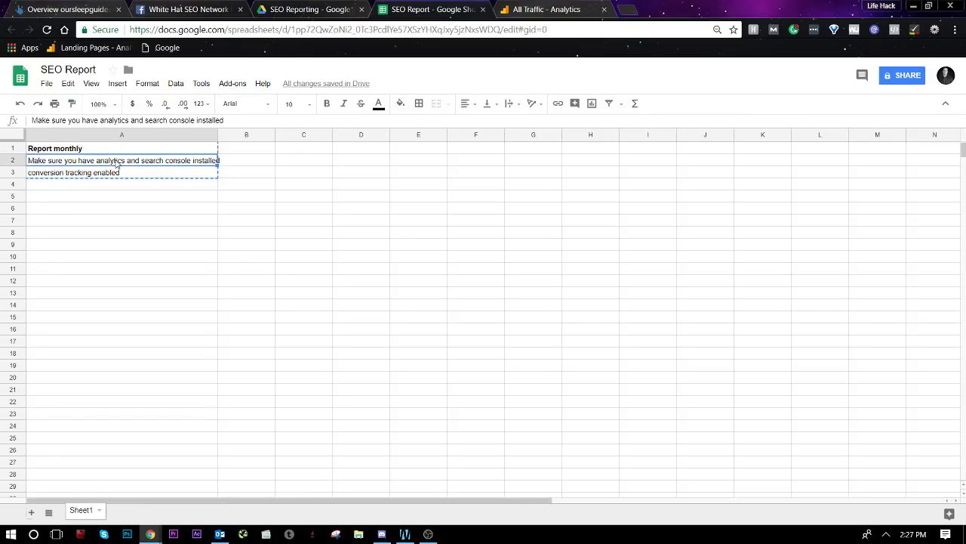
pyautogui.hotkey('ctrl', 'v')
# Step: Enter the column heading "Is this done?" in cell B1
pyautogui.doubleClick(223, 149)
pyautogui.write('Is this done')
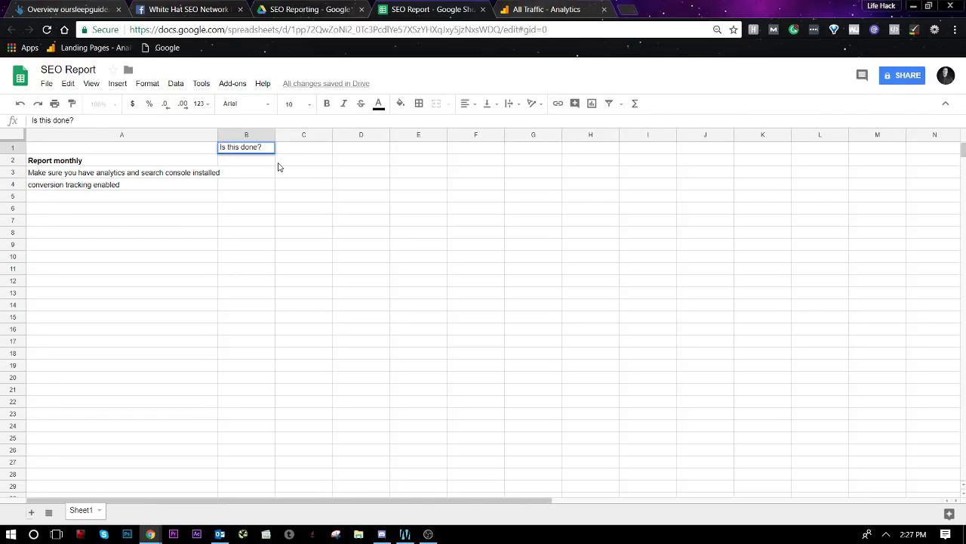
pyautogui.moveTo(274, 164); pyautogui.dragTo(279, 166)
pyautogui.click(293, 163)
pyautogui.click(307, 151)
pyautogui.click(242, 150)
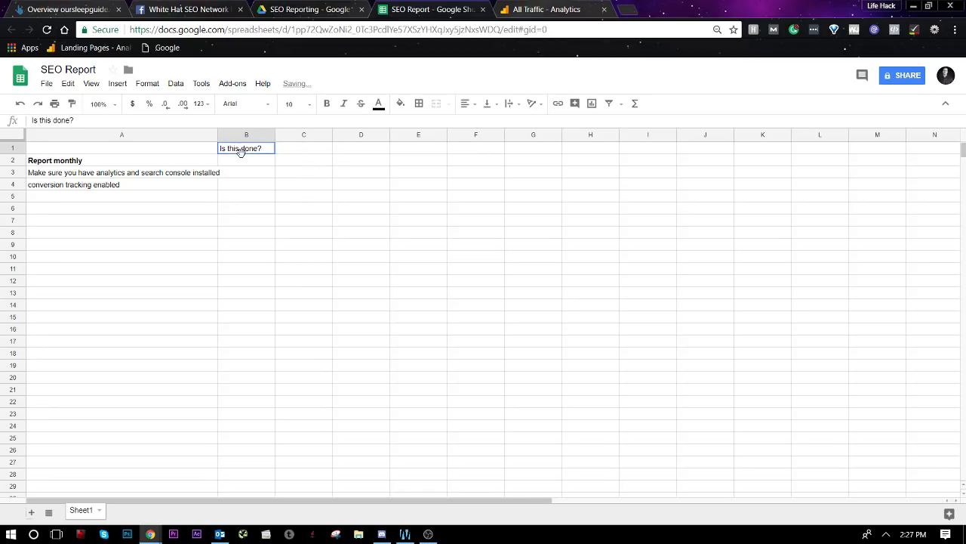
# Step: Widen column B to about 1.6 times its default width and extend its heading to "Is this done? (x or y)"
pyautogui.moveTo(275, 138); pyautogui.dragTo(312, 138)
pyautogui.doubleClick(286, 148)
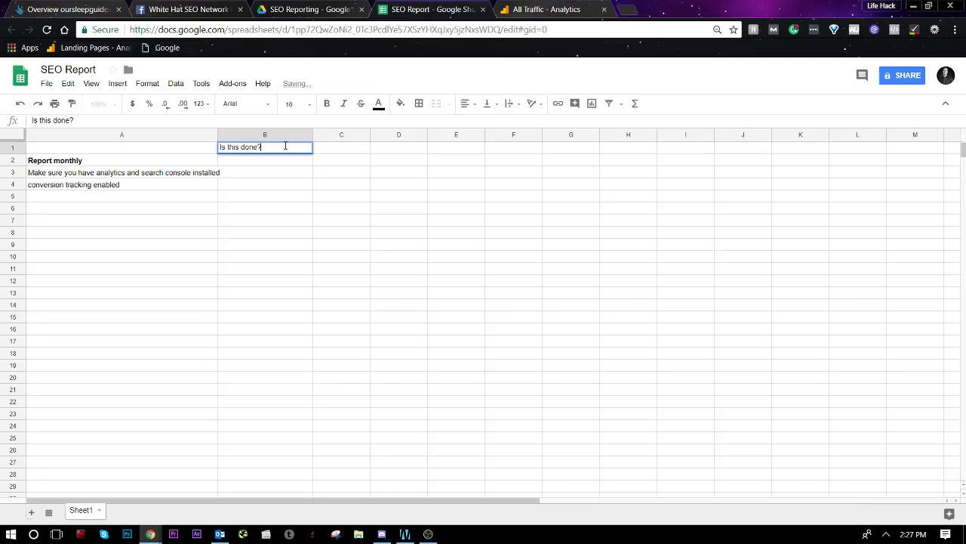
pyautogui.write('(x or y')
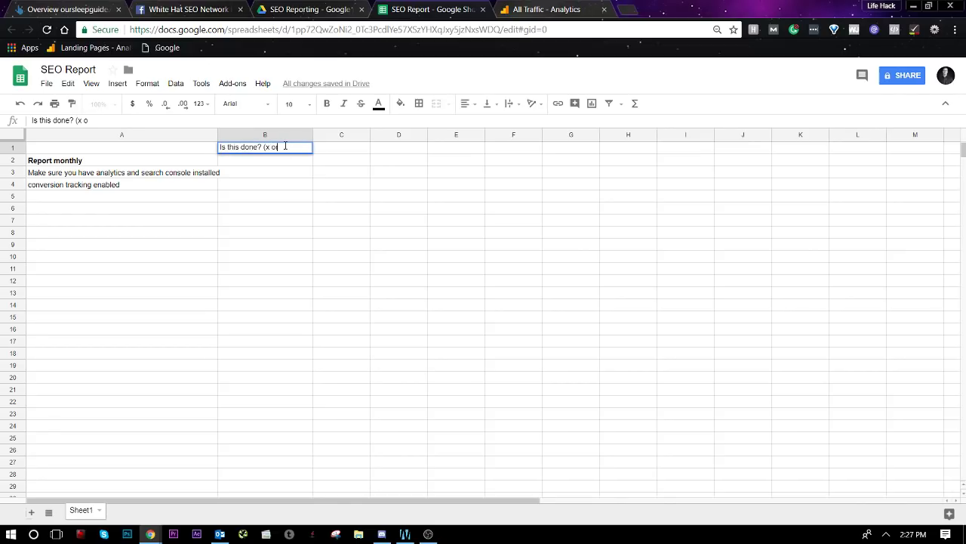
pyautogui.click(412, 236)
# Step: Enter the column heading "Tutorial?" in cell C1
pyautogui.doubleClick(341, 148)
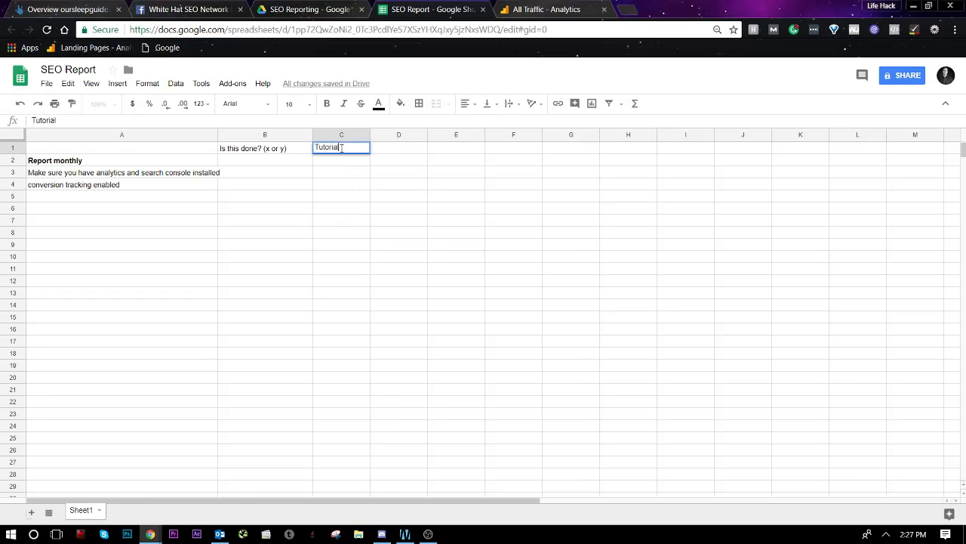
pyautogui.write('Tutorial?')
pyautogui.click(236, 234)
# Step: Open YouTube in a new browser tab and search for "conversion tracking 2018"
pyautogui.doubleClick(344, 190)
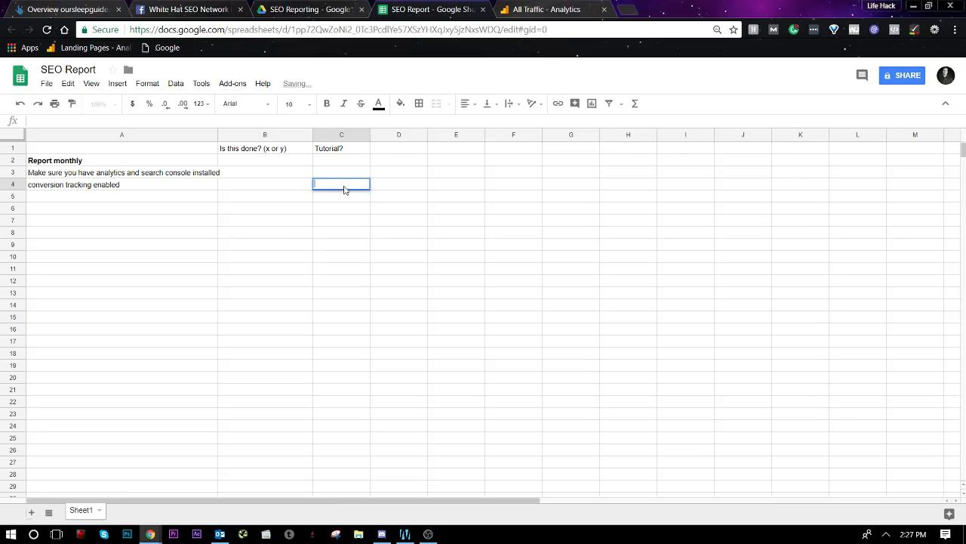
pyautogui.click(628, 9)
pyautogui.write('youtube.com')
pyautogui.press('Return')
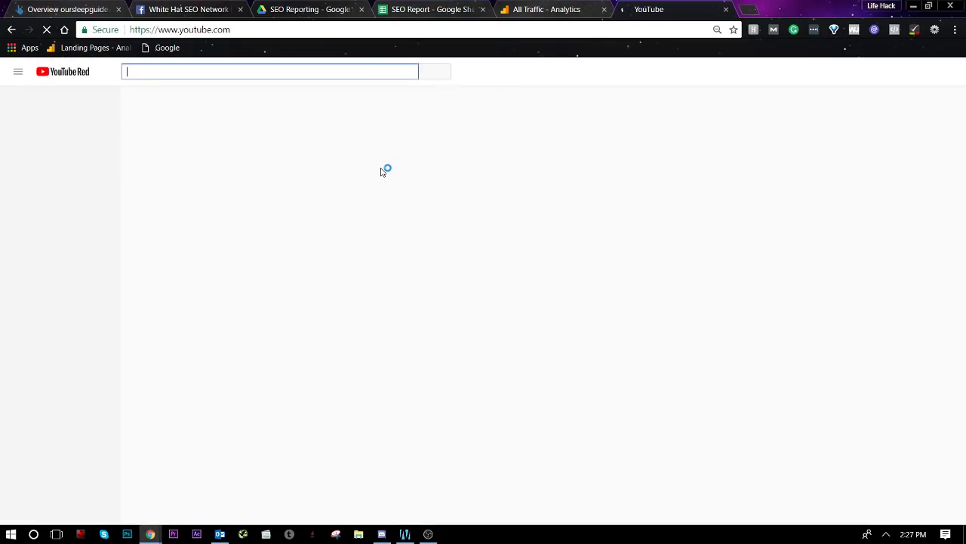
pyautogui.click(330, 75)
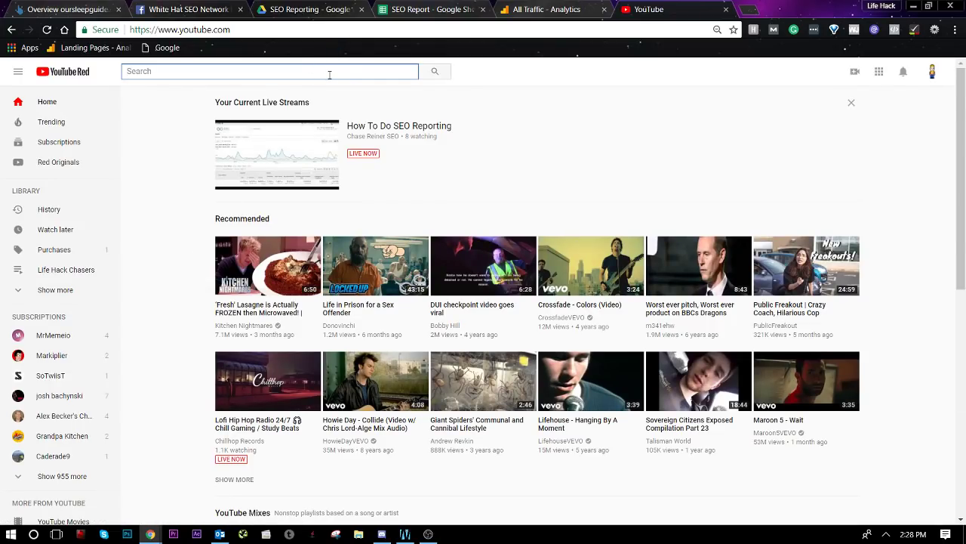
pyautogui.write('conversion t')
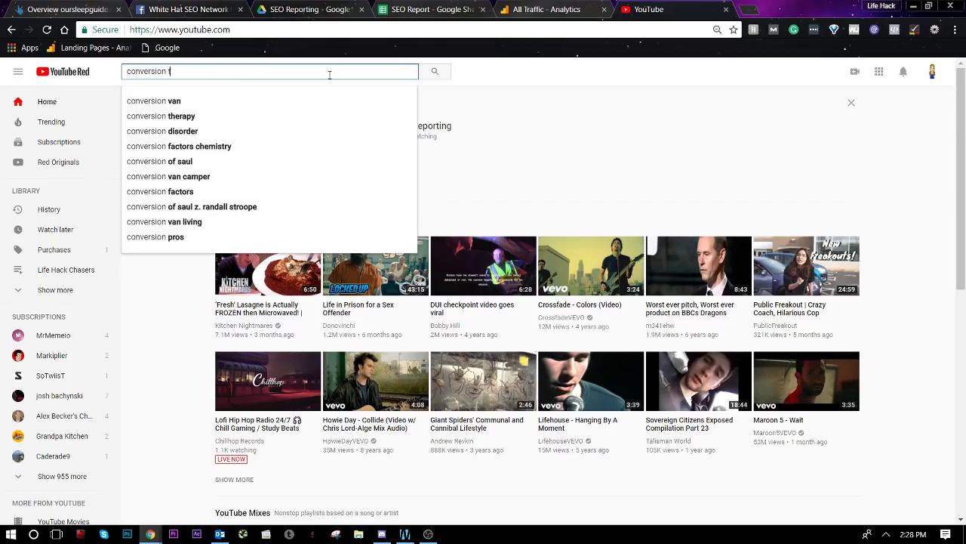
pyautogui.write('racking 2018')
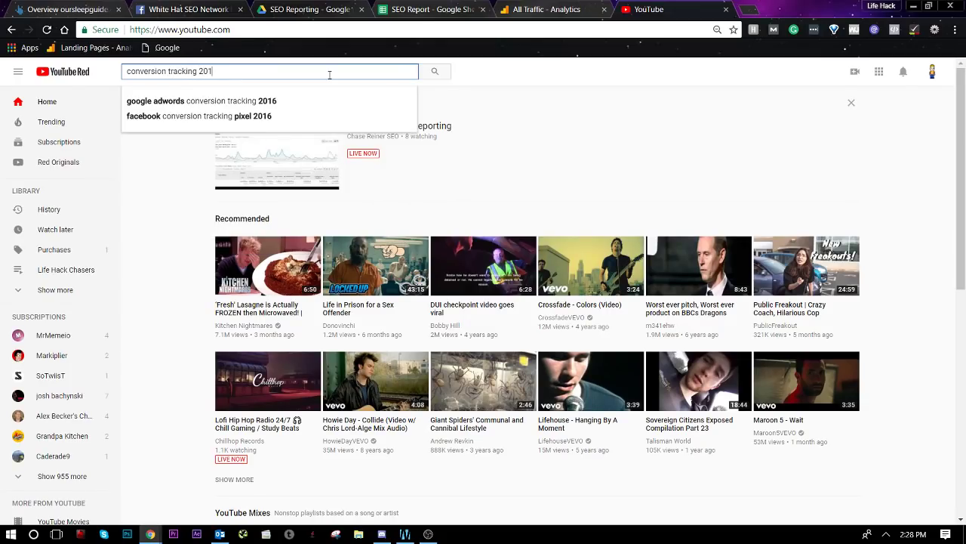
pyautogui.press('Return')
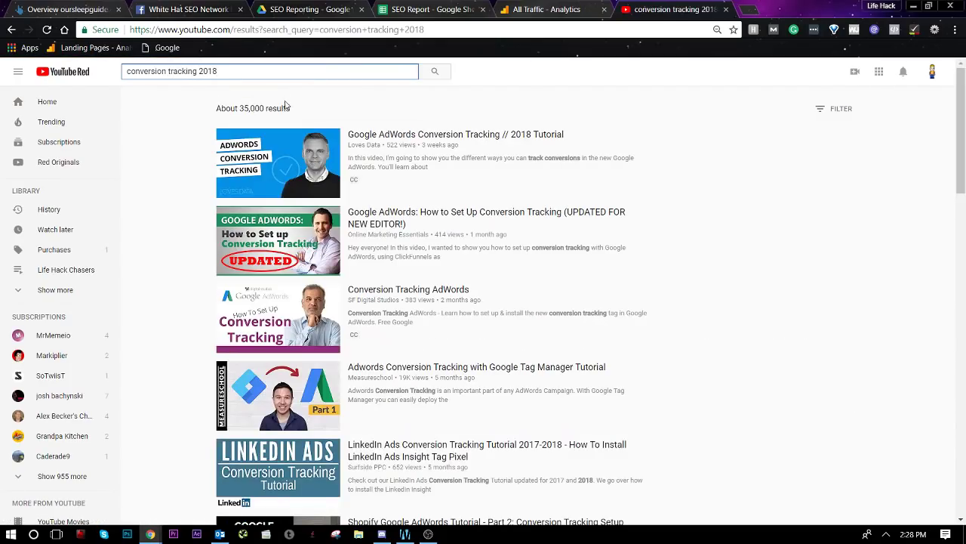
# Step: Look through the video results and refine the search to "conversion tracking 2018 online and offline"
pyautogui.scroll(-6, 342, 247)
pyautogui.scroll(-1, 332, 256)
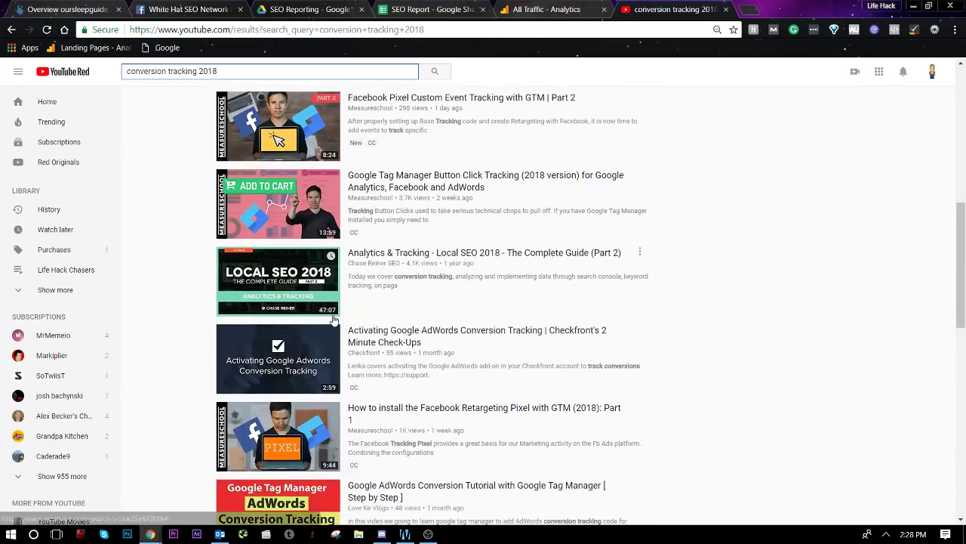
pyautogui.scroll(7, 334, 317)
pyautogui.write('online and offline')
pyautogui.press('Return')
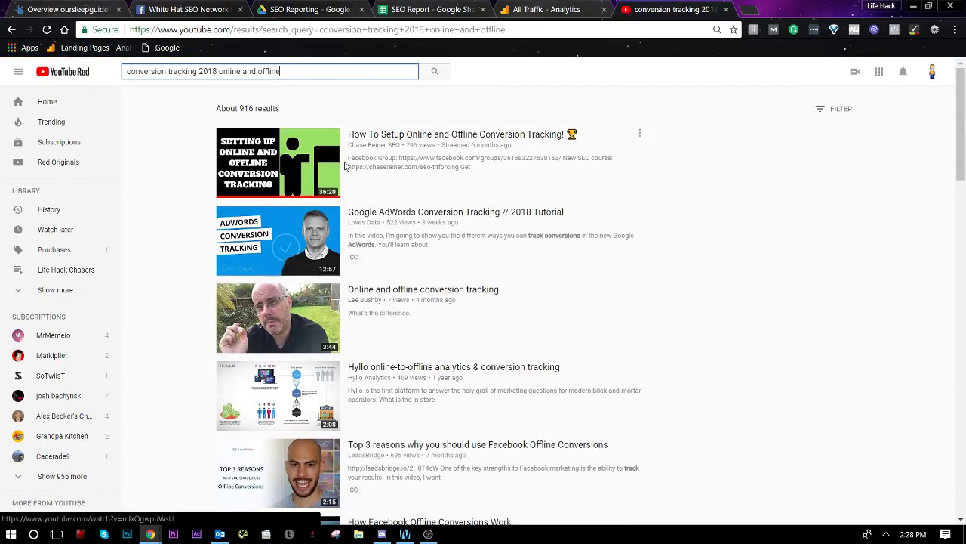
# Step: Open the video "How To Setup Online and Offline Conversion Tracking!" and pause its playback
pyautogui.click(331, 140)
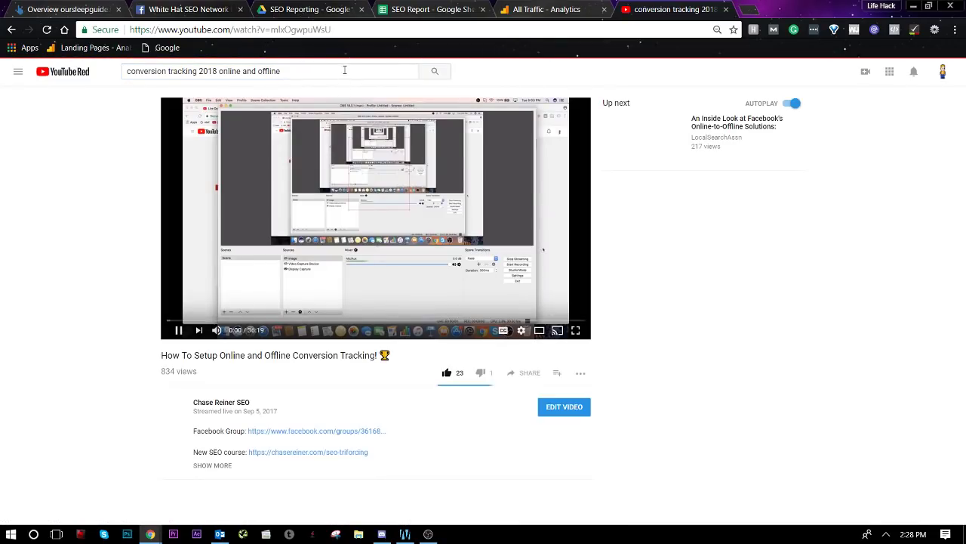
pyautogui.click(341, 31)
pyautogui.click(290, 224)
pyautogui.rightClick(289, 223)
pyautogui.click(173, 330)
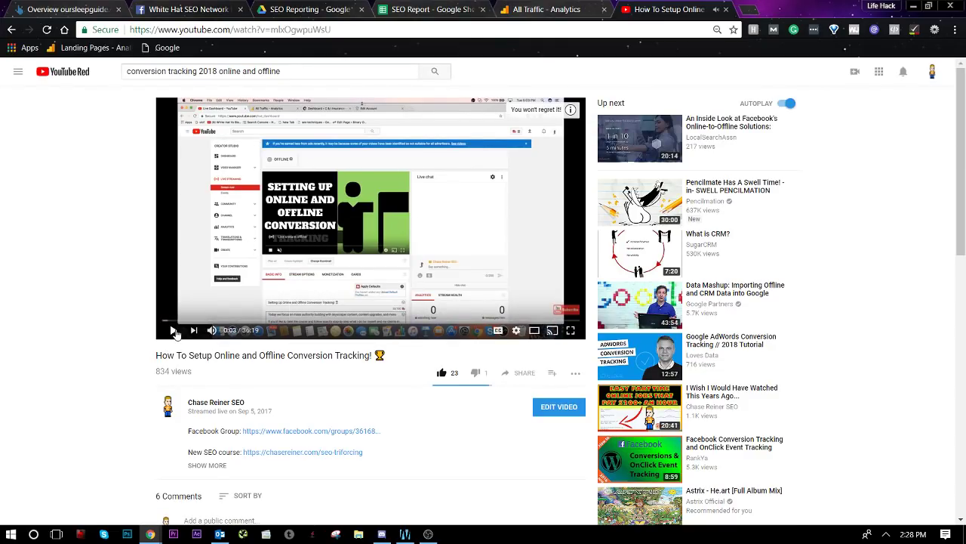
# Step: Copy the video's URL and paste it into cell C4 of the SEO Report sheet, beside "conversion tracking enabled"
pyautogui.doubleClick(312, 30)
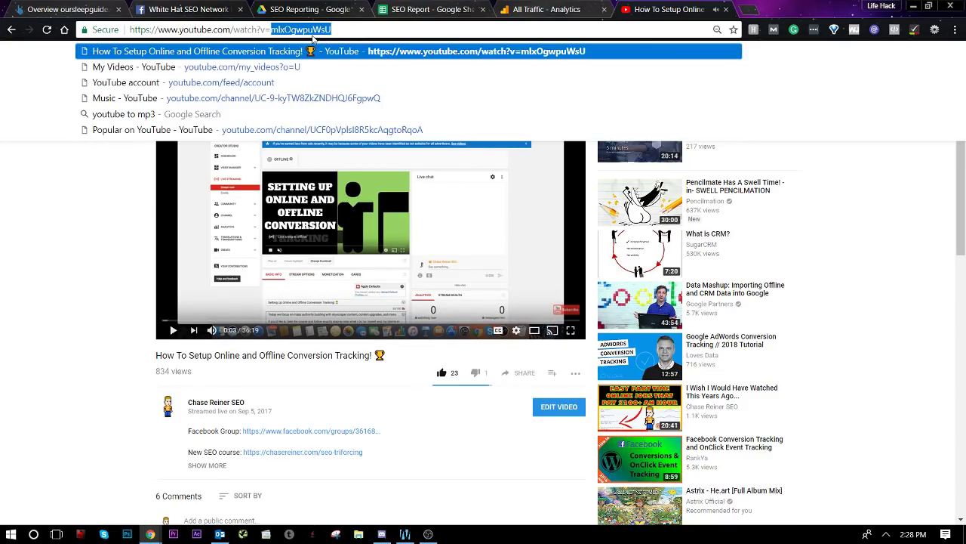
pyautogui.click(313, 35)
pyautogui.hotkey('ctrl', 'c')
pyautogui.click(522, 6)
pyautogui.click(419, 7)
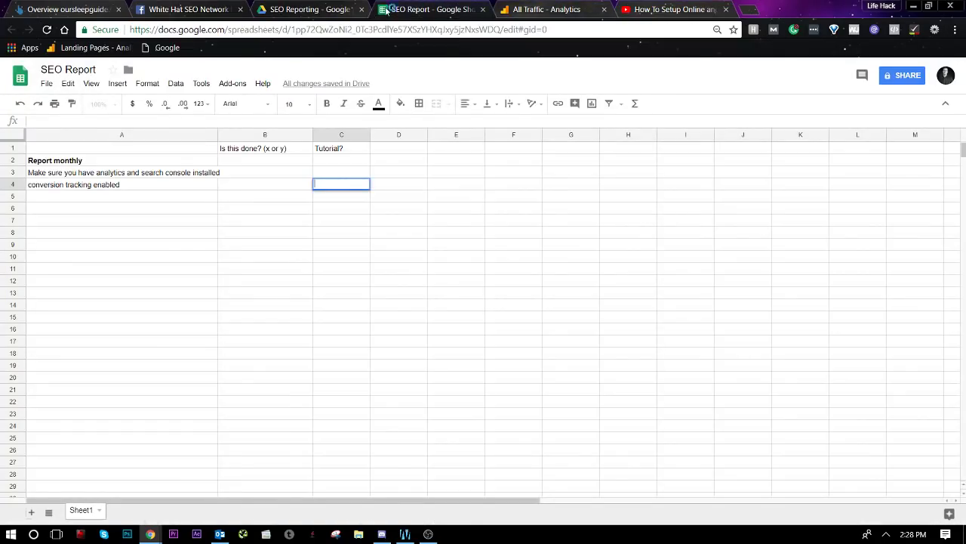
pyautogui.doubleClick(323, 182)
pyautogui.hotkey('ctrl', 'v')
pyautogui.rightClick(327, 210)
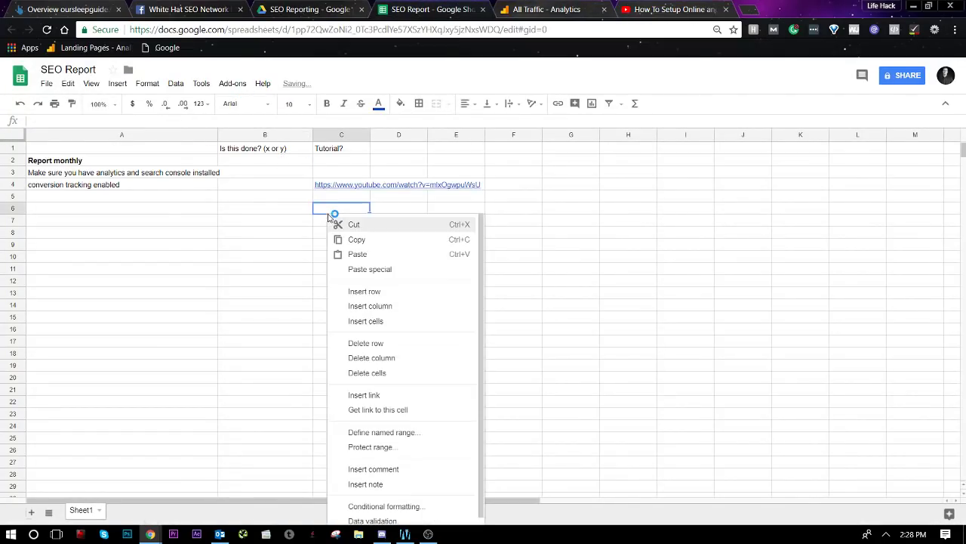
# Step: Clear the heading "Is this done? (x or y)" from cell B1
pyautogui.click(123, 196)
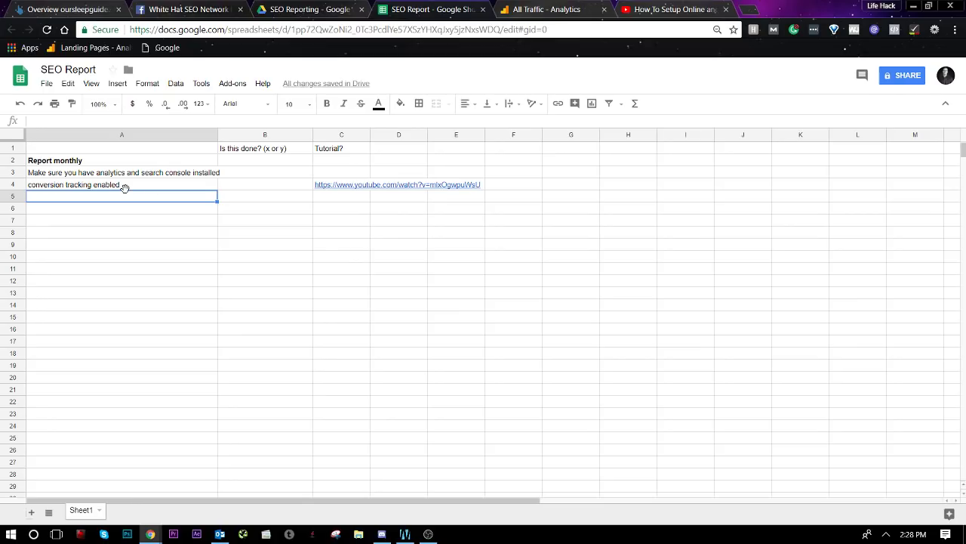
pyautogui.moveTo(243, 136); pyautogui.dragTo(254, 143)
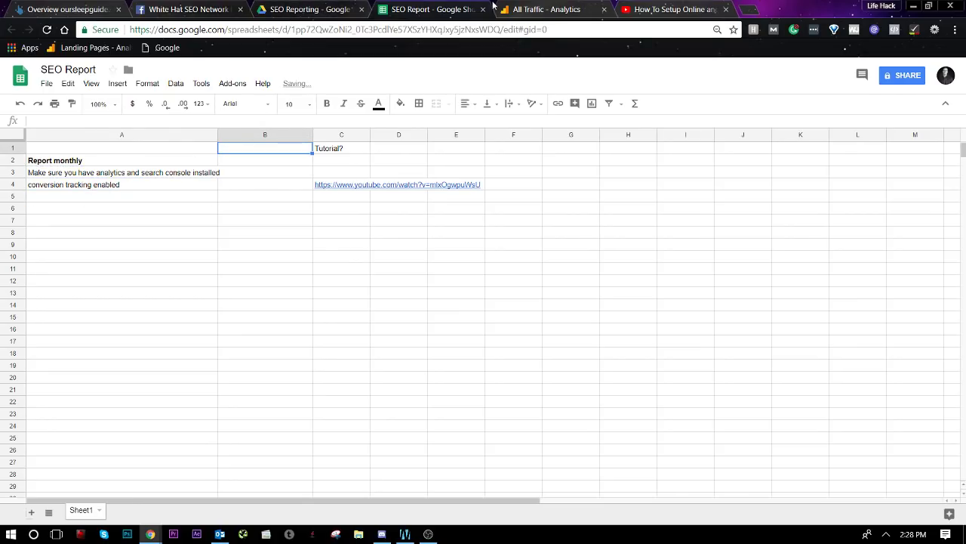
# Step: Switch to the Google Analytics All Traffic report, review its users graph and source table, and open the date range settings
pyautogui.click(533, 8)
pyautogui.scroll(-3, 320, 224)
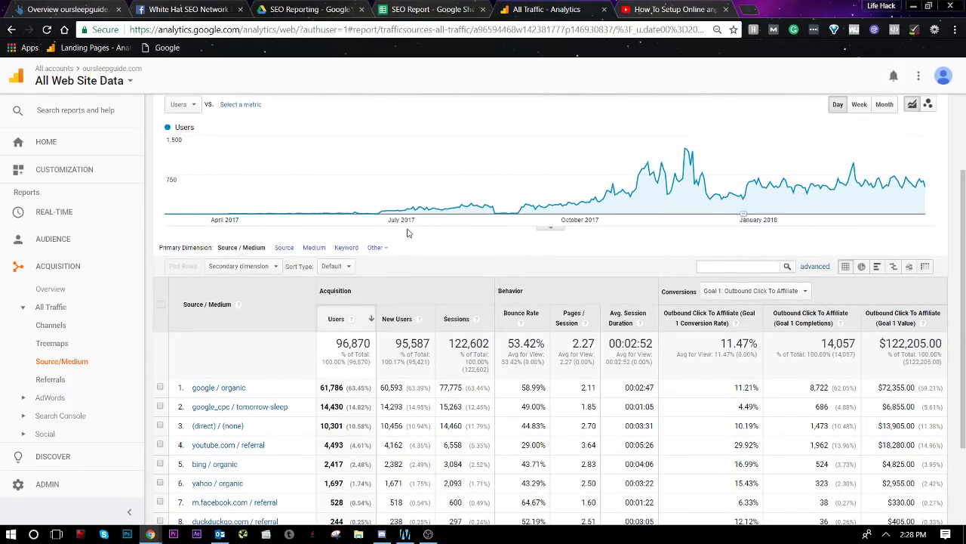
pyautogui.scroll(1, 381, 239)
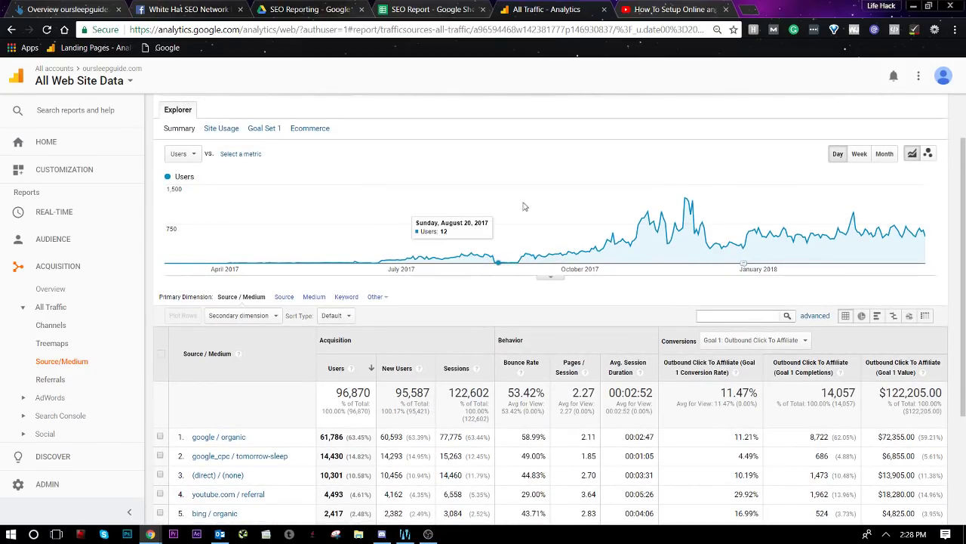
pyautogui.scroll(1, 887, 151)
pyautogui.click(914, 139)
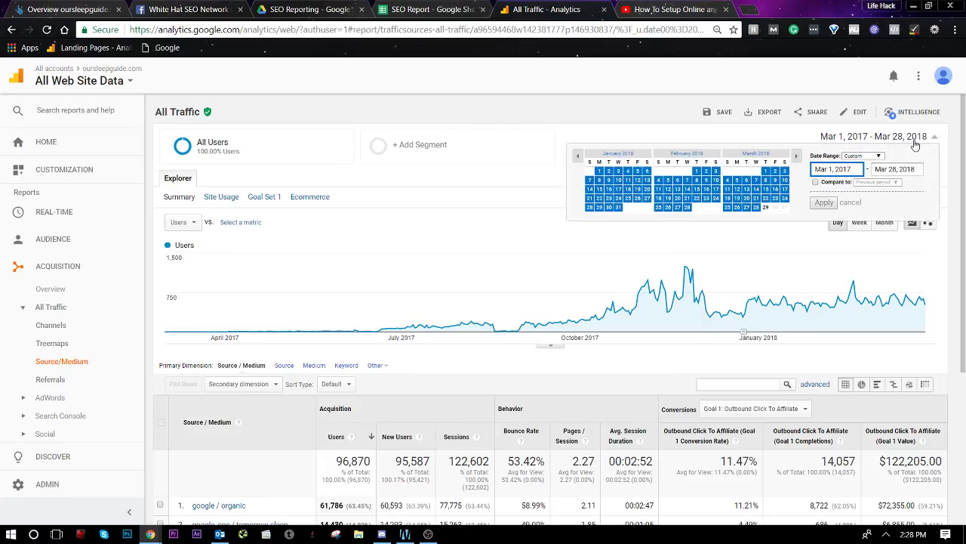
# Step: Set the start of the report's date range to May 31, 2017
pyautogui.click(579, 156)
pyautogui.click(579, 156)
pyautogui.click(579, 157)
pyautogui.click(579, 156)
pyautogui.click(579, 156)
pyautogui.click(579, 156)
pyautogui.click(580, 157)
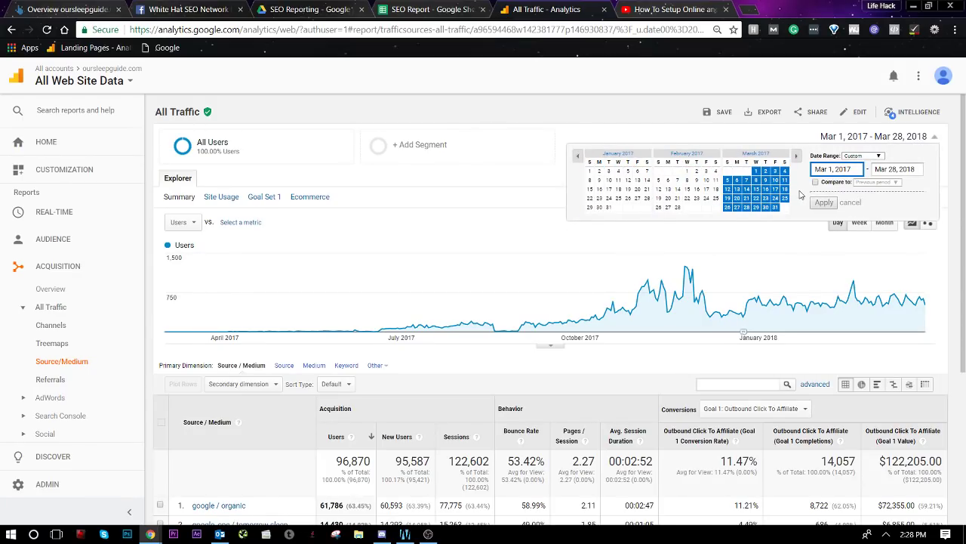
pyautogui.click(798, 156)
pyautogui.click(798, 156)
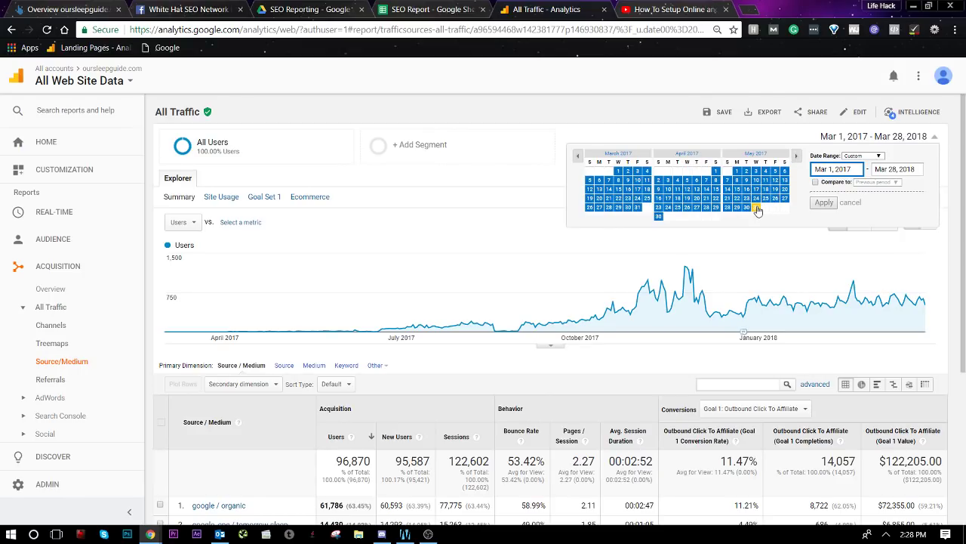
pyautogui.click(756, 207)
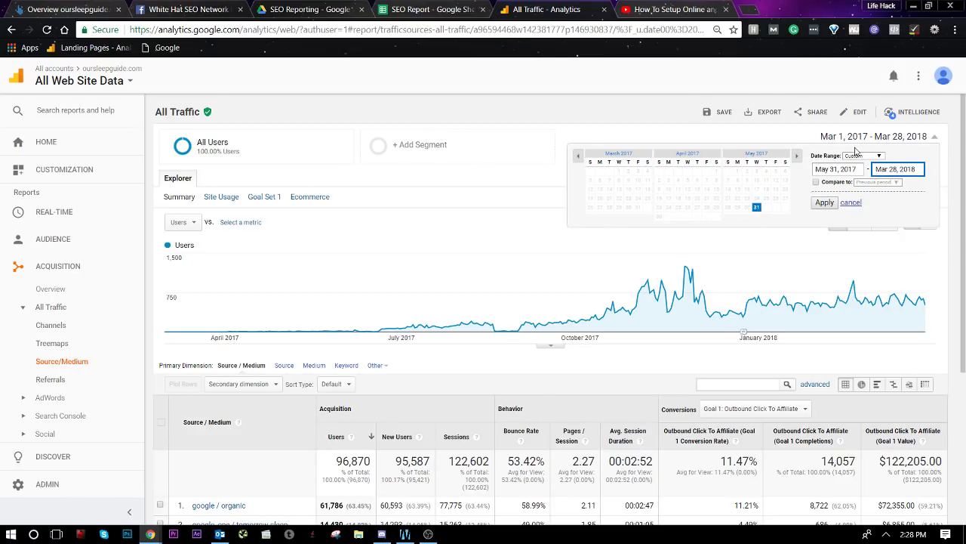
# Step: Set the start of the report's date range to May 1, 2017 and apply it
pyautogui.click(826, 169)
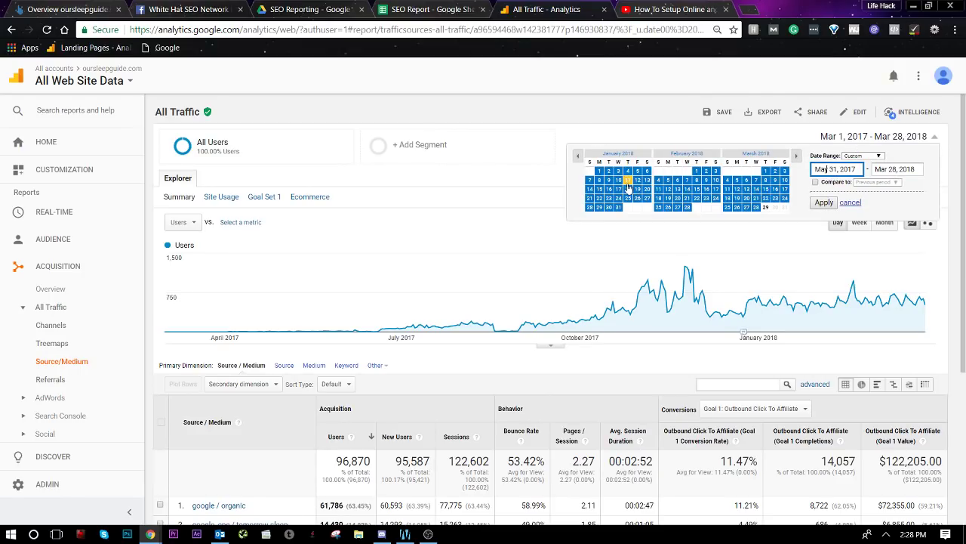
pyautogui.click(579, 158)
pyautogui.click(580, 158)
pyautogui.click(580, 158)
pyautogui.click(580, 158)
pyautogui.click(580, 159)
pyautogui.click(580, 158)
pyautogui.click(580, 159)
pyautogui.click(579, 159)
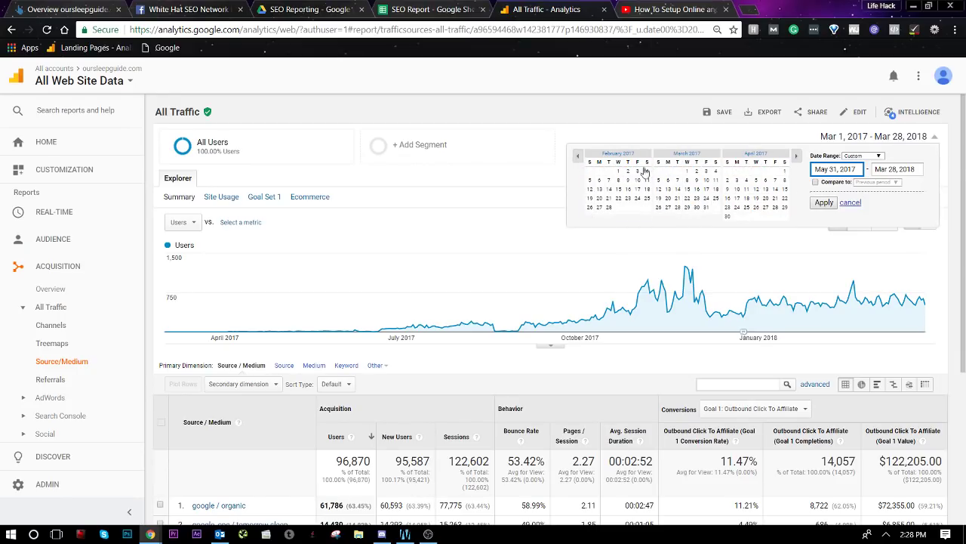
pyautogui.click(797, 155)
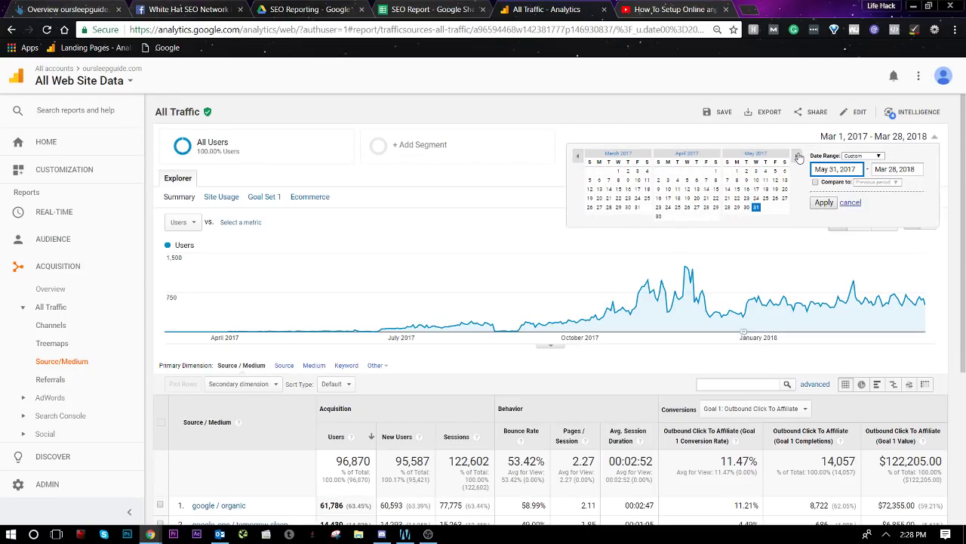
pyautogui.click(738, 173)
pyautogui.click(824, 202)
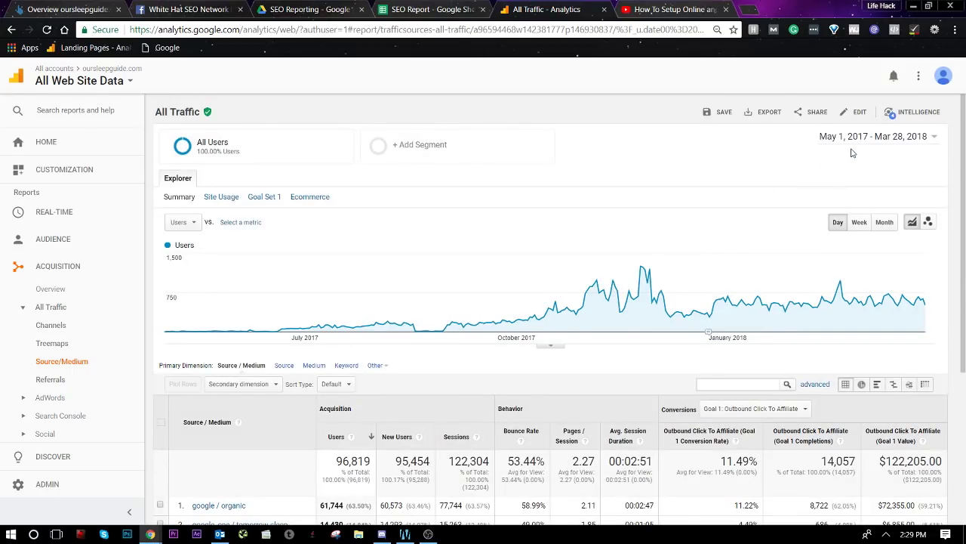
# Step: Set the end of the report's date range to May 31, 2017 and apply it
pyautogui.click(857, 138)
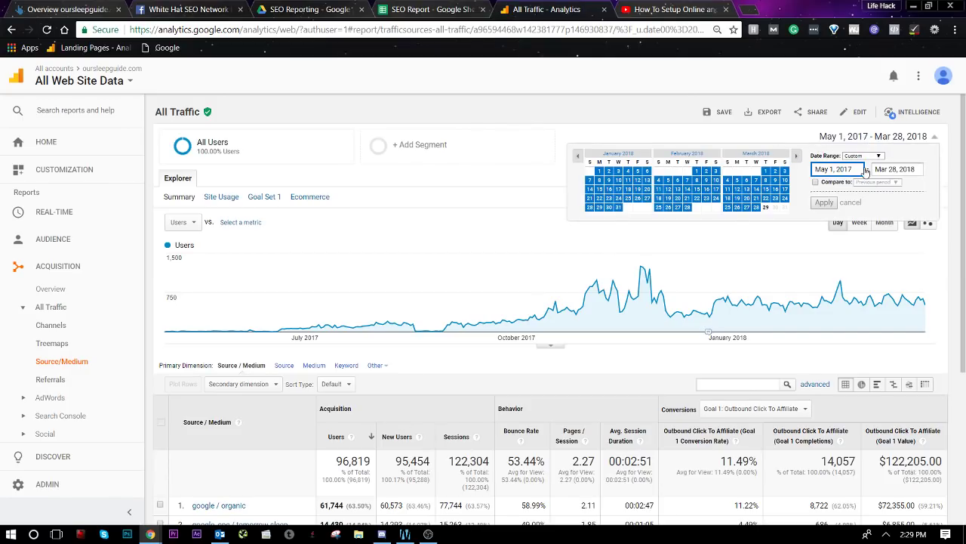
pyautogui.click(923, 176)
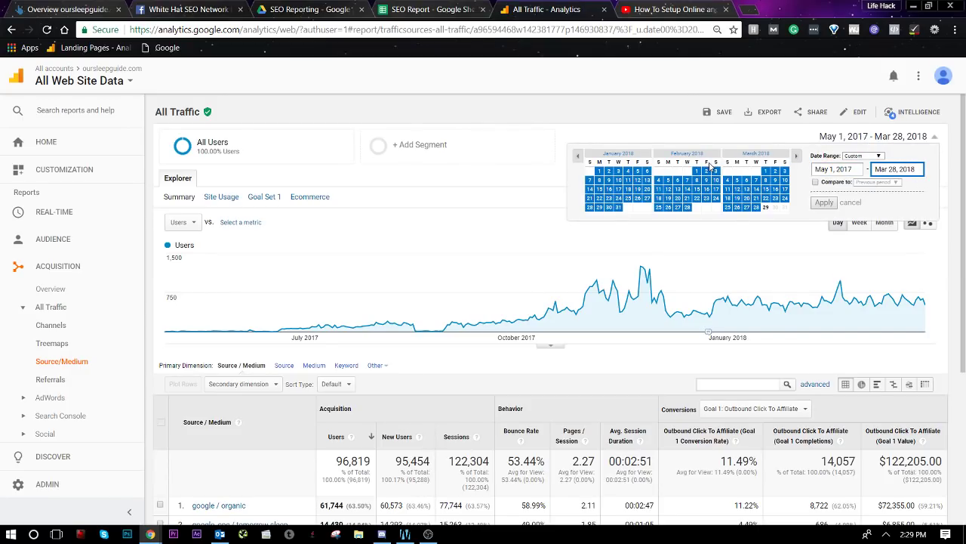
pyautogui.click(579, 155)
pyautogui.click(578, 155)
pyautogui.click(578, 154)
pyautogui.click(579, 155)
pyautogui.click(579, 155)
pyautogui.click(578, 155)
pyautogui.click(579, 155)
pyautogui.click(578, 155)
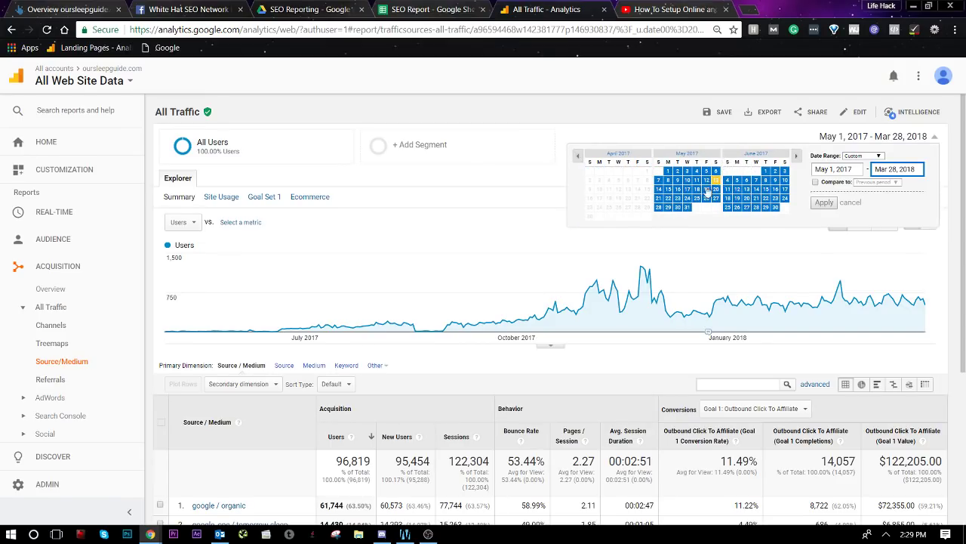
pyautogui.click(687, 209)
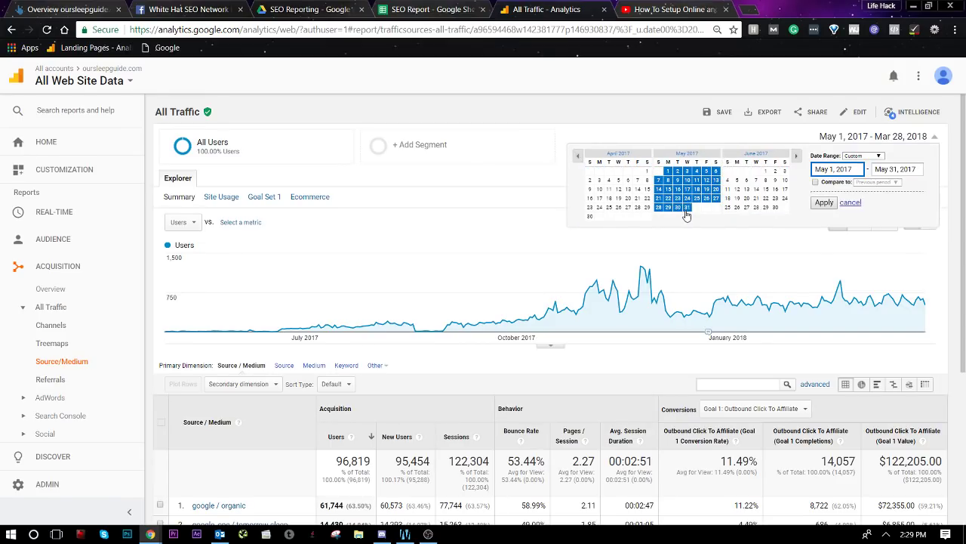
pyautogui.click(823, 202)
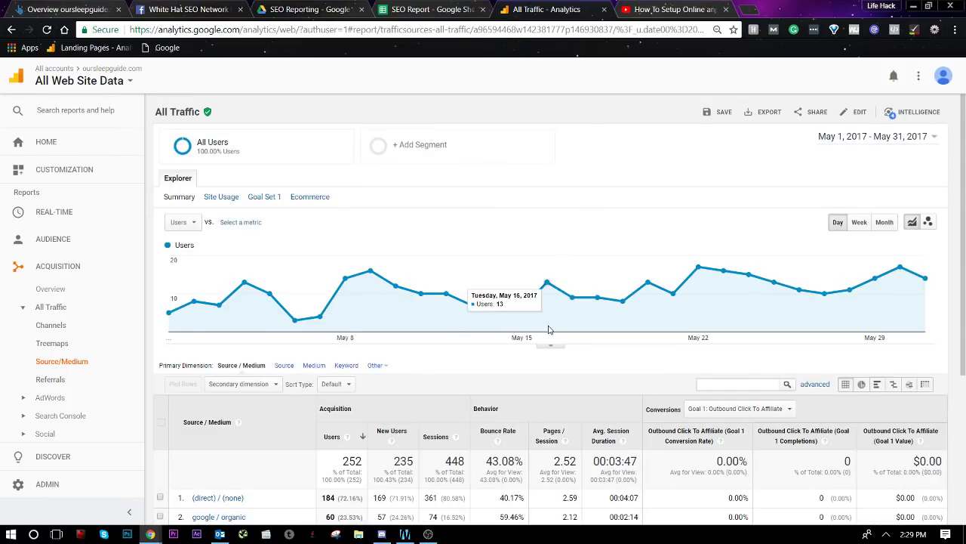
# Step: Drill down into the google / organic source and examine its users graph and acquisition, behavior and conversion figures
pyautogui.scroll(-3, 346, 325)
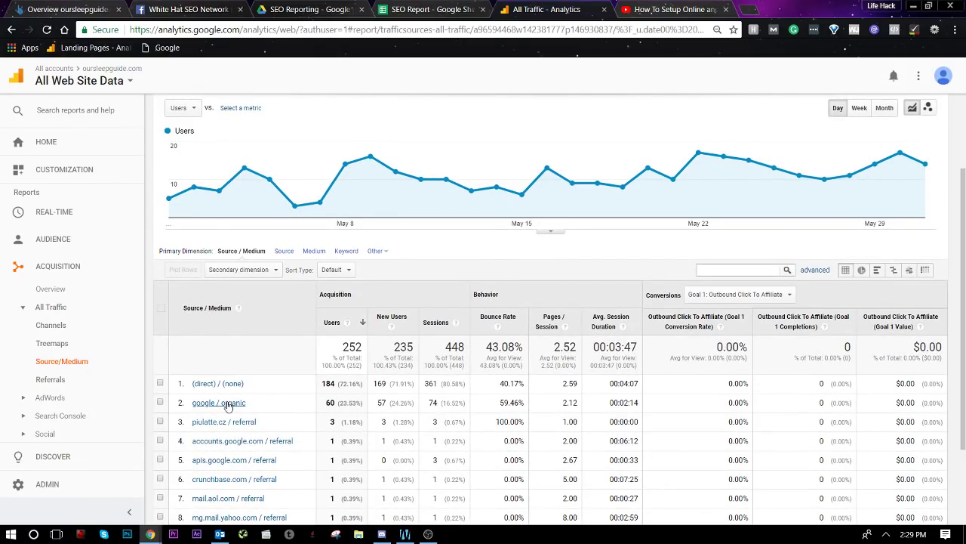
pyautogui.click(228, 405)
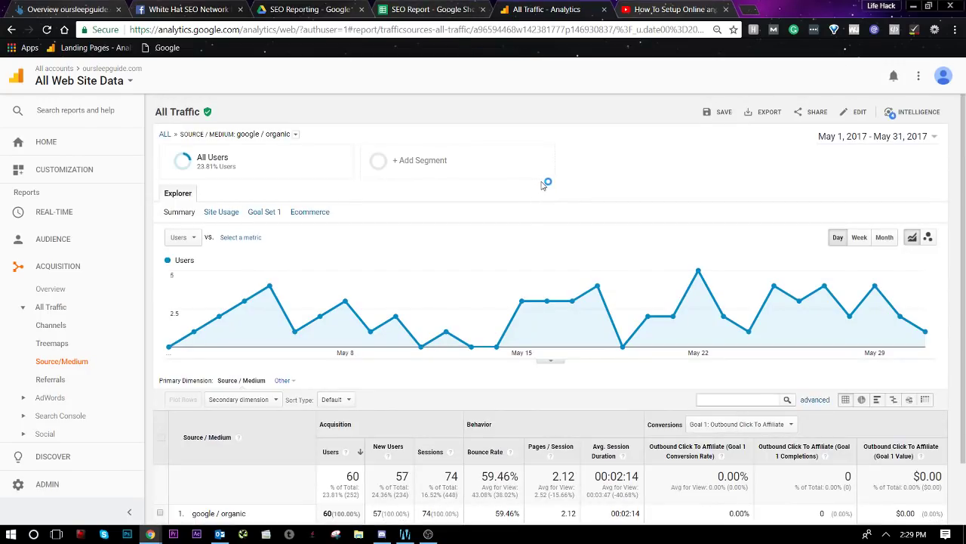
pyautogui.scroll(-1, 519, 306)
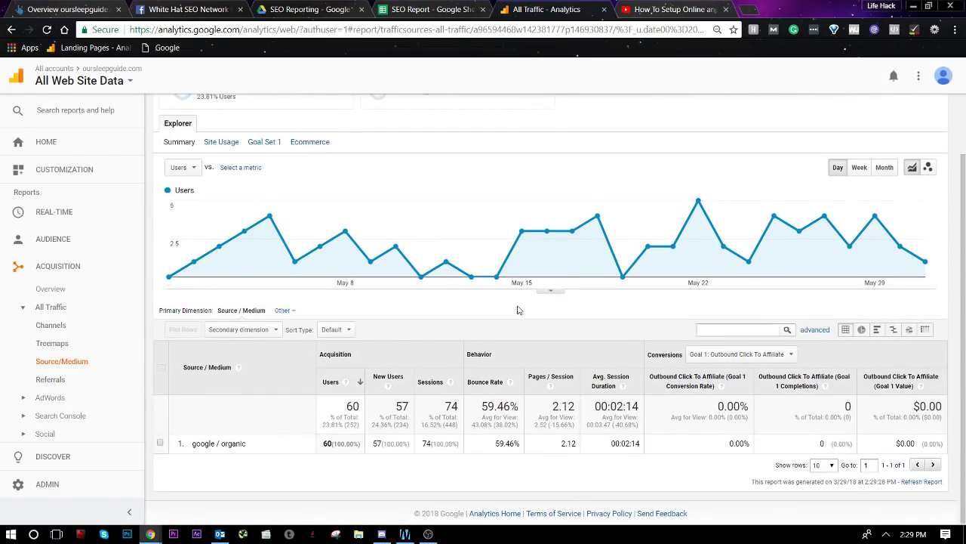
pyautogui.scroll(1, 518, 310)
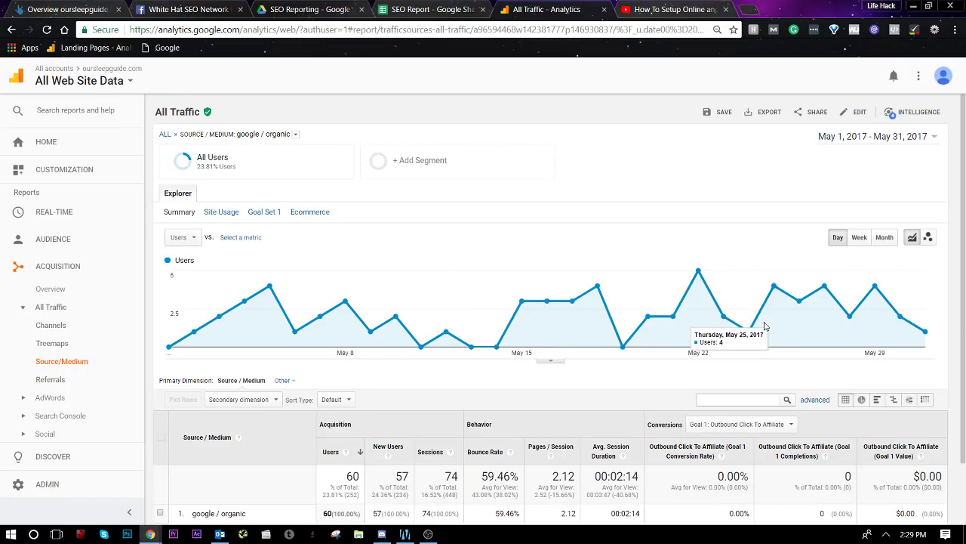
pyautogui.scroll(-1, 256, 226)
pyautogui.scroll(1, 249, 136)
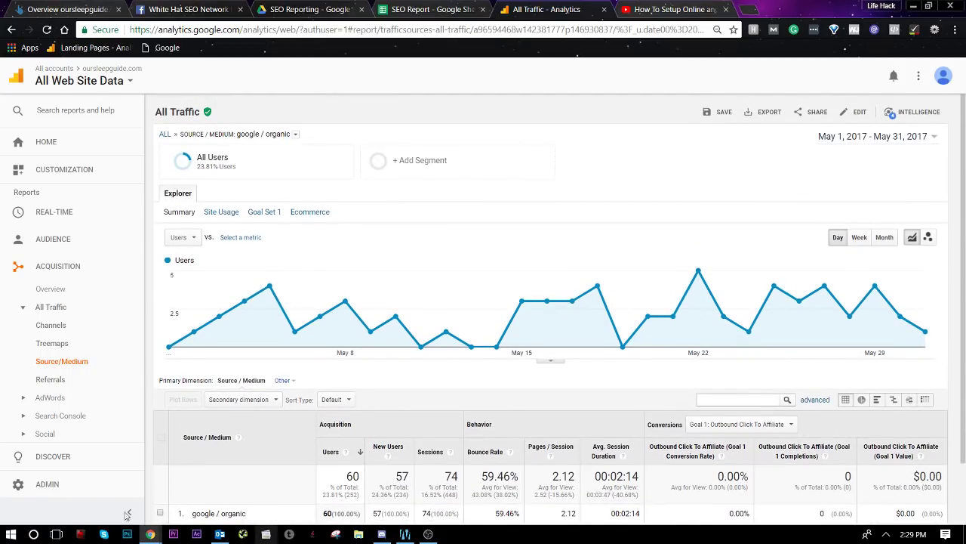
# Step: Open the Snipping Tool and capture the google / organic traffic report with its graph and figures table
pyautogui.click(11, 533)
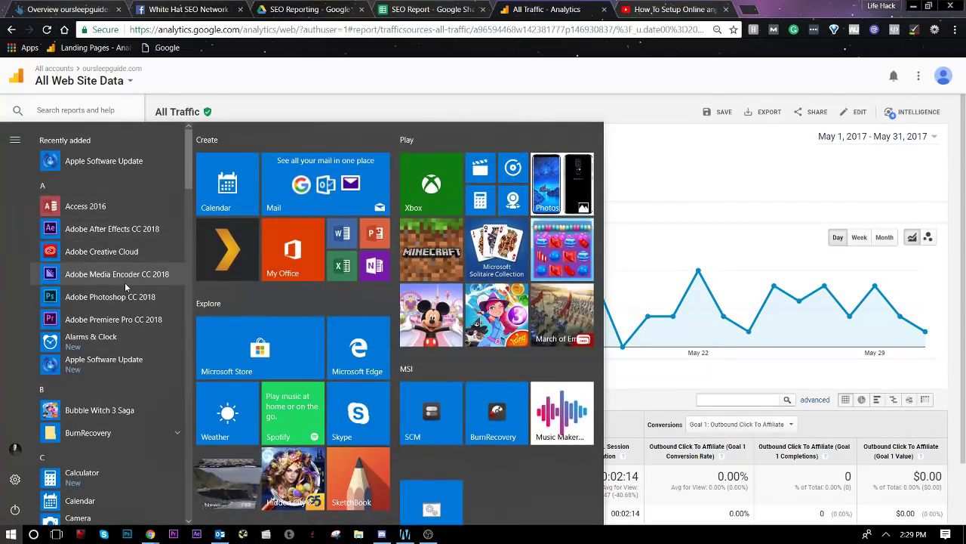
pyautogui.write('s')
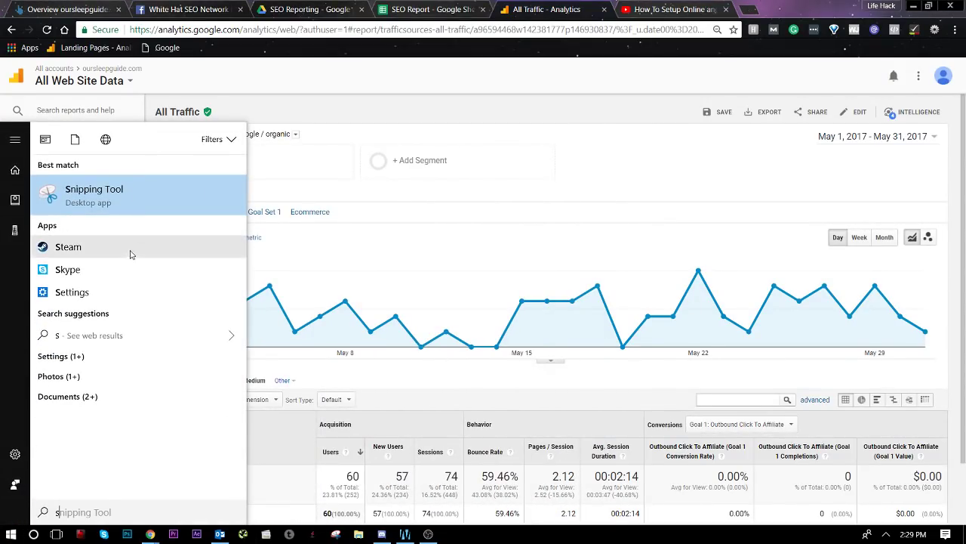
pyautogui.click(169, 193)
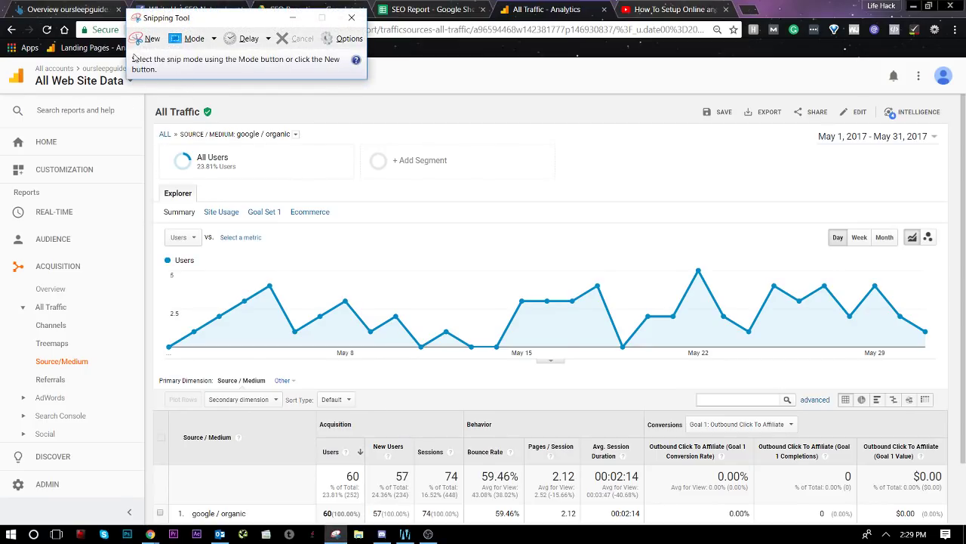
pyautogui.click(139, 37)
pyautogui.moveTo(153, 106); pyautogui.dragTo(944, 524)
# Step: Save the capture as a PNG named "overall sessions" in the Camera Roll folder and close the Snipping Tool
pyautogui.click(183, 44)
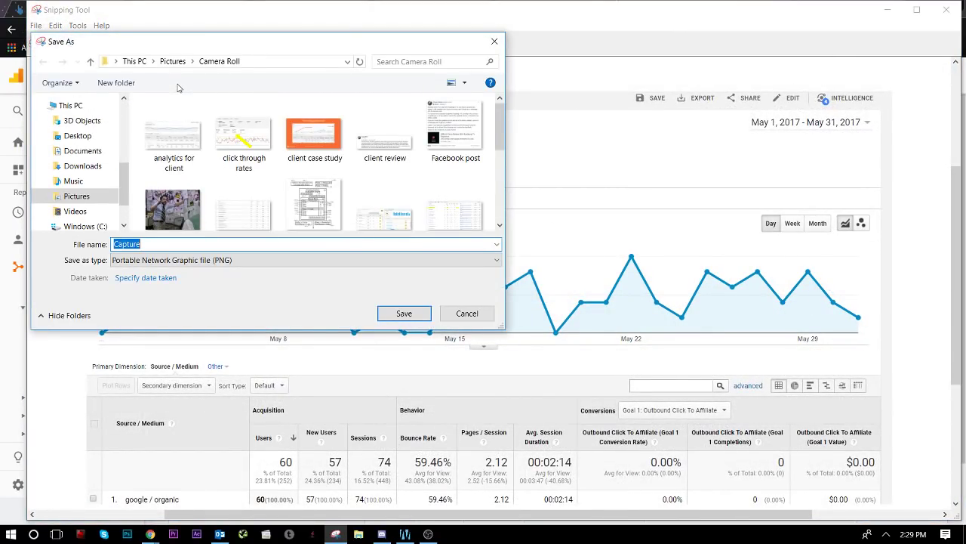
pyautogui.write('overall sessions')
pyautogui.press('Return')
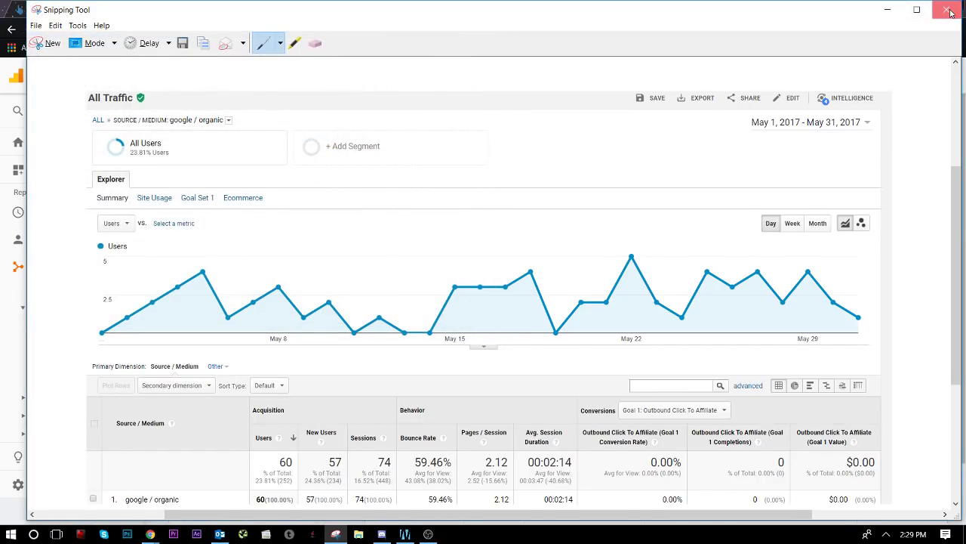
pyautogui.click(947, 9)
# Step: Return from the google / organic drill-down to the full Source/Medium report and review its list of traffic sources
pyautogui.scroll(-2, 204, 198)
pyautogui.scroll(2, 241, 259)
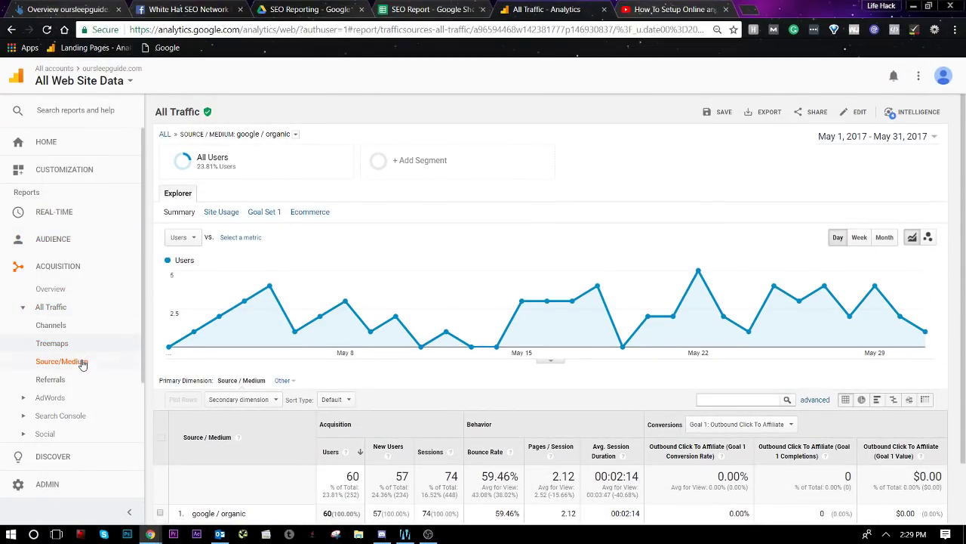
pyautogui.click(11, 30)
pyautogui.scroll(-1, 270, 397)
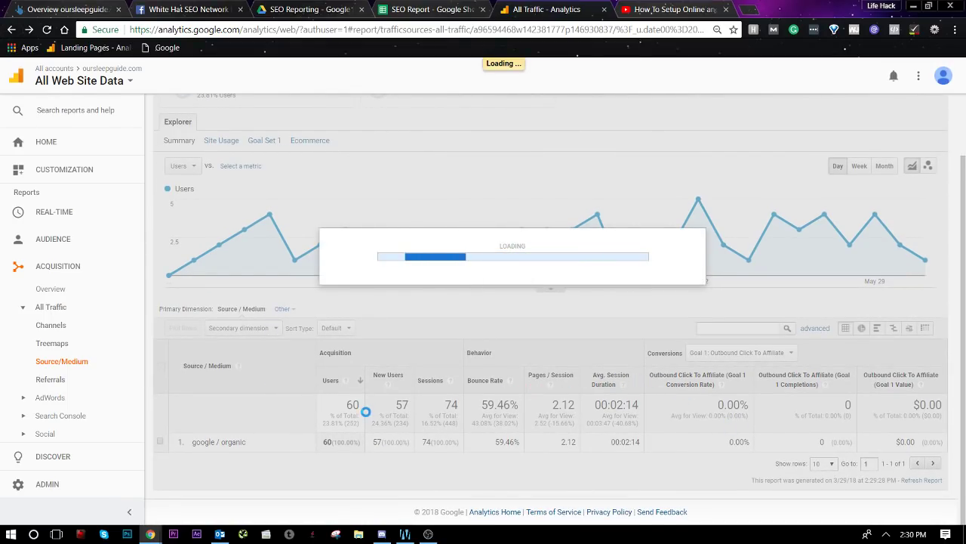
pyautogui.scroll(-2, 410, 456)
pyautogui.scroll(-3, 410, 456)
pyautogui.scroll(2, 272, 350)
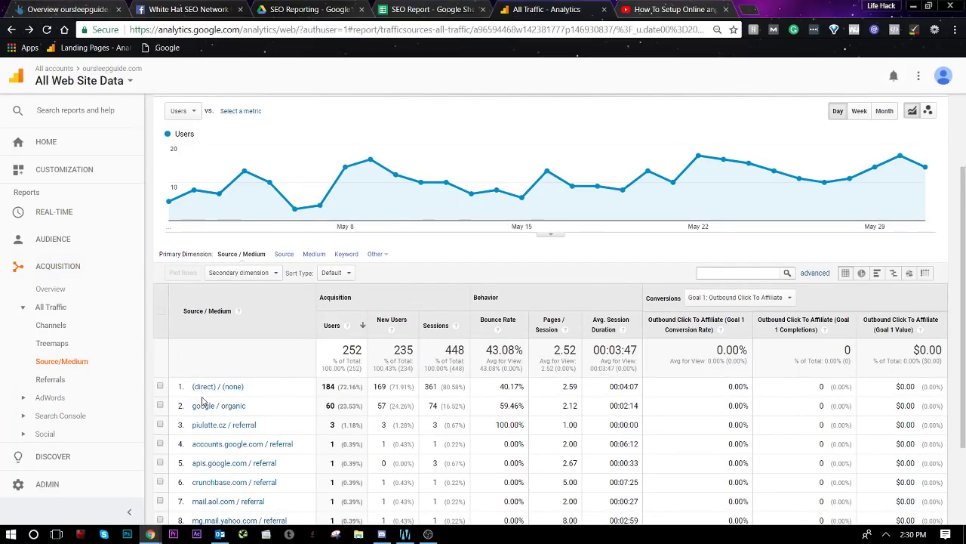
# Step: Switch to the SEO Report spreadsheet and enter "Organic traffic screenshot" in cell A5, below the conversion tracking task
pyautogui.click(453, 8)
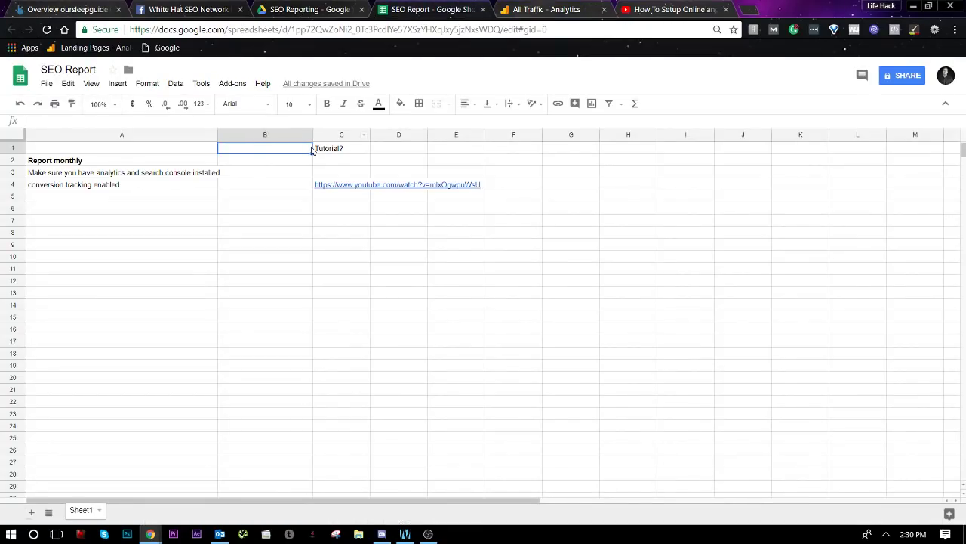
pyautogui.click(102, 189)
pyautogui.doubleClick(101, 197)
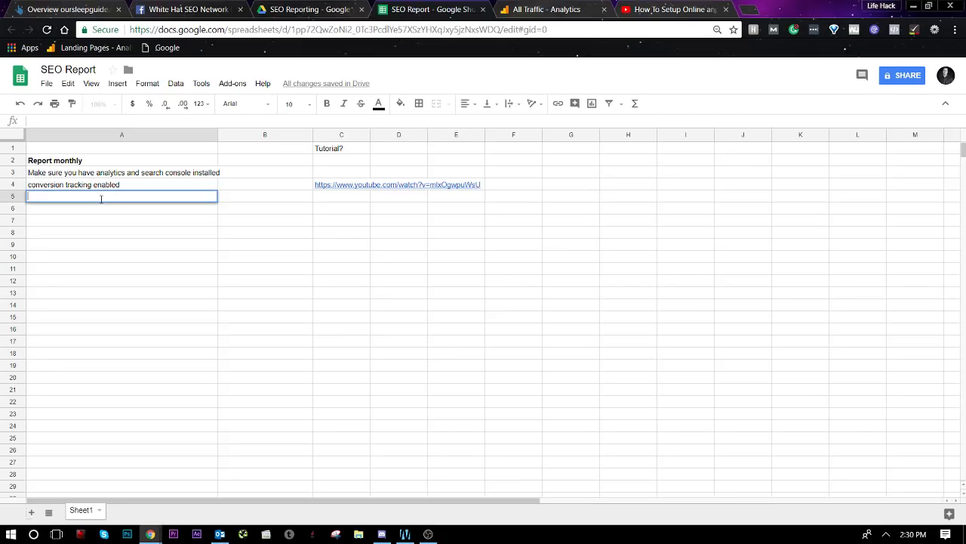
pyautogui.write('Organic traffic screenshot')
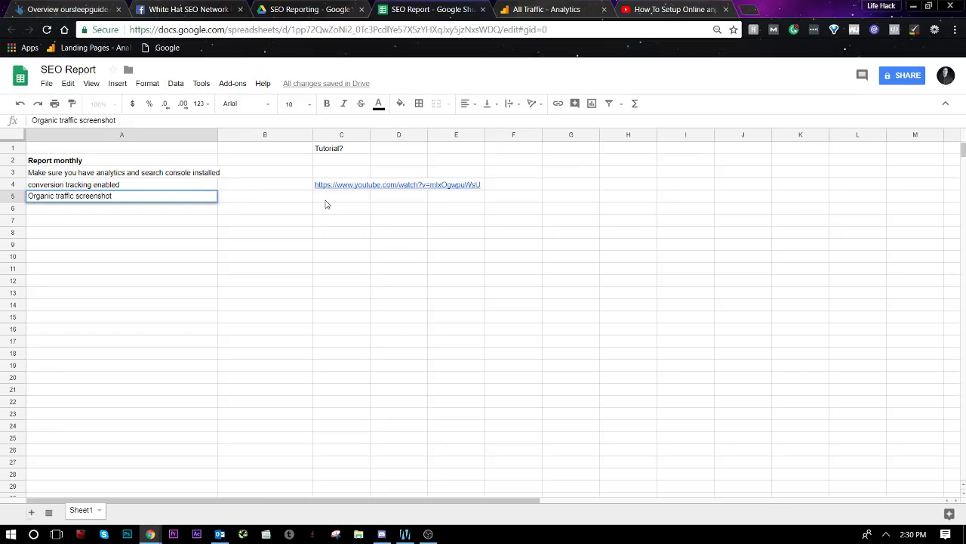
pyautogui.moveTo(324, 201); pyautogui.dragTo(330, 213)
# Step: Switch to Google Drive and create a blank Google Docs document in the SEO Reporting folder
pyautogui.click(277, 8)
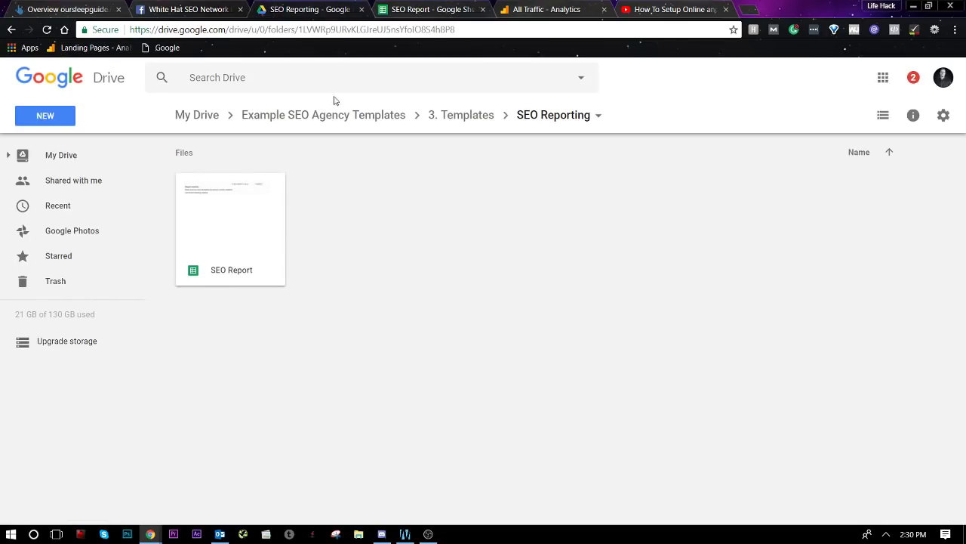
pyautogui.click(48, 122)
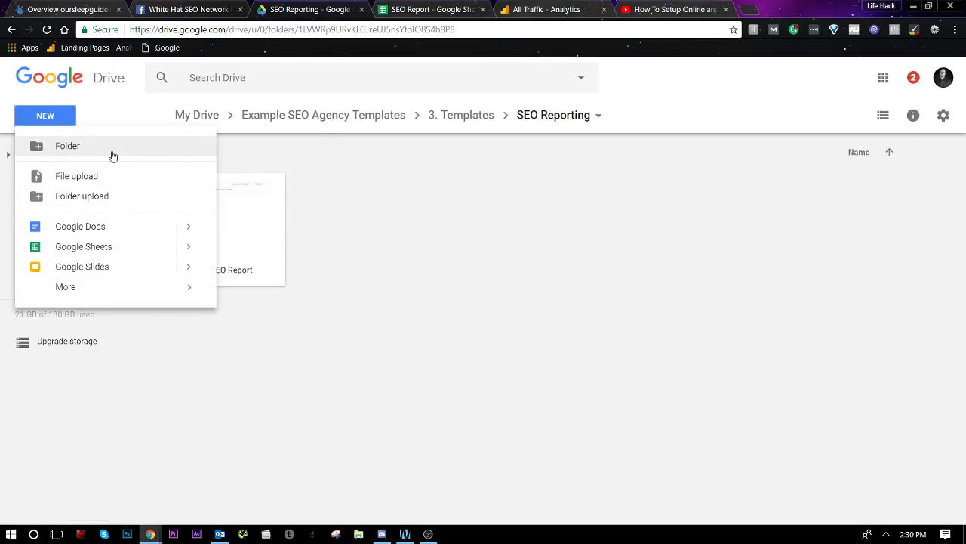
pyautogui.click(94, 225)
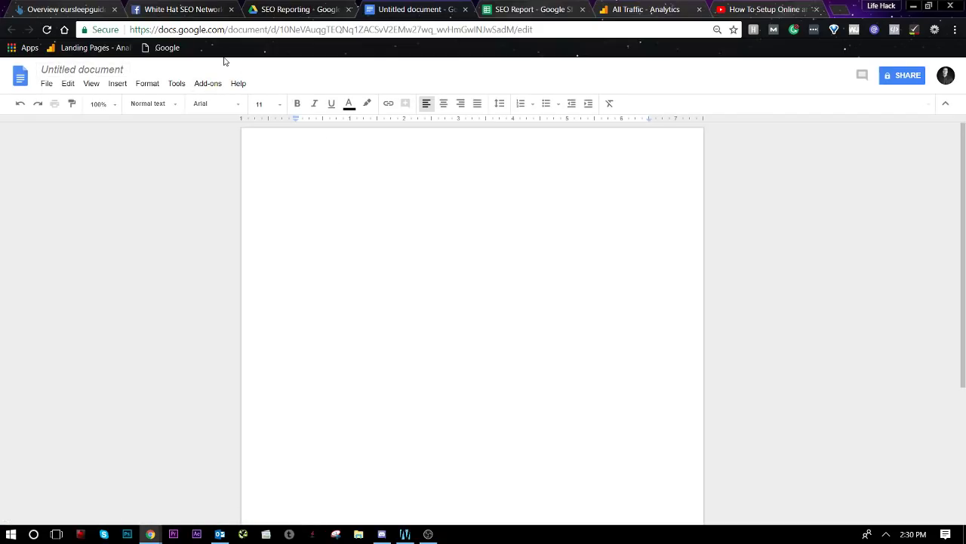
pyautogui.click(117, 83)
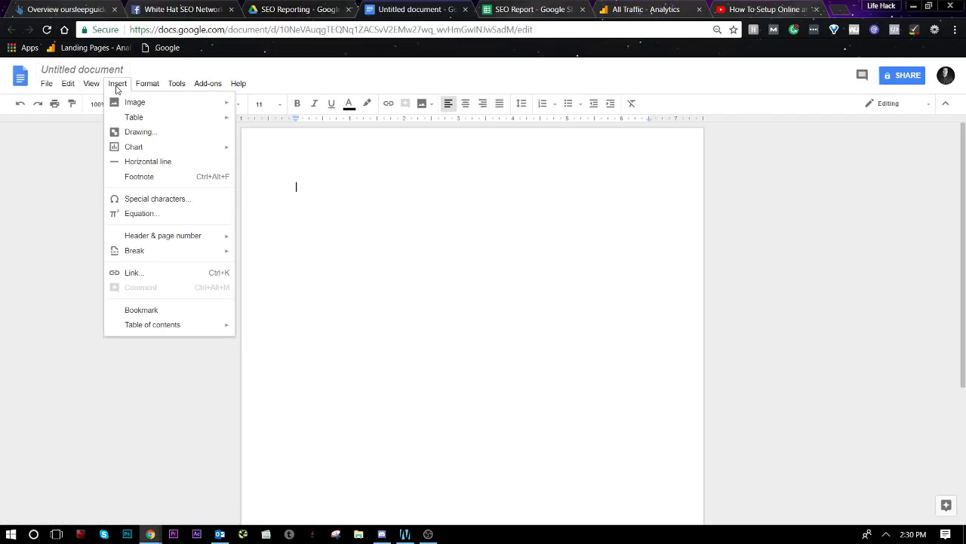
pyautogui.moveTo(135, 102)
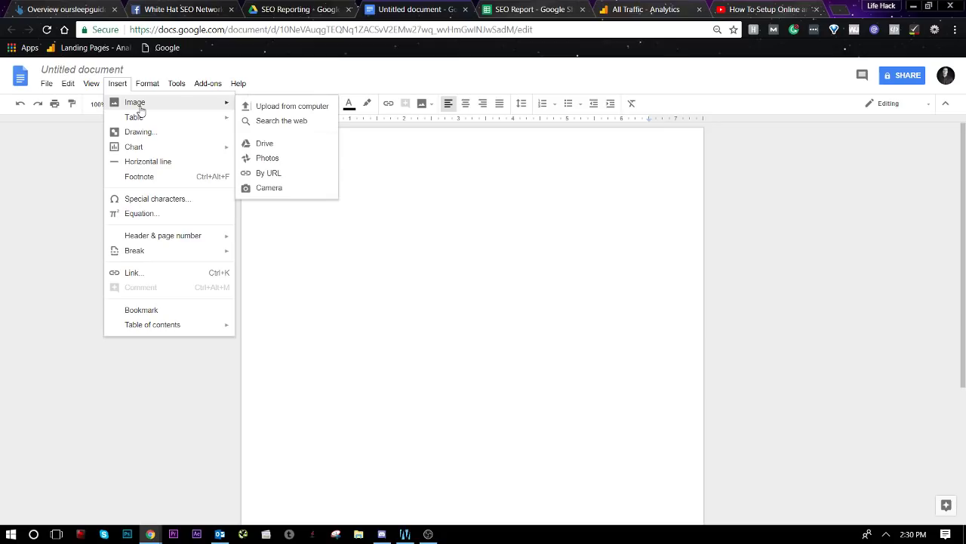
pyautogui.click(315, 108)
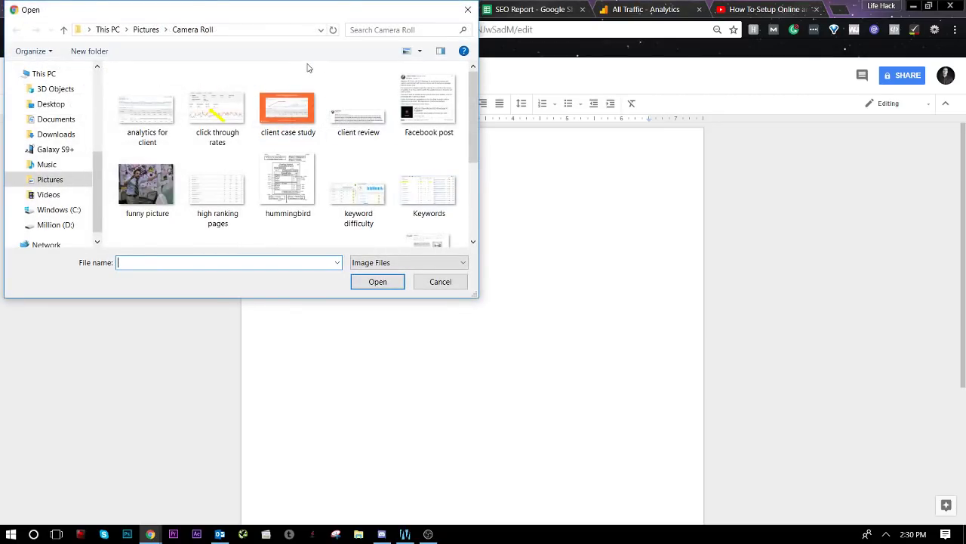
pyautogui.doubleClick(225, 121)
pyautogui.click(442, 239)
pyautogui.press('Delete')
# Step: Insert the "overall sessions" picture from the computer's Camera Roll folder into the blank document
pyautogui.click(118, 84)
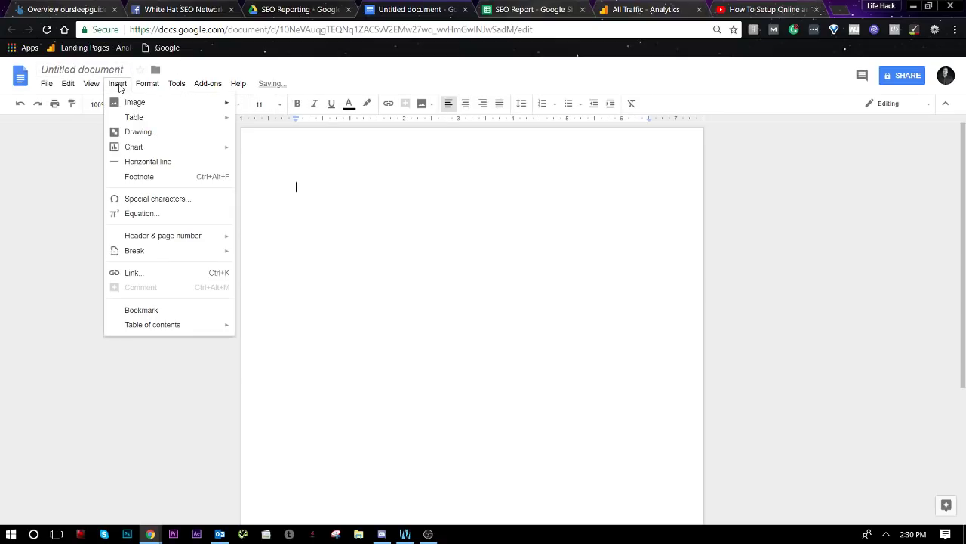
pyautogui.moveTo(132, 102)
pyautogui.click(249, 105)
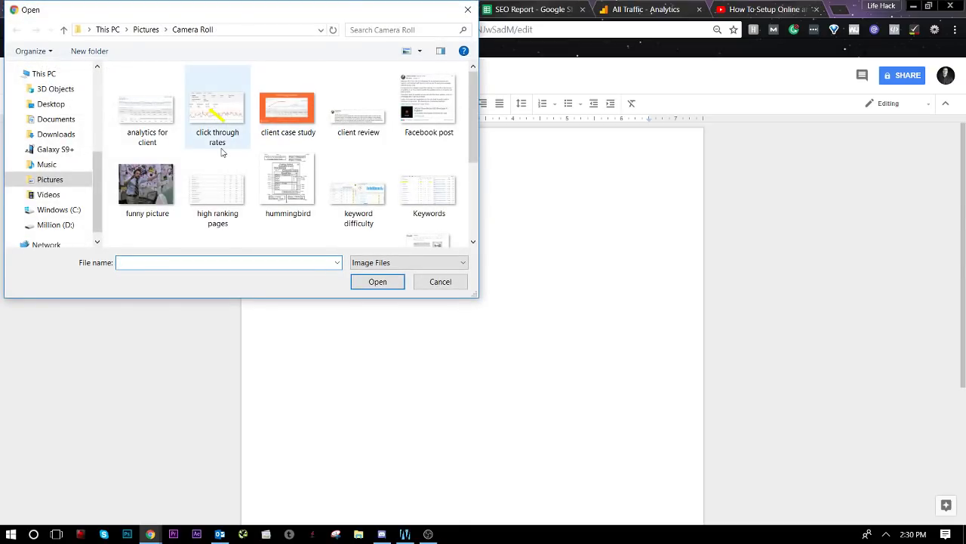
pyautogui.scroll(-2, 221, 152)
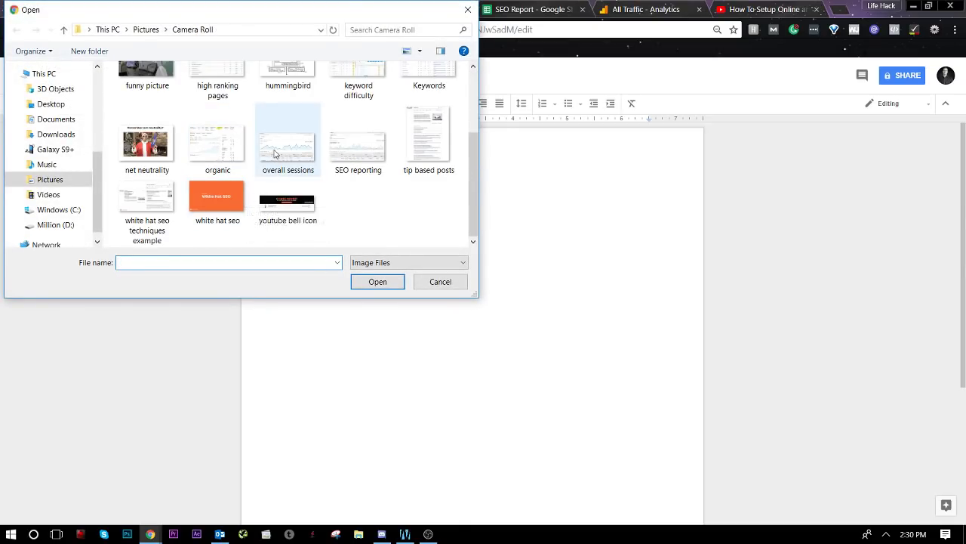
pyautogui.scroll(3, 355, 169)
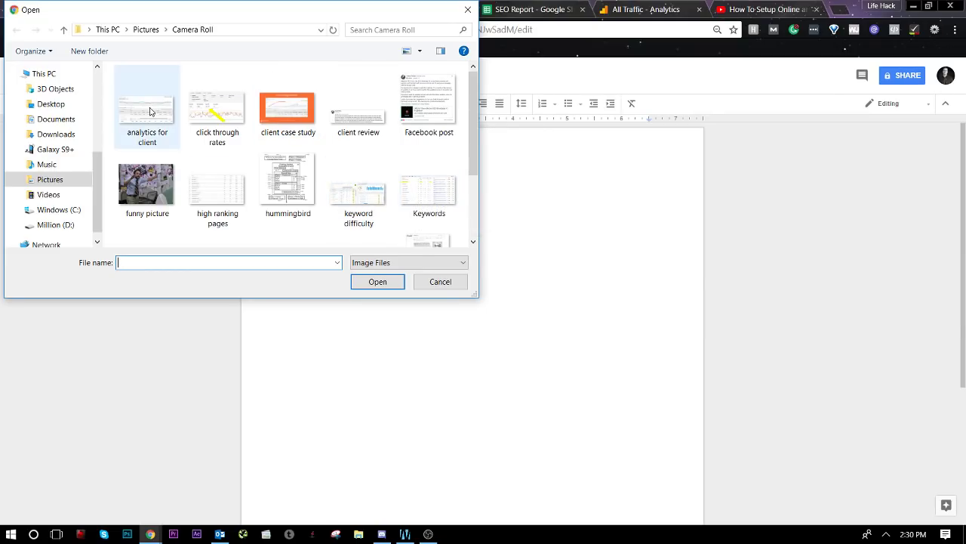
pyautogui.scroll(-3, 149, 112)
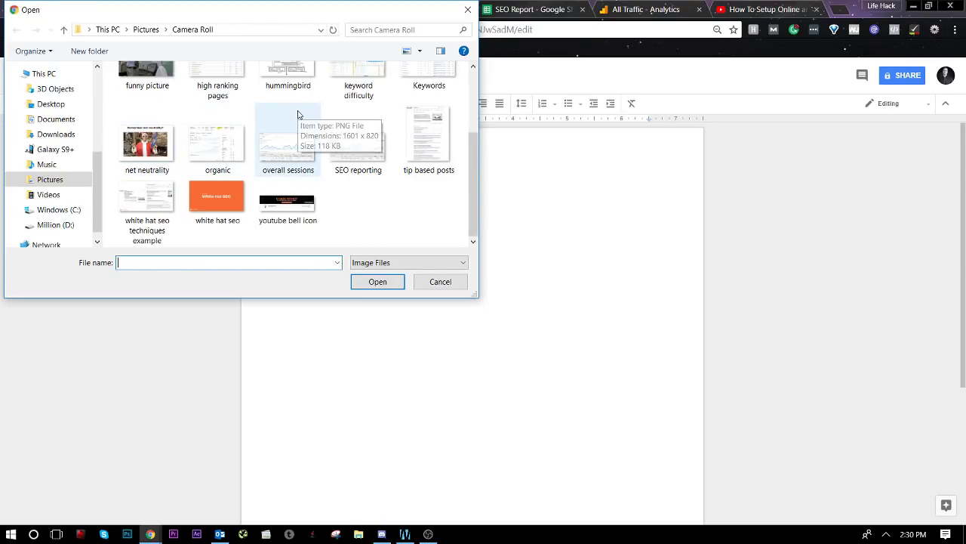
pyautogui.doubleClick(297, 151)
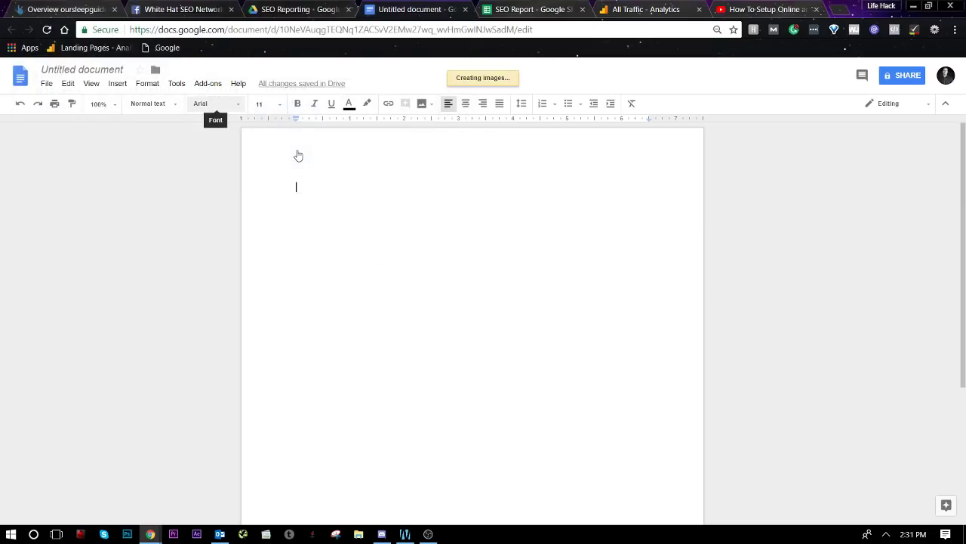
# Step: Try enlarging the inserted traffic screenshot beyond the page's text margin by scaling it from its corner
pyautogui.click(391, 254)
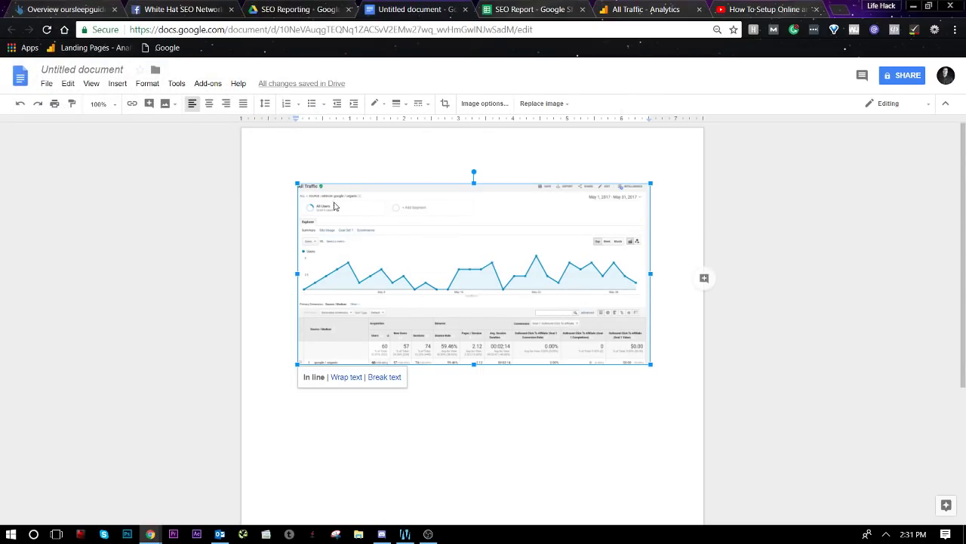
pyautogui.moveTo(297, 182); pyautogui.dragTo(302, 158)
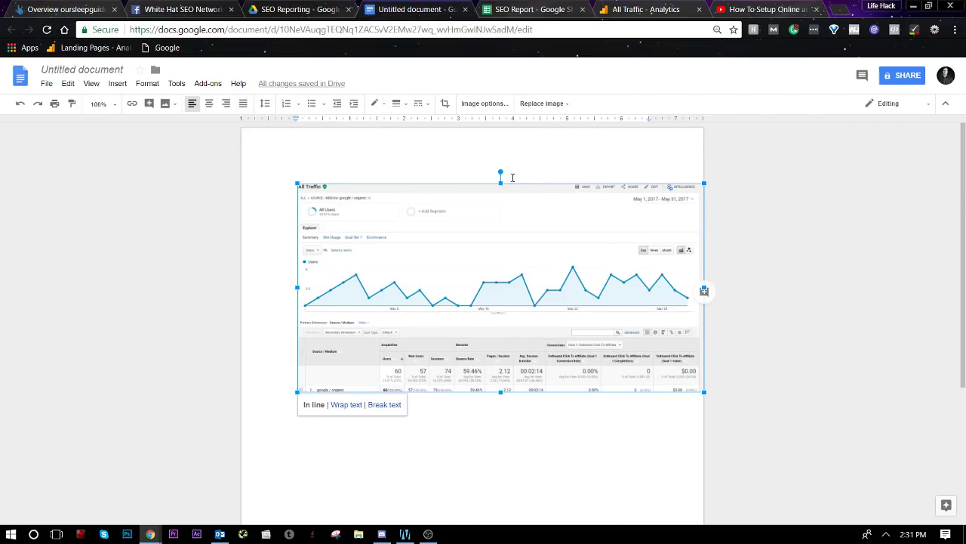
pyautogui.moveTo(293, 181); pyautogui.dragTo(269, 155)
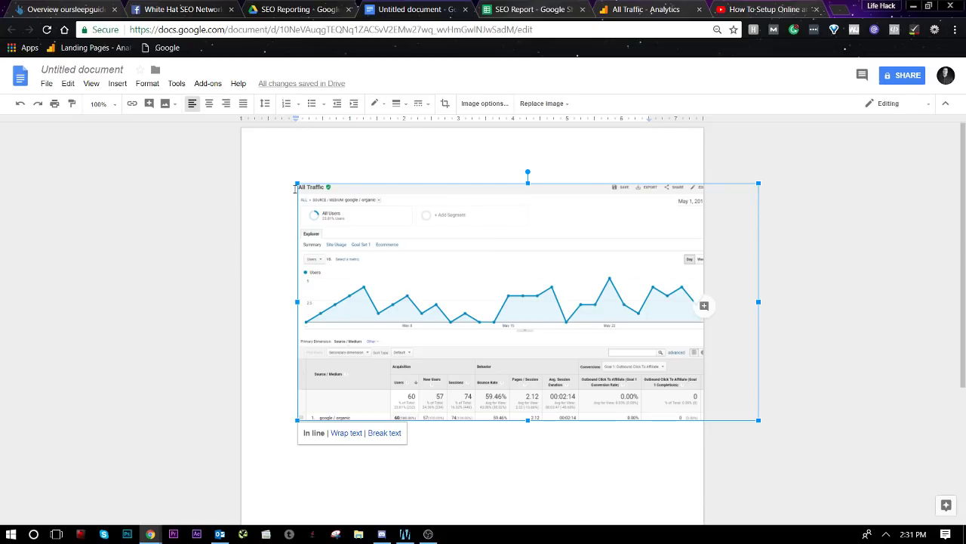
pyautogui.moveTo(297, 182); pyautogui.dragTo(344, 205)
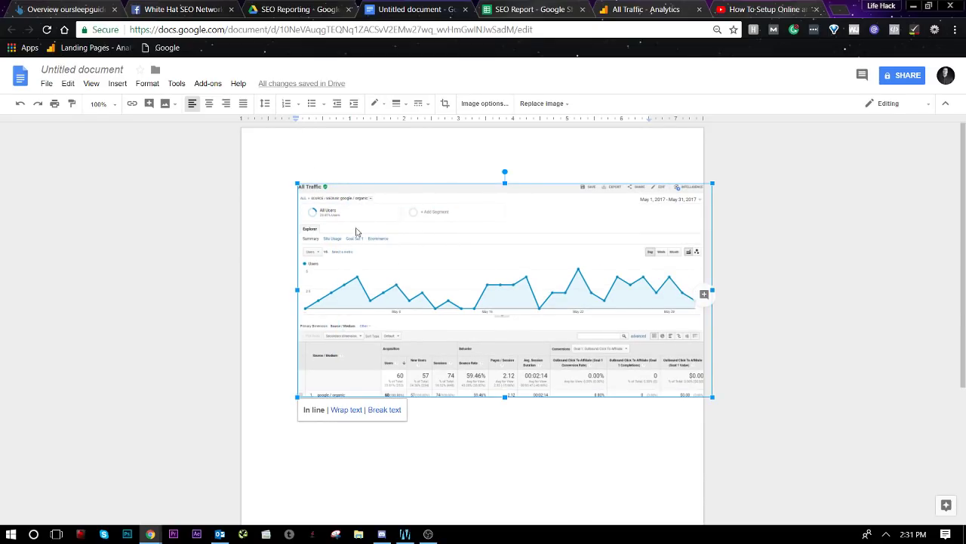
pyautogui.click(769, 263)
pyautogui.click(538, 285)
pyautogui.click(844, 264)
pyautogui.click(666, 303)
pyautogui.click(712, 272)
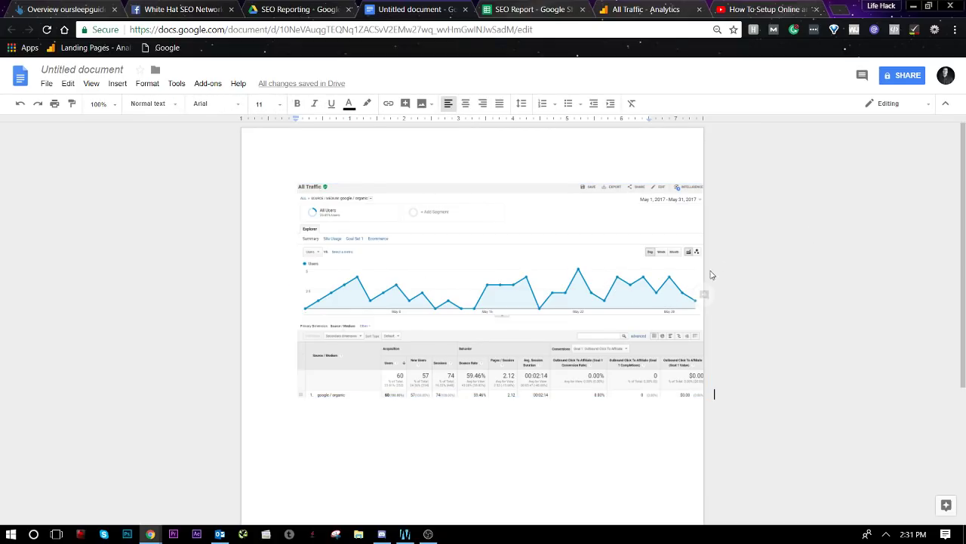
# Step: Resize the traffic screenshot so its right side ends just inside the page edge
pyautogui.click(654, 285)
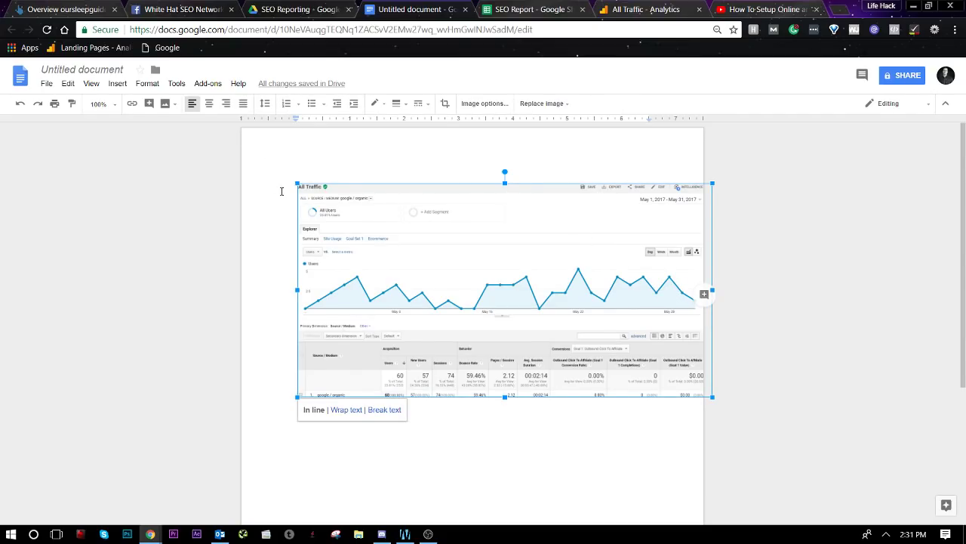
pyautogui.moveTo(293, 183); pyautogui.dragTo(243, 156)
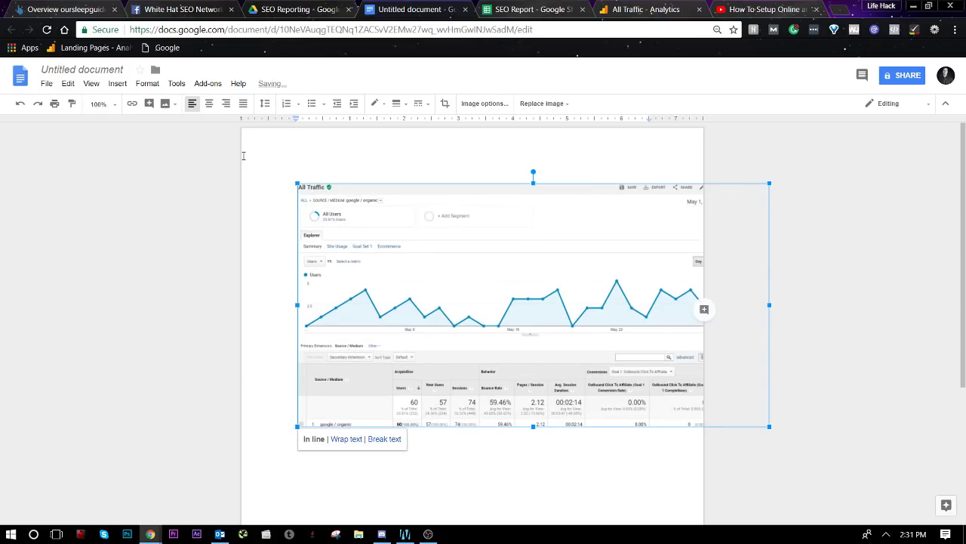
pyautogui.click(843, 273)
pyautogui.click(663, 291)
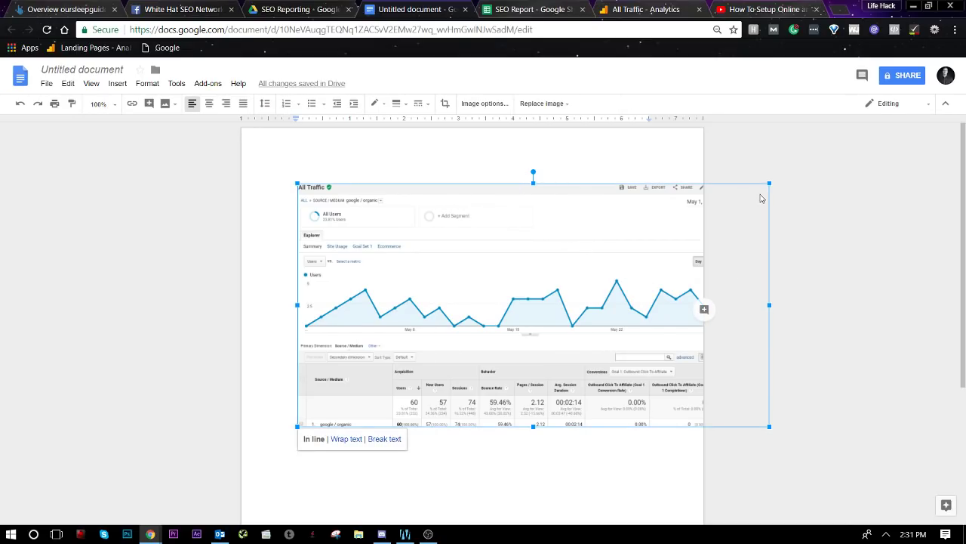
pyautogui.moveTo(768, 184); pyautogui.dragTo(687, 219)
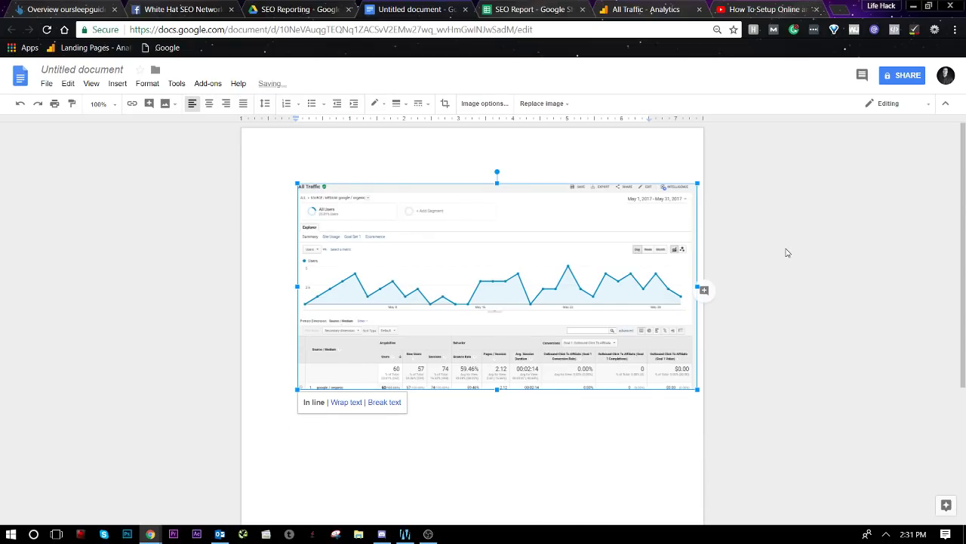
pyautogui.click(787, 253)
pyautogui.click(610, 286)
pyautogui.rightClick(467, 160)
pyautogui.click(414, 250)
pyautogui.moveTo(495, 170); pyautogui.dragTo(484, 146)
pyautogui.hotkey('ctrl', 'z')
pyautogui.doubleClick(755, 306)
pyautogui.scroll(-2, 597, 255)
pyautogui.scroll(2, 596, 266)
pyautogui.click(563, 268)
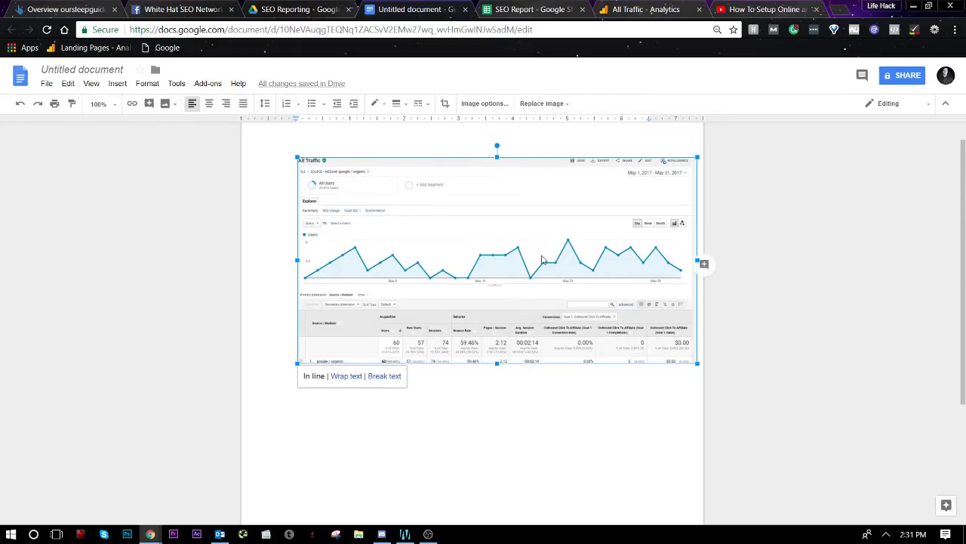
# Step: Switch to the Google Analytics Source/Medium report and drill down into the google / organic source
pyautogui.click(648, 9)
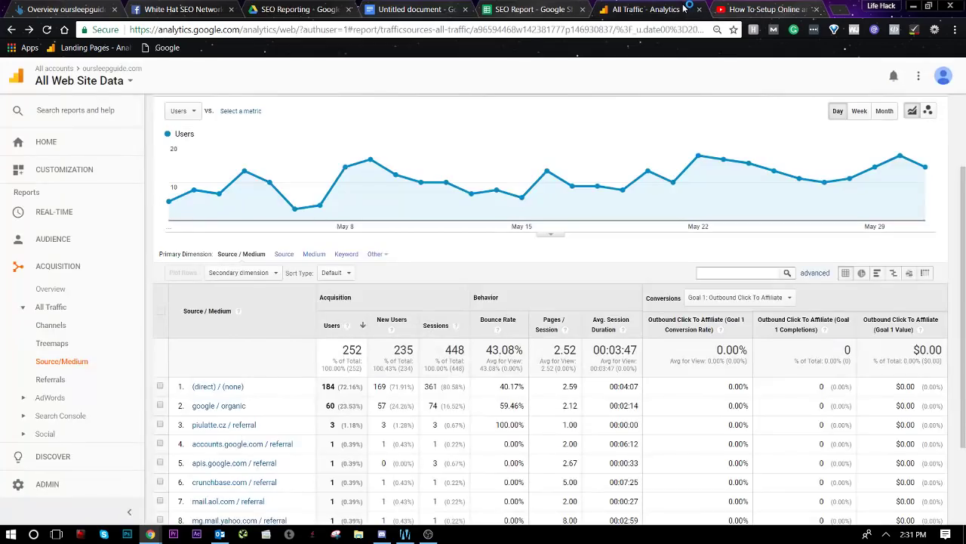
pyautogui.click(237, 406)
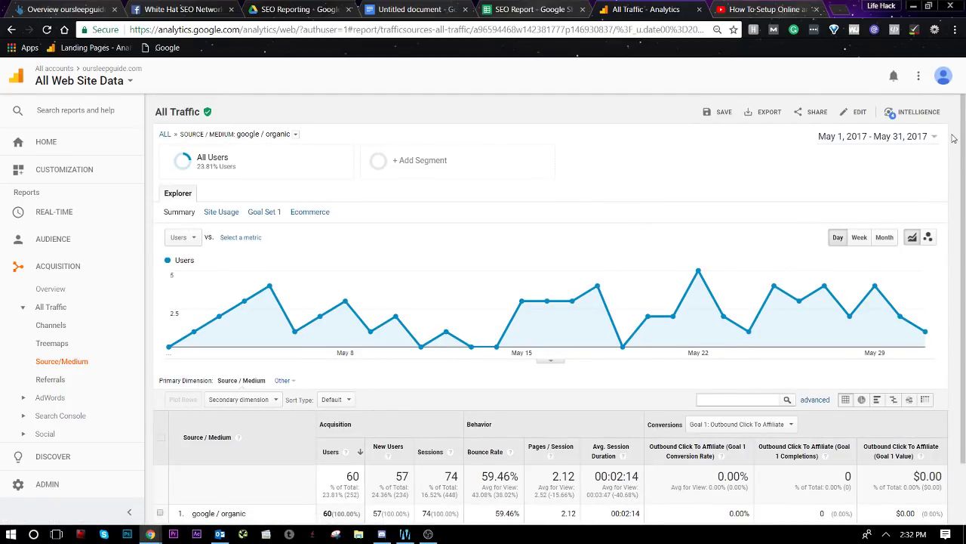
# Step: Compare the May 1 - May 31, 2017 google / organic traffic with the previous period and apply the date range
pyautogui.click(906, 139)
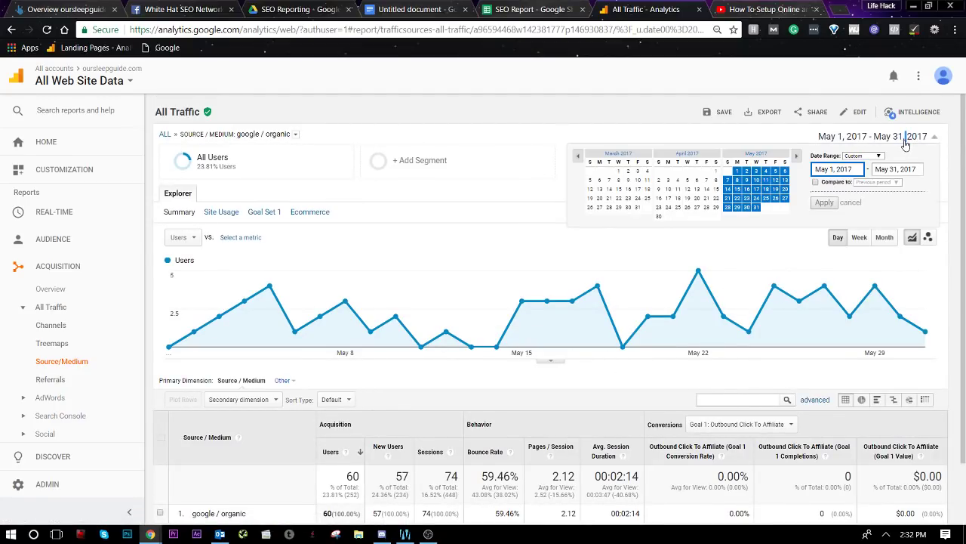
pyautogui.click(836, 183)
pyautogui.click(823, 219)
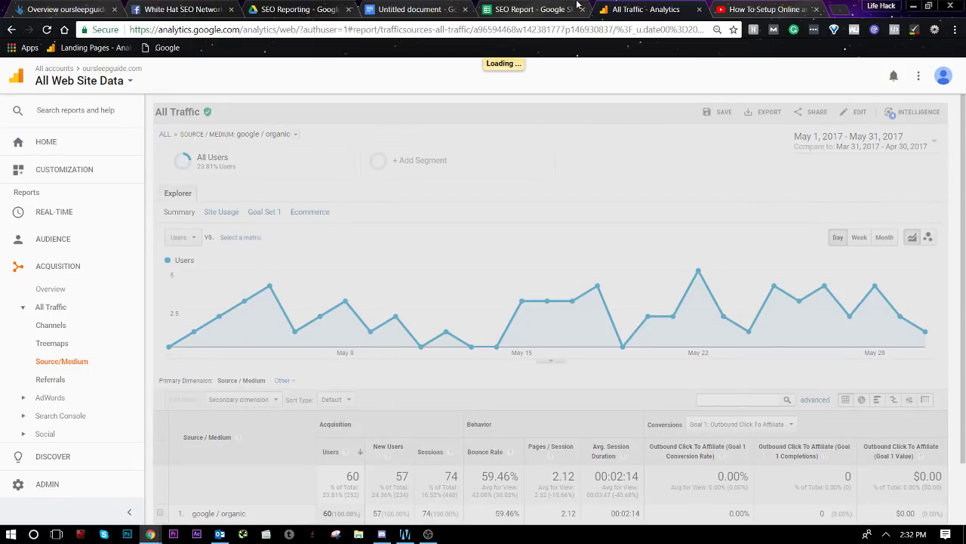
# Step: In the SEO Report spreadsheet, extend the task in cell A5 to read "Organic traffic screenshot + comparison to previous month"
pyautogui.click(562, 9)
pyautogui.click(259, 246)
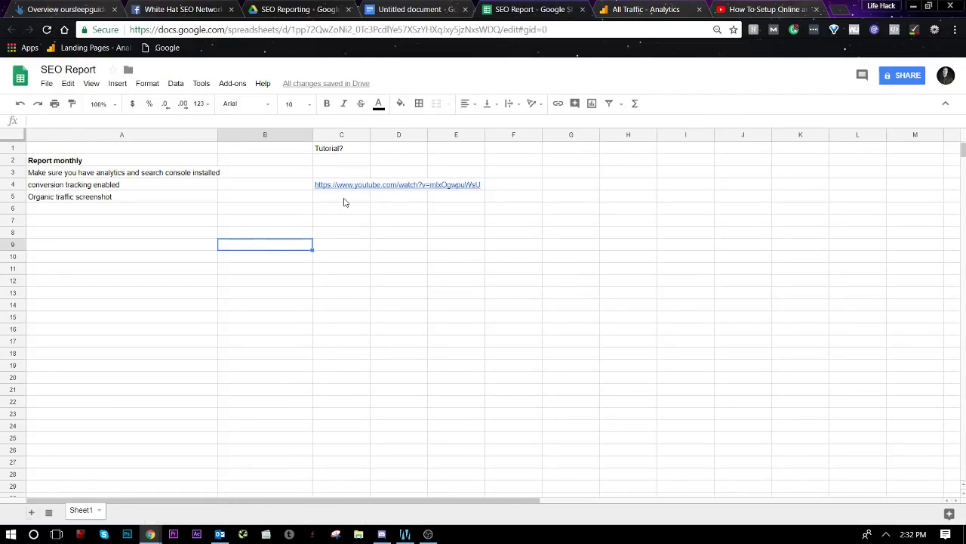
pyautogui.doubleClick(169, 200)
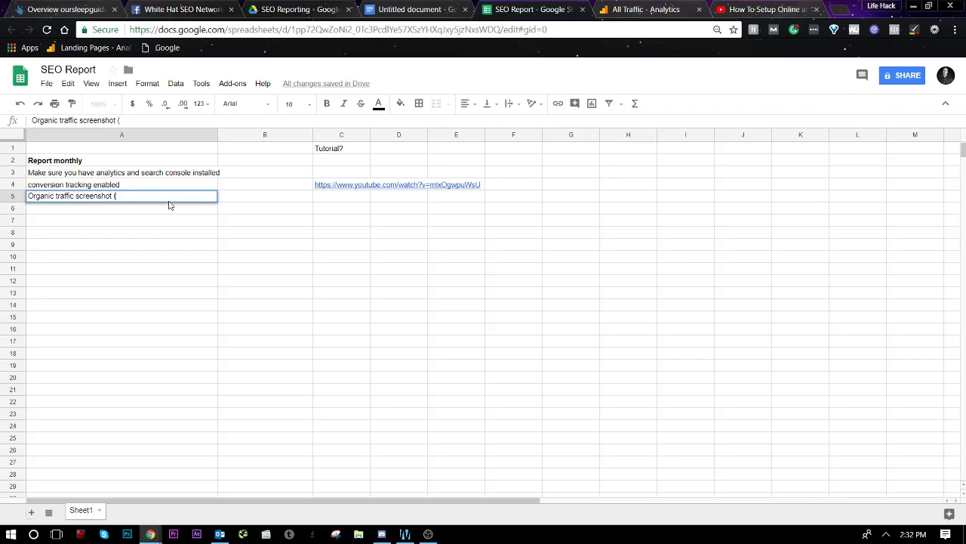
pyautogui.write('+ compea')
pyautogui.press('BackSpace')
pyautogui.press('BackSpace')
pyautogui.write('arison to previous month')
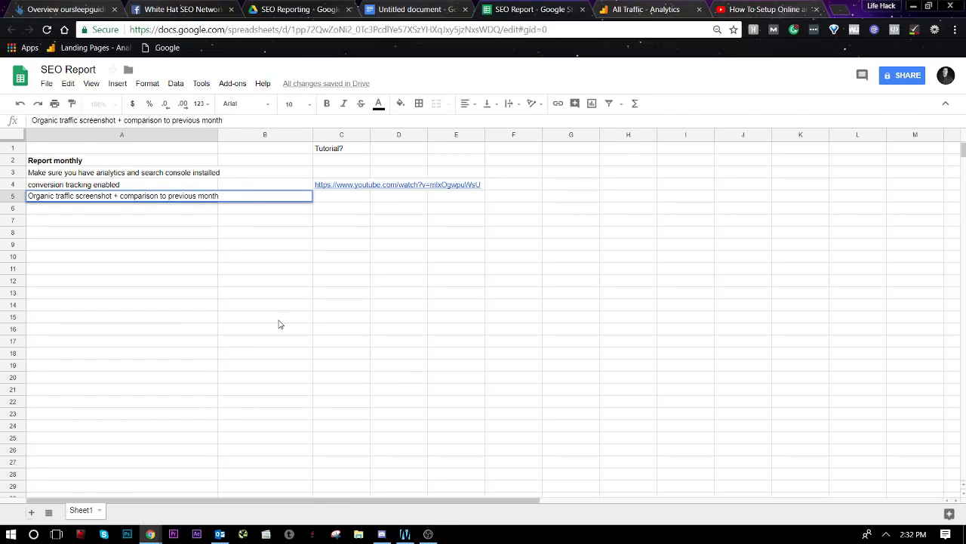
pyautogui.moveTo(278, 323); pyautogui.dragTo(284, 330)
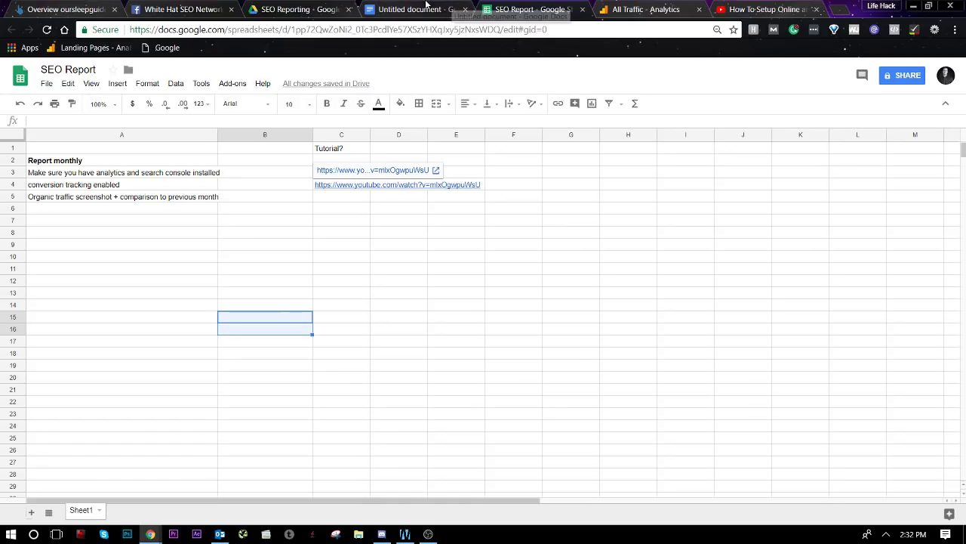
# Step: Switch to YouTube, search for "scrapebox tut" and look through the video results
pyautogui.click(427, 8)
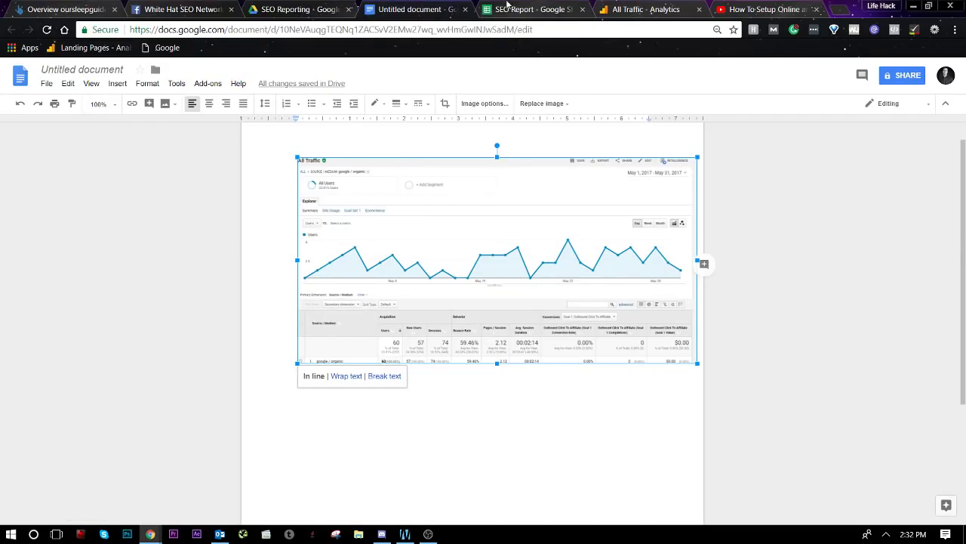
pyautogui.click(763, 9)
pyautogui.tripleClick(366, 69)
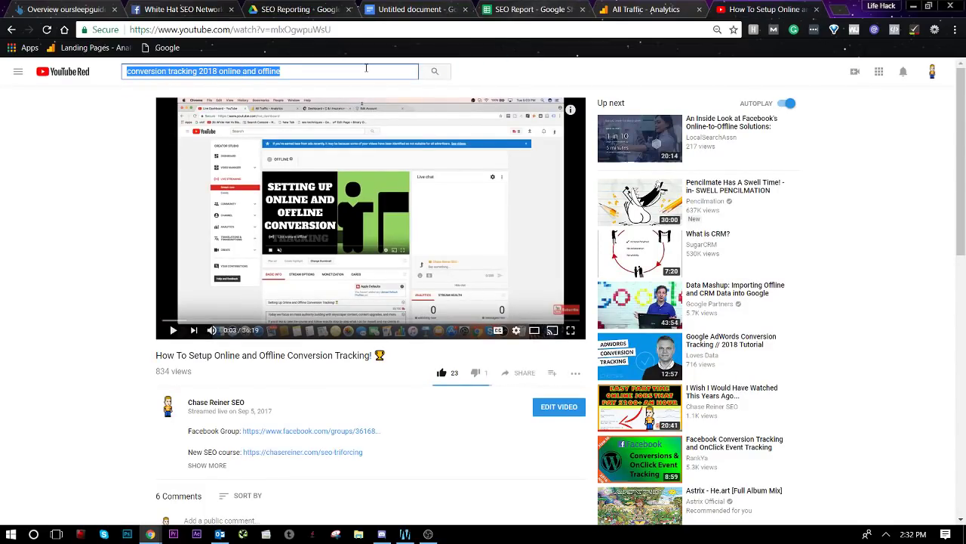
pyautogui.press('BackSpace')
pyautogui.write('scrape')
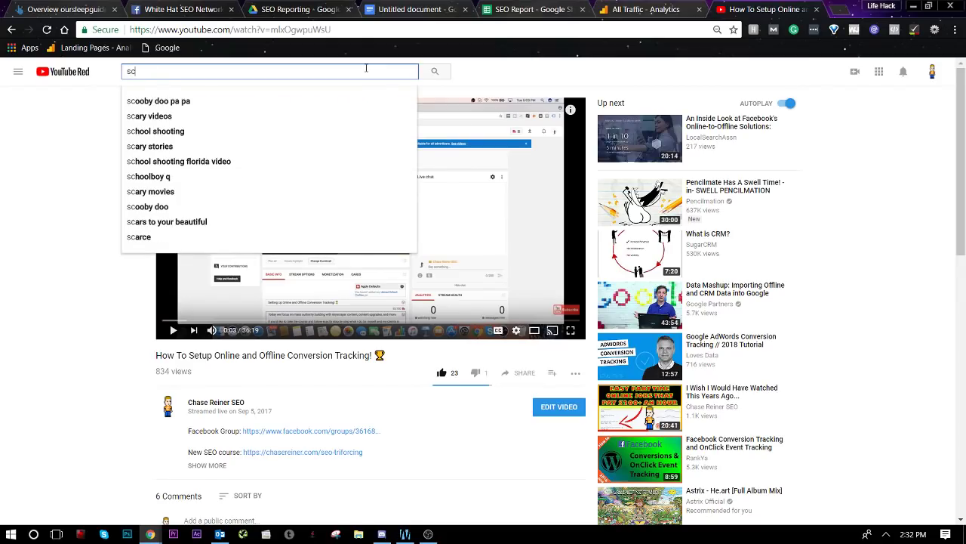
pyautogui.write('box tut')
pyautogui.press('Return')
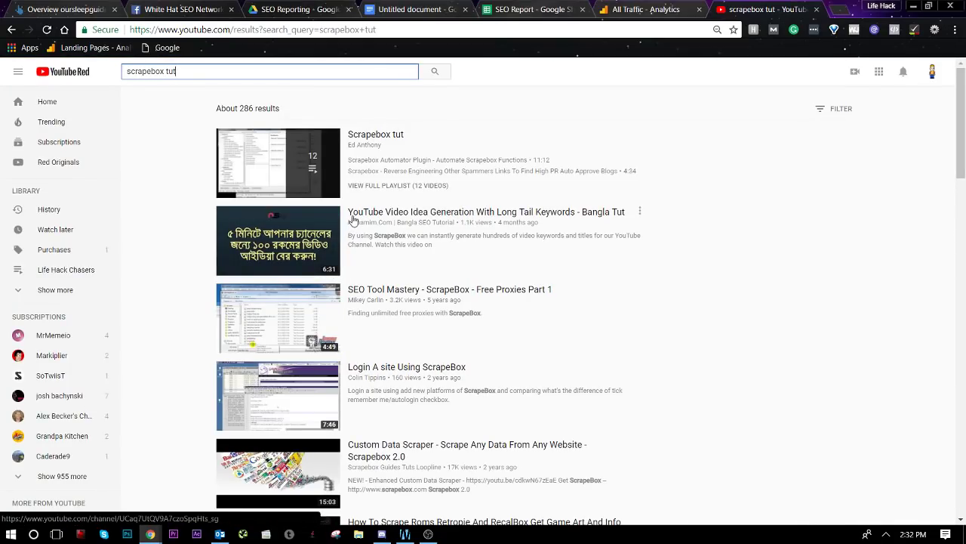
pyautogui.scroll(-1, 358, 214)
pyautogui.scroll(-4, 359, 213)
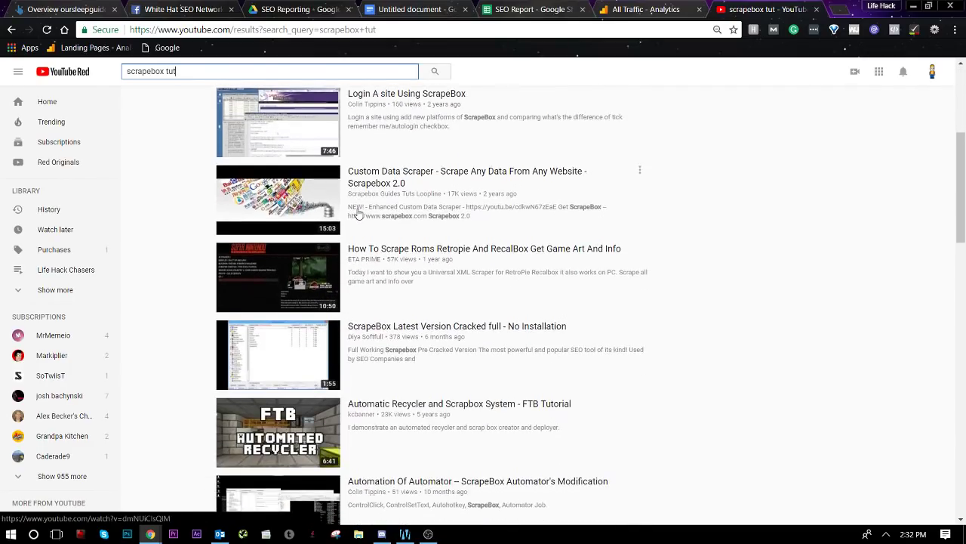
pyautogui.scroll(-1, 358, 214)
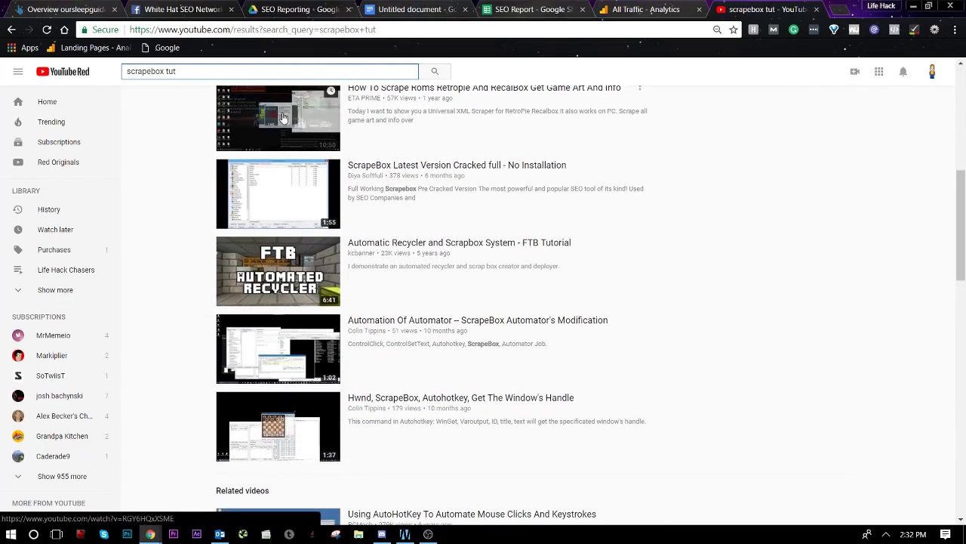
# Step: Extend the YouTube search to "scrapebox tuturoial" and run it again
pyautogui.click(240, 75)
pyautogui.write('oroial')
pyautogui.press('Return')
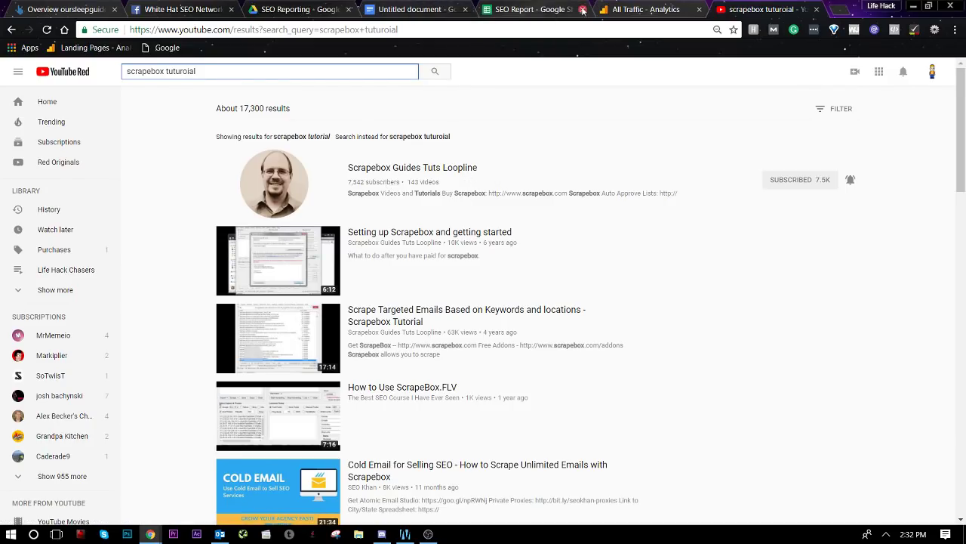
# Step: Back in the SEO Report spreadsheet, widen column A so the full task text fits, and select cell A6
pyautogui.click(537, 9)
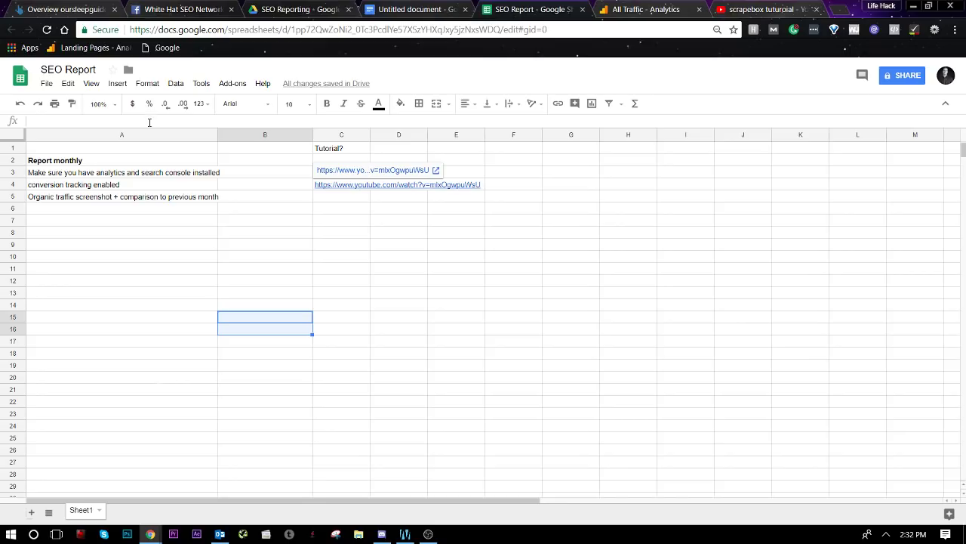
pyautogui.moveTo(213, 134); pyautogui.dragTo(319, 134)
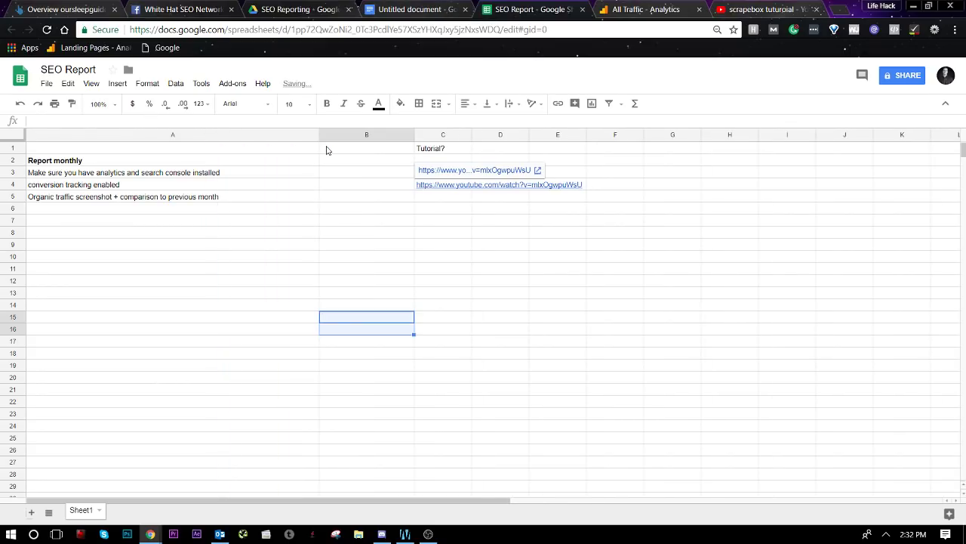
pyautogui.click(211, 214)
# Step: In Google Analytics, examine the google / organic comparison chart and the percentage changes for users, sessions and behavior
pyautogui.click(612, 9)
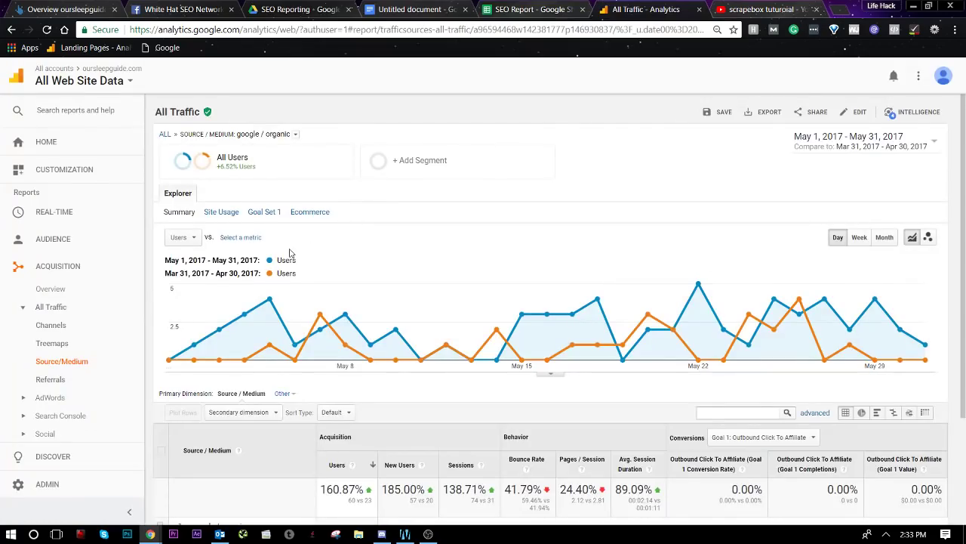
pyautogui.scroll(-2, 351, 323)
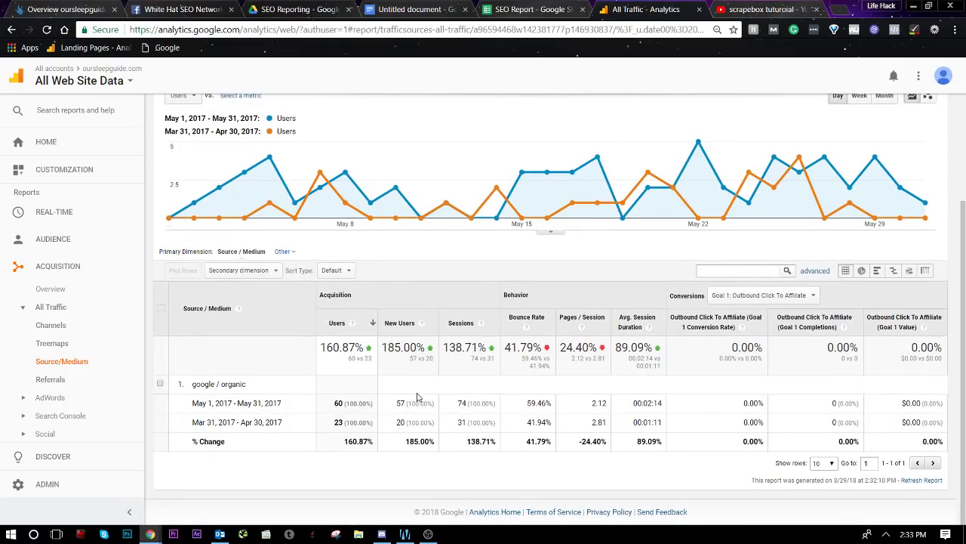
pyautogui.scroll(1, 417, 393)
pyautogui.scroll(-1, 632, 133)
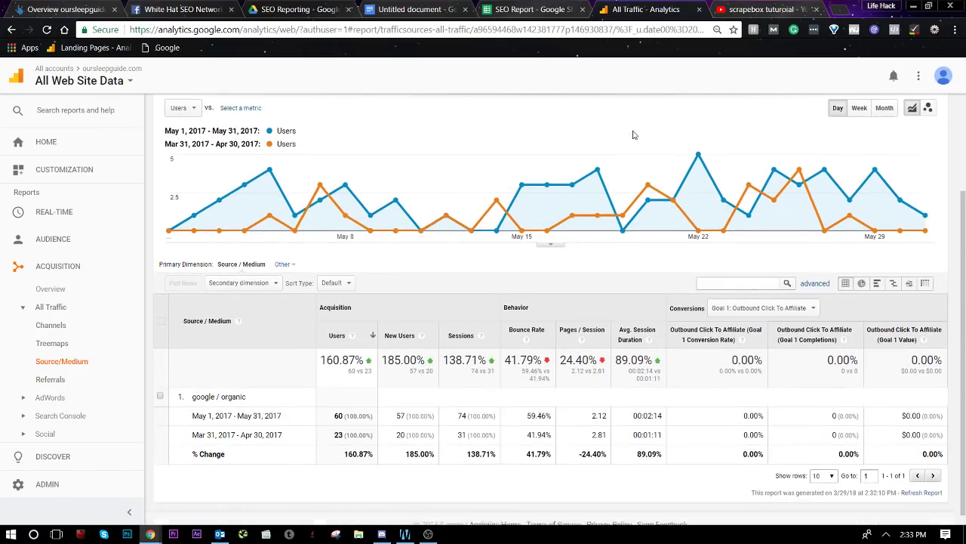
pyautogui.rightClick(340, 351)
pyautogui.press('Escape')
pyautogui.rightClick(339, 352)
pyautogui.press('Escape')
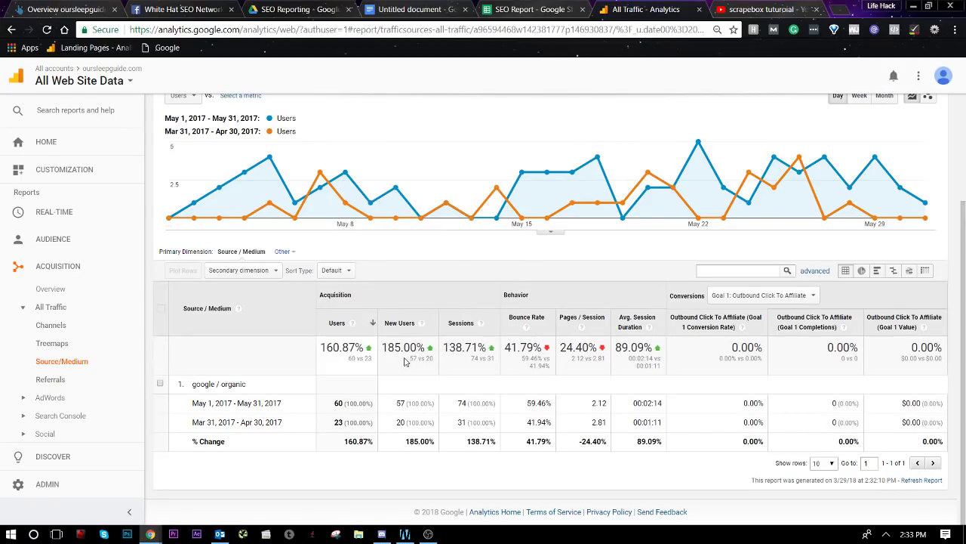
pyautogui.moveTo(318, 354); pyautogui.dragTo(619, 354)
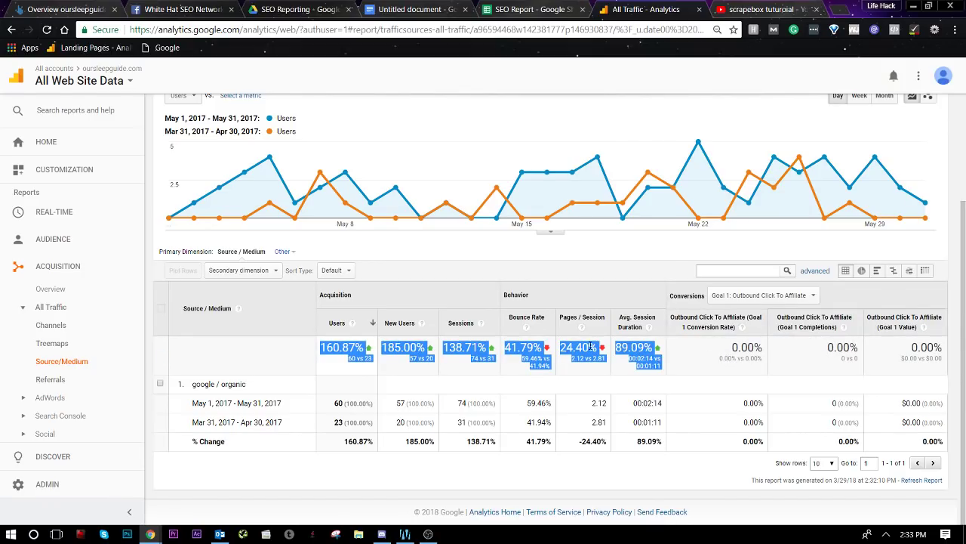
pyautogui.click(480, 399)
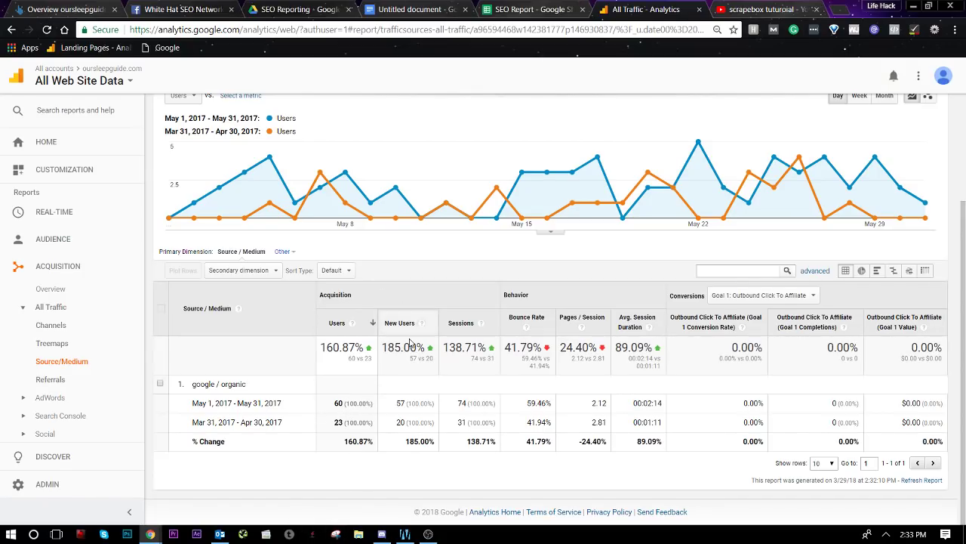
# Step: Capture the comparison chart and table with the Snipping Tool and save it as "organic traffic comparison" PNG in Camera Roll
pyautogui.click(337, 533)
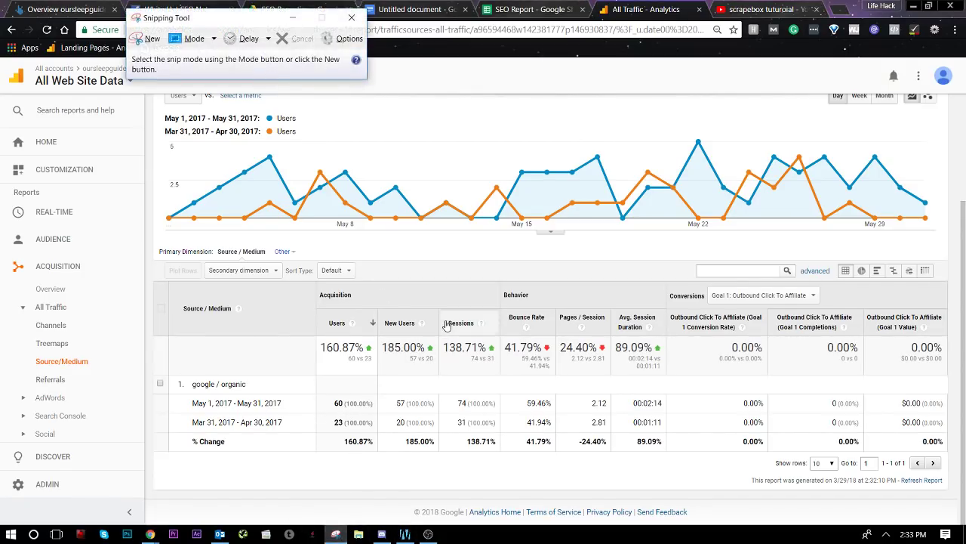
pyautogui.click(161, 38)
pyautogui.moveTo(152, 109); pyautogui.dragTo(960, 487)
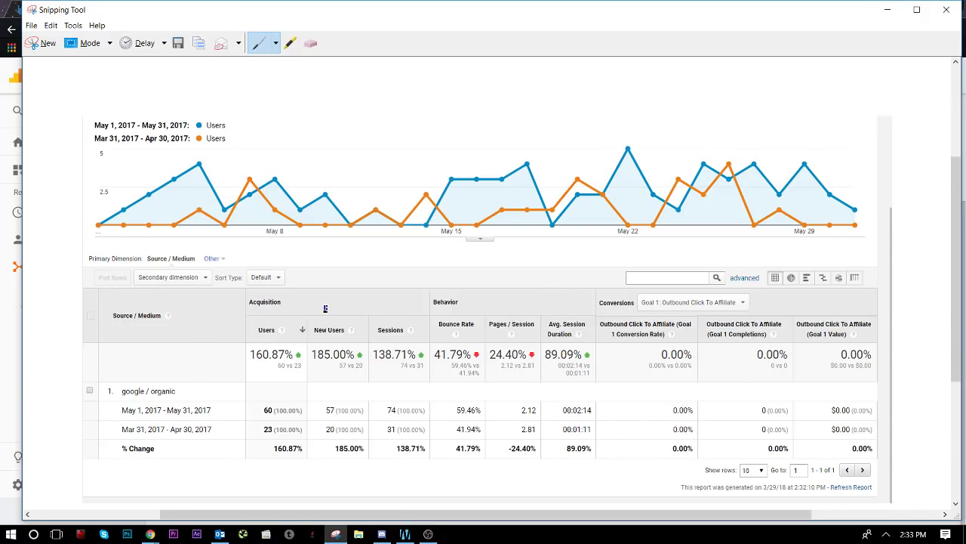
pyautogui.click(178, 43)
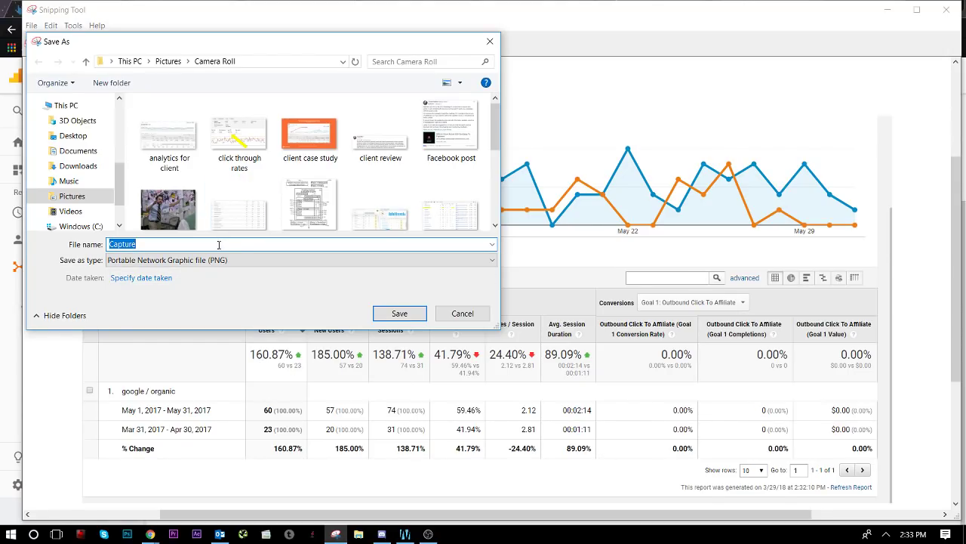
pyautogui.write('o')
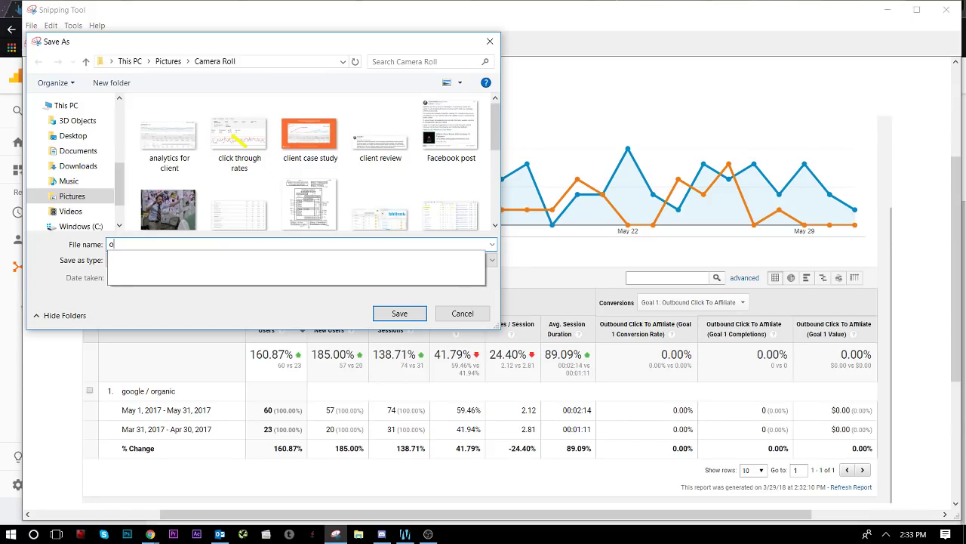
pyautogui.write('rganic traffic compariso')
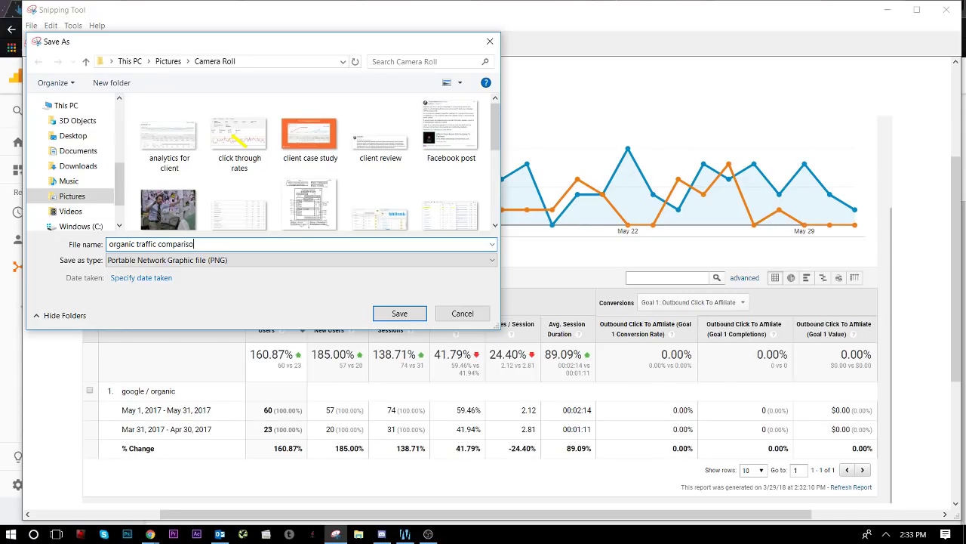
pyautogui.press('Return')
# Step: Switch to the untitled report document and delete the existing traffic screenshot
pyautogui.click(538, 7)
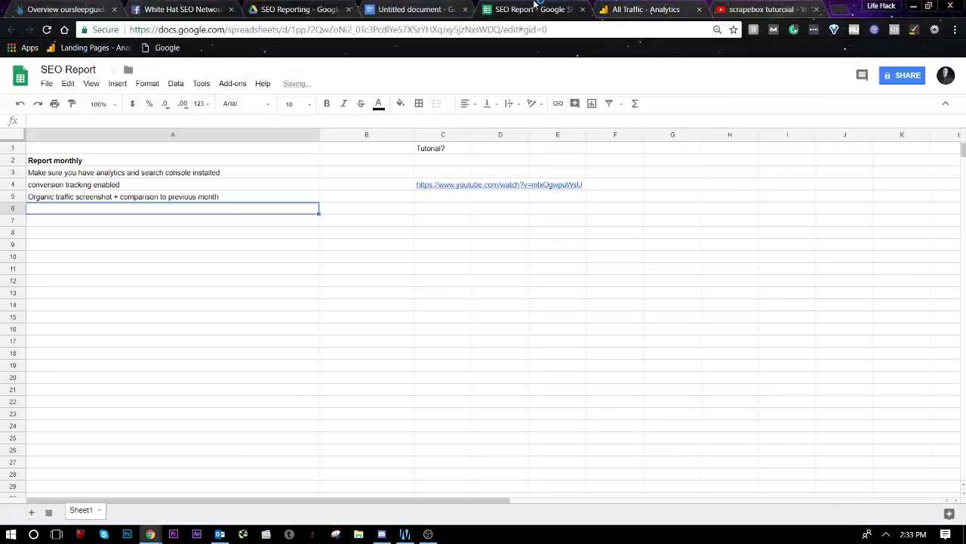
pyautogui.click(362, 11)
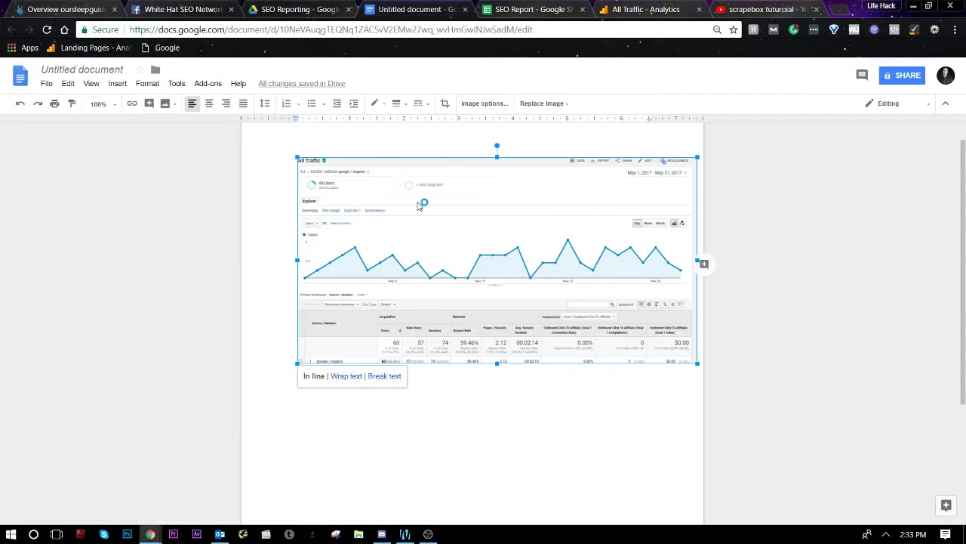
pyautogui.press('Delete')
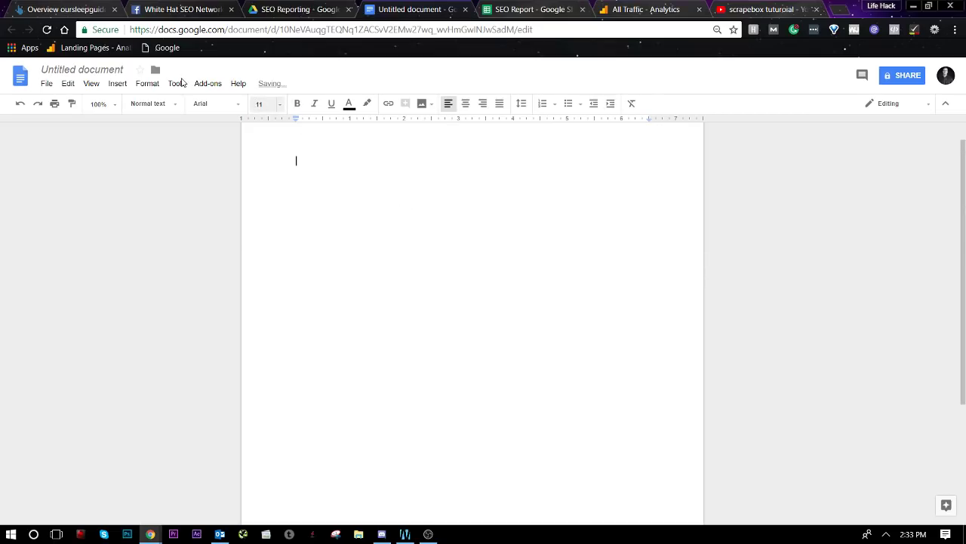
# Step: Insert the "organic traffic comparison" picture from the Camera Roll folder into the document and return to the SEO Report spreadsheet
pyautogui.click(117, 83)
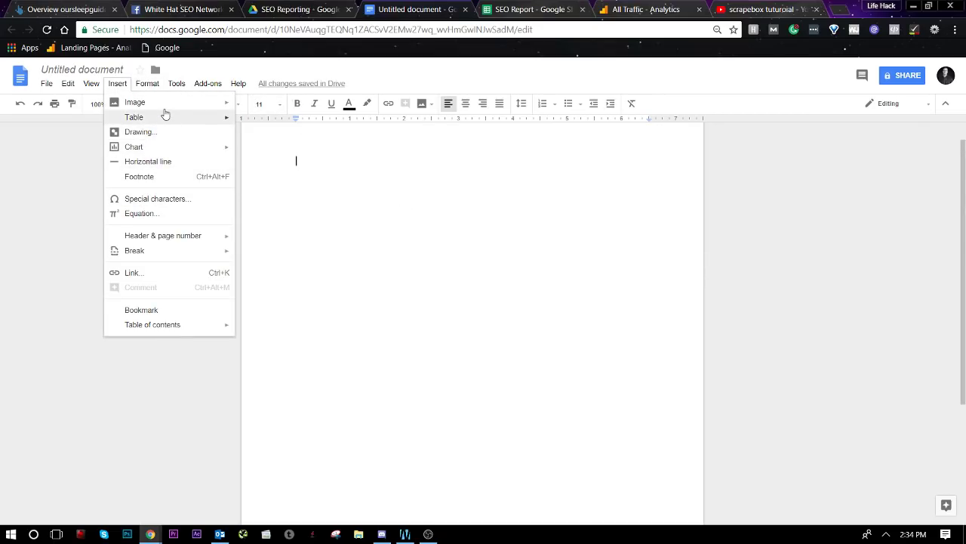
pyautogui.moveTo(163, 106)
pyautogui.click(286, 107)
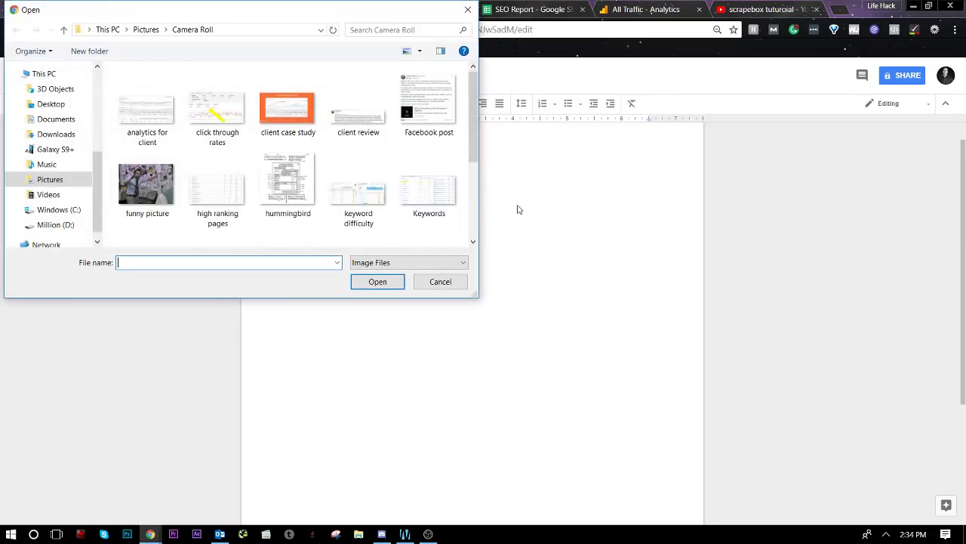
pyautogui.scroll(-2, 398, 180)
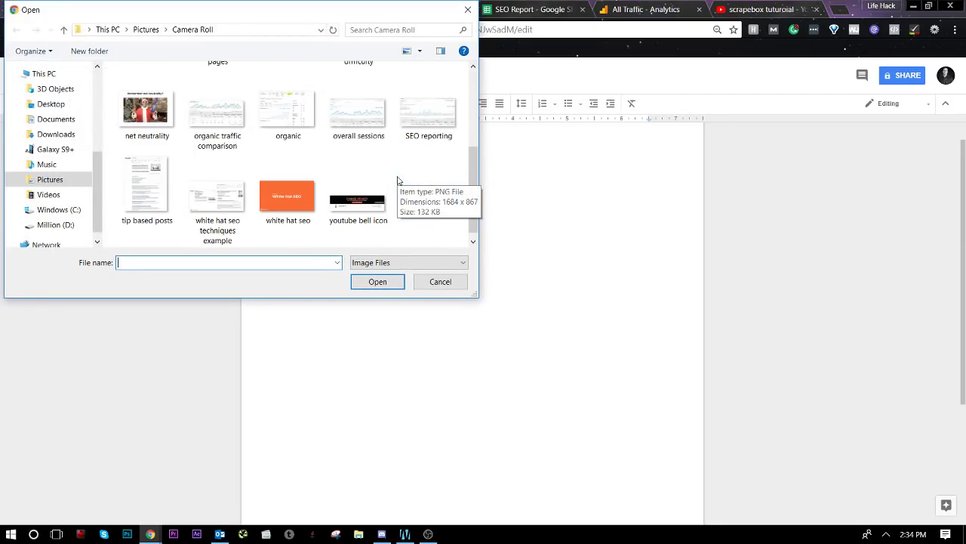
pyautogui.scroll(2, 398, 180)
pyautogui.scroll(-2, 398, 179)
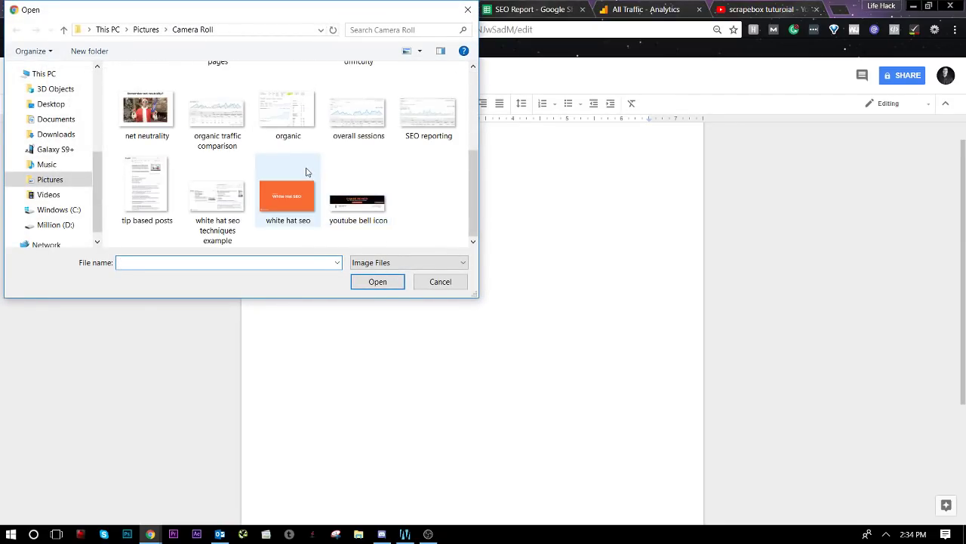
pyautogui.doubleClick(232, 119)
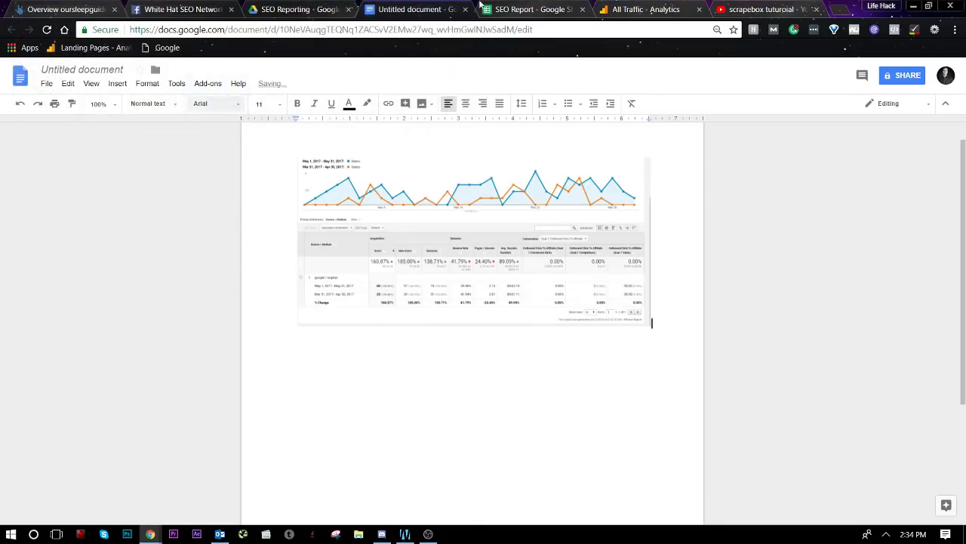
pyautogui.click(532, 9)
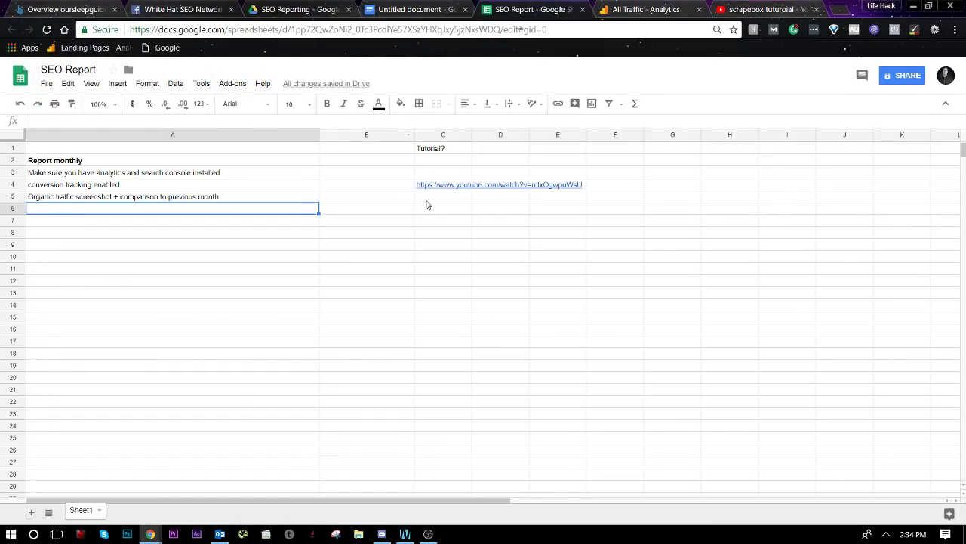
# Step: Switch to the untitled report document and go to the traffic comparison screenshot
pyautogui.click(359, 9)
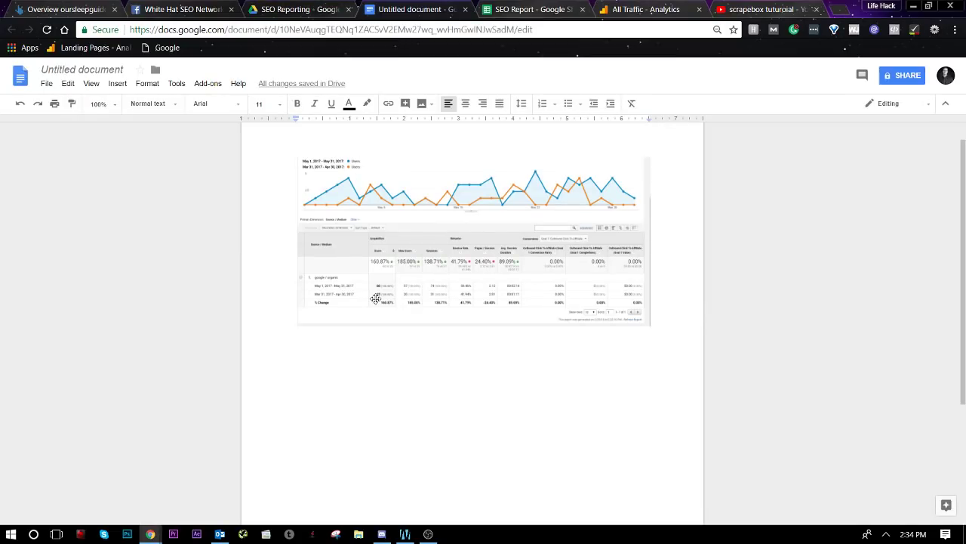
pyautogui.scroll(1, 453, 226)
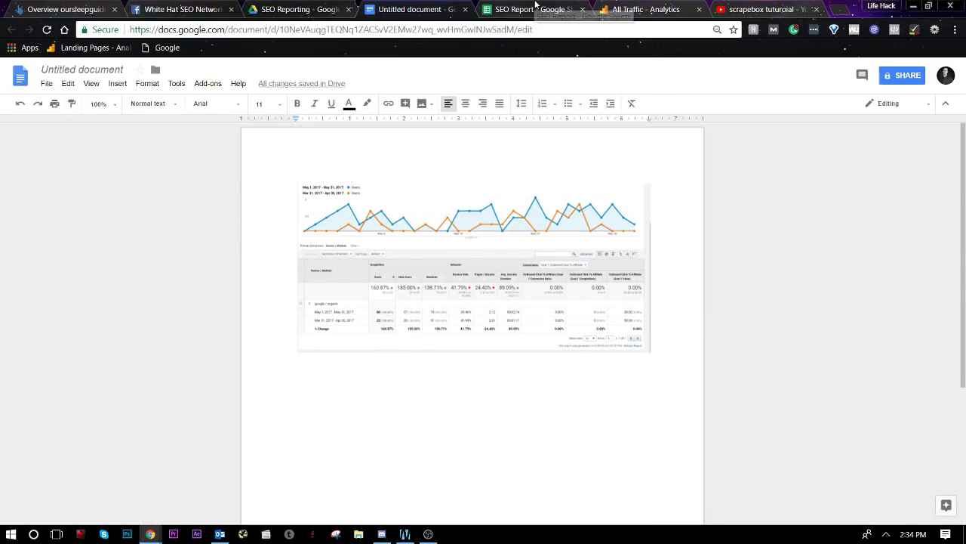
pyautogui.press('Return')
pyautogui.press('Return')
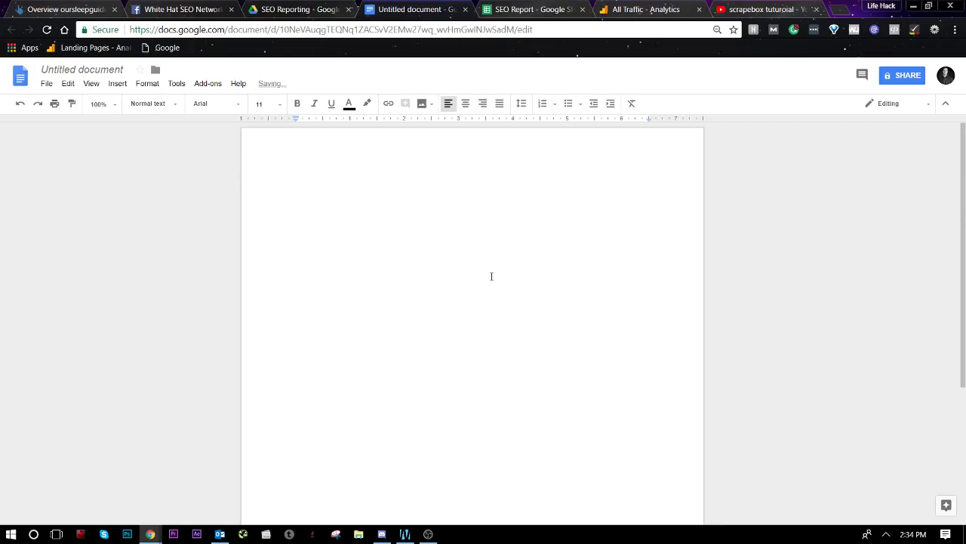
pyautogui.press('Return')
pyautogui.hotkey('ctrl', 'z')
pyautogui.hotkey('ctrl', 'z')
pyautogui.click(348, 219)
pyautogui.rightClick(374, 407)
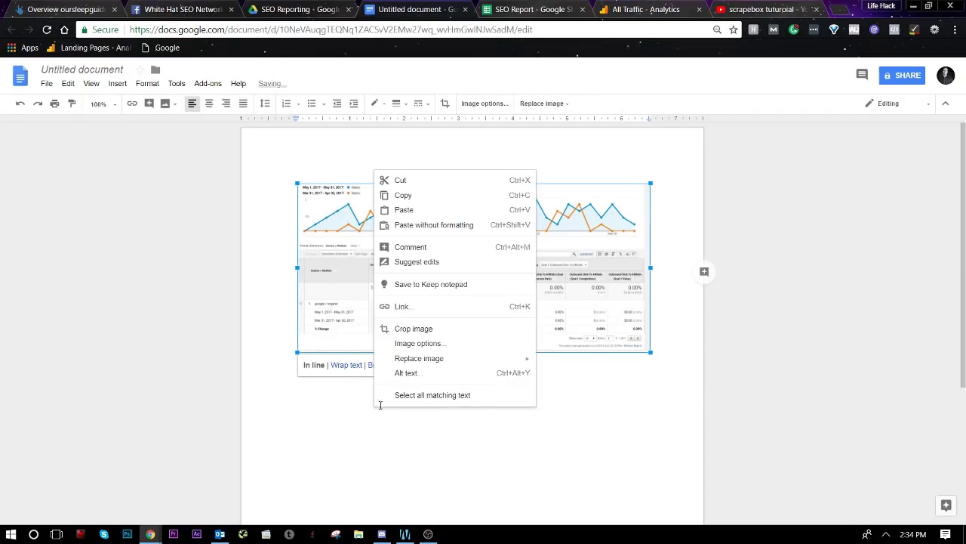
pyautogui.click(689, 359)
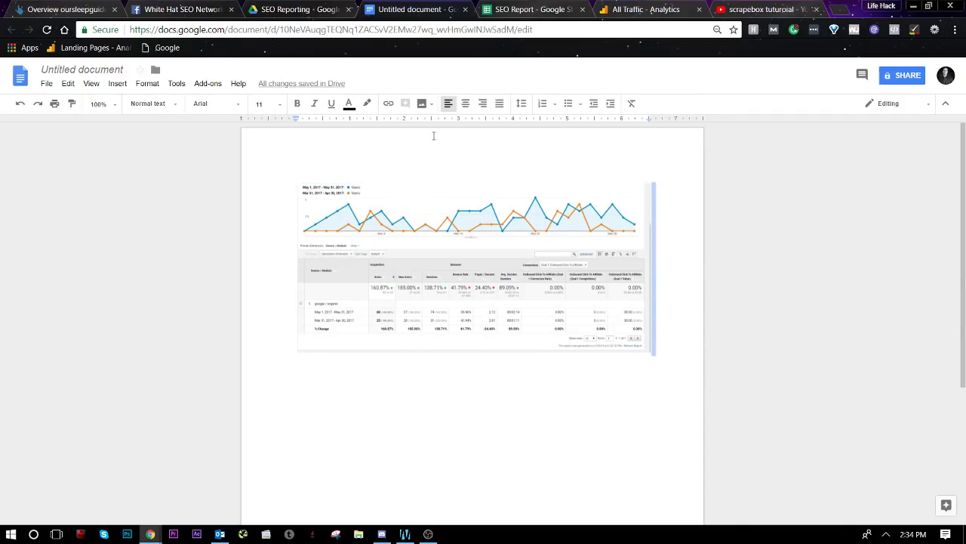
# Step: Insert several blank lines above the traffic comparison screenshot to make room for text
pyautogui.click(396, 169)
pyautogui.click(318, 180)
pyautogui.press('Return')
pyautogui.press('Return')
pyautogui.press('Return')
pyautogui.press('Return')
pyautogui.press('Return')
pyautogui.press('Return')
pyautogui.press('Return')
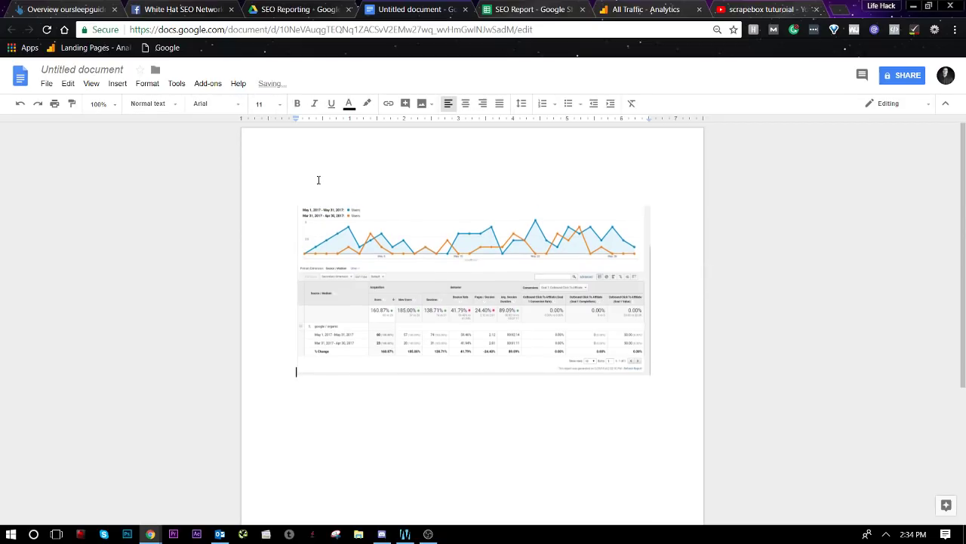
# Step: Write "Hey (name)," and "It looks like we are really making a ton of progress" above the screenshot, adding blank lines after the sentence
pyautogui.write('lalsd')
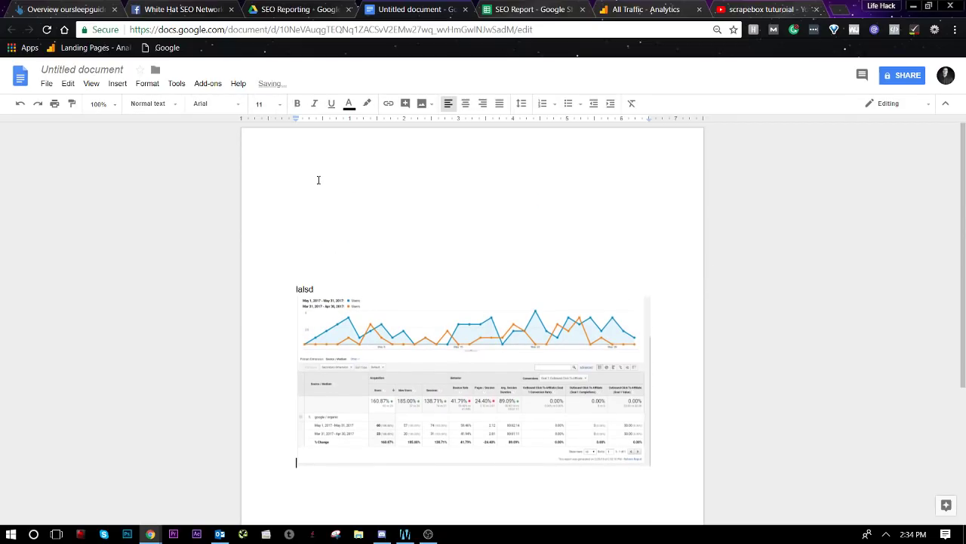
pyautogui.press('BackSpace')
pyautogui.press('BackSpace')
pyautogui.press('BackSpace')
pyautogui.press('BackSpace')
pyautogui.write('Hit')
pyautogui.press('Return')
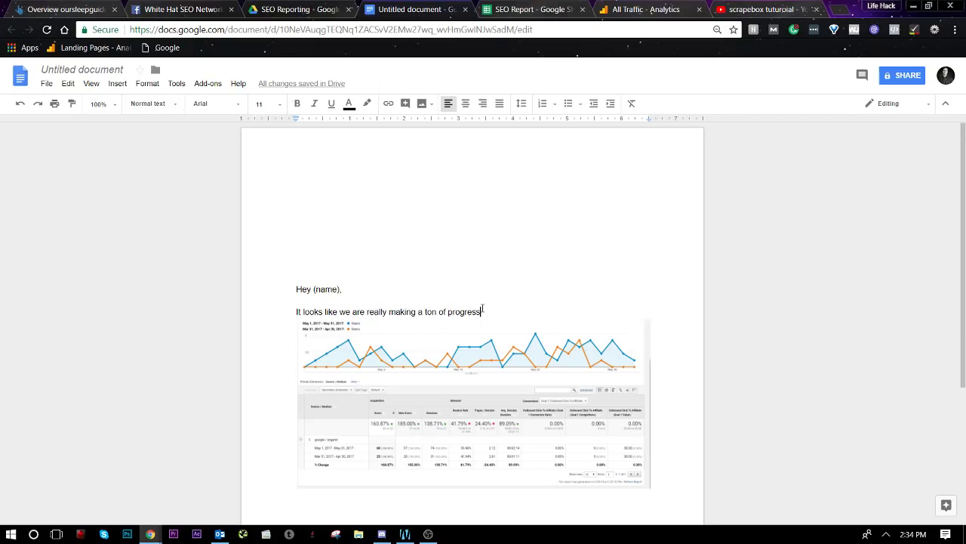
pyautogui.press('Return')
pyautogui.press('Return')
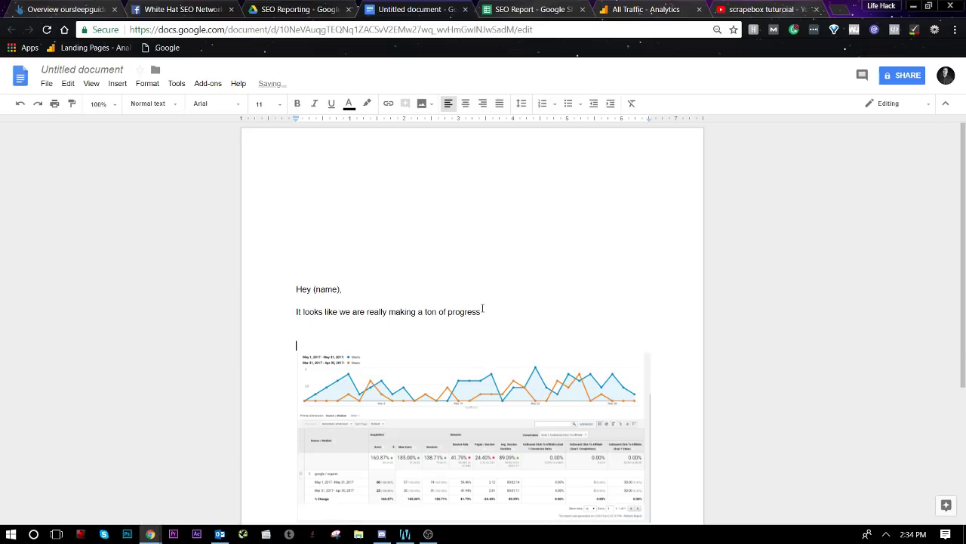
# Step: Review the report draft's greeting, progress sentence and traffic comparison screenshot
pyautogui.scroll(-1, 512, 317)
pyautogui.scroll(-2, 511, 318)
pyautogui.scroll(3, 512, 318)
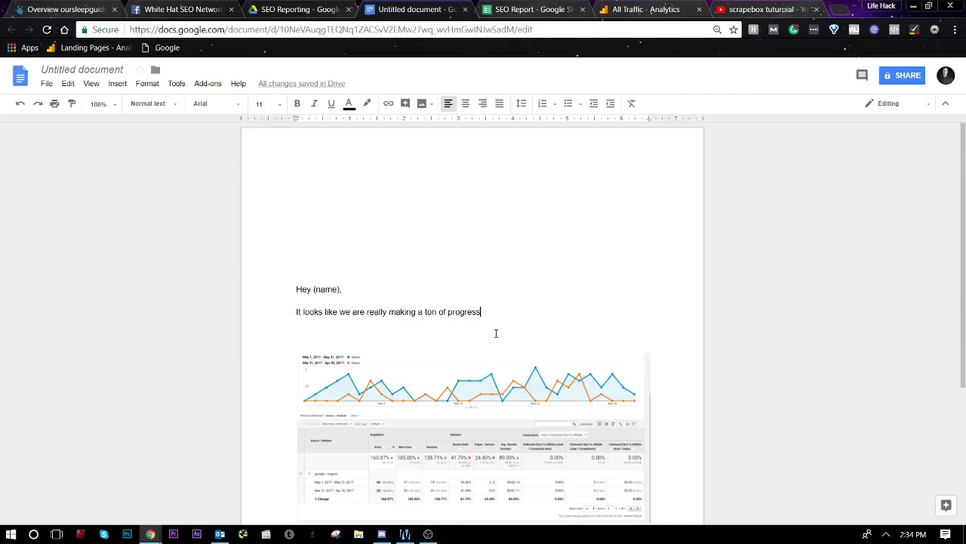
pyautogui.scroll(-3, 496, 333)
pyautogui.scroll(3, 467, 261)
pyautogui.scroll(-3, 475, 174)
pyautogui.scroll(3, 473, 214)
pyautogui.scroll(-1, 471, 215)
pyautogui.scroll(-1, 470, 215)
pyautogui.scroll(2, 403, 445)
pyautogui.scroll(-2, 418, 440)
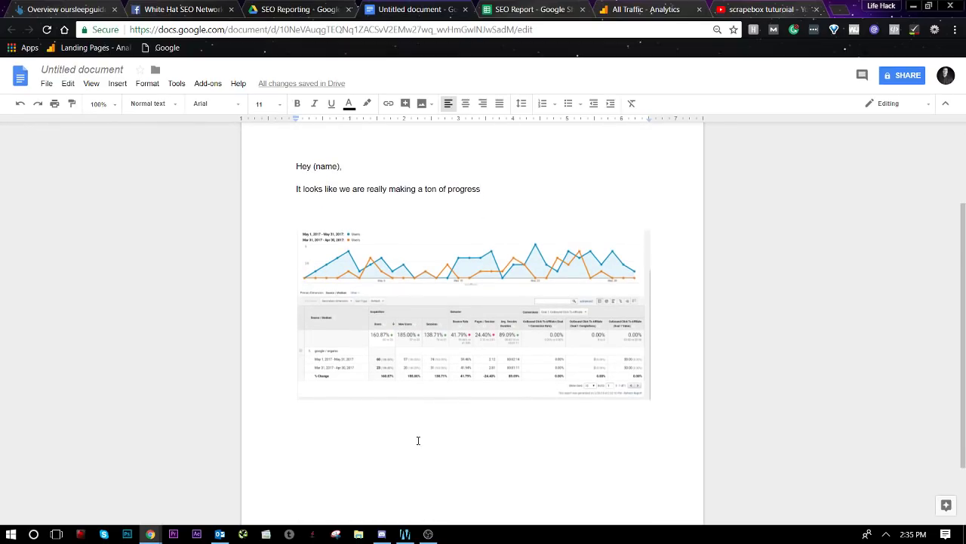
pyautogui.scroll(1, 453, 305)
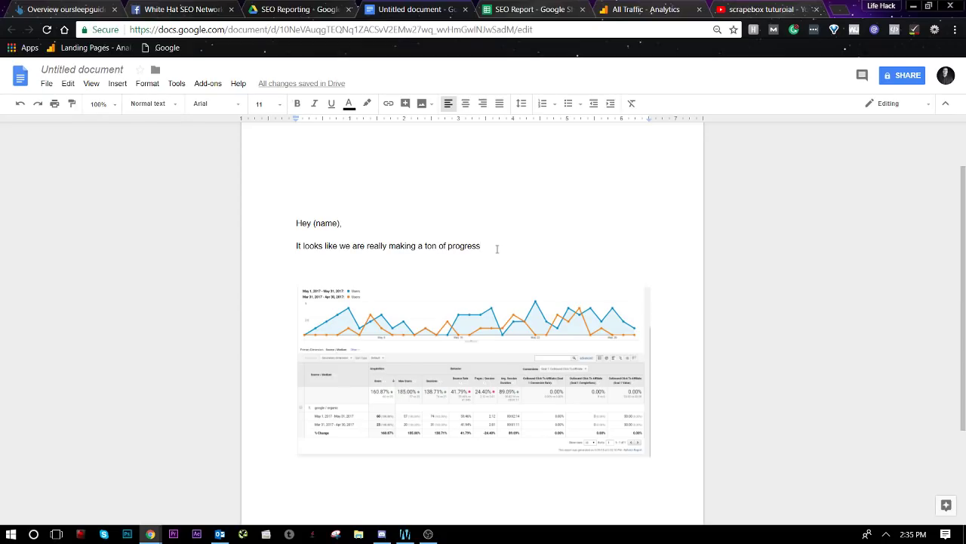
# Step: Add the line "Month 1" above the greeting and return to the end of the progress sentence
pyautogui.click(400, 180)
pyautogui.write('Month')
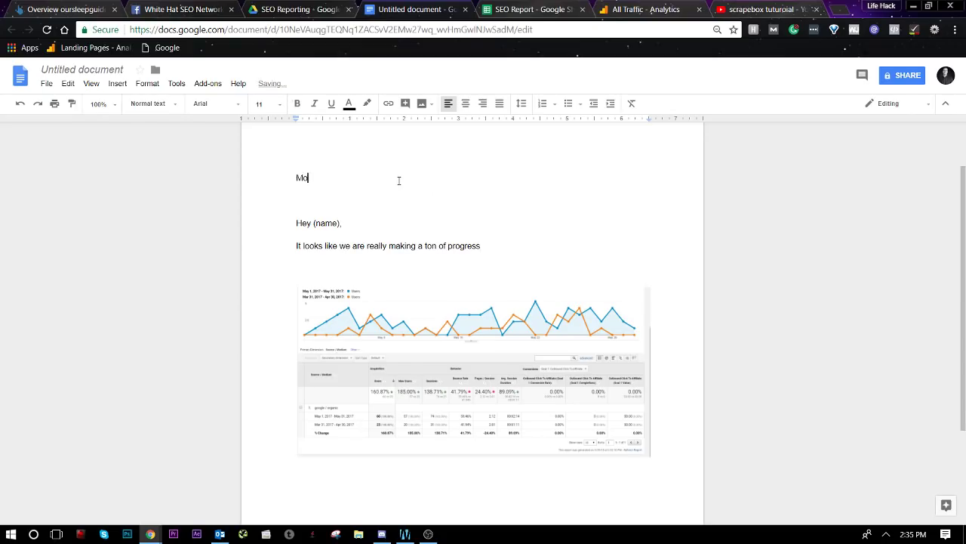
pyautogui.click(510, 250)
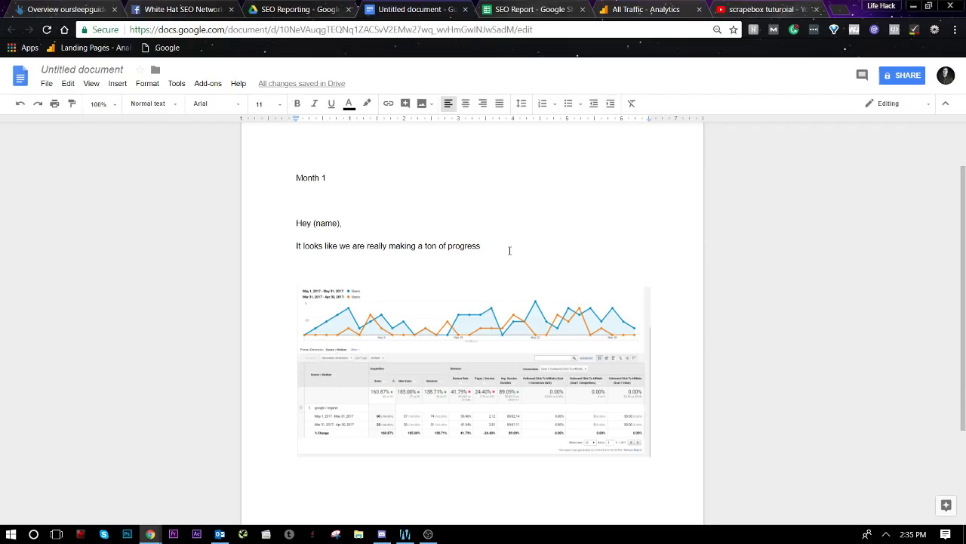
# Step: Switch to Google Drive and open the Roadmap v2.5 spreadsheet from the SEO Roadmap Template folder in 3. Templates
pyautogui.click(323, 6)
pyautogui.click(430, 9)
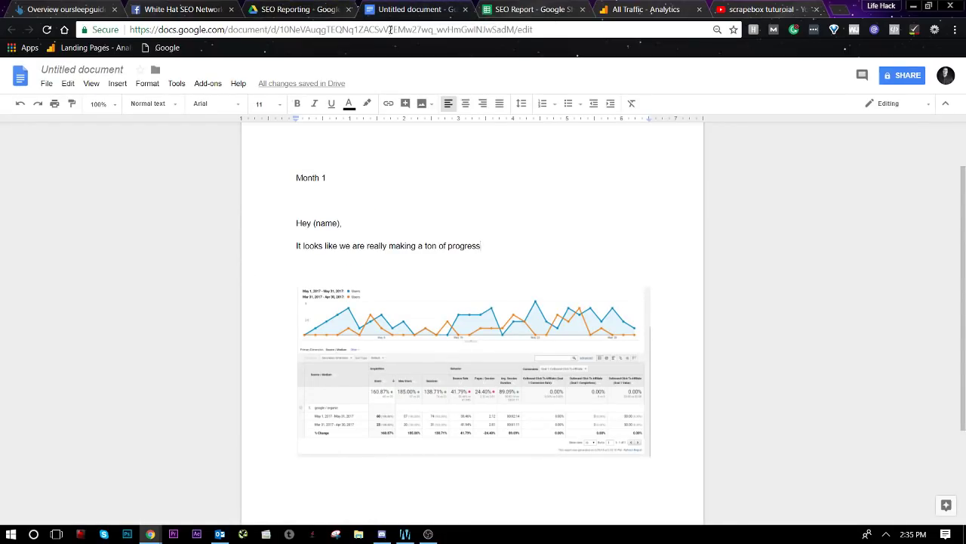
pyautogui.click(336, 5)
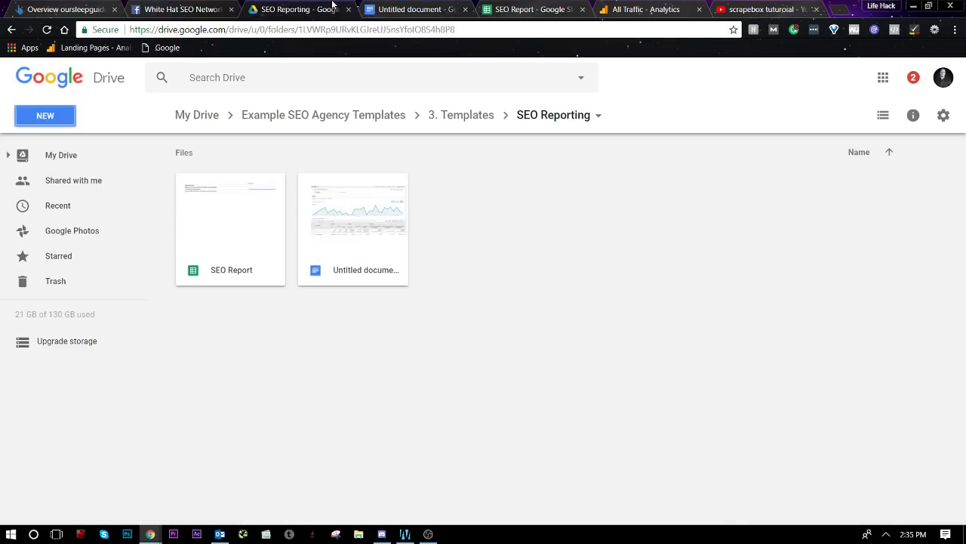
pyautogui.click(11, 29)
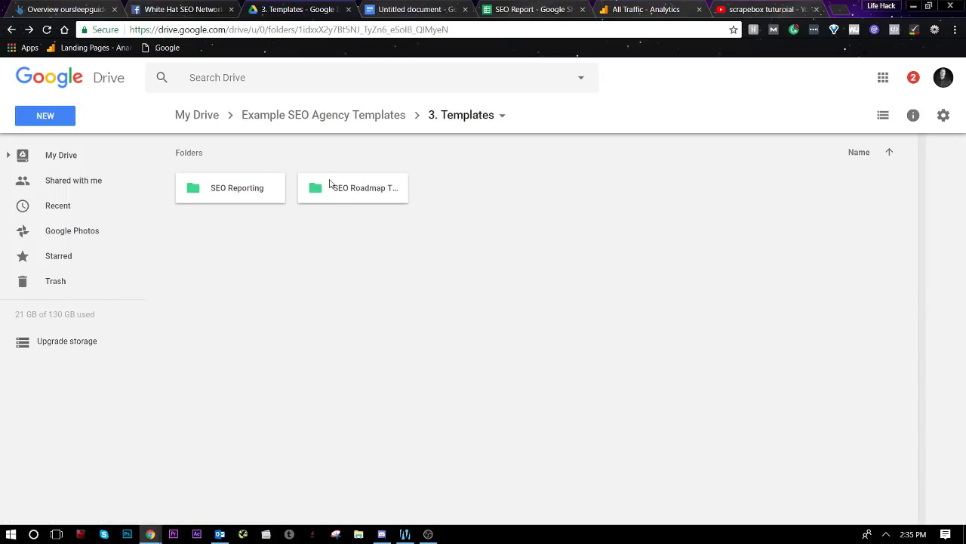
pyautogui.rightClick(330, 183)
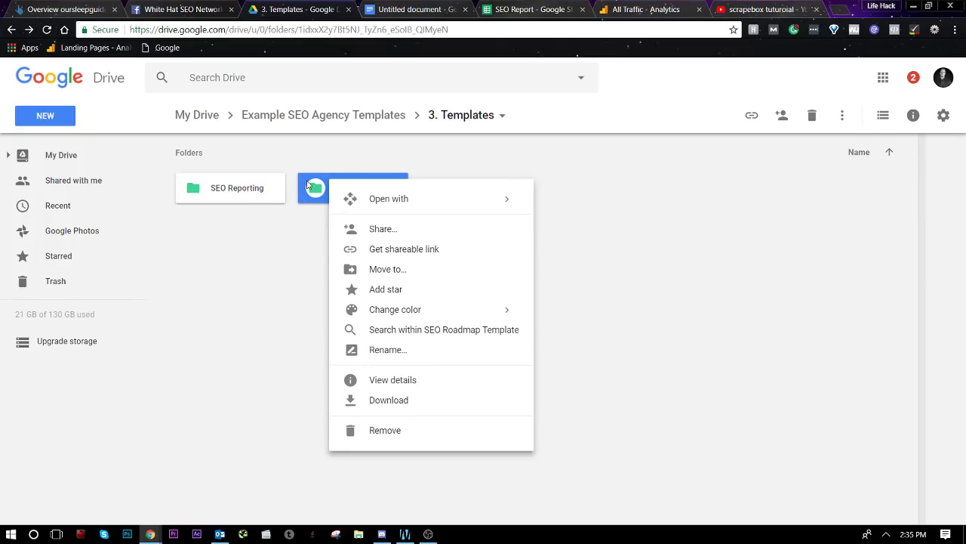
pyautogui.rightClick(342, 185)
pyautogui.click(315, 158)
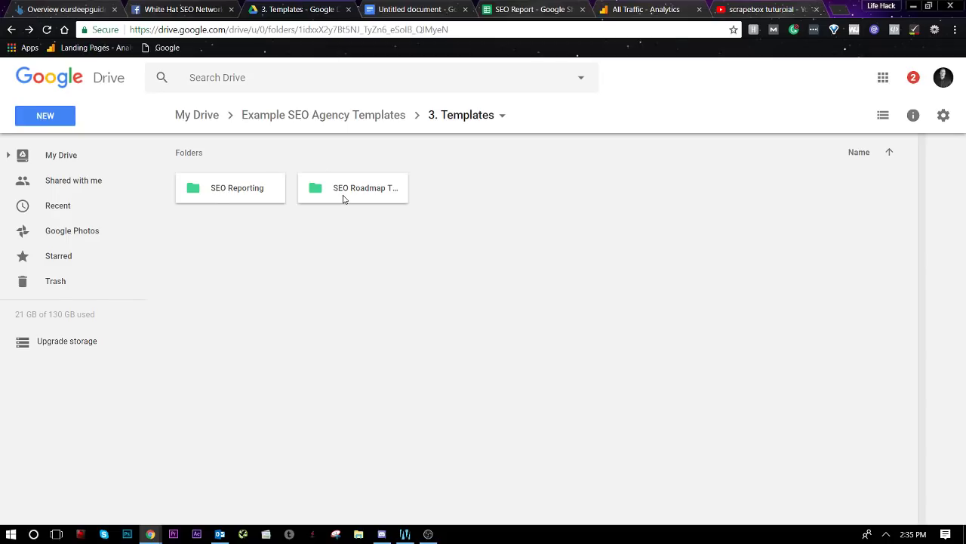
pyautogui.doubleClick(343, 198)
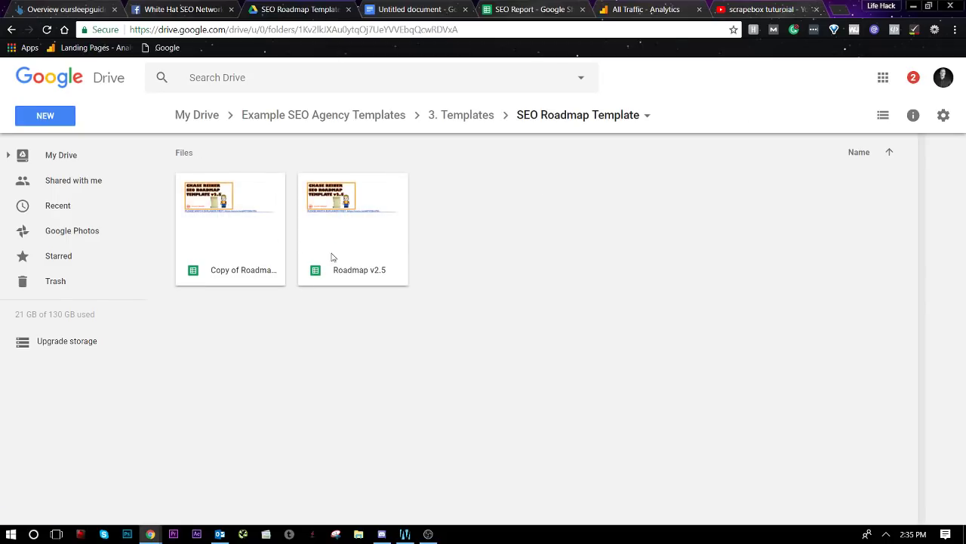
pyautogui.doubleClick(381, 234)
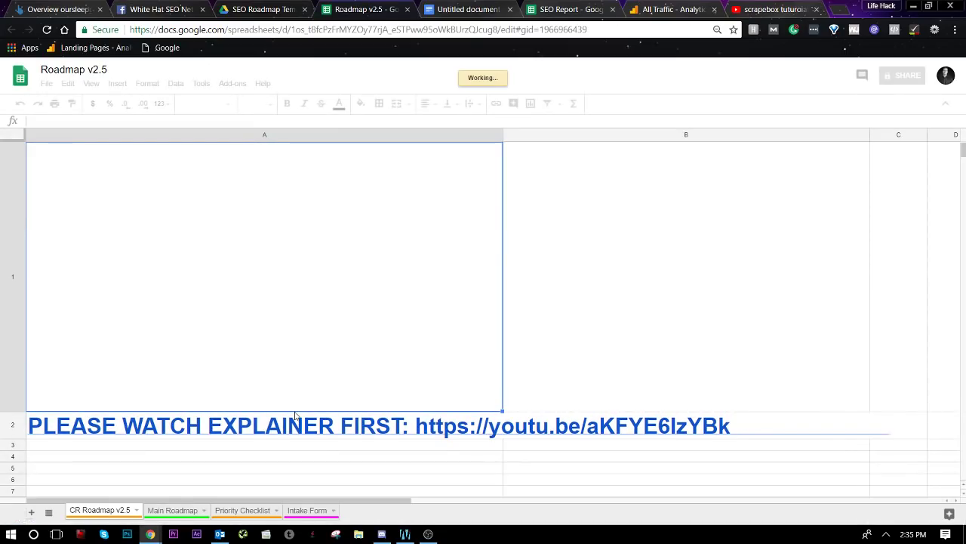
# Step: Open the Main Roadmap sheet and view its client details and Client Goals section
pyautogui.click(172, 510)
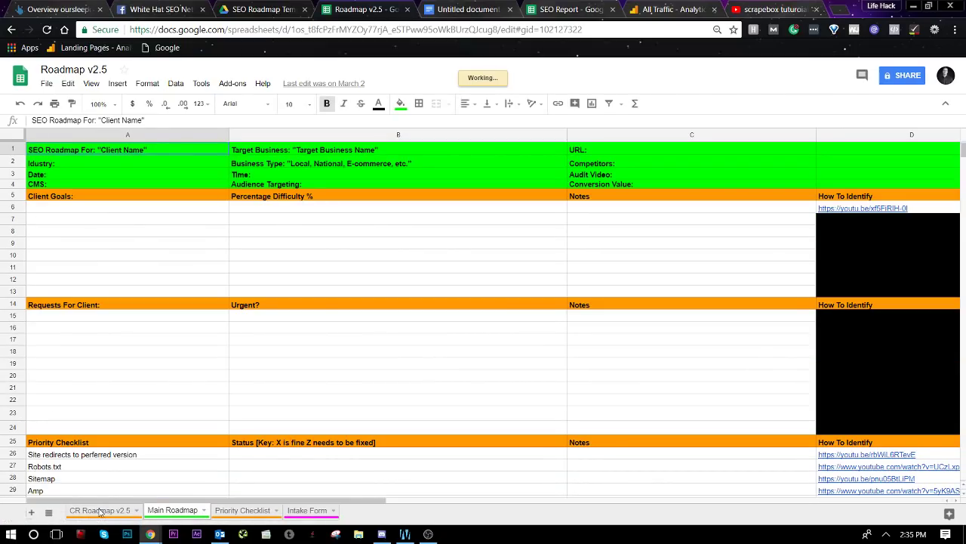
pyautogui.click(98, 511)
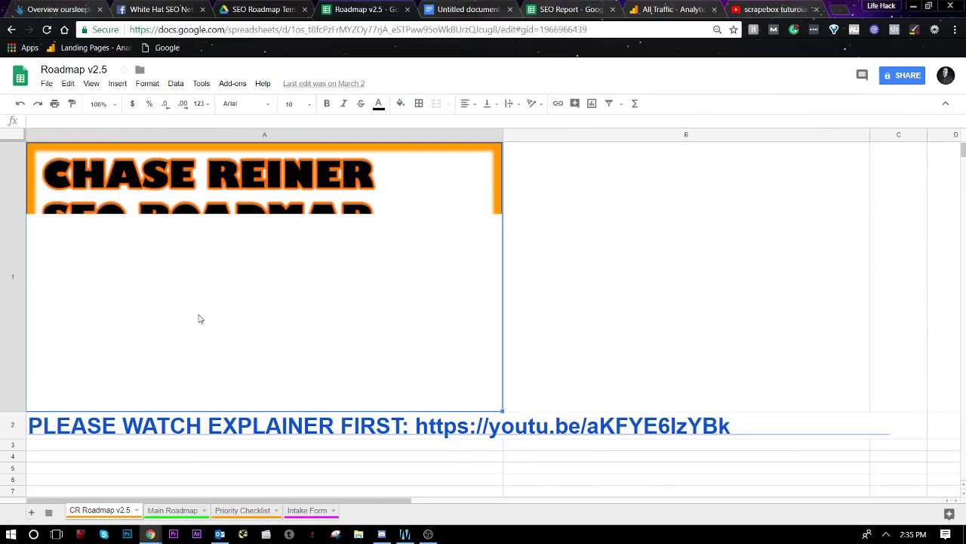
pyautogui.rightClick(181, 517)
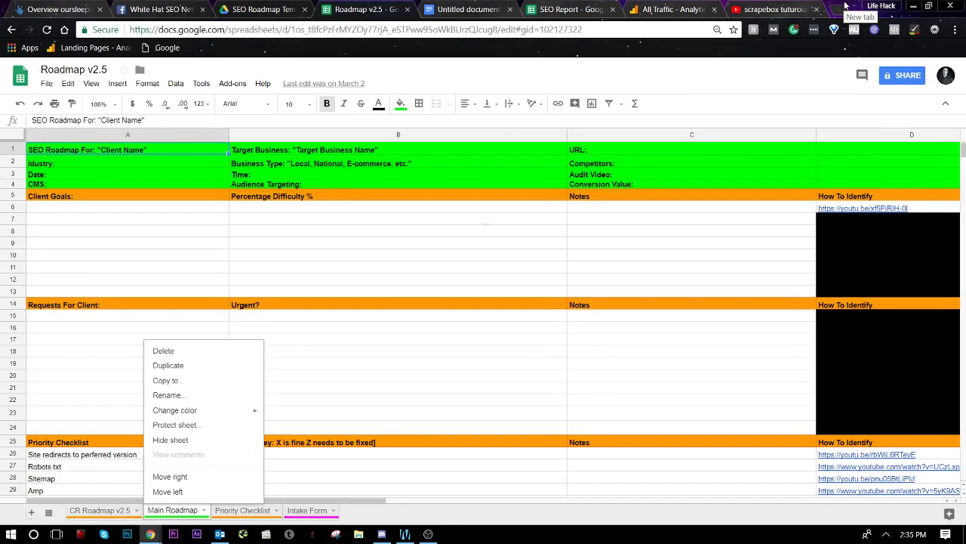
pyautogui.click(379, 294)
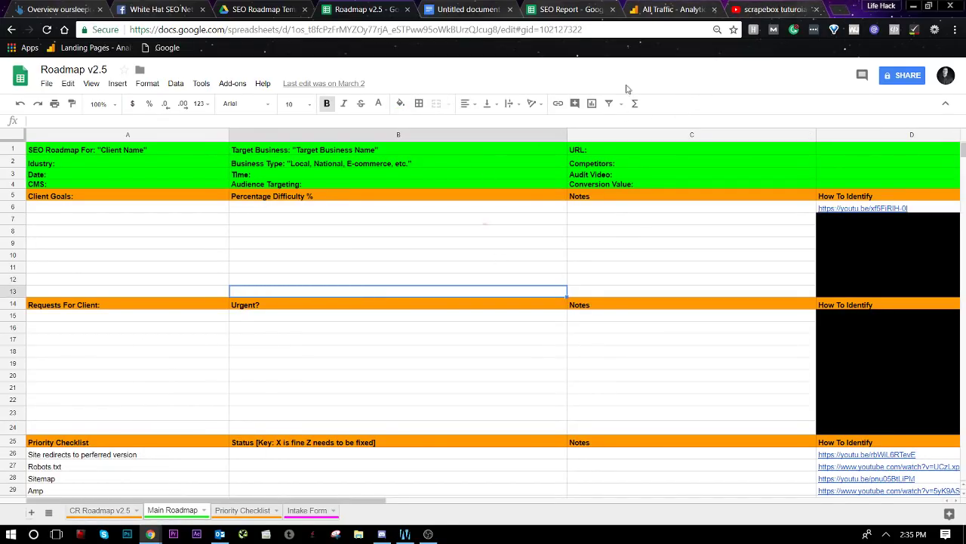
pyautogui.rightClick(136, 211)
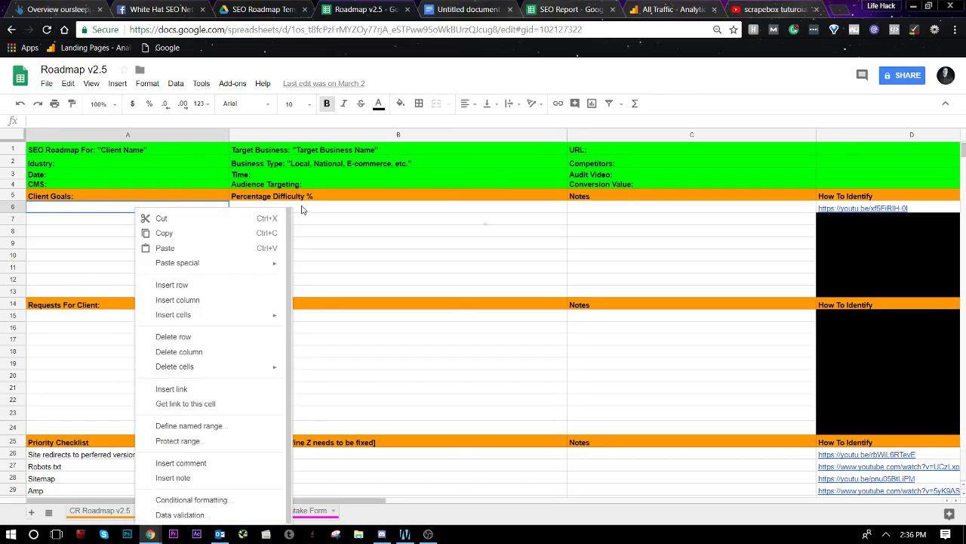
pyautogui.rightClick(302, 206)
pyautogui.click(233, 197)
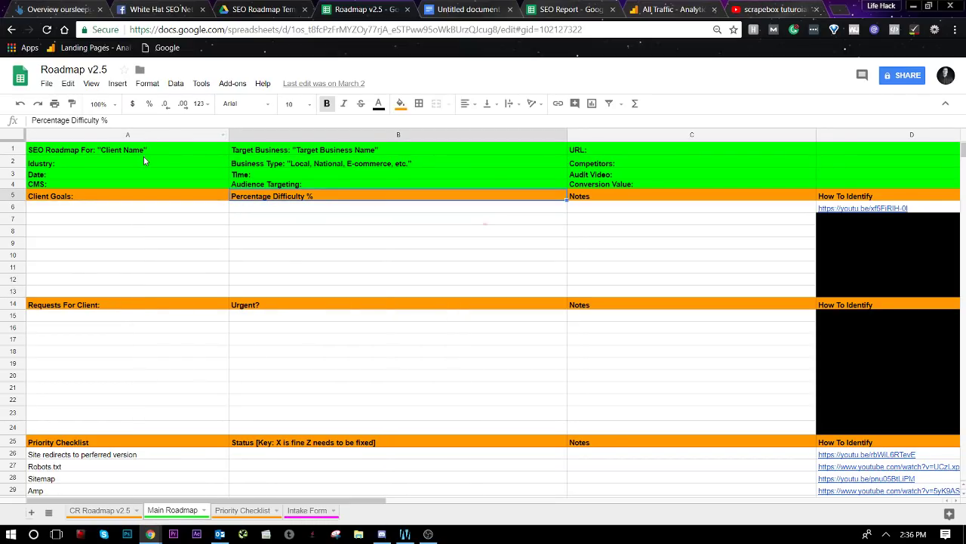
# Step: Examine the Main Roadmap's Requests For Client, Priority Checklist, Indexation and Site Architecture sections
pyautogui.scroll(-3, 190, 242)
pyautogui.scroll(3, 190, 241)
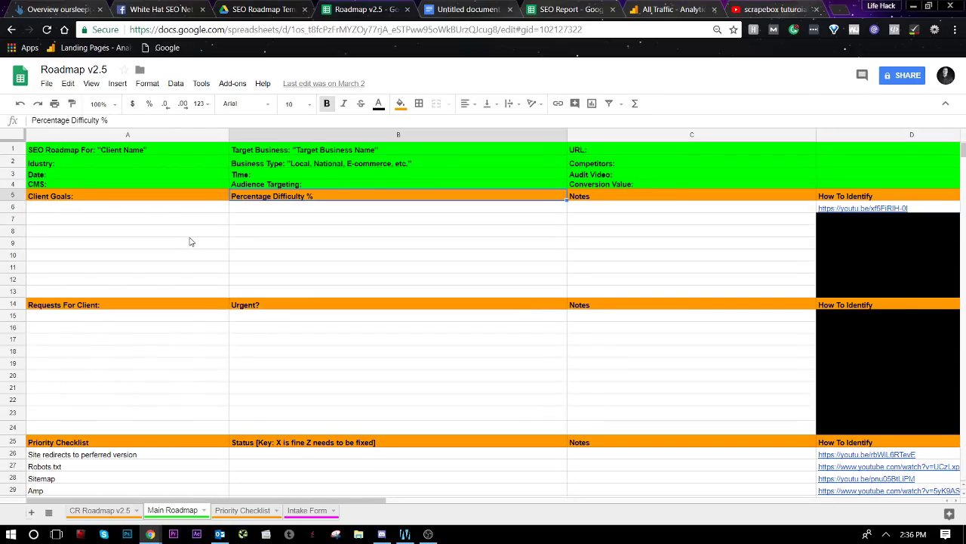
pyautogui.scroll(-10, 298, 259)
pyautogui.scroll(10, 298, 258)
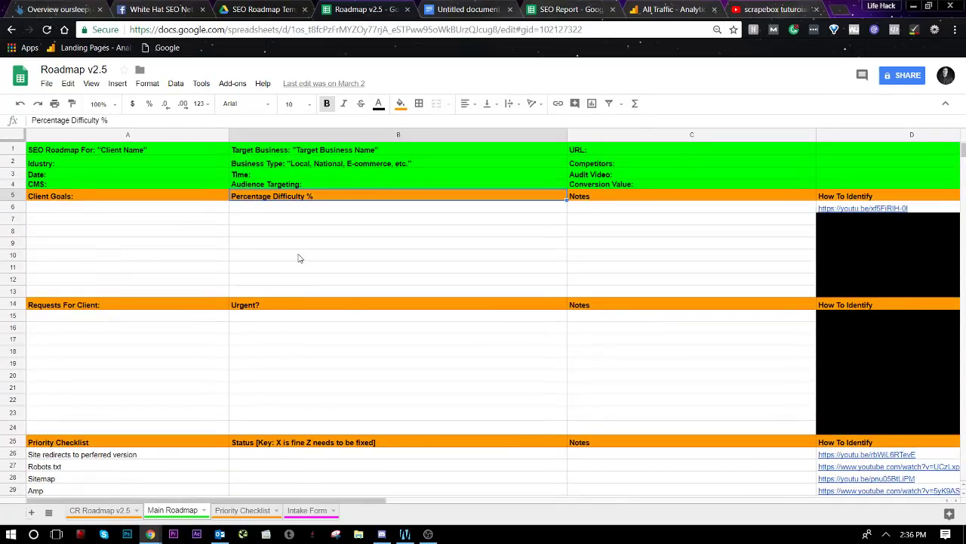
pyautogui.scroll(-6, 221, 276)
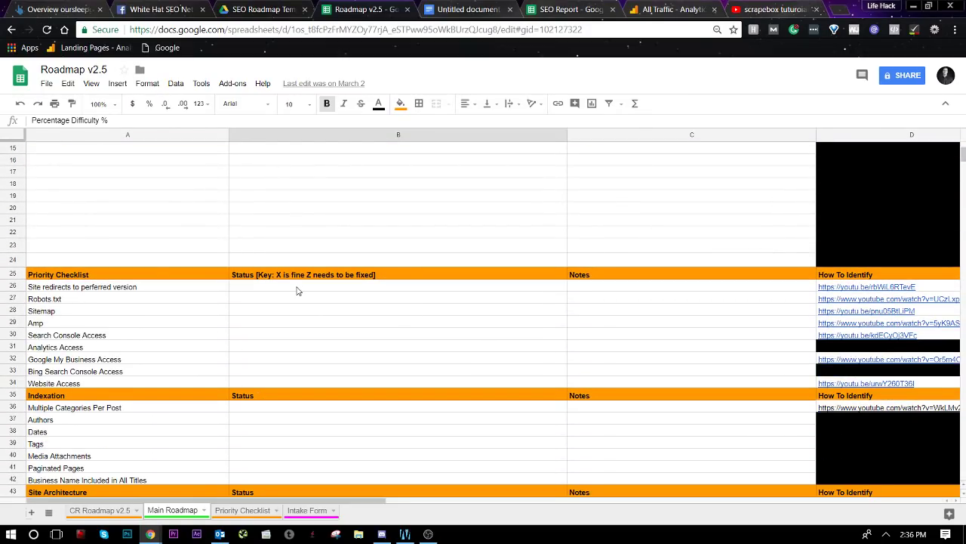
pyautogui.scroll(2, 298, 292)
pyautogui.scroll(-6, 298, 291)
pyautogui.scroll(7, 299, 291)
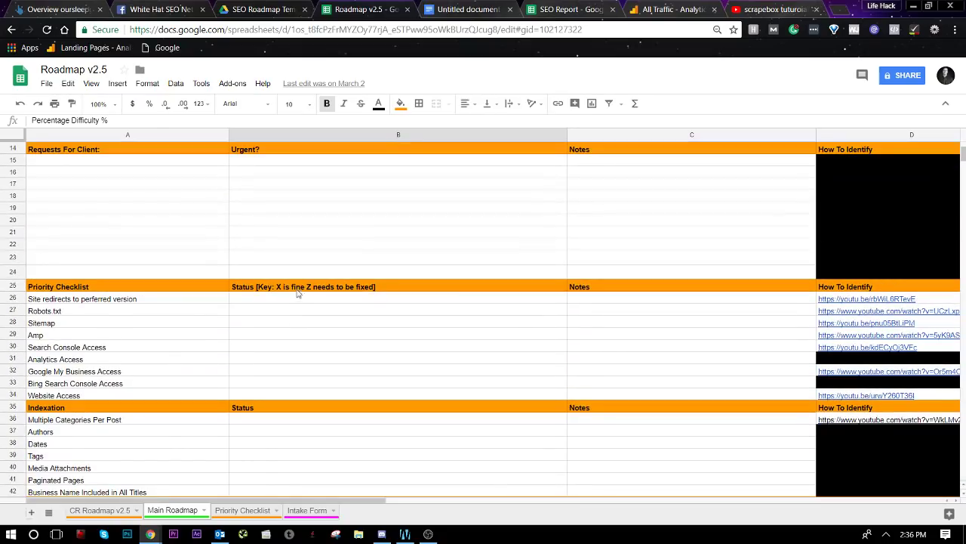
pyautogui.scroll(-2, 292, 494)
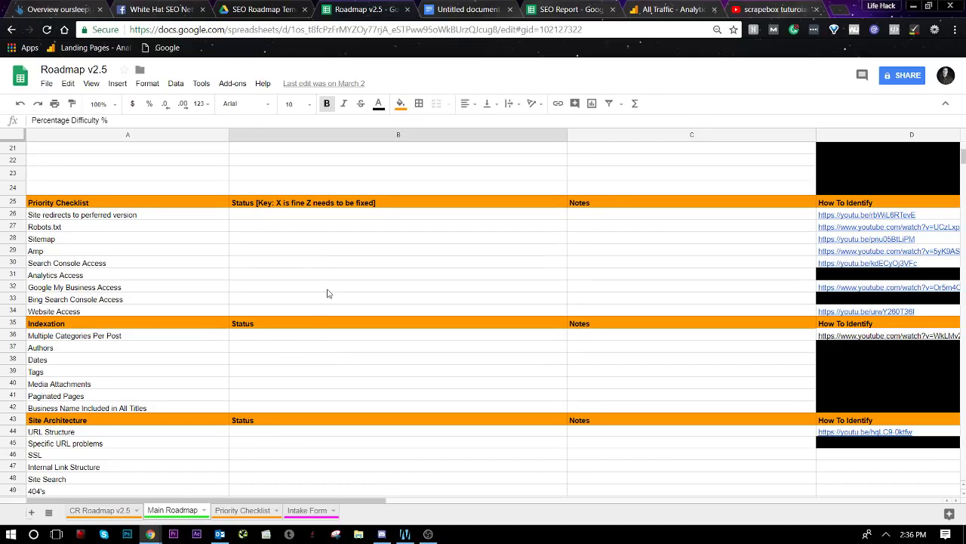
# Step: Open the Intake Form sheet and read the note attached to the audit pitch text in row 3
pyautogui.rightClick(348, 238)
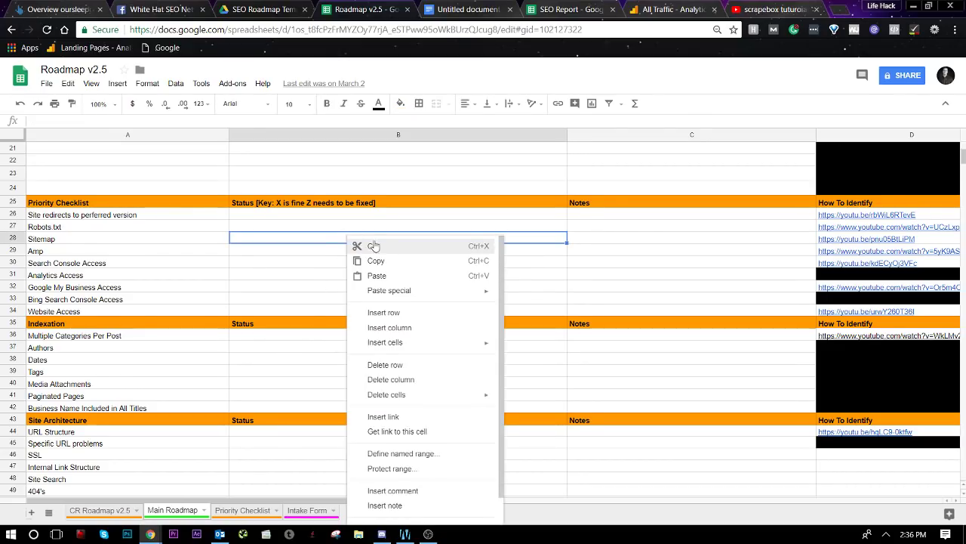
pyautogui.click(406, 189)
pyautogui.click(308, 510)
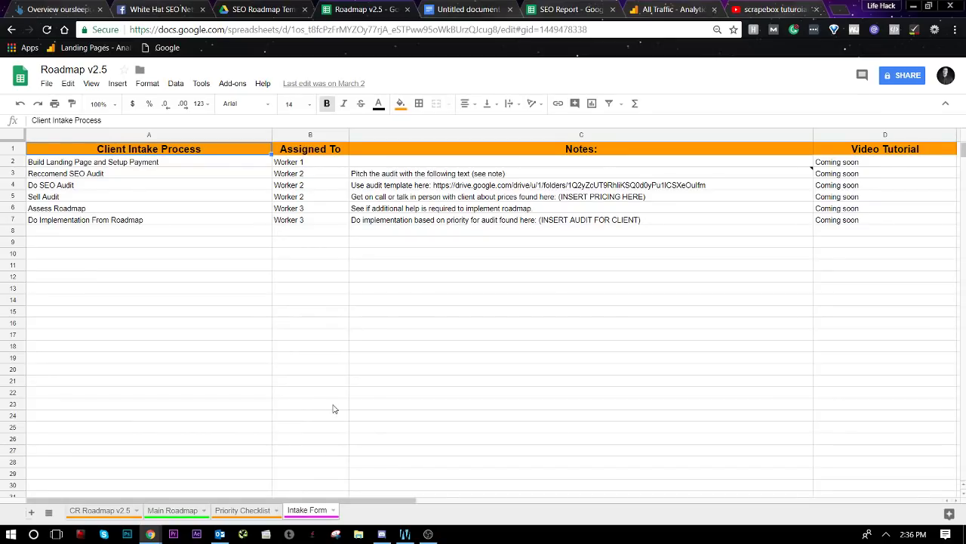
pyautogui.click(434, 173)
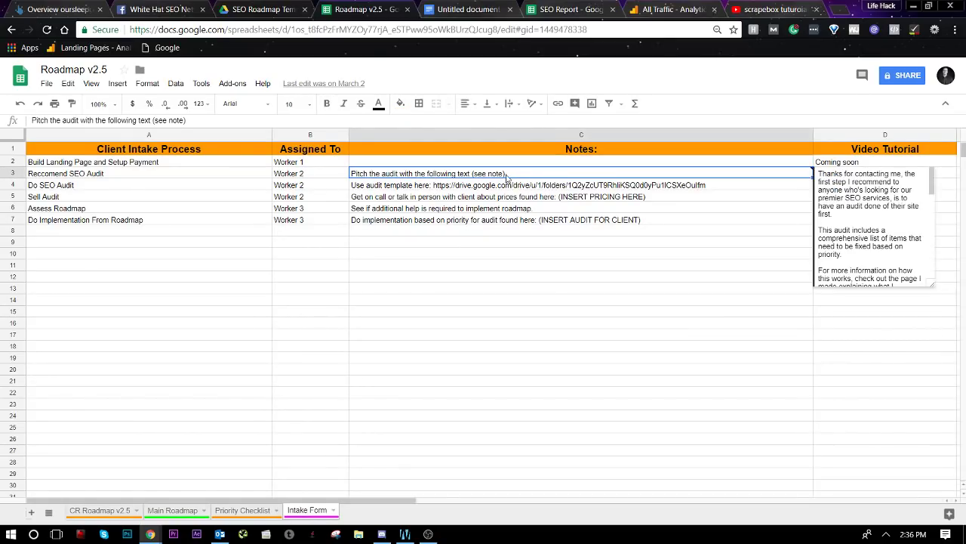
pyautogui.scroll(-10, 901, 209)
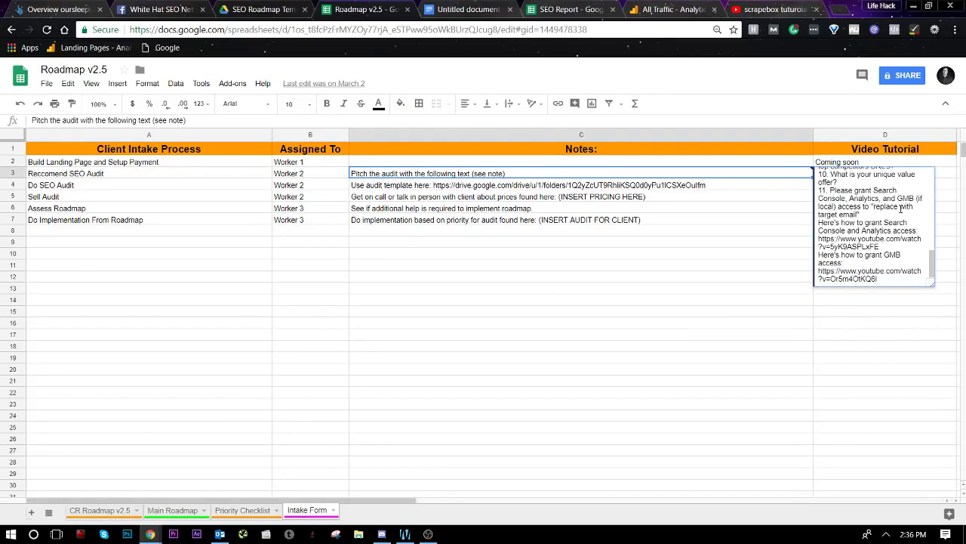
pyautogui.scroll(3, 901, 210)
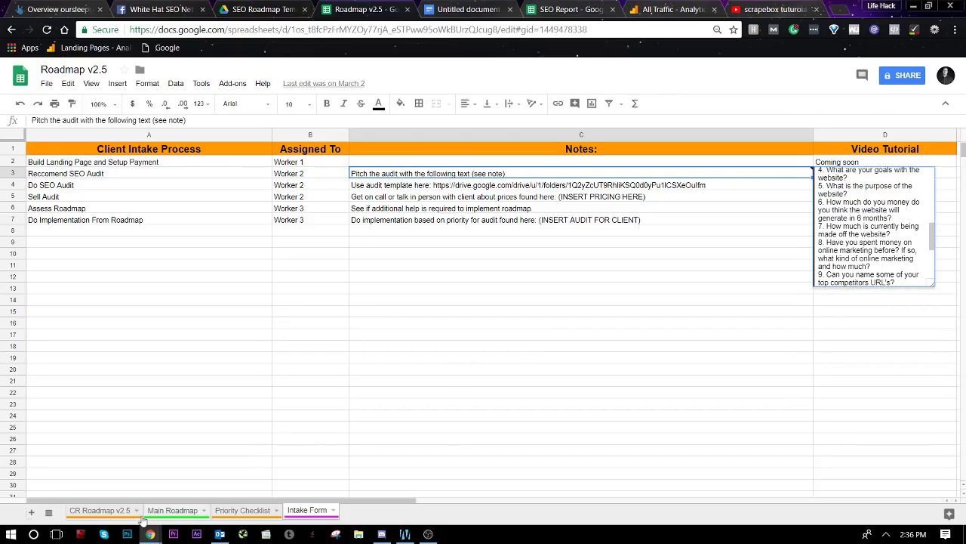
# Step: View the CR Roadmap v2.5 cover sheet and return to the Priority Checklist on the Main Roadmap sheet
pyautogui.click(100, 510)
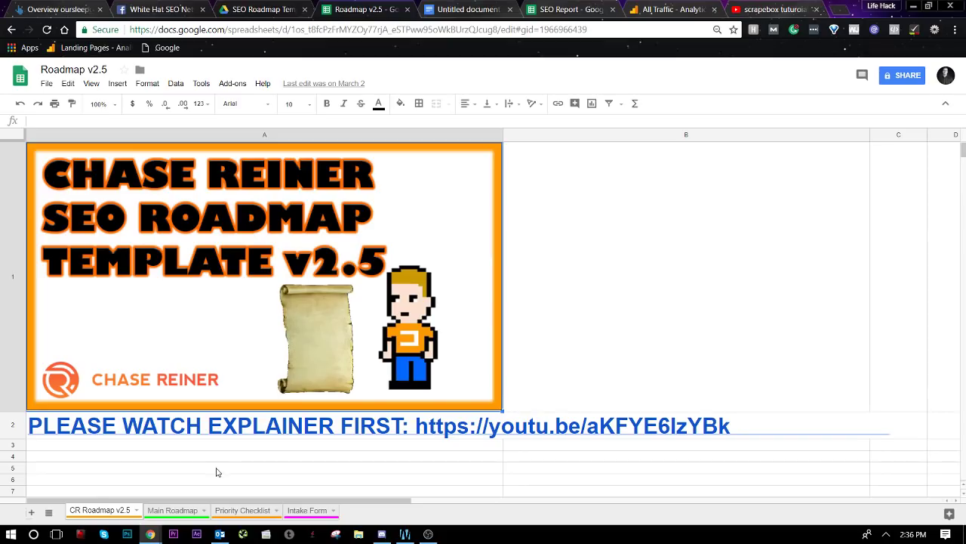
pyautogui.click(189, 513)
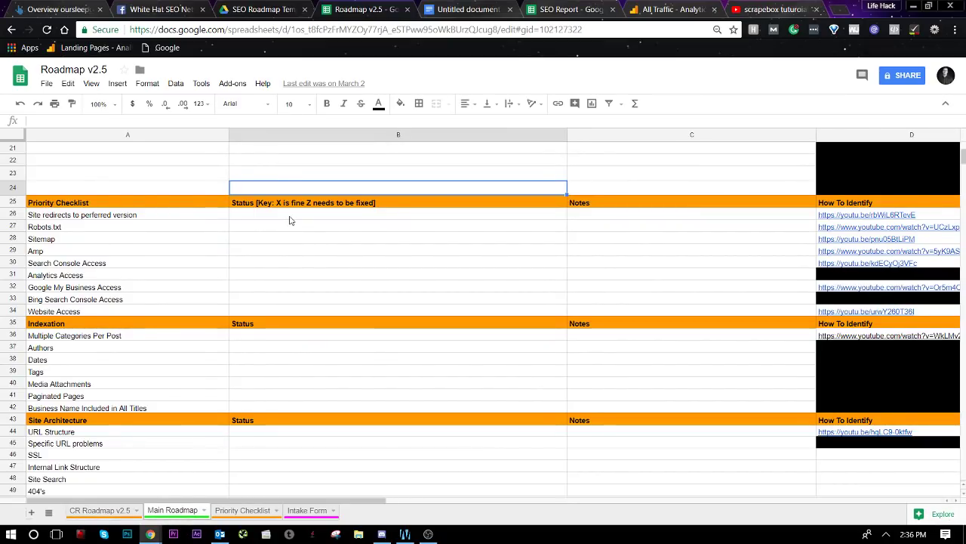
pyautogui.scroll(7, 290, 221)
pyautogui.scroll(-5, 294, 433)
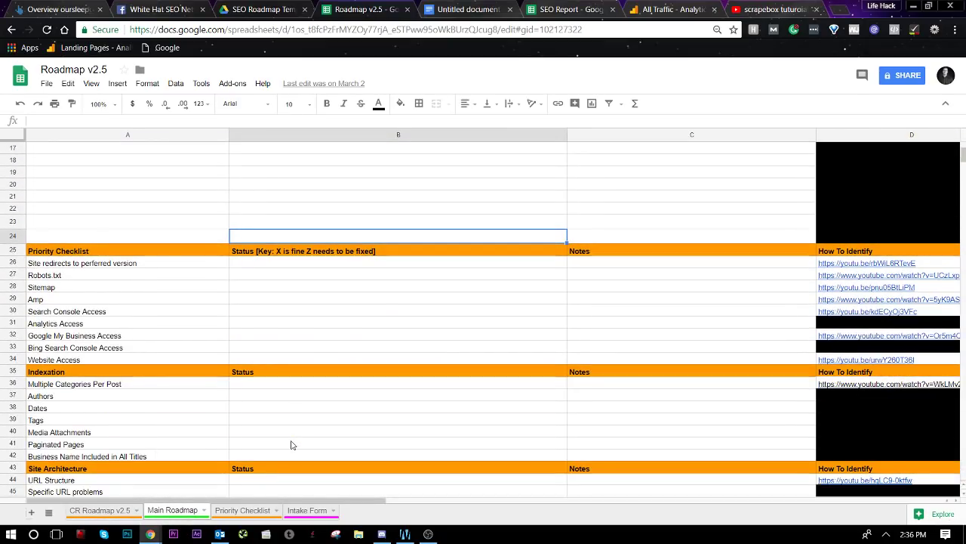
# Step: In the Priority Checklist, mark the site redirects status as z and the Sitemap status as x
pyautogui.click(358, 264)
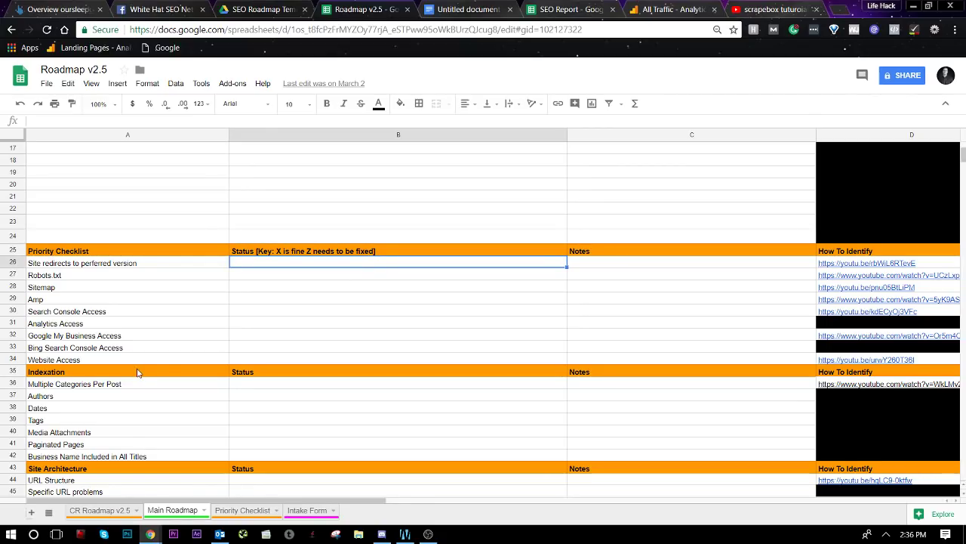
pyautogui.write('x')
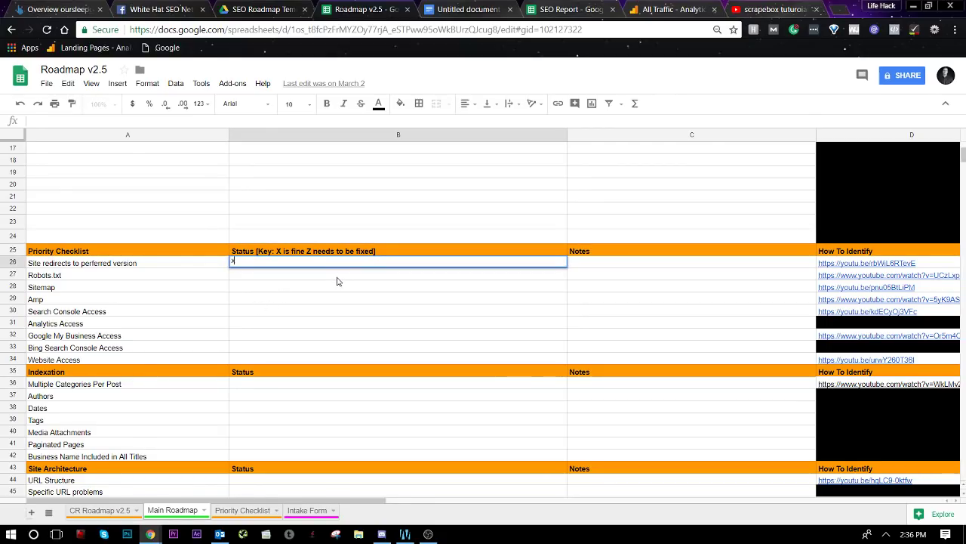
pyautogui.rightClick(335, 279)
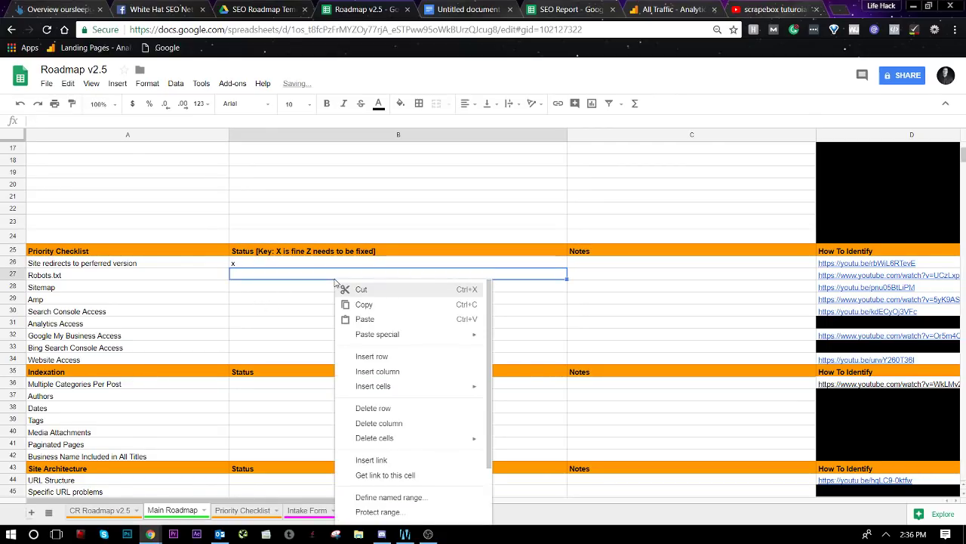
pyautogui.click(250, 265)
pyautogui.write('z')
pyautogui.click(243, 284)
pyautogui.write('x')
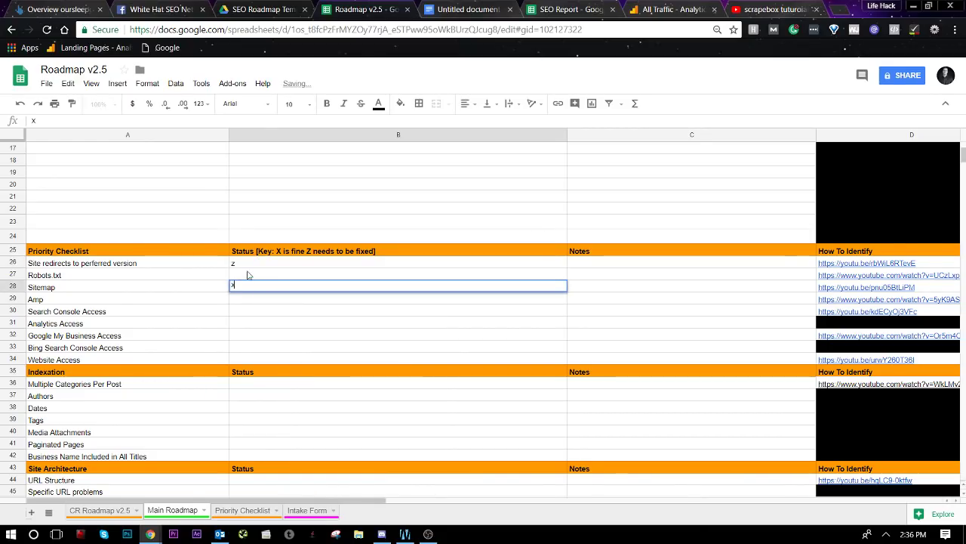
# Step: Clear the sample status marks from the site redirects and Sitemap rows
pyautogui.click(248, 267)
pyautogui.press('Delete')
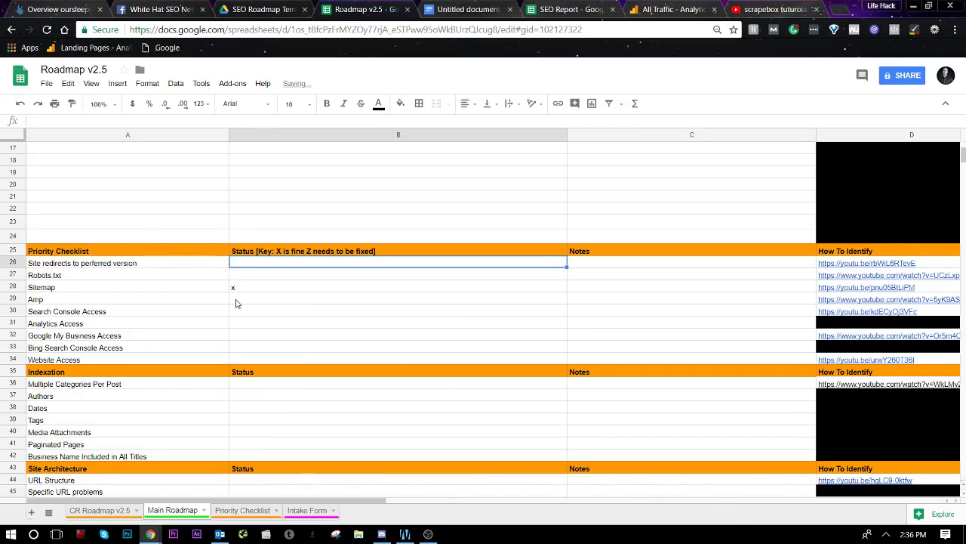
pyautogui.click(250, 293)
pyautogui.press('Delete')
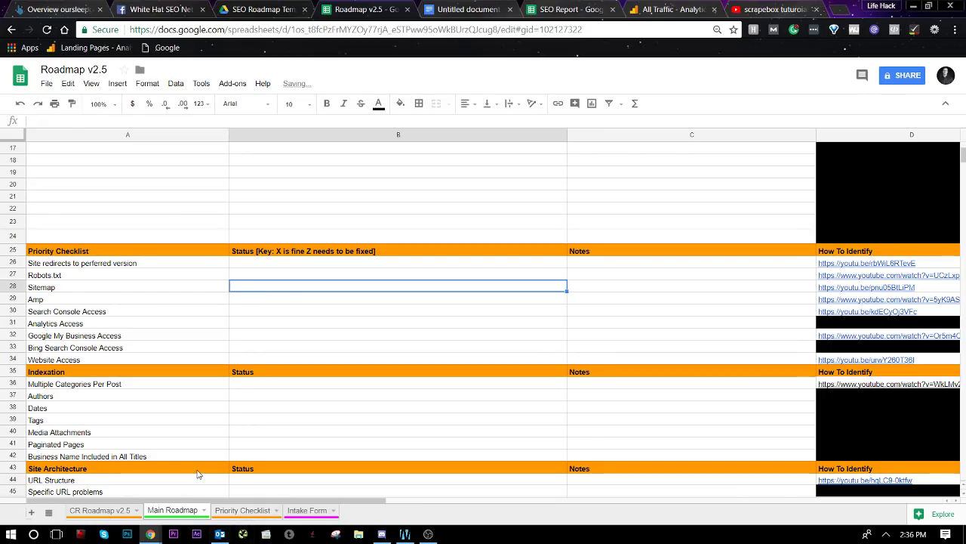
# Step: Unhide the Package Inputs sheet and display it
pyautogui.scroll(3, 377, 250)
pyautogui.scroll(-3, 377, 250)
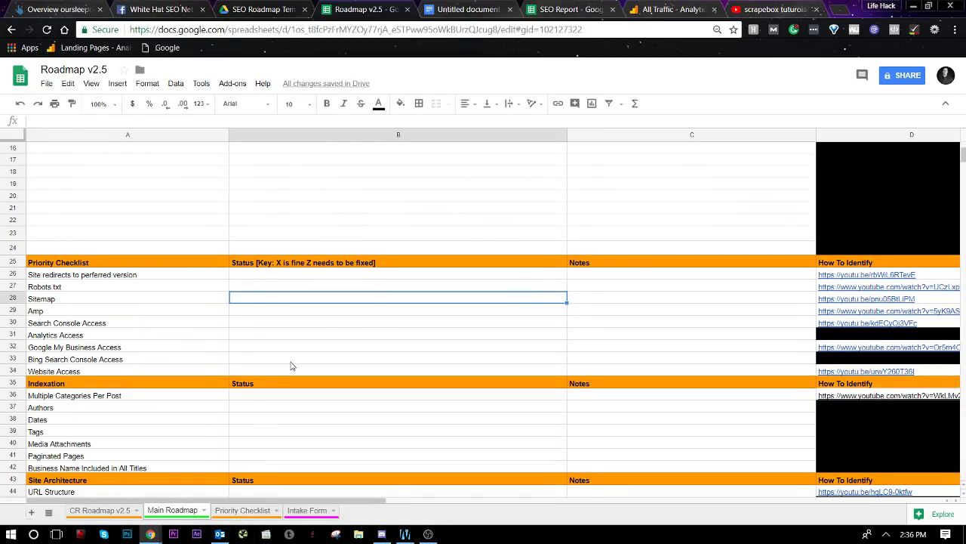
pyautogui.scroll(3, 292, 366)
pyautogui.scroll(1, 292, 365)
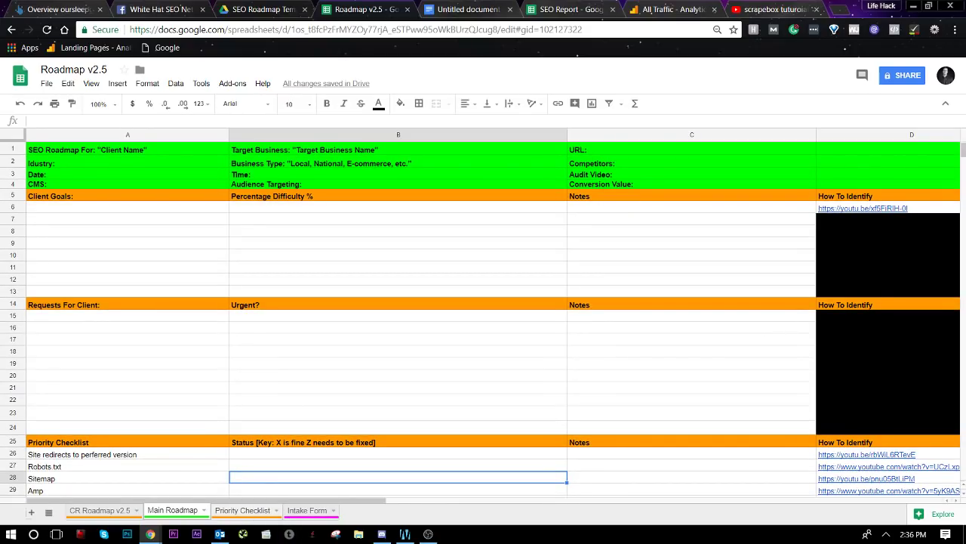
pyautogui.click(48, 512)
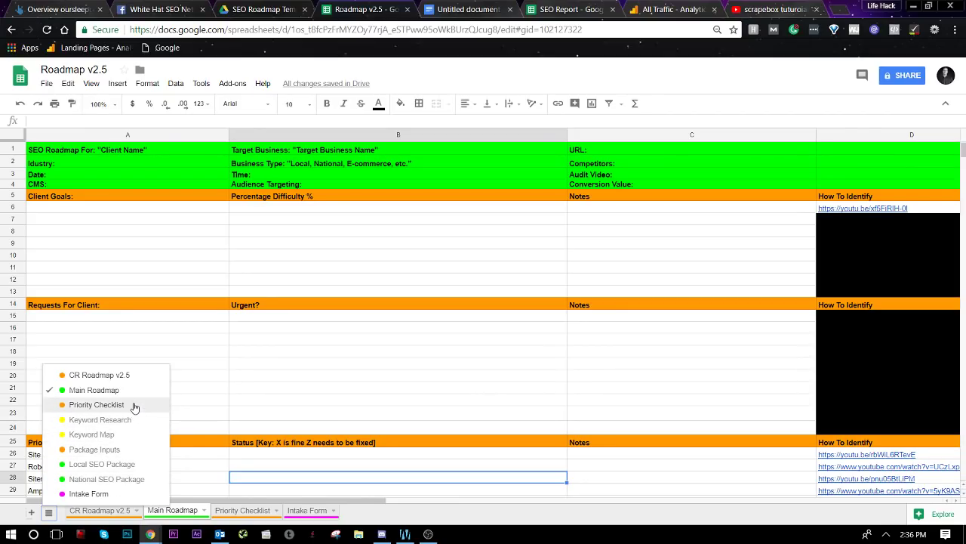
pyautogui.click(120, 451)
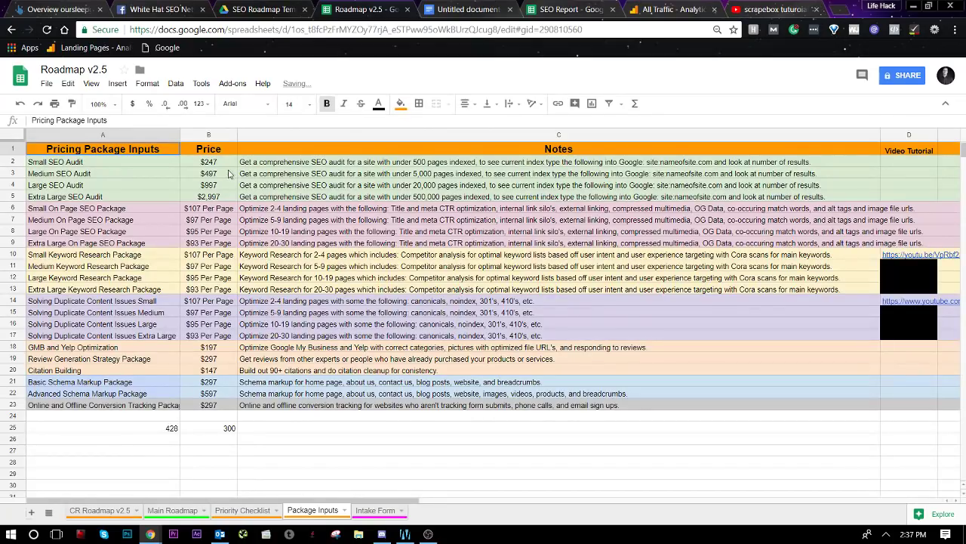
# Step: Delete the stray numbers in cells B25 and A25 below the pricing table
pyautogui.rightClick(219, 428)
pyautogui.click(215, 434)
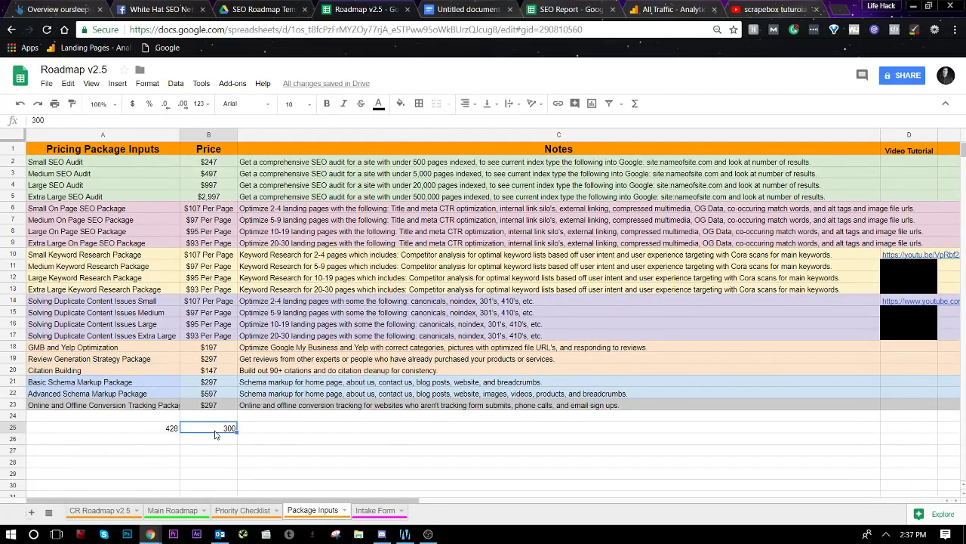
pyautogui.press('Delete')
pyautogui.click(167, 432)
pyautogui.press('Delete')
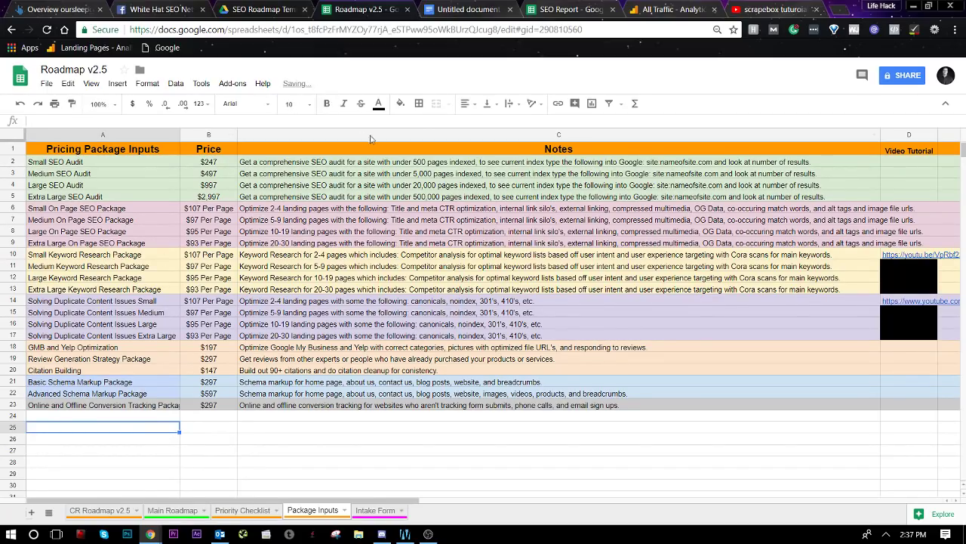
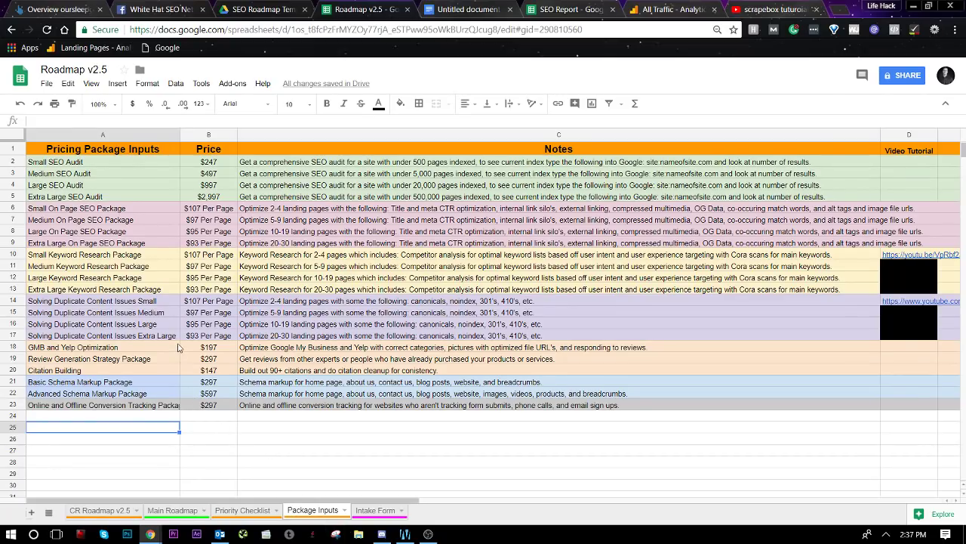
# Step: Return to the Main Roadmap sheet and unhide the Local SEO Package sheet
pyautogui.click(234, 511)
pyautogui.click(198, 513)
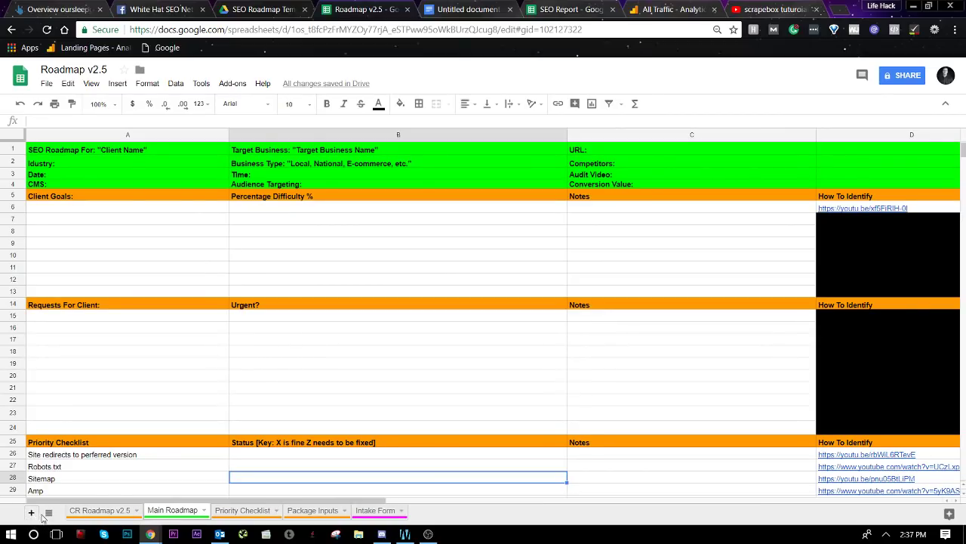
pyautogui.click(48, 512)
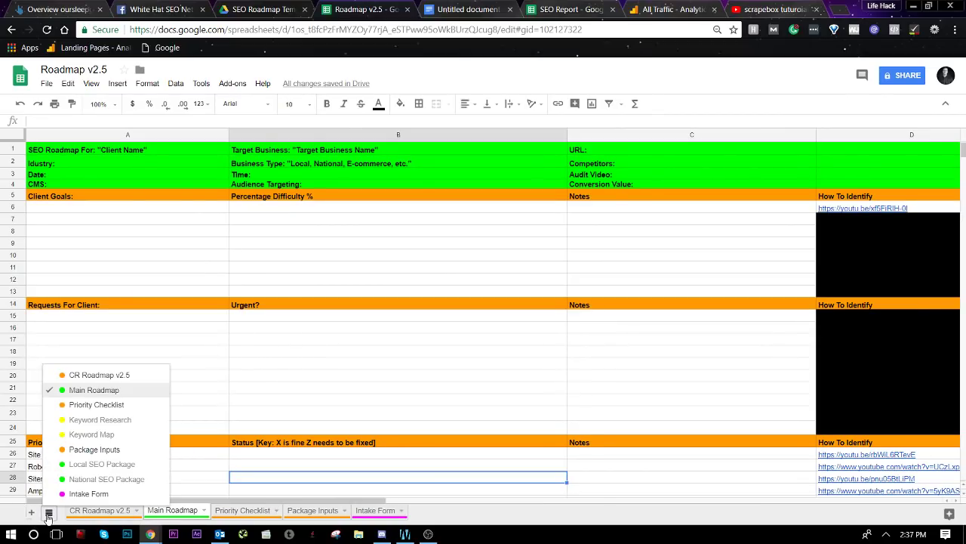
pyautogui.click(112, 464)
# Step: Review the Basic Local SEO Package's reduced price, its included services and their notes
pyautogui.click(377, 238)
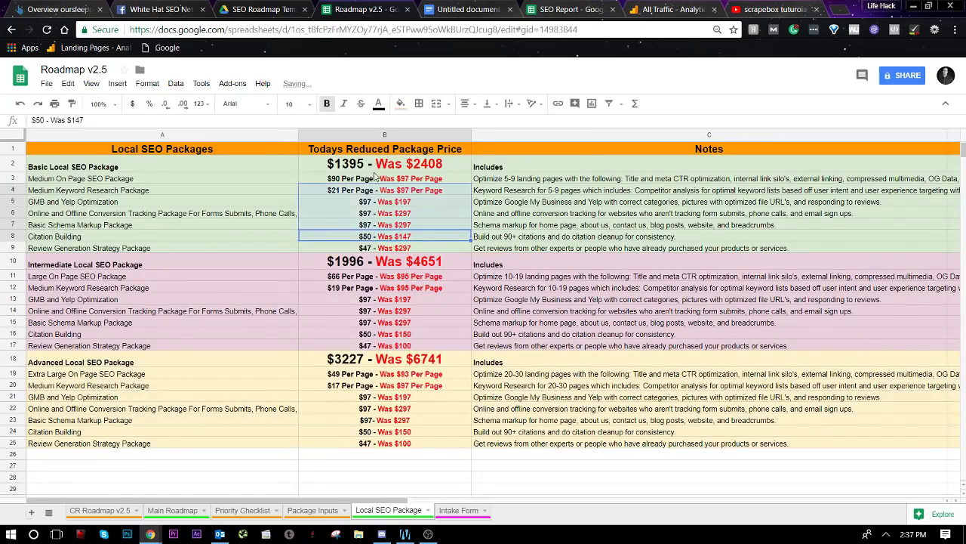
pyautogui.click(374, 167)
pyautogui.moveTo(228, 179); pyautogui.dragTo(224, 251)
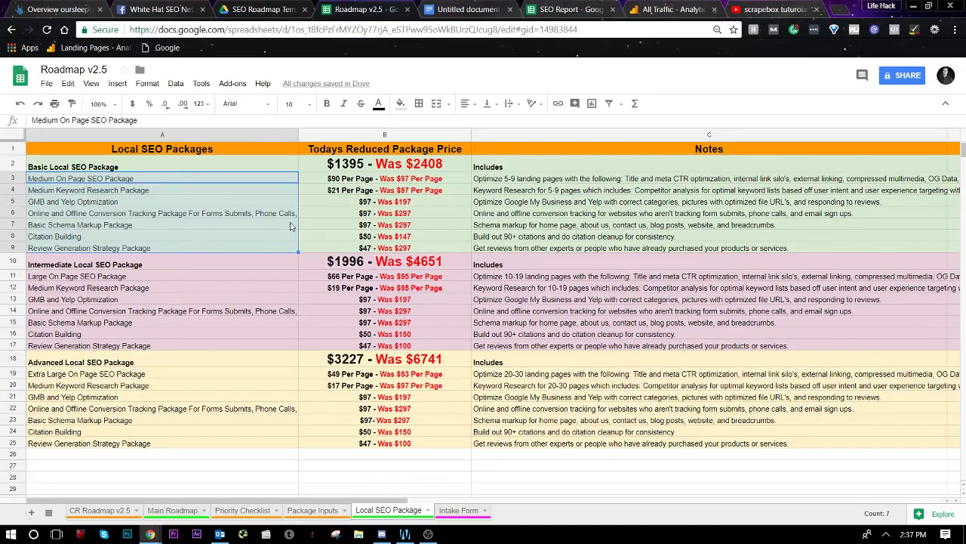
pyautogui.click(400, 172)
pyautogui.moveTo(573, 176); pyautogui.dragTo(555, 261)
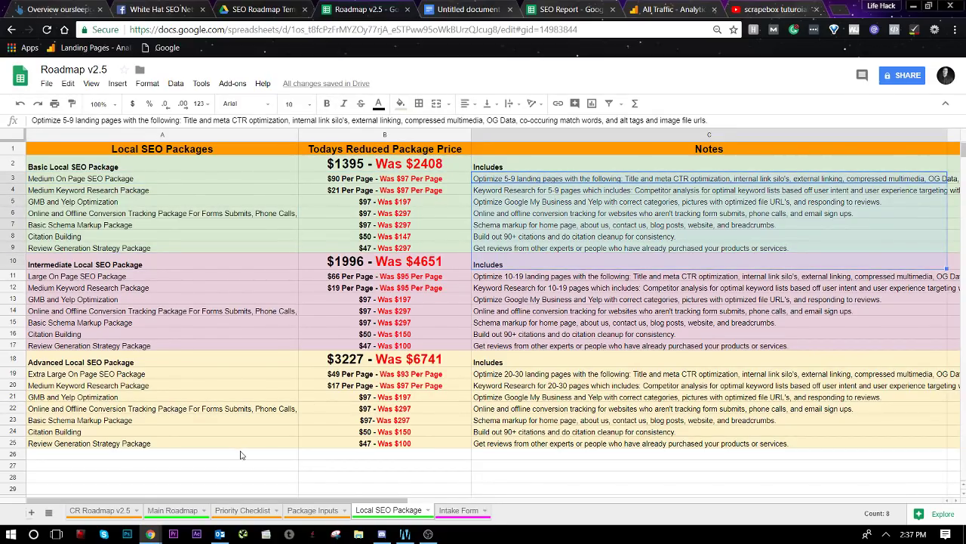
# Step: Check the Main Roadmap sheet, return to Local SEO Package, and examine the basic package's prices against its notes and services
pyautogui.click(172, 510)
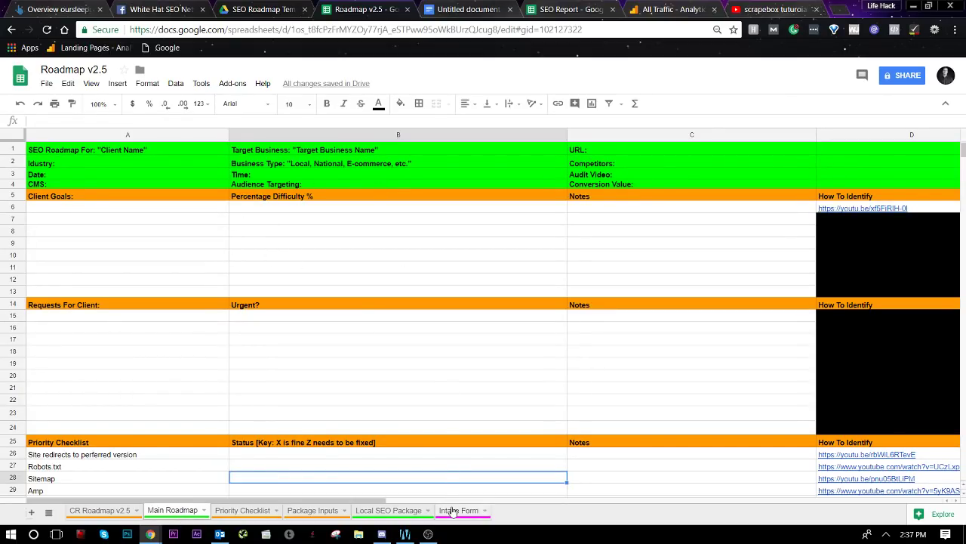
pyautogui.click(399, 511)
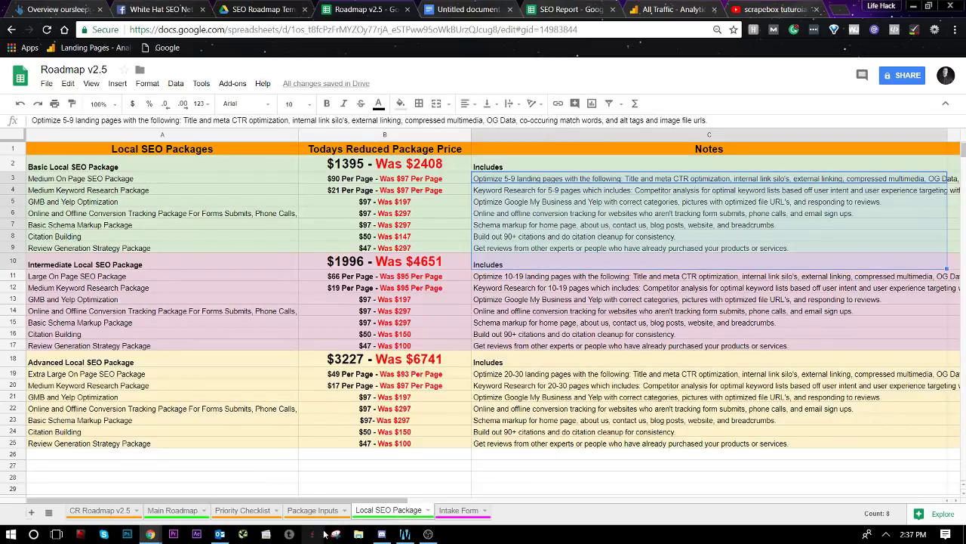
pyautogui.click(598, 169)
pyautogui.moveTo(431, 169); pyautogui.dragTo(598, 255)
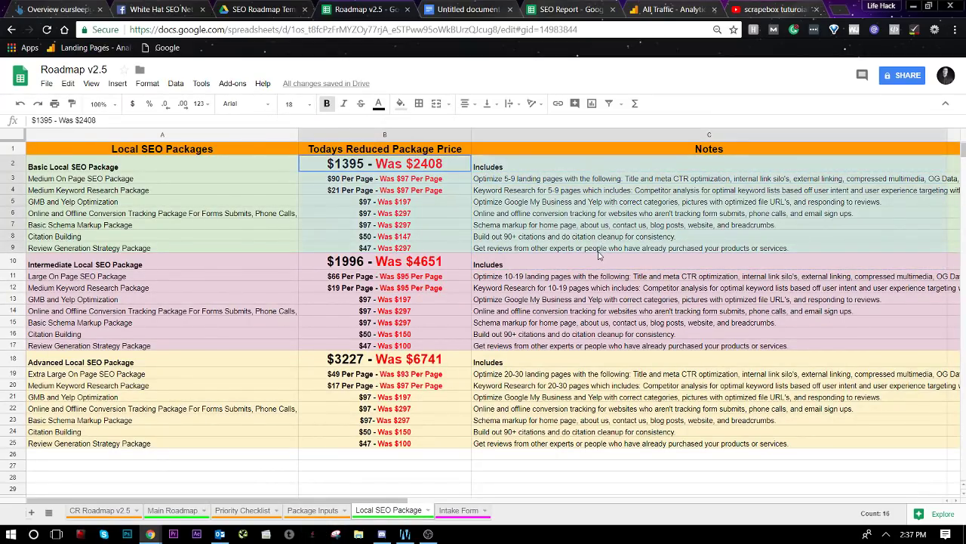
pyautogui.click(615, 216)
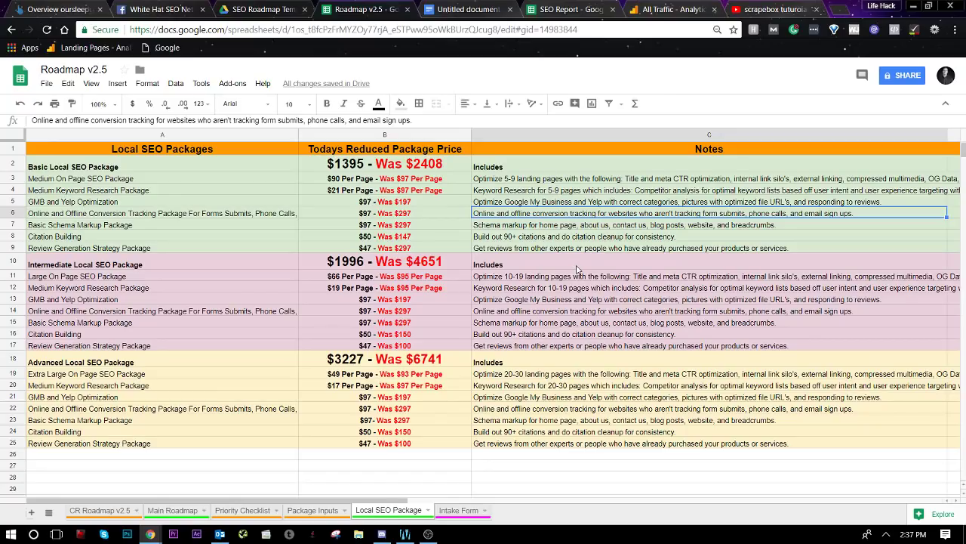
pyautogui.click(577, 269)
pyautogui.moveTo(587, 250)
pyautogui.mouseDown()
pyautogui.moveTo(377, 225)
pyautogui.moveTo(192, 154)
pyautogui.moveTo(249, 203)
pyautogui.moveTo(513, 223)
pyautogui.moveTo(587, 252)
pyautogui.mouseUp()
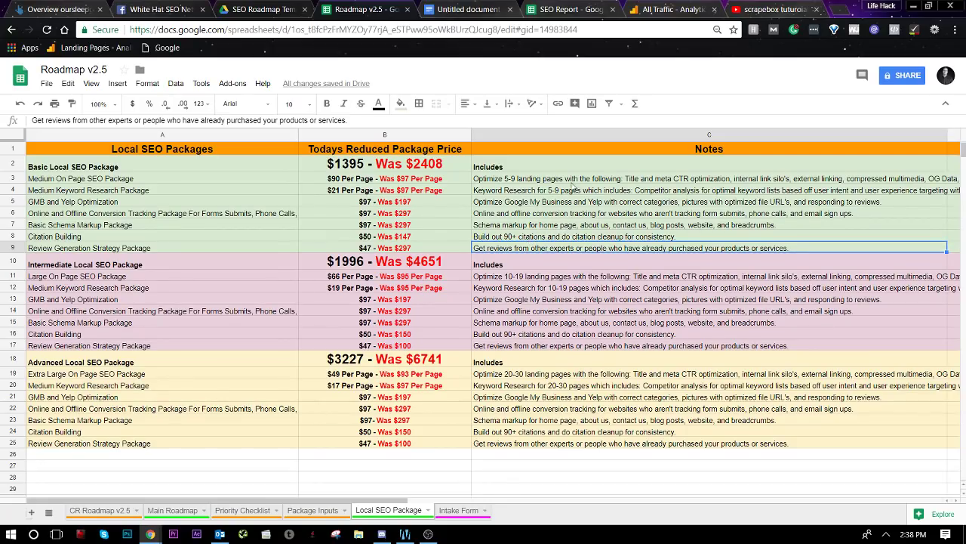
pyautogui.moveTo(568, 167)
pyautogui.mouseDown()
pyautogui.moveTo(543, 247)
pyautogui.moveTo(211, 252)
pyautogui.mouseUp()
pyautogui.click(230, 253)
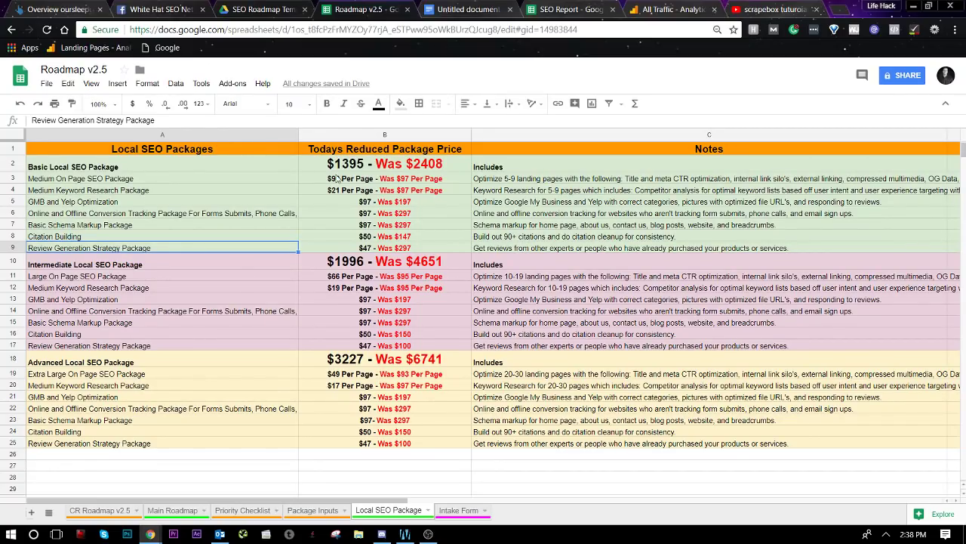
# Step: Go back to the Main Roadmap sheet and look over the Client Goals and Requests For Client sections
pyautogui.click(173, 511)
pyautogui.moveTo(295, 395); pyautogui.dragTo(302, 236)
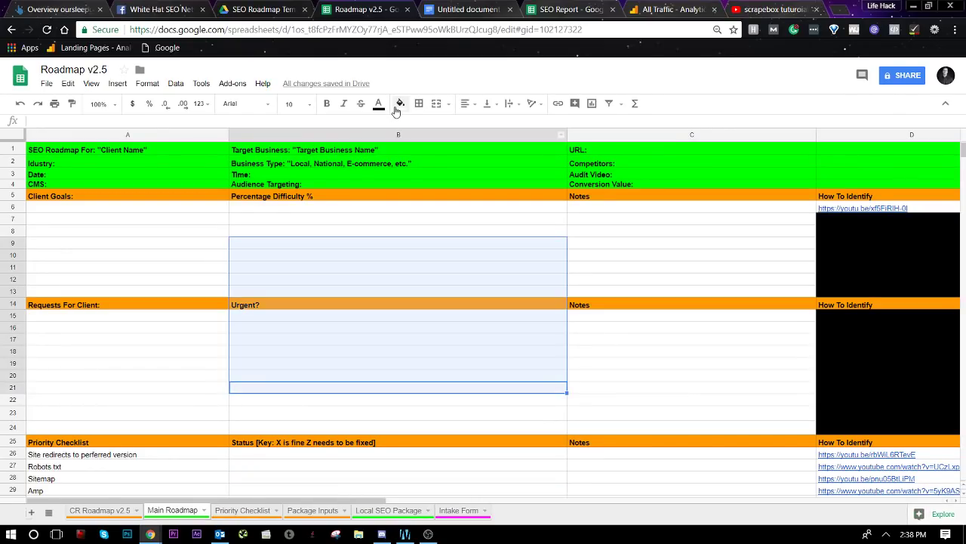
pyautogui.click(334, 305)
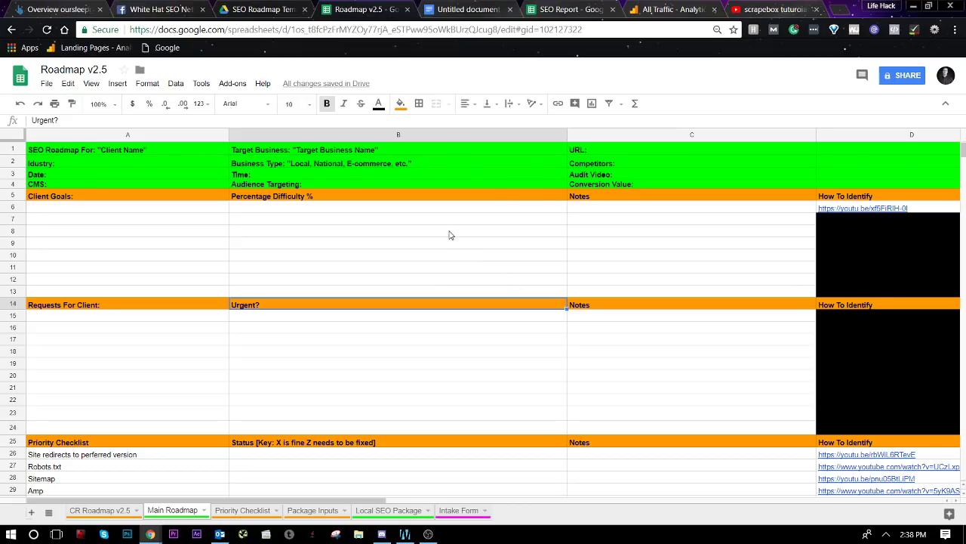
pyautogui.moveTo(448, 234); pyautogui.dragTo(453, 415)
pyautogui.click(633, 235)
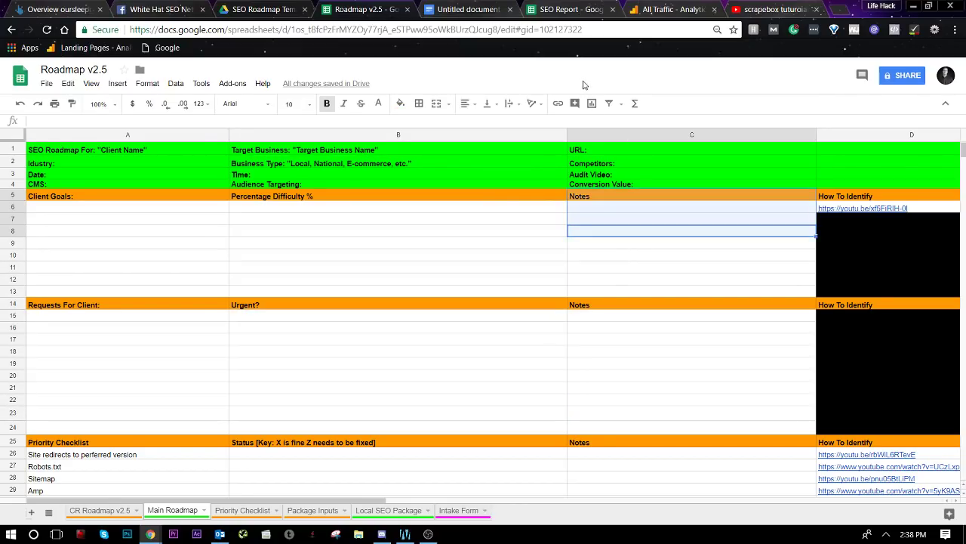
# Step: In the Month 1 report document, write "It looks like we are really making a ton of progress here is all the stuff we fixed from the initial roadmap:"
pyautogui.click(532, 8)
pyautogui.click(470, 7)
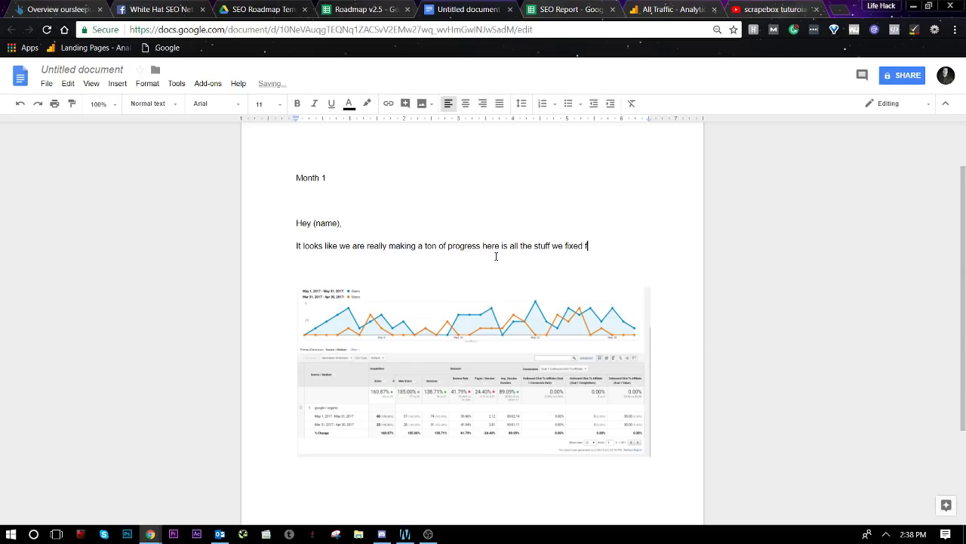
pyautogui.write('road')
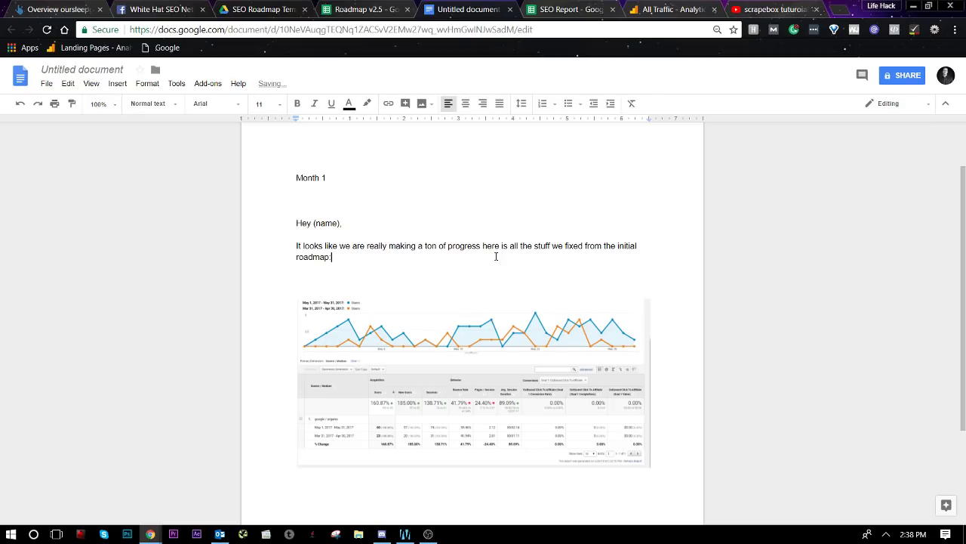
pyautogui.write('map:')
pyautogui.press('Return')
pyautogui.press('Return')
# Step: Review the Main Roadmap's Priority Checklist items from the site redirects to Bing Search Console Access, and return to the report document
pyautogui.click(373, 7)
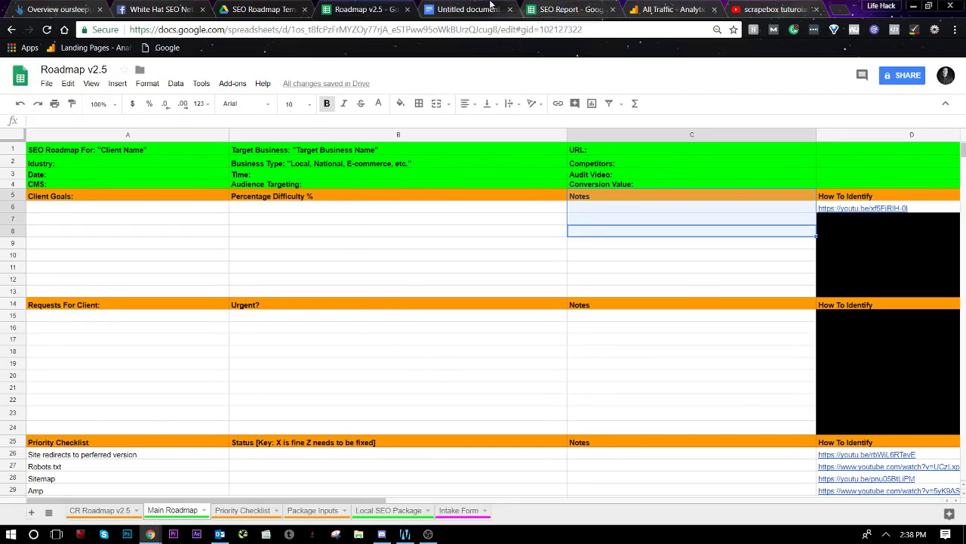
pyautogui.click(491, 9)
pyautogui.click(352, 7)
pyautogui.scroll(-3, 41, 315)
pyautogui.moveTo(79, 328); pyautogui.dragTo(76, 408)
pyautogui.click(469, 10)
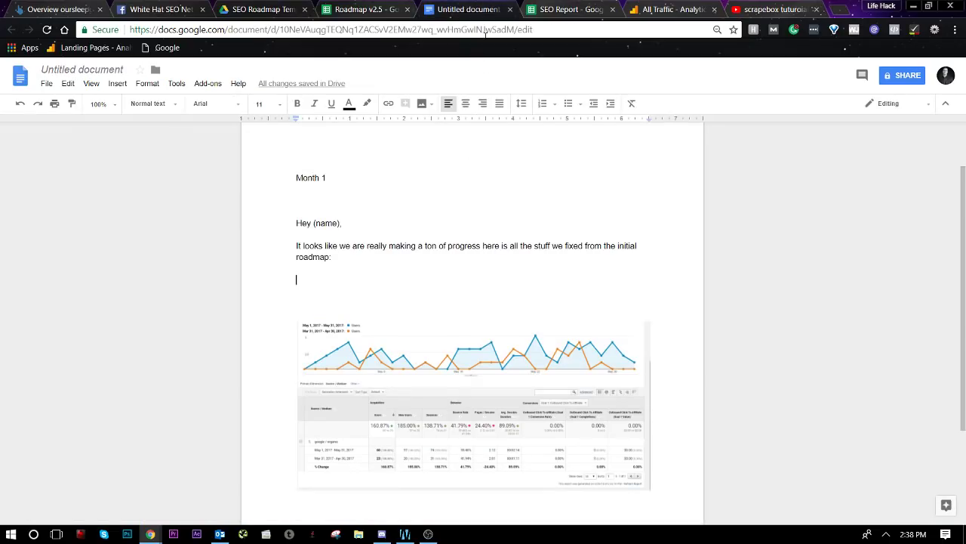
pyautogui.scroll(-2, 422, 183)
pyautogui.scroll(3, 423, 181)
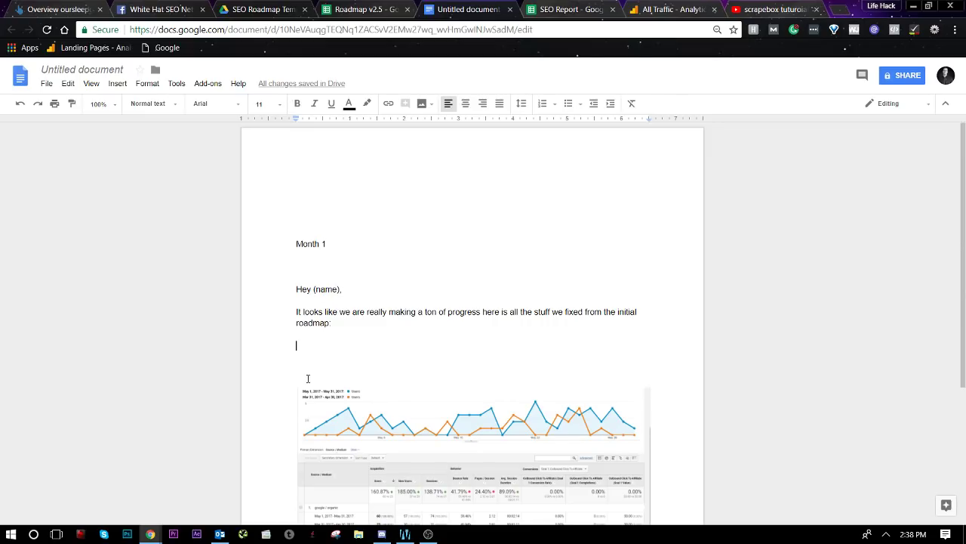
# Step: Clear the entries listed under Specific Issue on the roadmap's Priority Checklist sheet
pyautogui.click(375, 7)
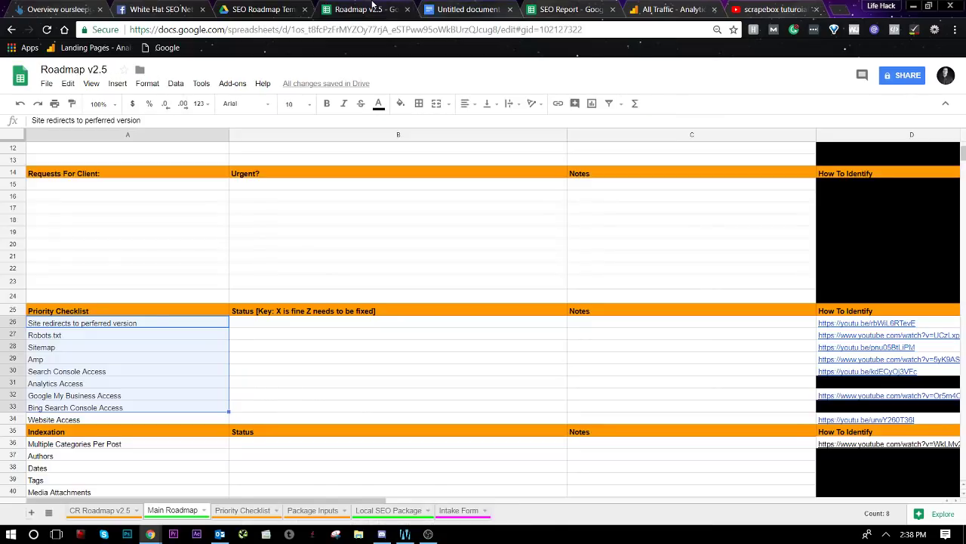
pyautogui.click(242, 512)
pyautogui.moveTo(169, 439); pyautogui.dragTo(156, 192)
pyautogui.click(155, 189)
pyautogui.moveTo(116, 254); pyautogui.dragTo(112, 160)
pyautogui.keyDown('shift'); pyautogui.click(93, 217); pyautogui.keyUp('shift')
pyautogui.keyDown('shift'); pyautogui.click(96, 188); pyautogui.keyUp('shift')
pyautogui.press('Delete')
pyautogui.click(168, 339)
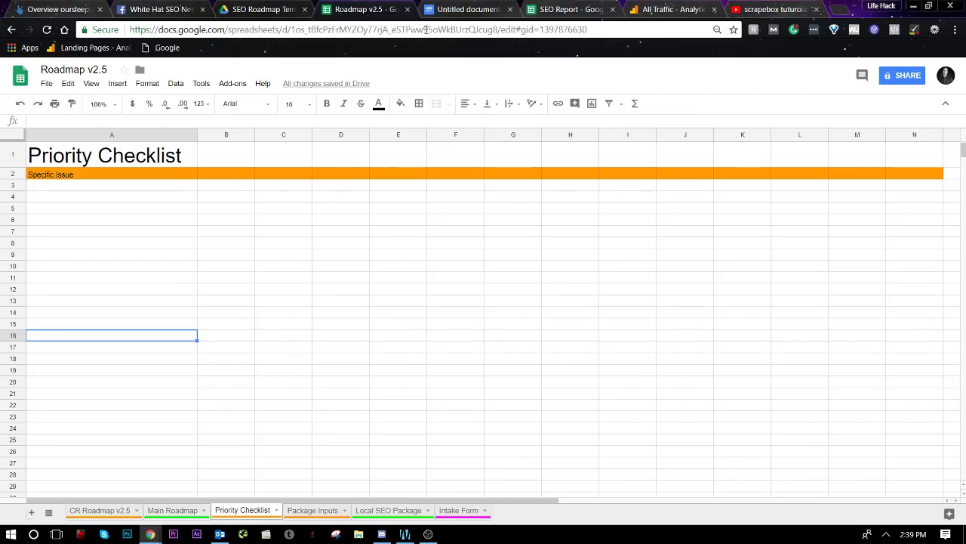
# Step: Add the placeholder "(list items)" below the initial roadmap sentence in the report document and dismiss the notification
pyautogui.click(463, 9)
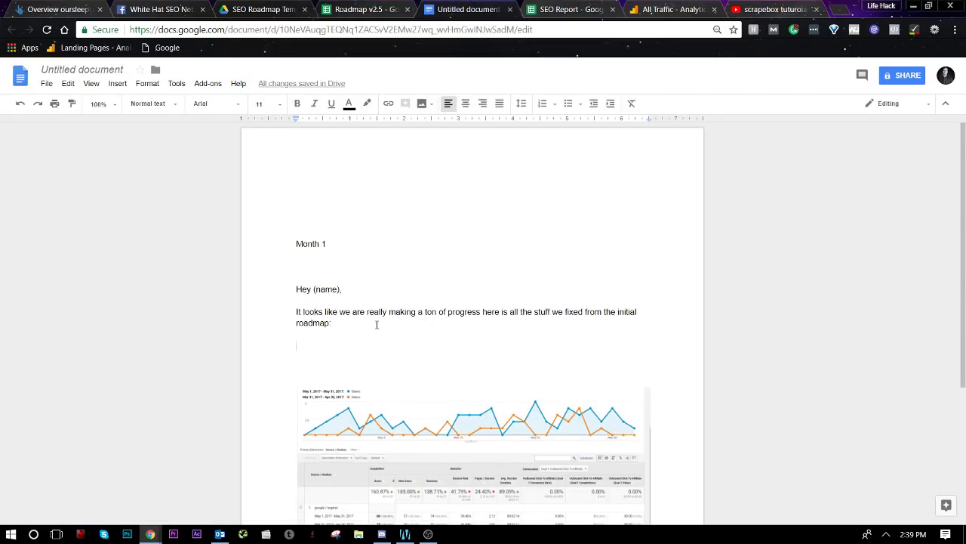
pyautogui.scroll(-1, 376, 325)
pyautogui.press('BackSpace')
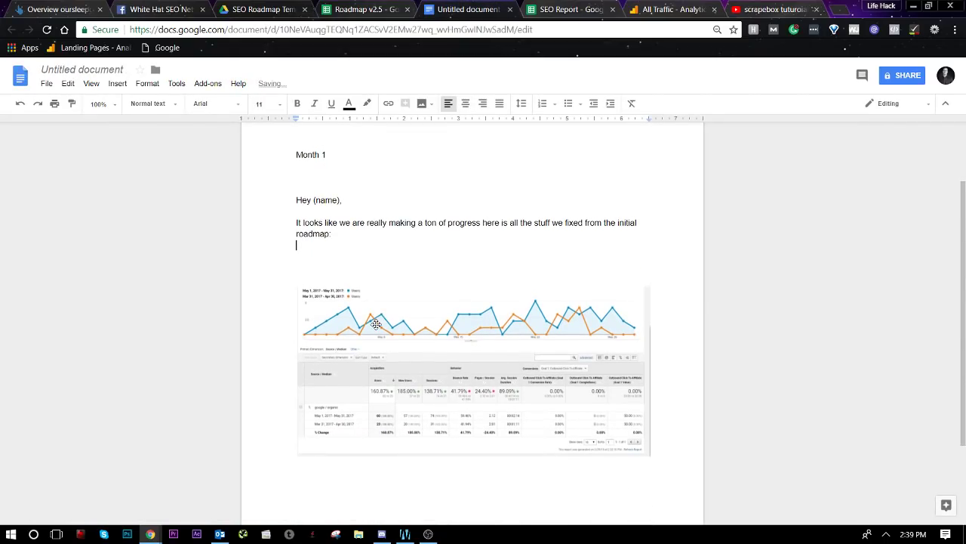
pyautogui.click(320, 4)
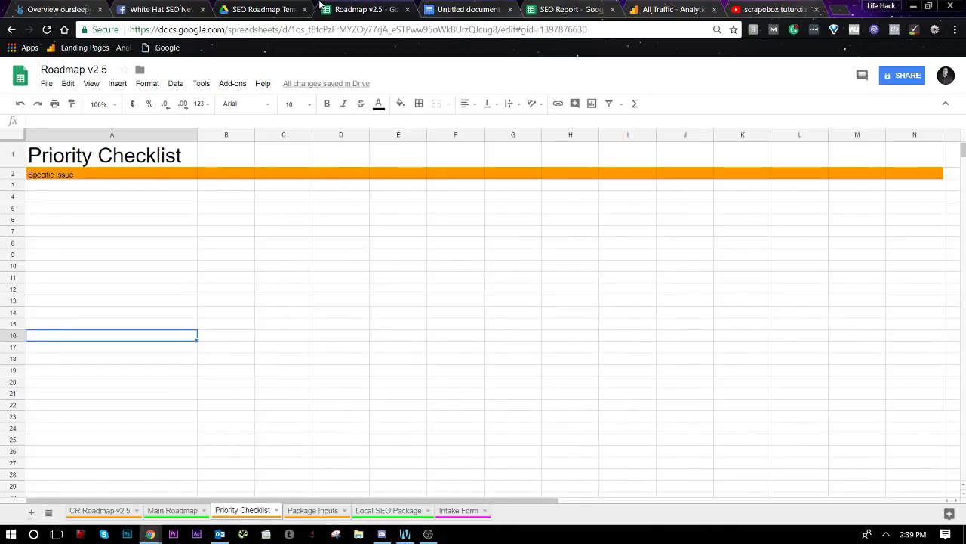
pyautogui.rightClick(449, 4)
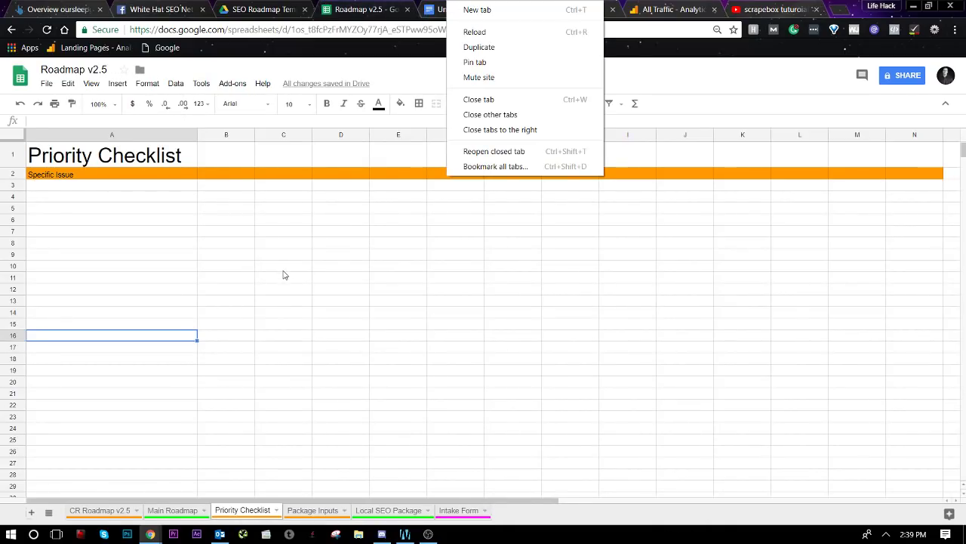
pyautogui.click(437, 15)
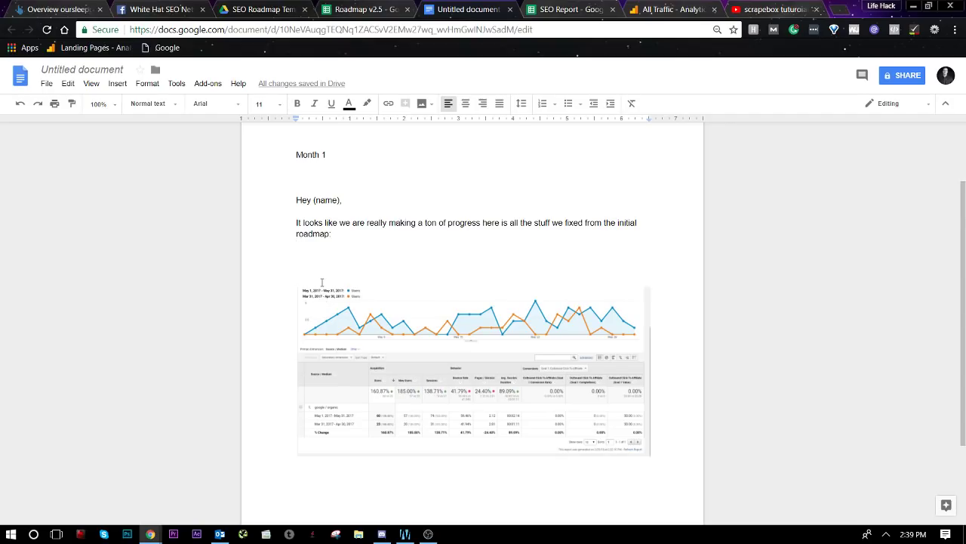
pyautogui.press('BackSpace')
pyautogui.press('Return')
pyautogui.press('Return')
pyautogui.write('(')
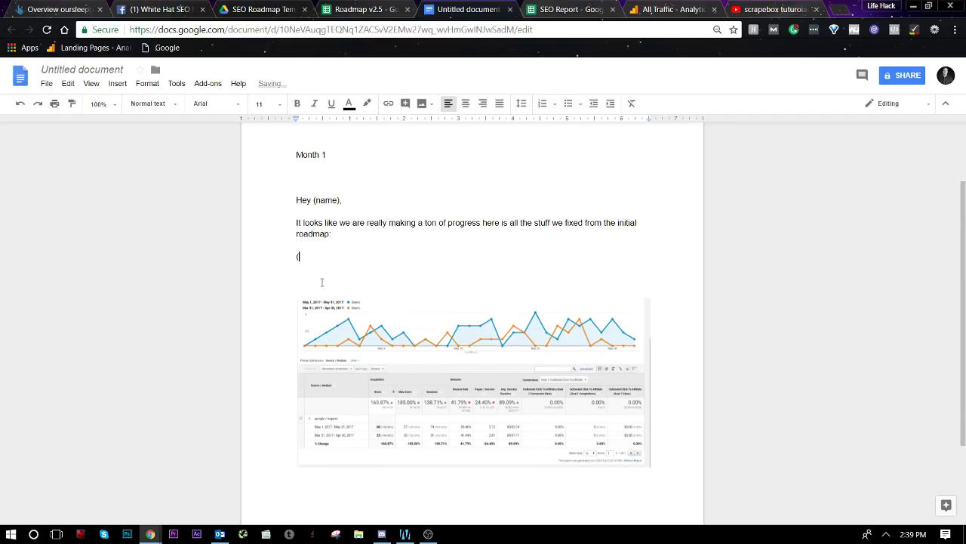
pyautogui.write('list it')
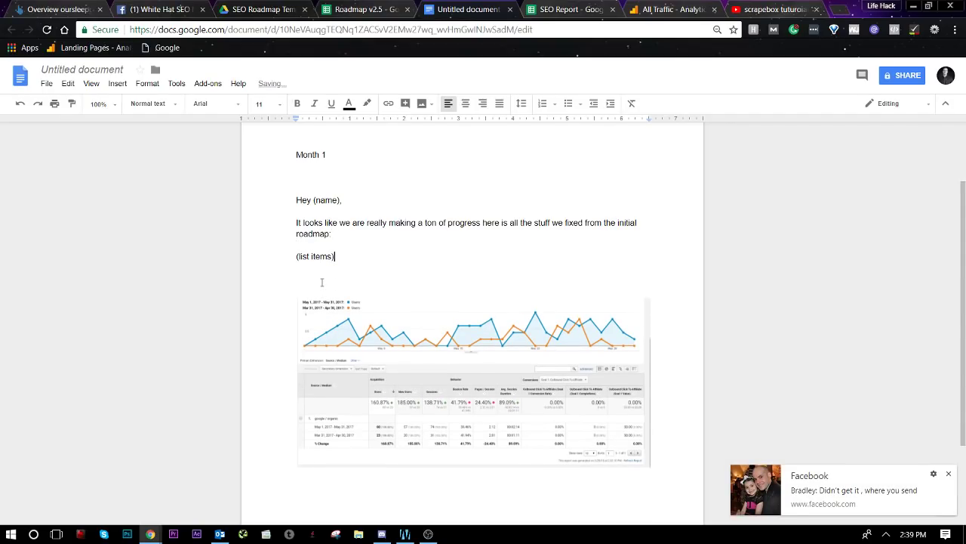
pyautogui.write('ems)')
pyautogui.click(949, 474)
# Step: Start a new line beneath the analytics screenshot in the report document
pyautogui.scroll(-2, 537, 425)
pyautogui.click(483, 332)
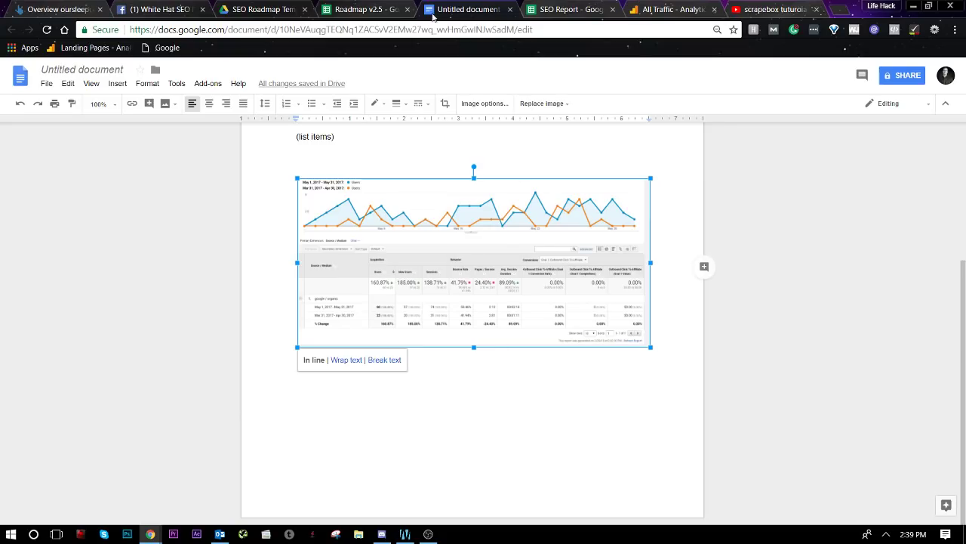
pyautogui.click(690, 357)
pyautogui.press('Return')
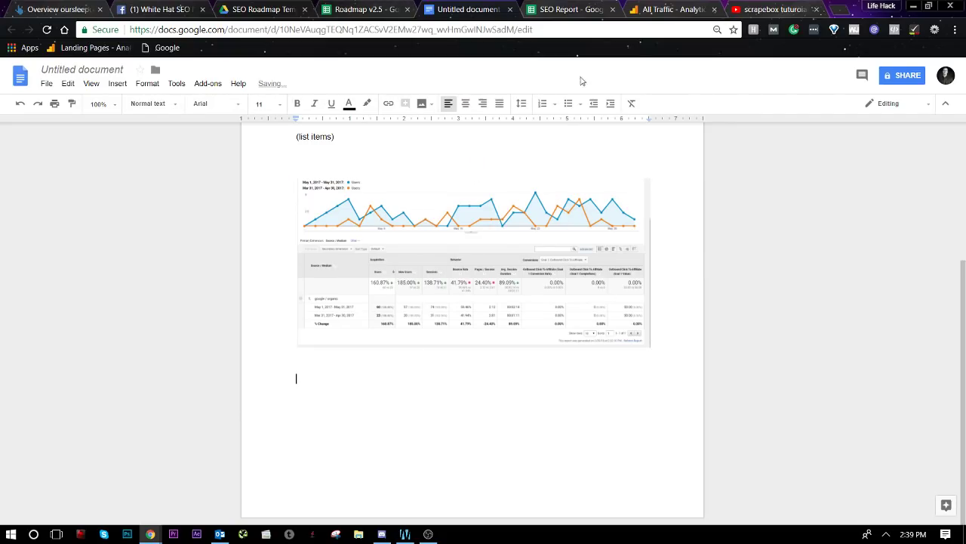
pyautogui.click(847, 7)
pyautogui.write('search consol')
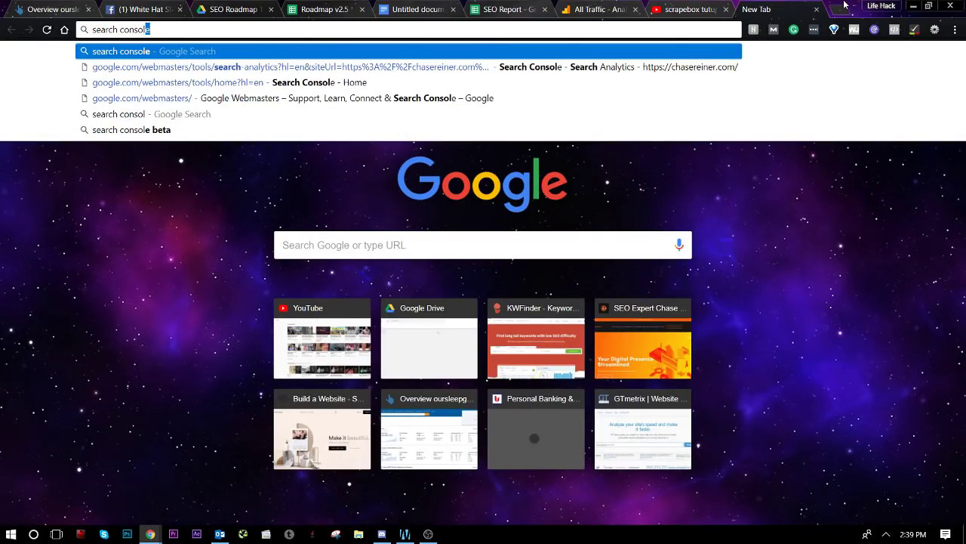
pyautogui.press('Return')
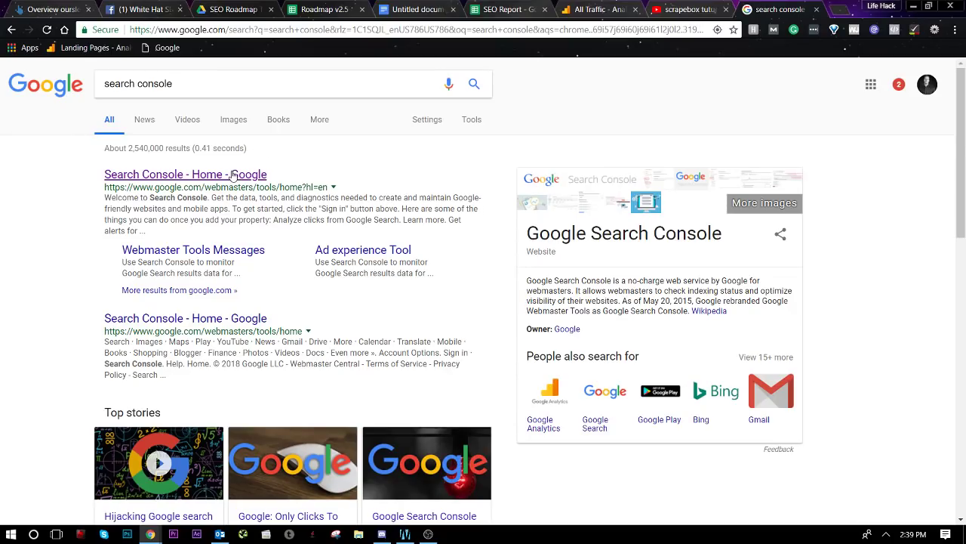
pyautogui.click(231, 174)
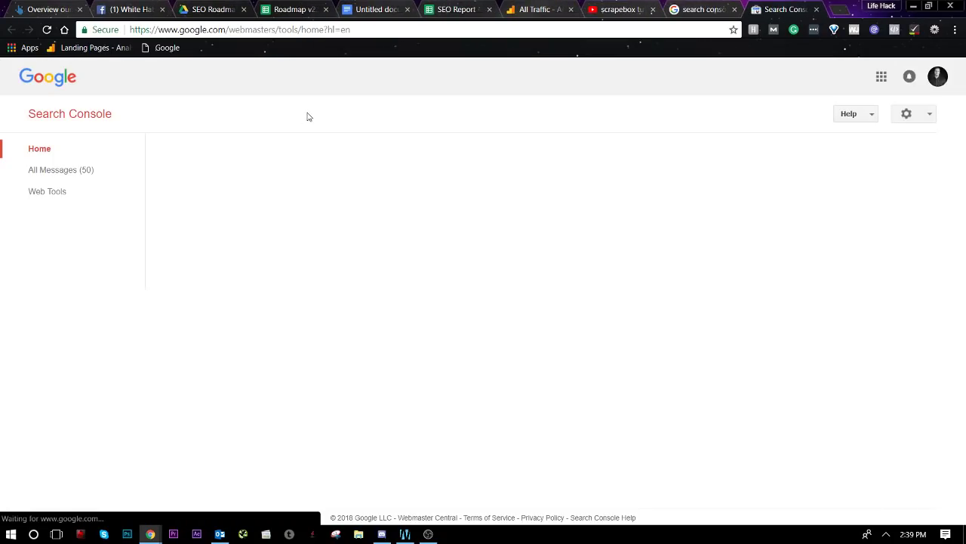
pyautogui.scroll(-4, 438, 209)
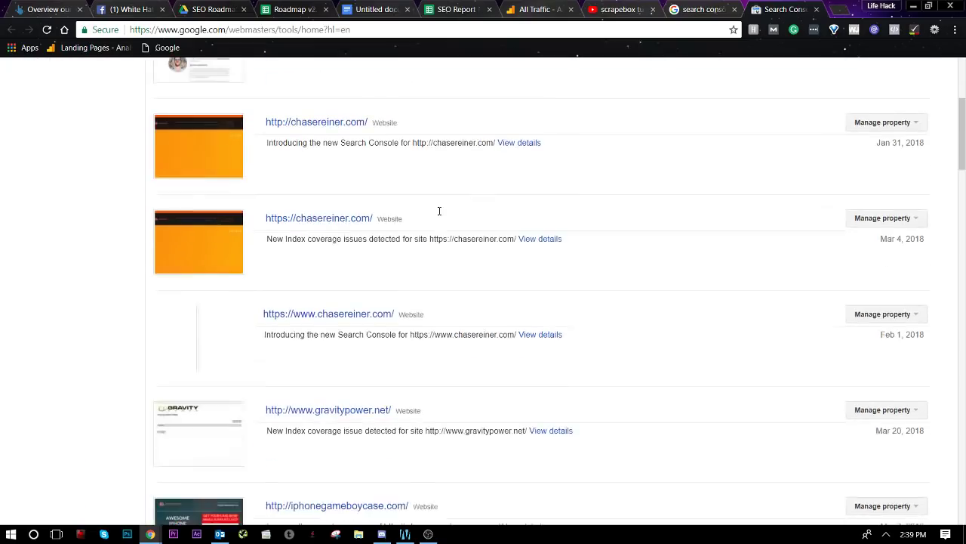
pyautogui.click(325, 193)
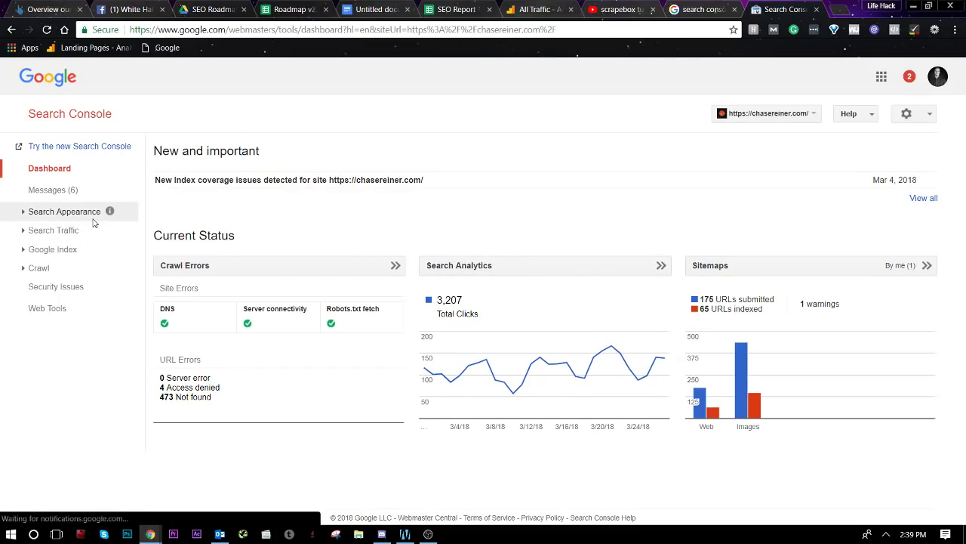
# Step: Open the property's Search Analytics report and show impressions, CTR and position alongside clicks
pyautogui.click(539, 267)
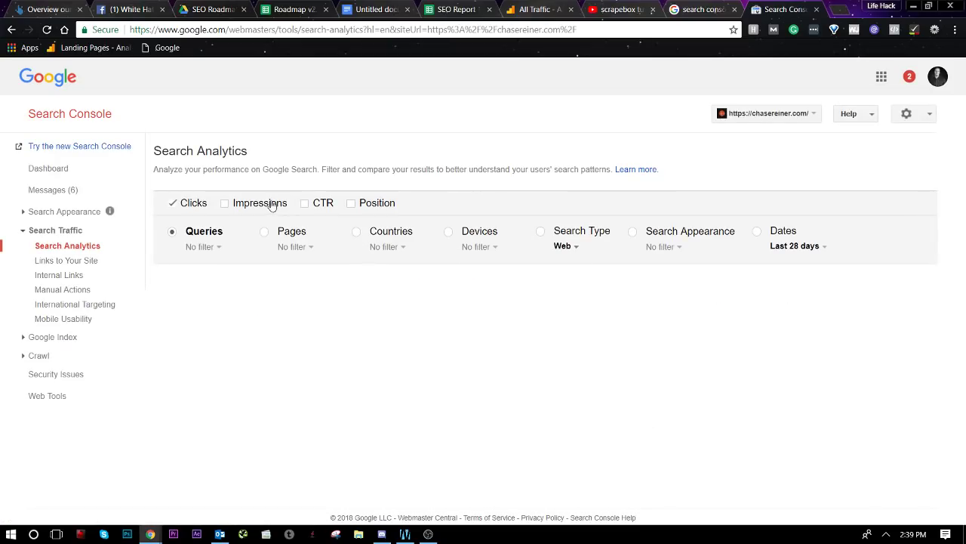
pyautogui.click(261, 202)
pyautogui.click(320, 203)
pyautogui.click(351, 203)
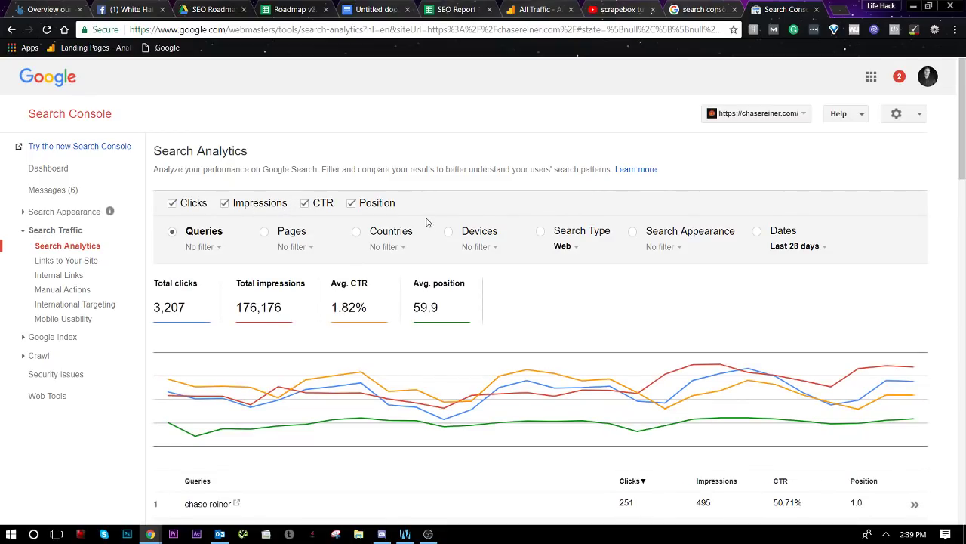
# Step: Compare the last 28 days with the previous period in the Search Analytics report
pyautogui.scroll(-2, 530, 233)
pyautogui.click(798, 151)
pyautogui.moveTo(804, 195)
pyautogui.click(711, 206)
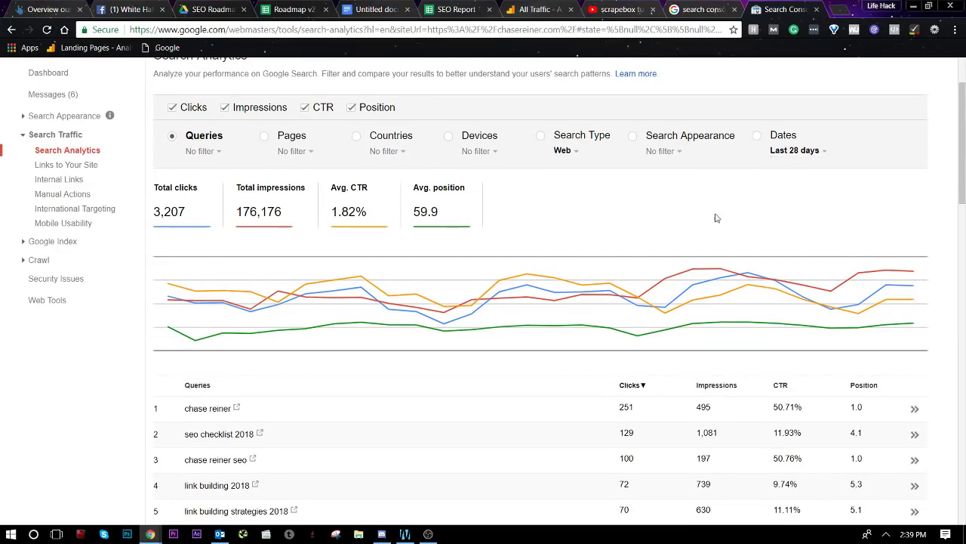
pyautogui.click(375, 348)
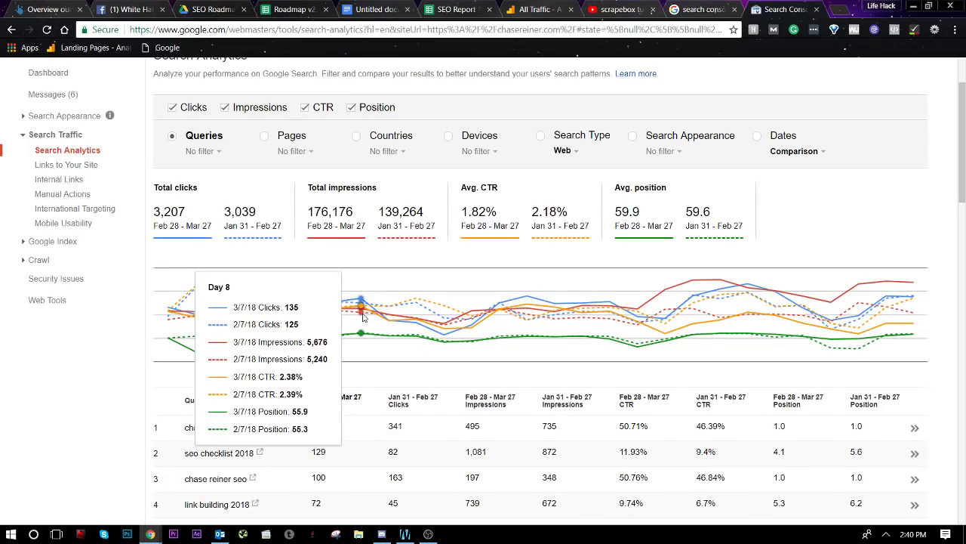
# Step: Examine how the totals, graph and individual queries changed between the two compared periods
pyautogui.scroll(-2, 694, 154)
pyautogui.scroll(1, 692, 151)
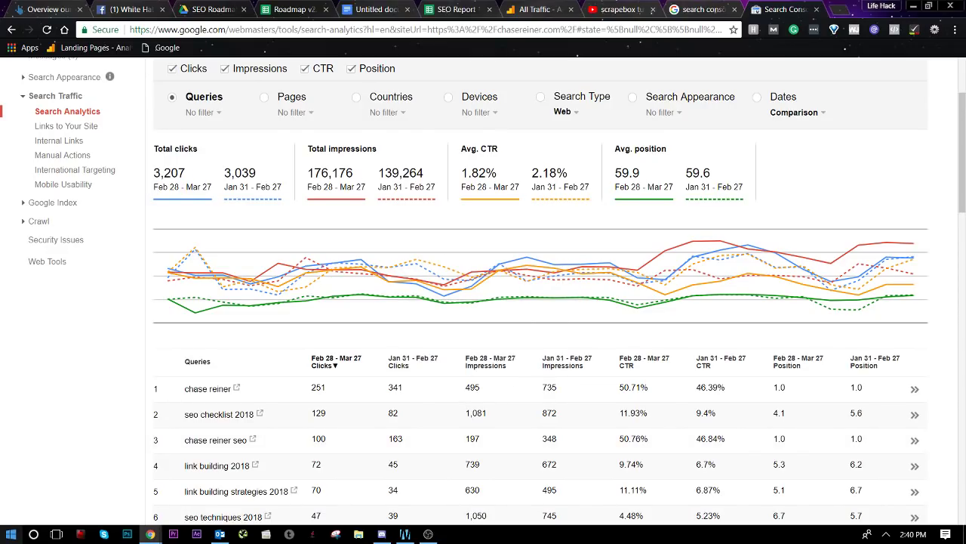
pyautogui.click(10, 534)
pyautogui.click(775, 213)
pyautogui.scroll(-2, 773, 212)
pyautogui.scroll(1, 370, 233)
pyautogui.scroll(-3, 371, 226)
pyautogui.scroll(4, 373, 229)
pyautogui.scroll(2, 373, 229)
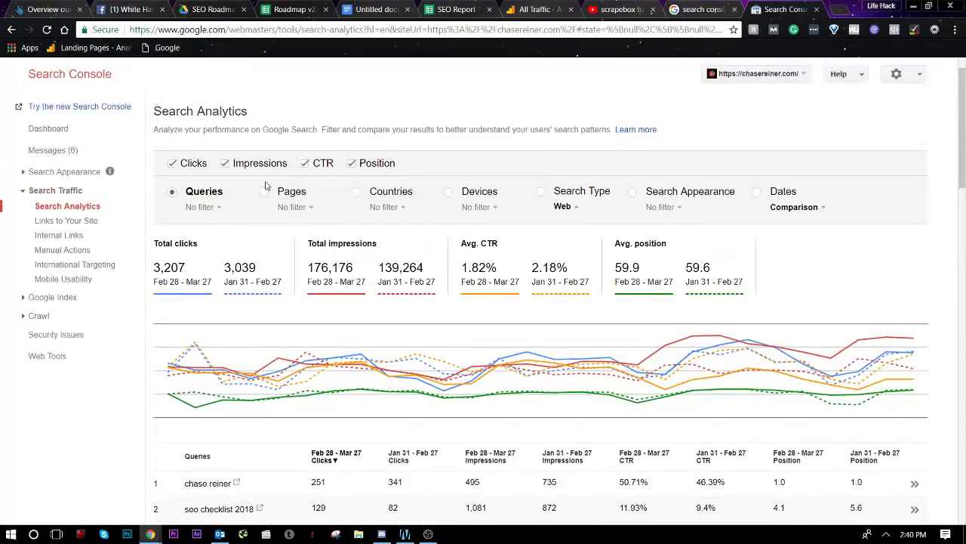
# Step: Group the comparison by pages and examine each page's clicks, impressions, CTR and position across both periods
pyautogui.click(283, 194)
pyautogui.scroll(-4, 351, 326)
pyautogui.scroll(-3, 352, 326)
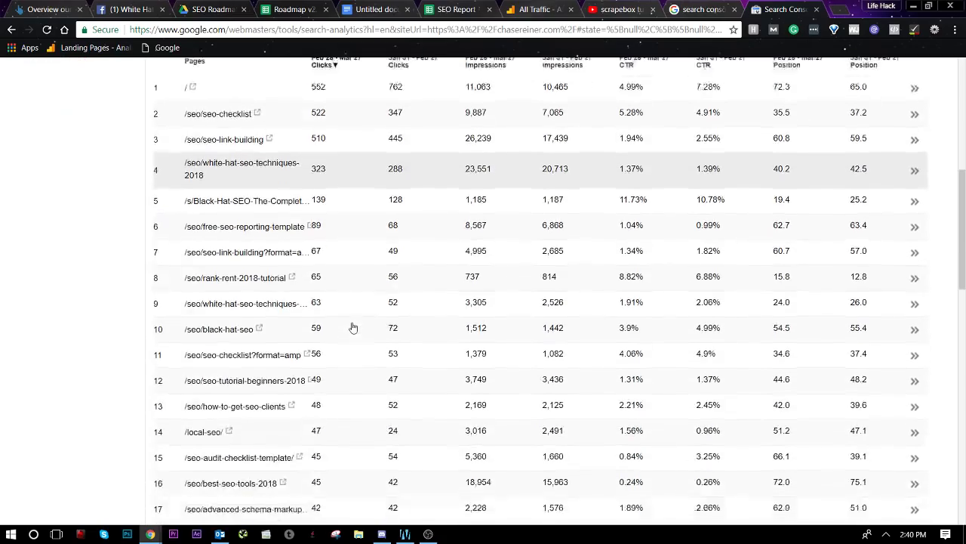
pyautogui.scroll(2, 352, 327)
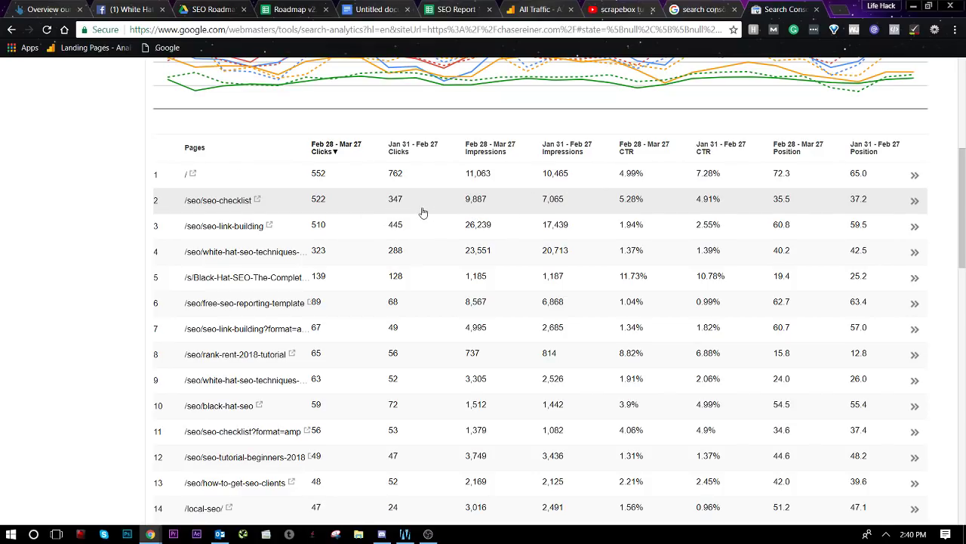
pyautogui.scroll(5, 332, 211)
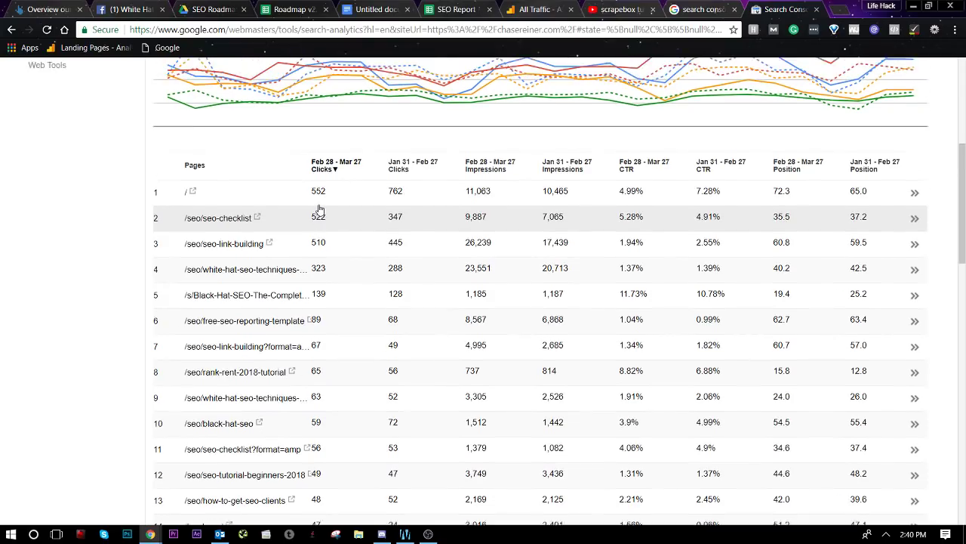
pyautogui.scroll(-3, 320, 210)
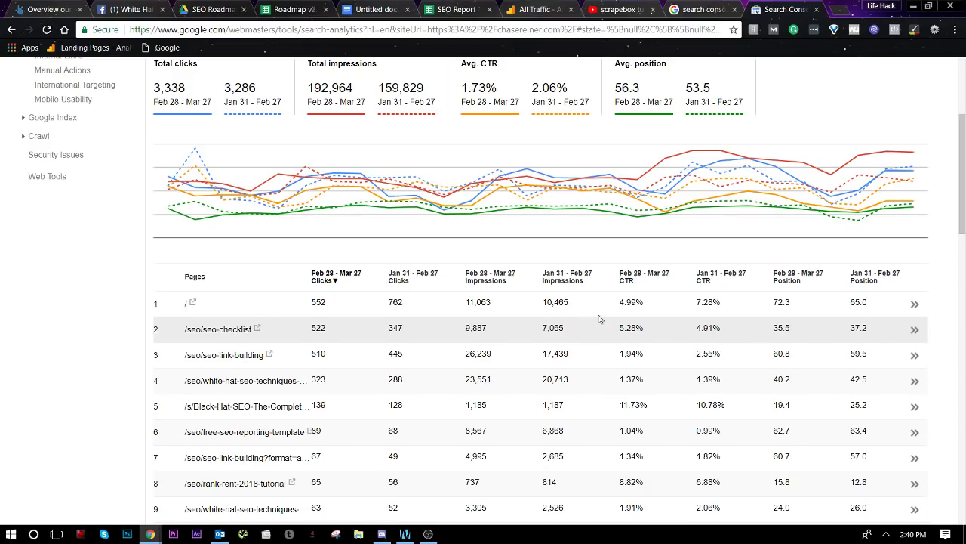
pyautogui.scroll(1, 350, 440)
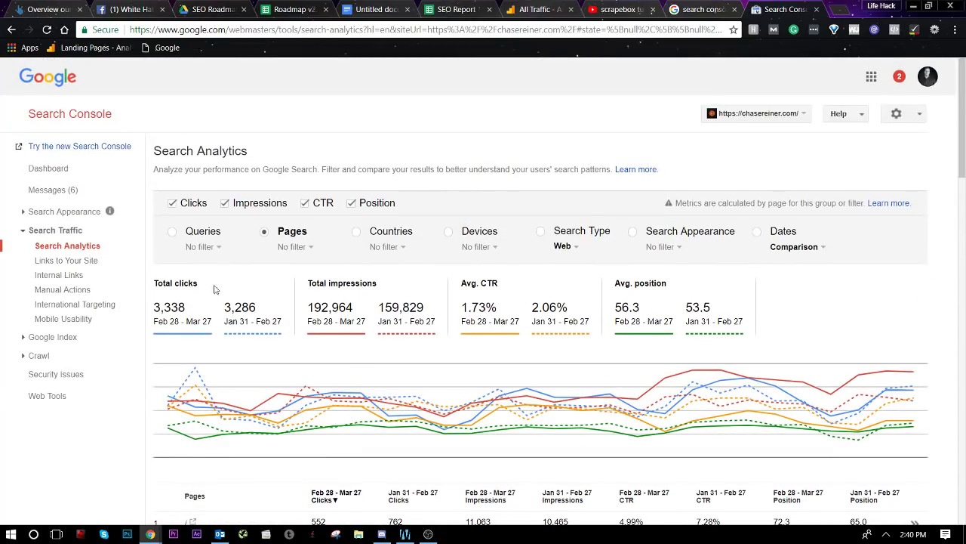
# Step: Capture the Search Analytics metrics and comparison graph as a rectangular snip with Snipping Tool
pyautogui.click(11, 534)
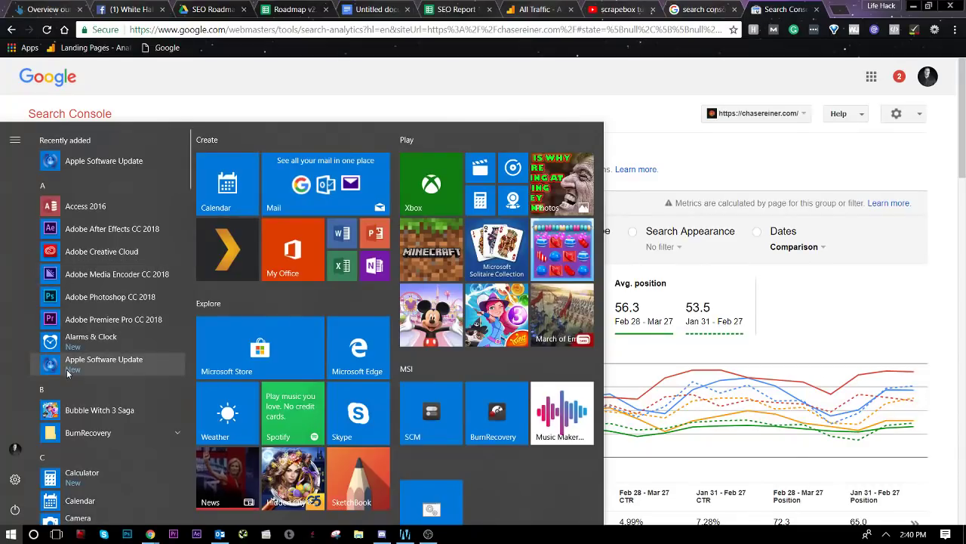
pyautogui.write('snipp')
pyautogui.press('Return')
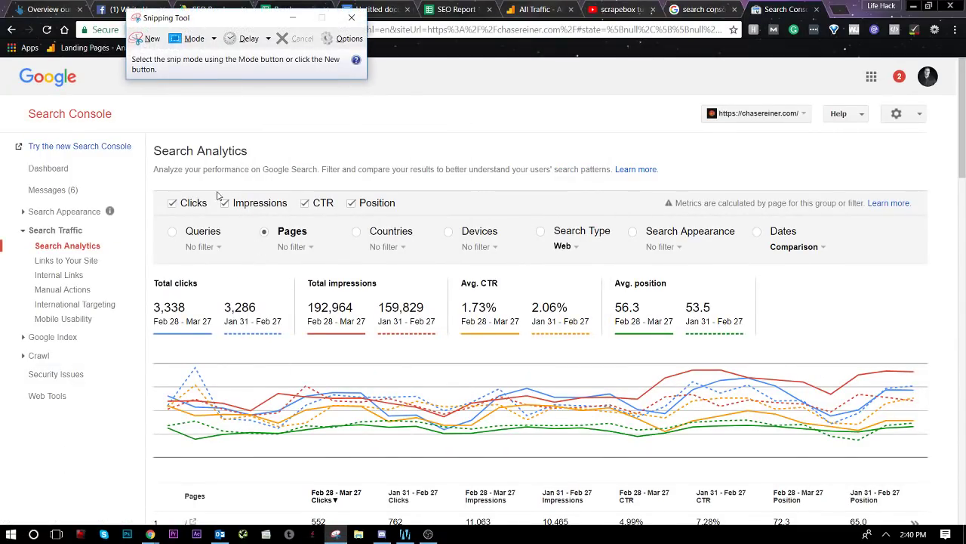
pyautogui.click(147, 38)
pyautogui.moveTo(122, 166); pyautogui.dragTo(961, 509)
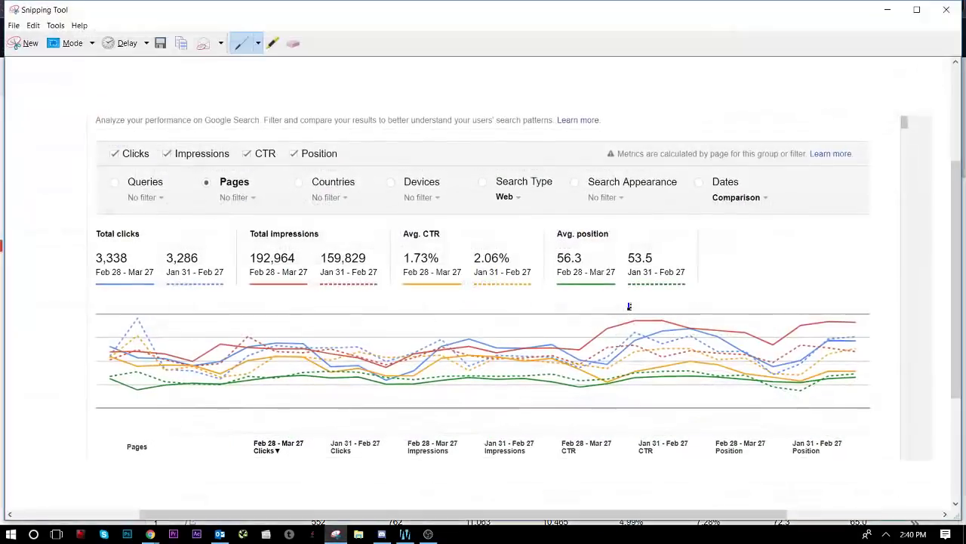
# Step: Save the snip as a PNG named "search console data metric" in the Camera Roll folder and close Snipping Tool
pyautogui.click(160, 43)
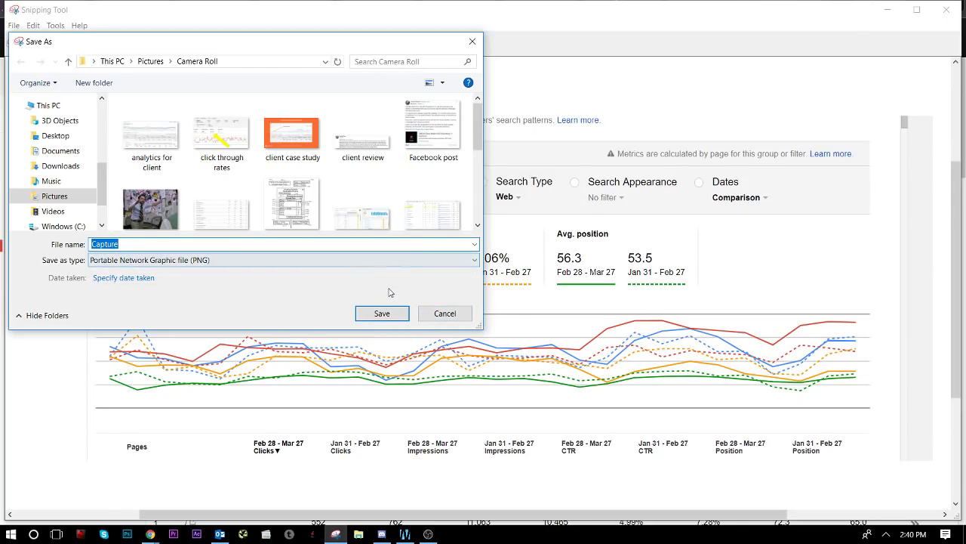
pyautogui.scroll(-2, 413, 210)
pyautogui.scroll(2, 413, 210)
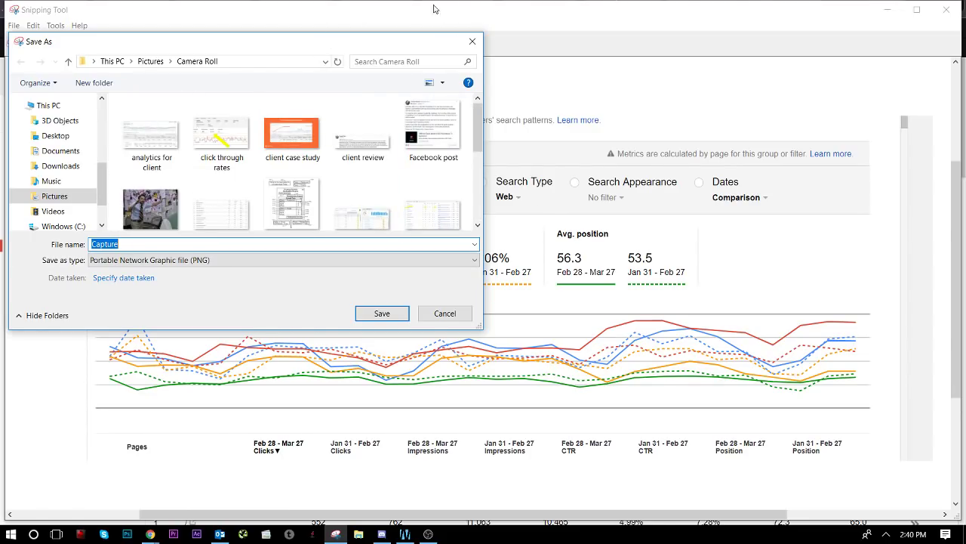
pyautogui.moveTo(394, 3); pyautogui.dragTo(387, 36)
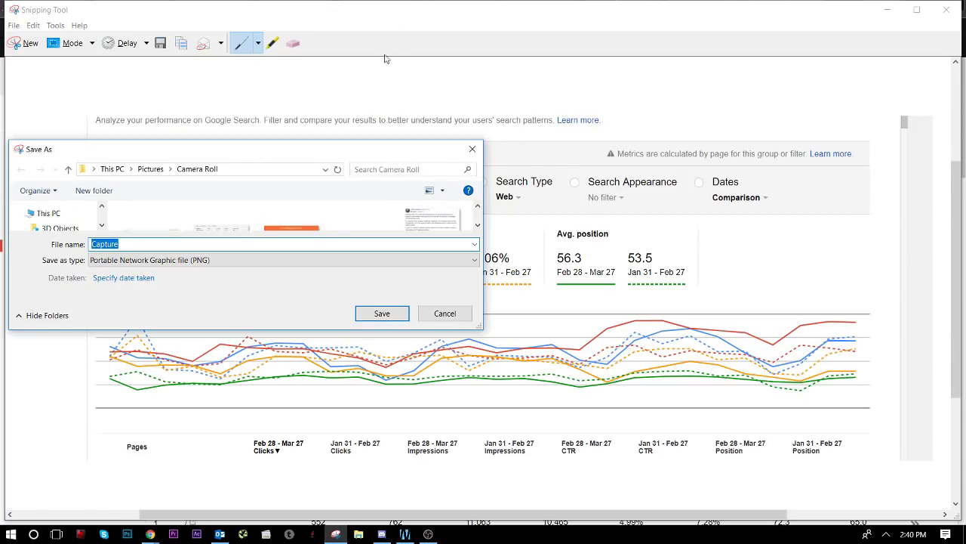
pyautogui.moveTo(366, 142); pyautogui.dragTo(625, 60)
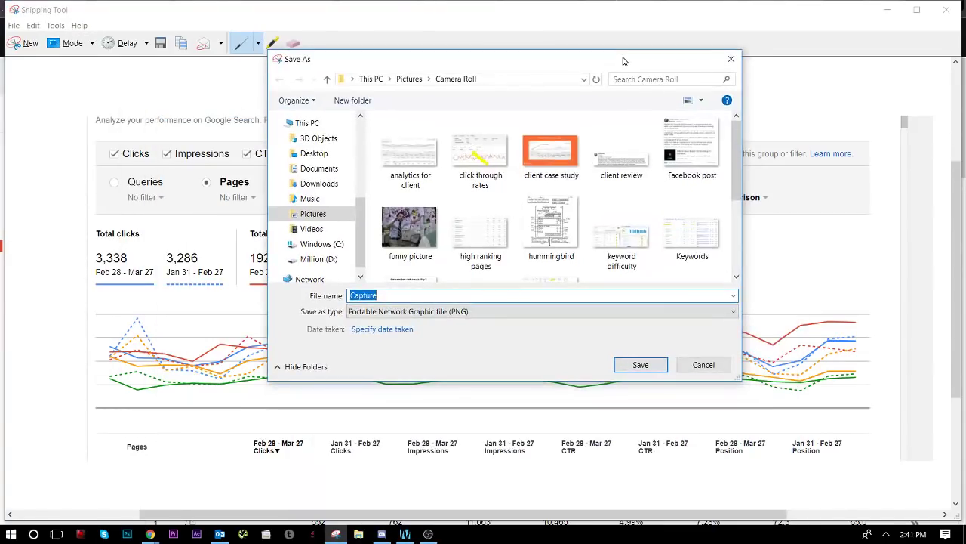
pyautogui.write('sear')
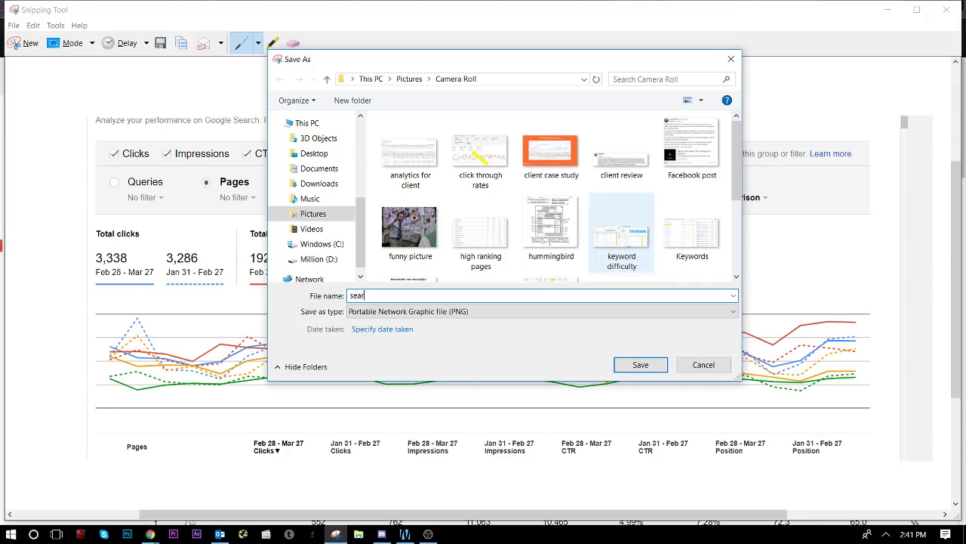
pyautogui.write('ch console data')
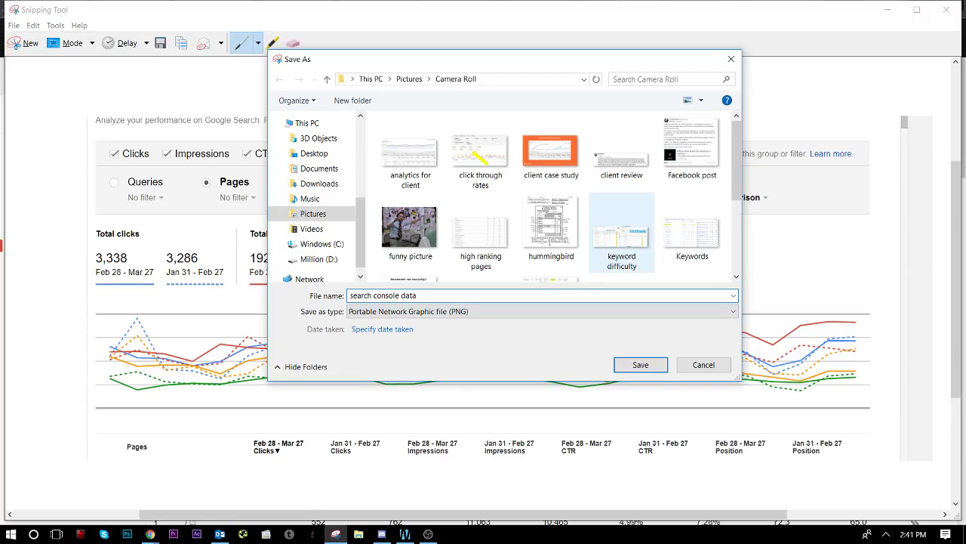
pyautogui.write(' metric')
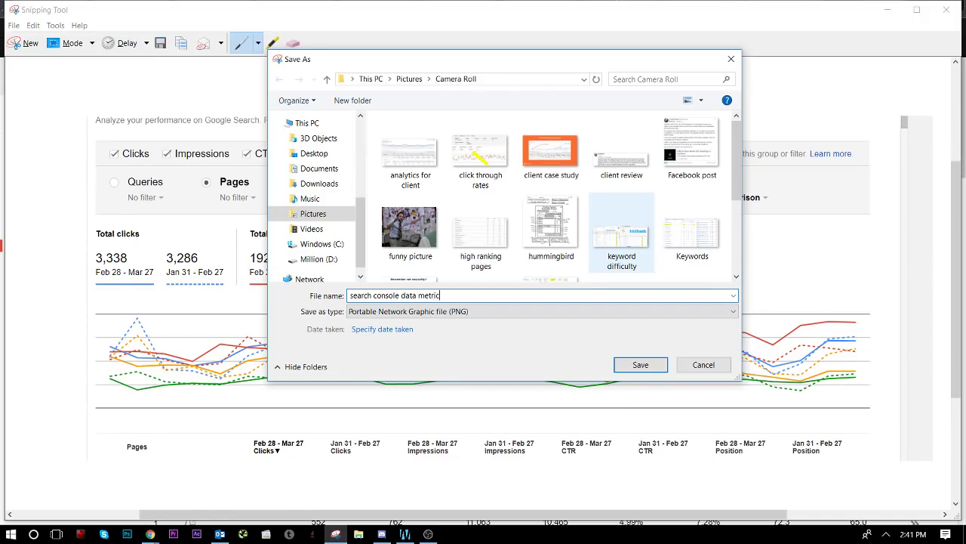
pyautogui.press('Return')
pyautogui.click(946, 9)
# Step: Review the Analytics organic Source/Medium period comparison alongside the page-level comparison in the Search Console Search Analytics report
pyautogui.click(537, 8)
pyautogui.scroll(1, 405, 308)
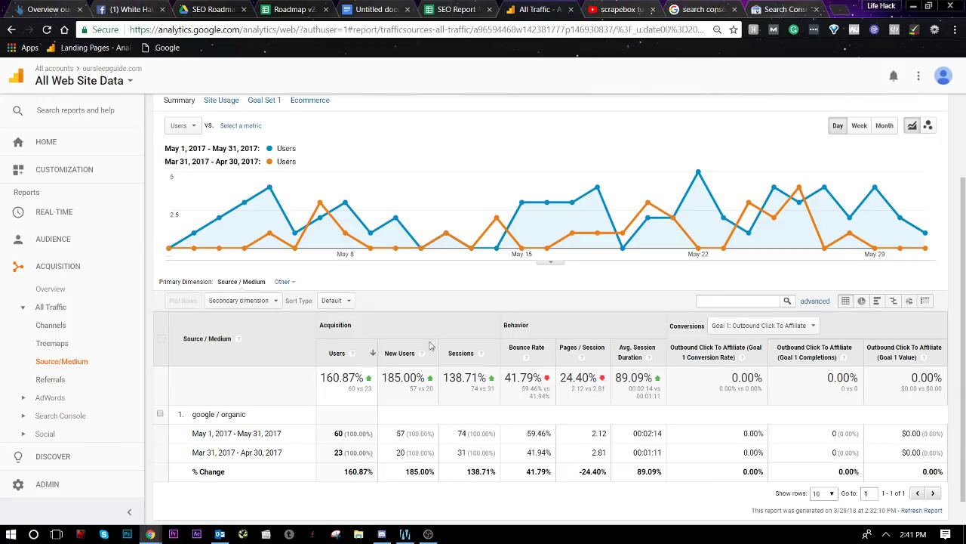
pyautogui.scroll(2, 545, 274)
pyautogui.scroll(-2, 609, 171)
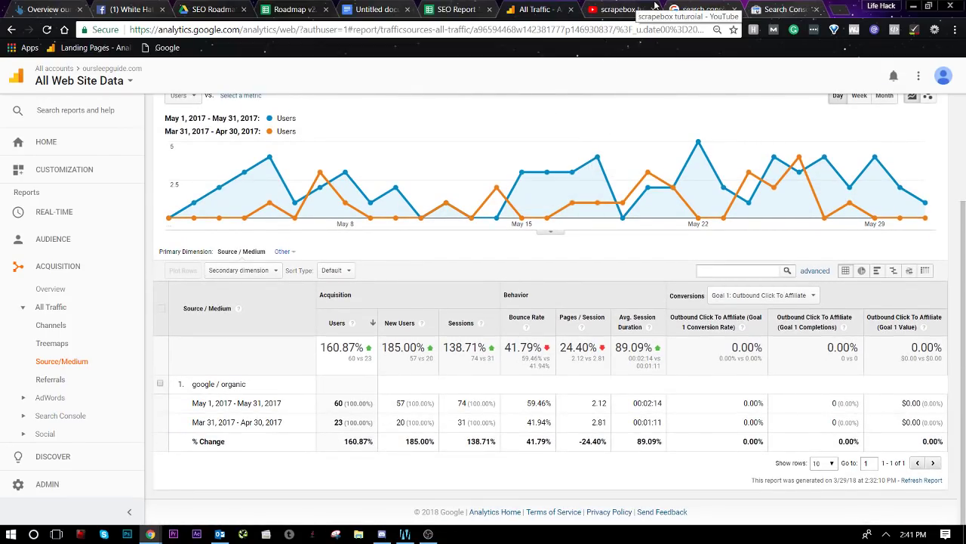
pyautogui.click(785, 9)
pyautogui.scroll(-5, 617, 187)
pyautogui.scroll(3, 618, 187)
pyautogui.scroll(1, 601, 70)
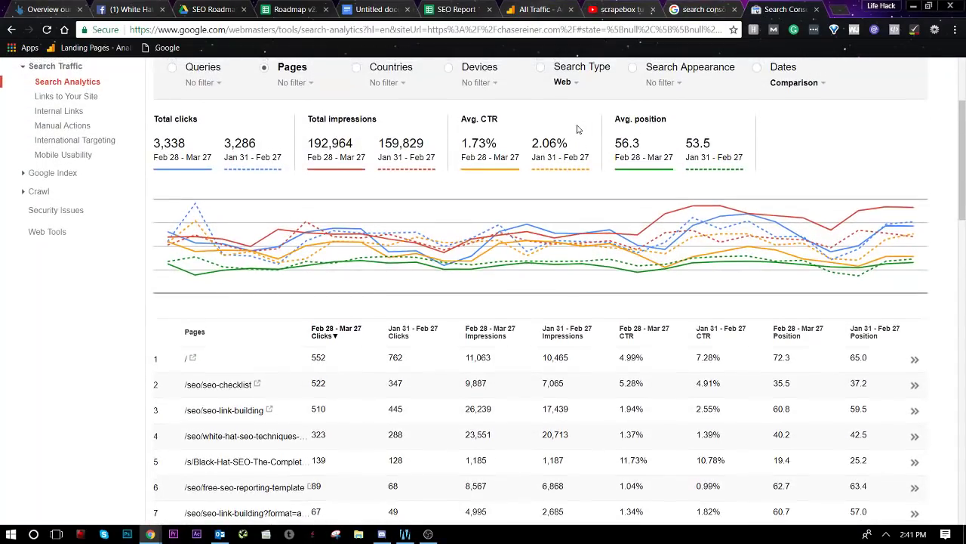
pyautogui.scroll(-3, 294, 258)
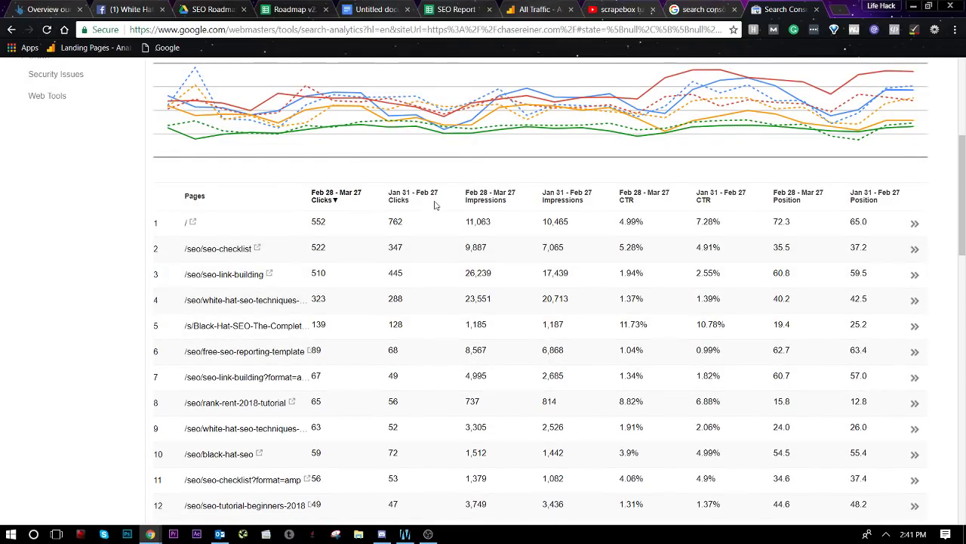
pyautogui.scroll(4, 434, 205)
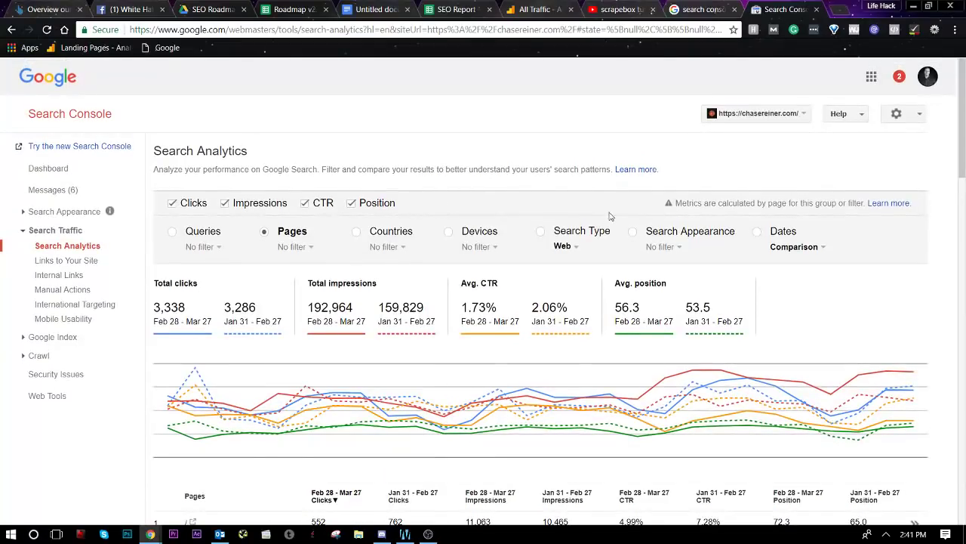
pyautogui.scroll(-4, 604, 216)
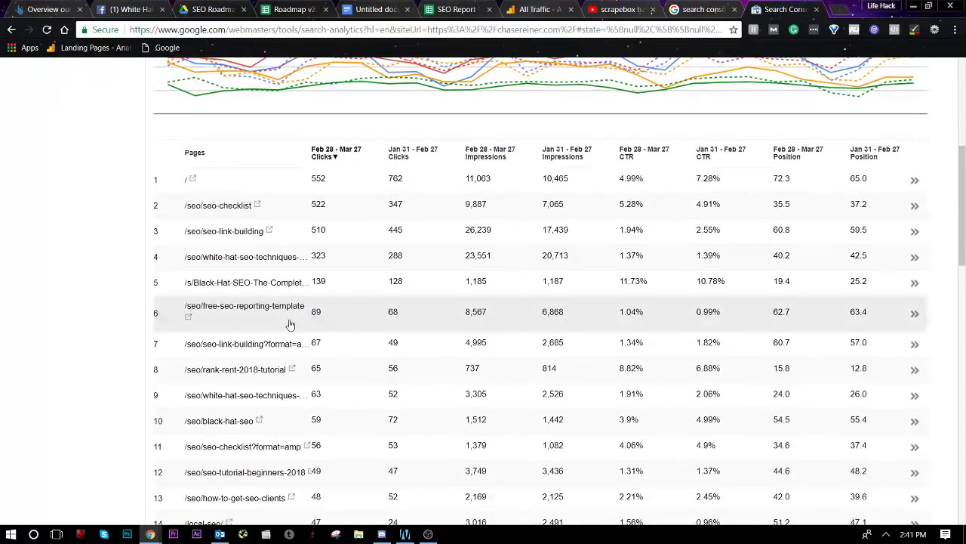
pyautogui.scroll(2, 269, 309)
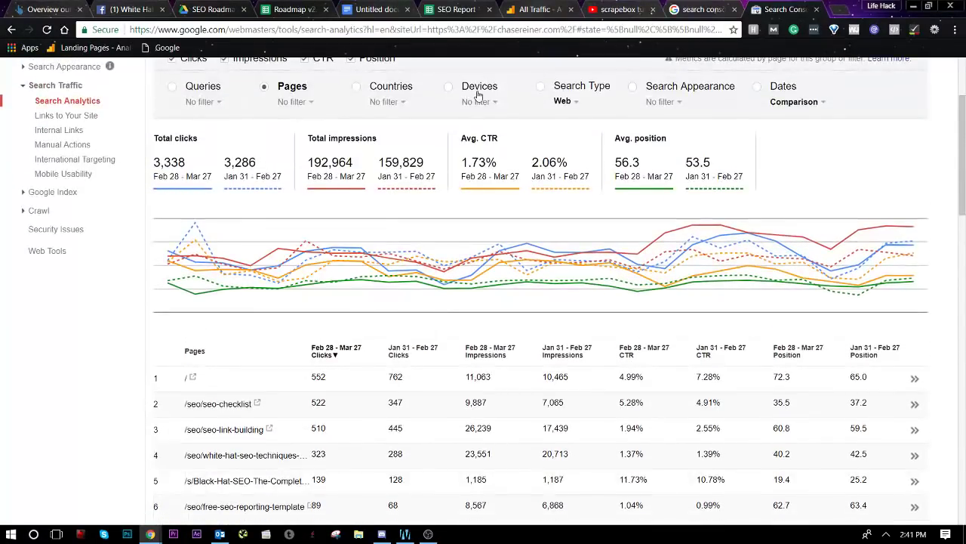
pyautogui.click(542, 9)
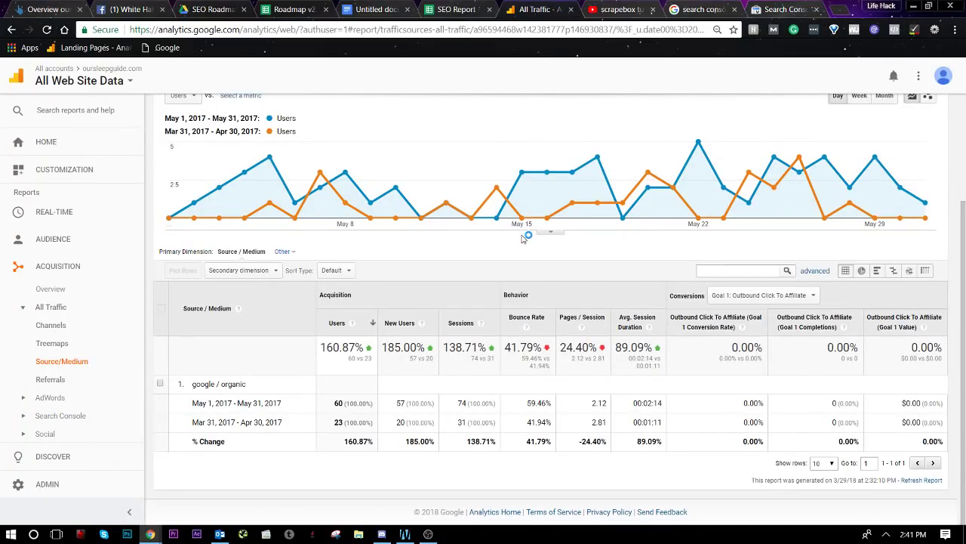
pyautogui.click(785, 9)
pyautogui.scroll(-5, 491, 255)
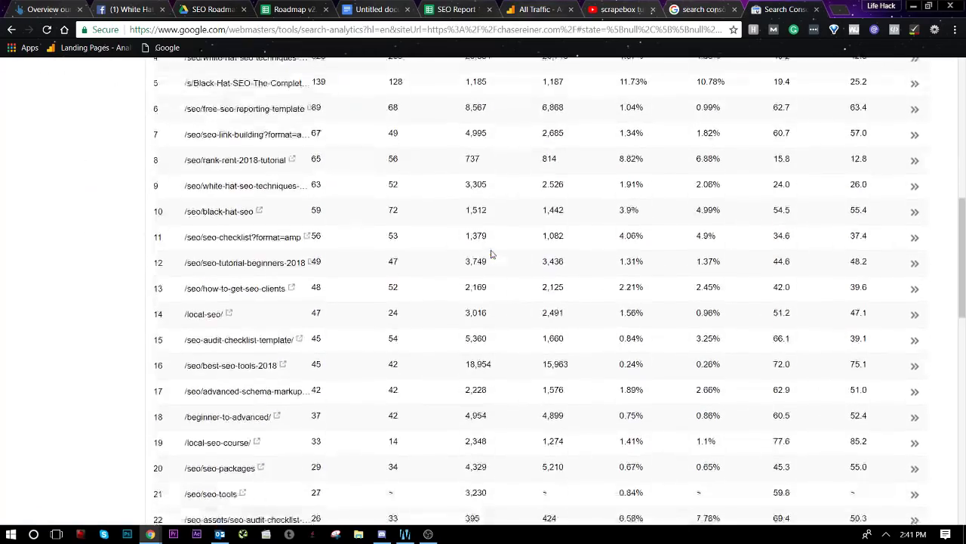
pyautogui.scroll(8, 492, 254)
pyautogui.scroll(-15, 568, 165)
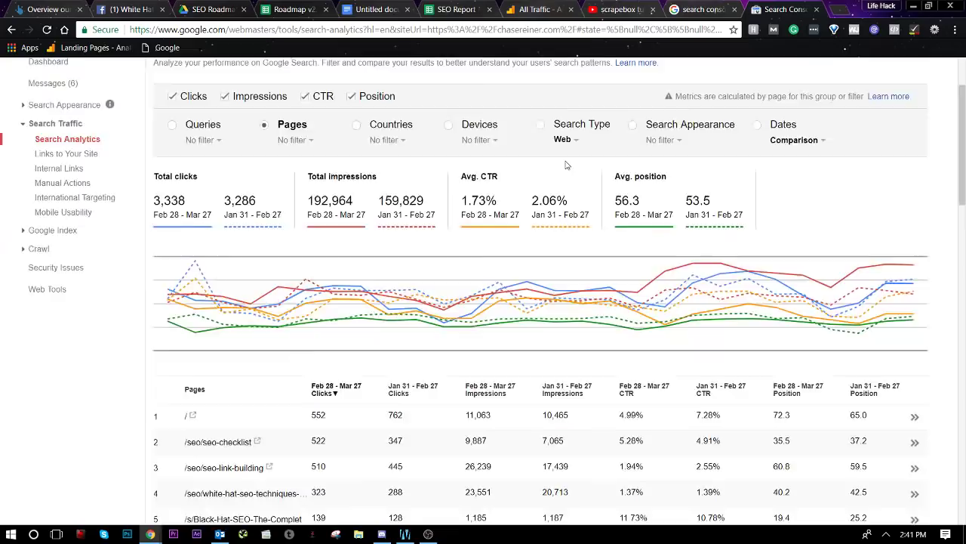
pyautogui.click(544, 9)
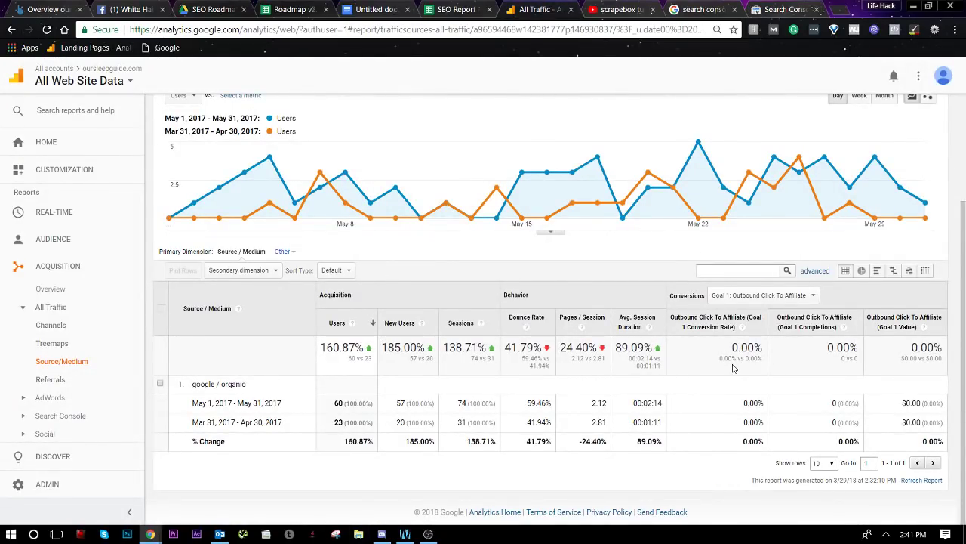
pyautogui.click(778, 6)
pyautogui.scroll(11, 443, 265)
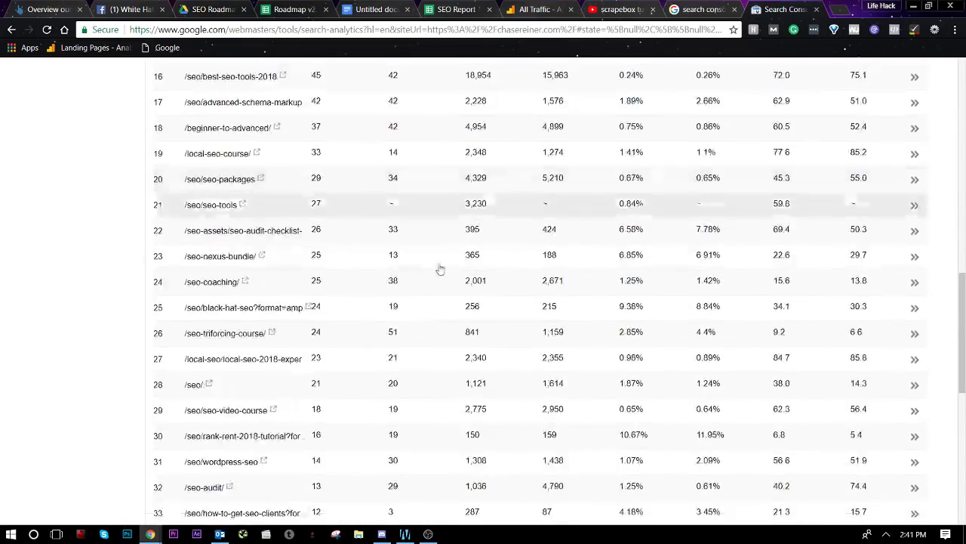
# Step: Examine how clicks for the homepage, seo-checklist and seo-link-building pages differ between the two compared periods
pyautogui.scroll(3, 338, 270)
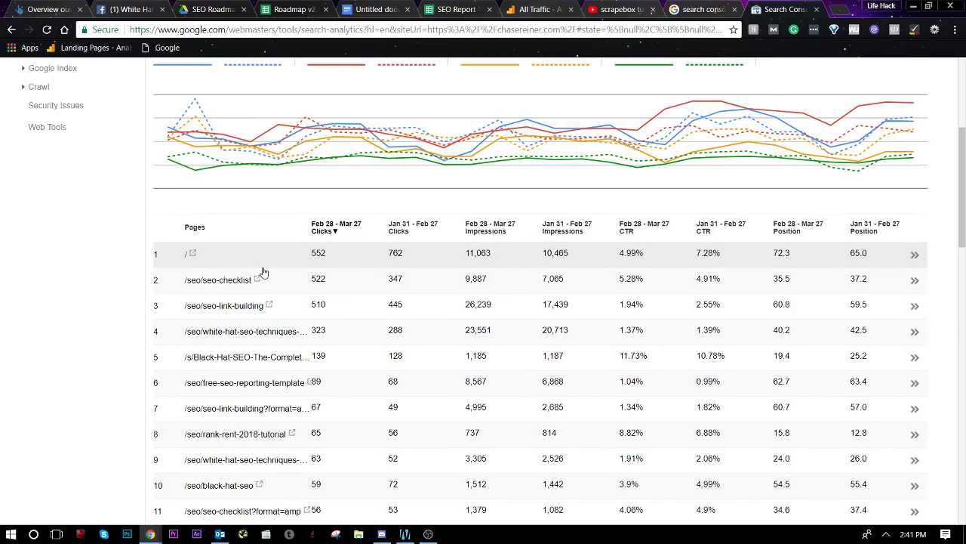
pyautogui.scroll(1, 292, 257)
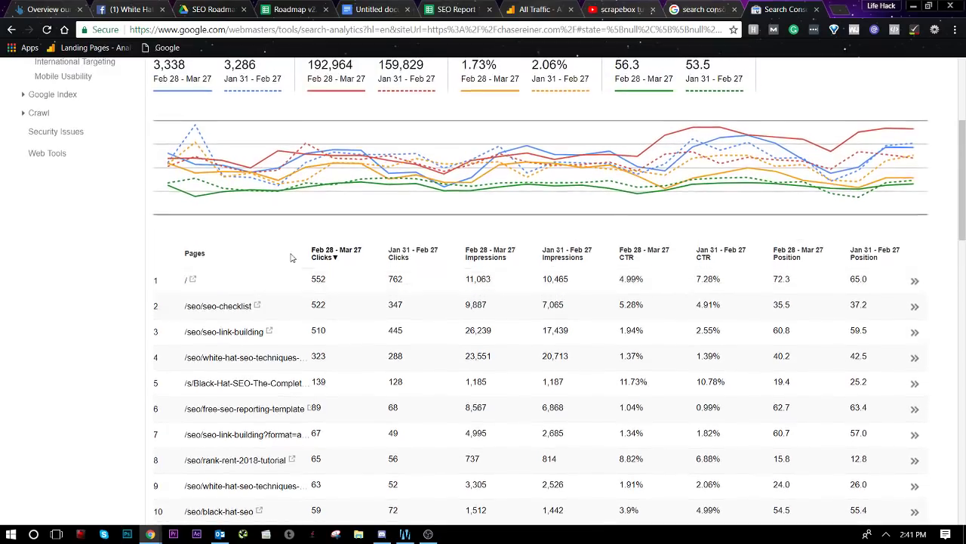
pyautogui.scroll(-1, 279, 268)
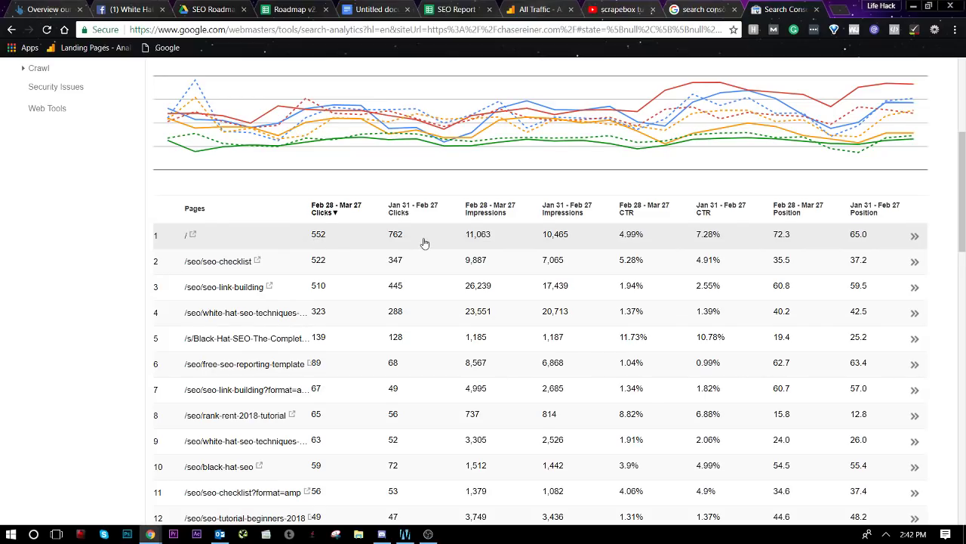
pyautogui.scroll(3, 534, 182)
pyautogui.scroll(-4, 367, 215)
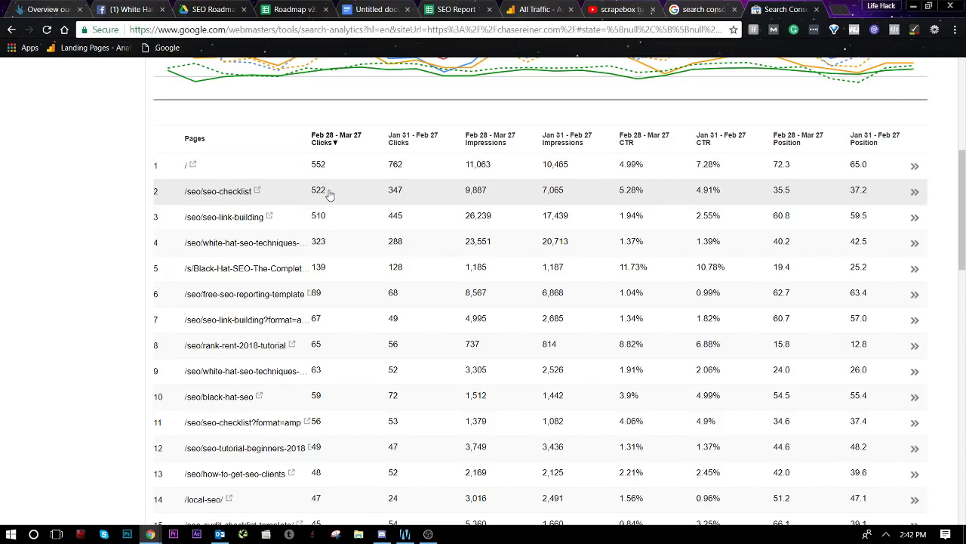
pyautogui.scroll(1, 377, 202)
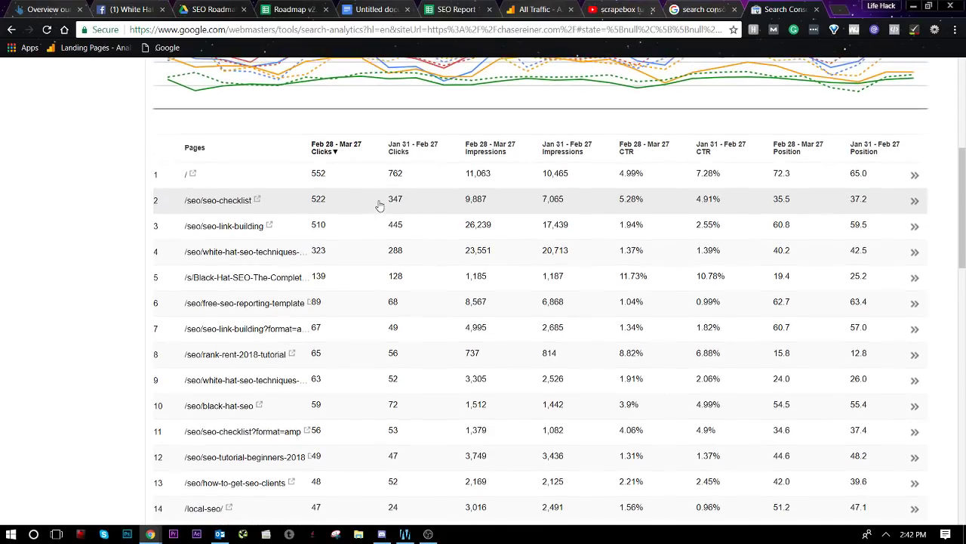
pyautogui.scroll(1, 352, 200)
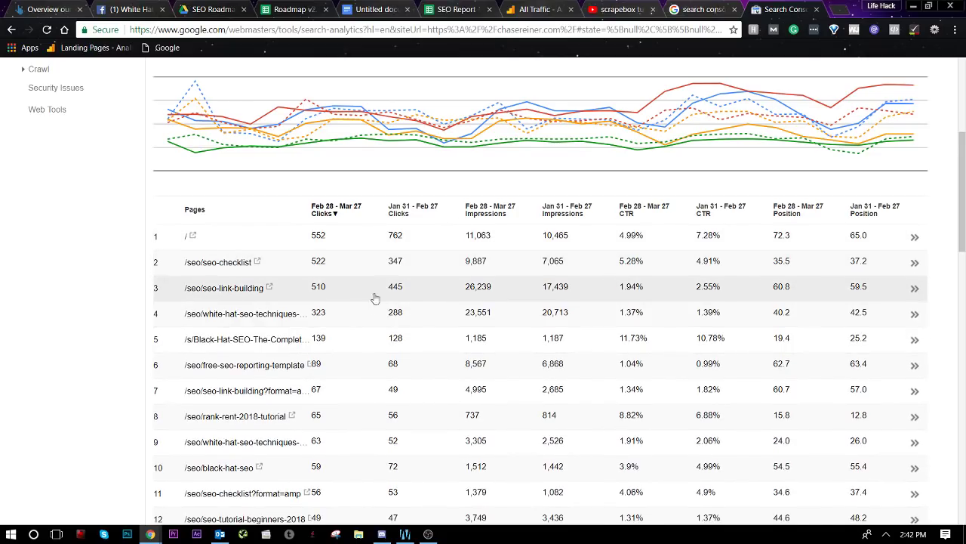
pyautogui.scroll(4, 278, 261)
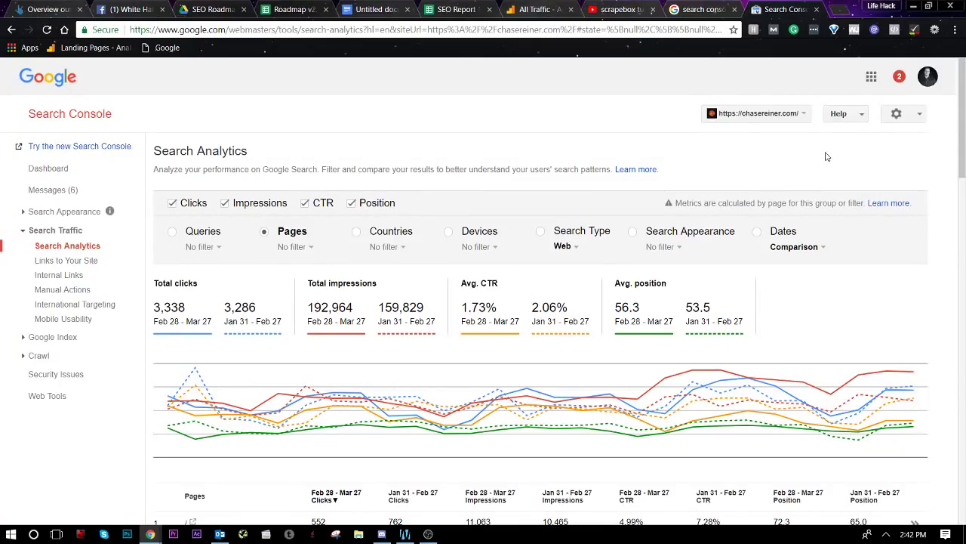
# Step: Add the heading "Search Console" below the analytics screenshot in the untitled report document
pyautogui.click(706, 9)
pyautogui.click(533, 8)
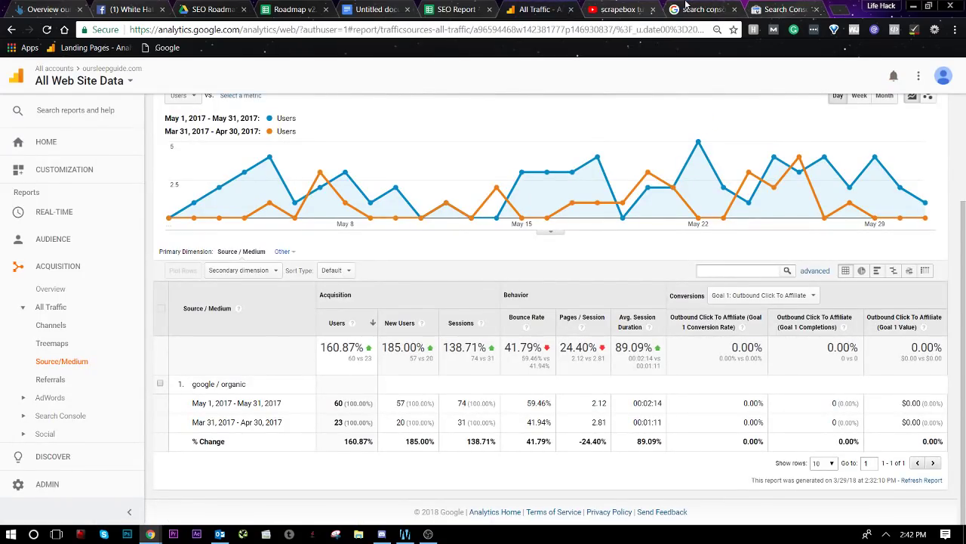
pyautogui.click(688, 6)
pyautogui.click(441, 6)
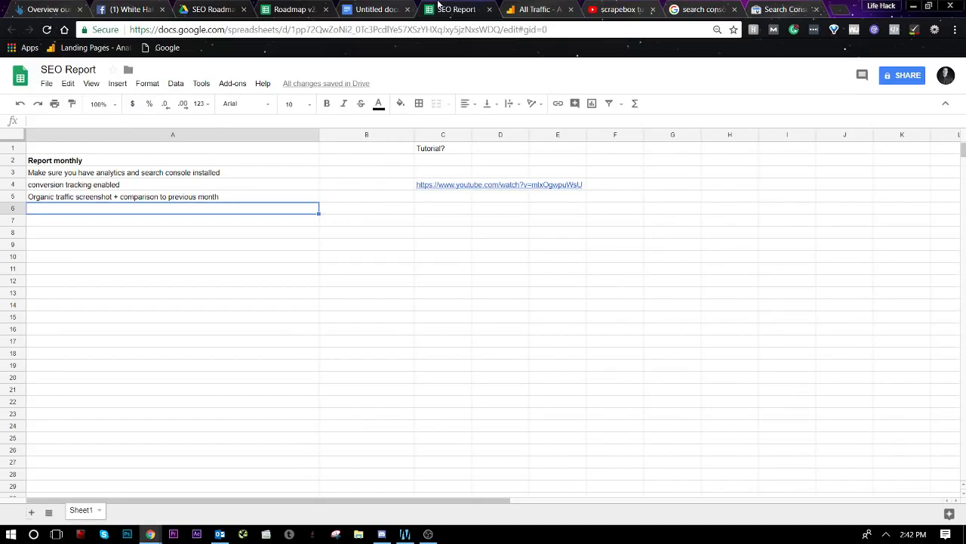
pyautogui.click(404, 9)
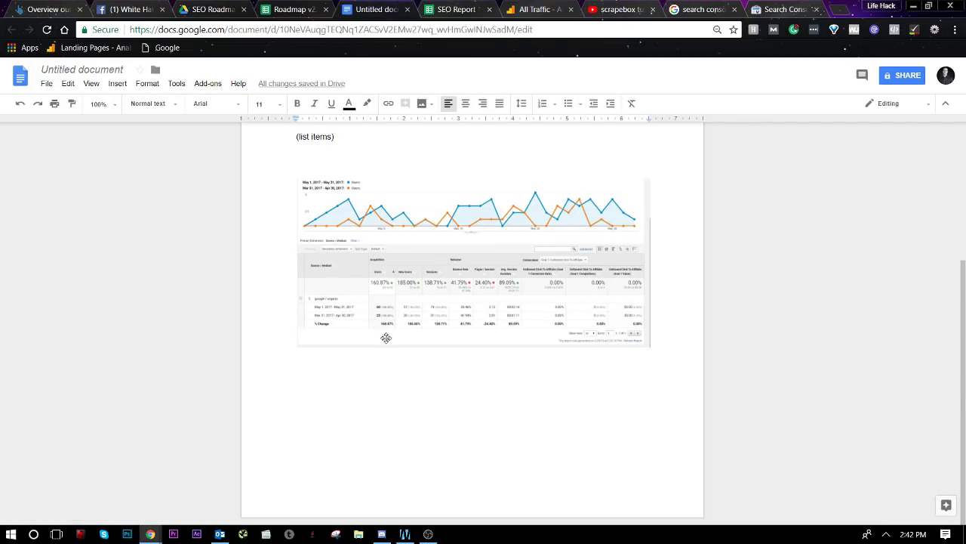
pyautogui.scroll(3, 386, 338)
pyautogui.scroll(-3, 386, 338)
pyautogui.scroll(2, 386, 338)
pyautogui.scroll(1, 386, 338)
pyautogui.scroll(-2, 386, 338)
pyautogui.write('Search Console')
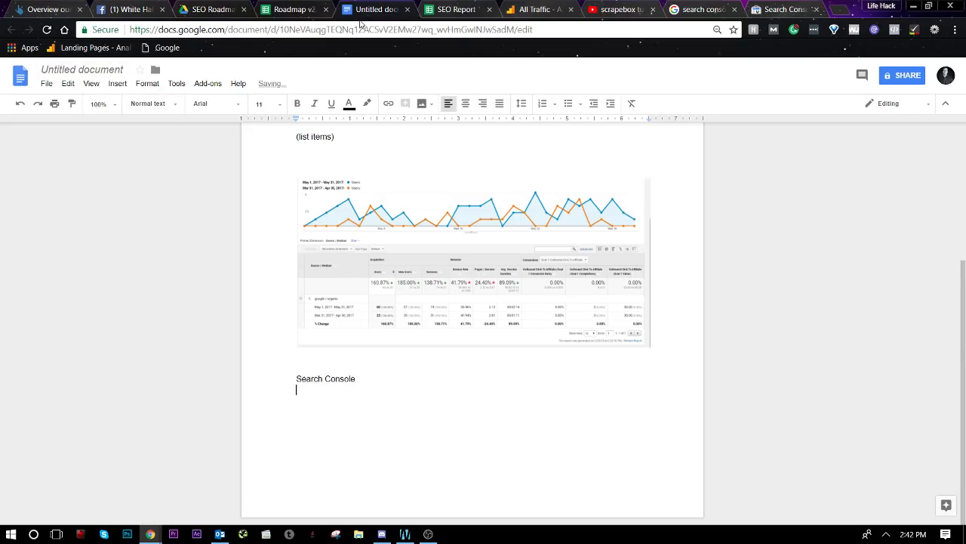
# Step: Enter "Search console traffic comparison" in cell A6 of the SEO Report spreadsheet
pyautogui.click(483, 8)
pyautogui.write('Search console traffic comparison')
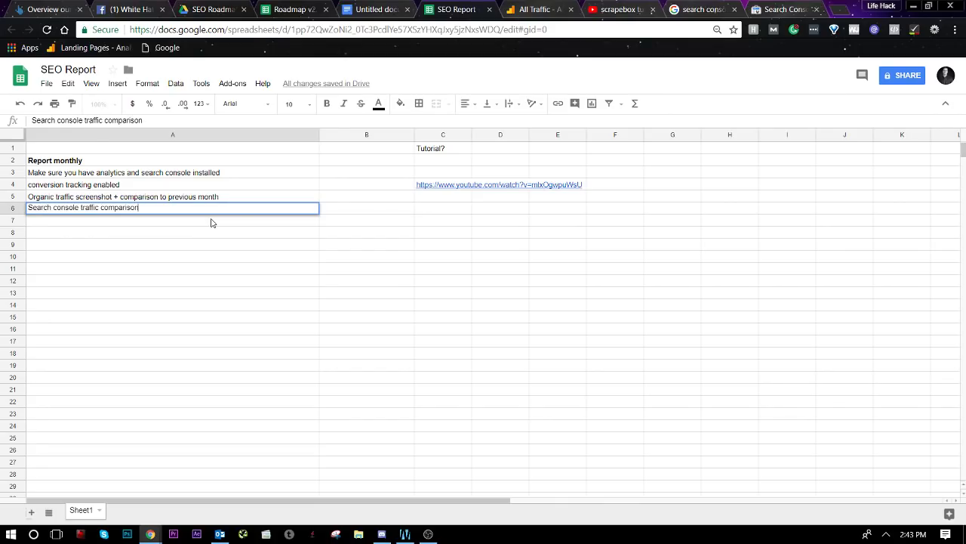
pyautogui.press('Return')
# Step: Insert the "search console data metrics" picture below the Search Console heading in the untitled report document and start a new line after it
pyautogui.click(317, 5)
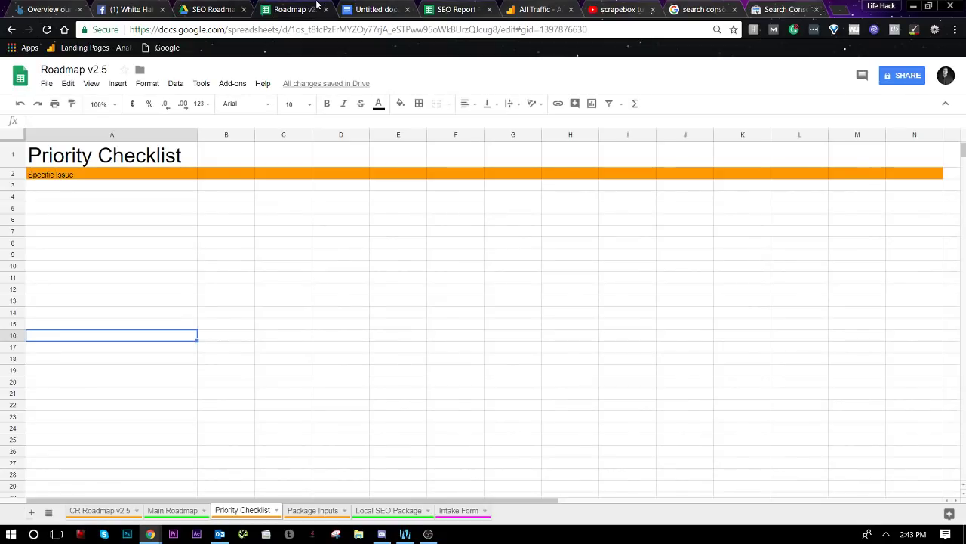
pyautogui.click(398, 5)
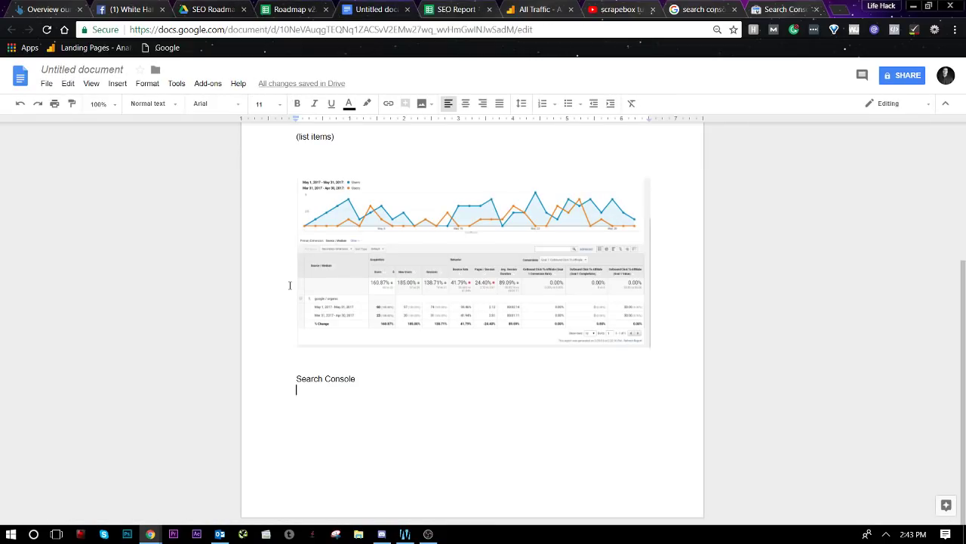
pyautogui.press('Return')
pyautogui.click(117, 83)
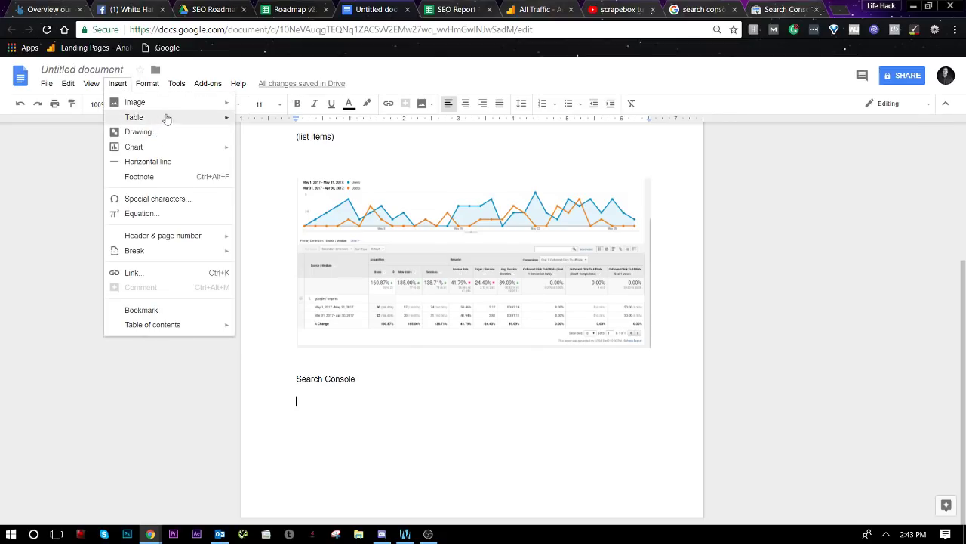
pyautogui.moveTo(185, 103)
pyautogui.click(290, 111)
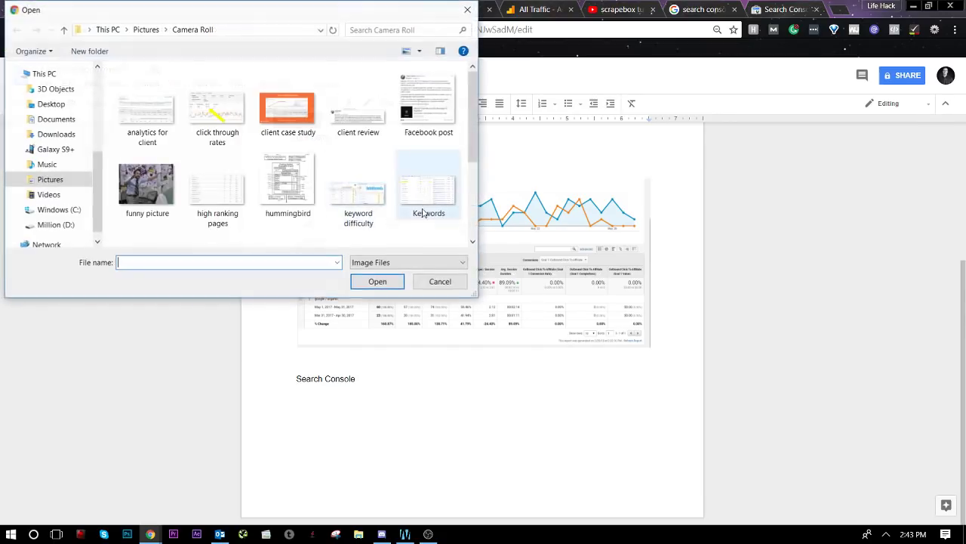
pyautogui.scroll(-3, 308, 226)
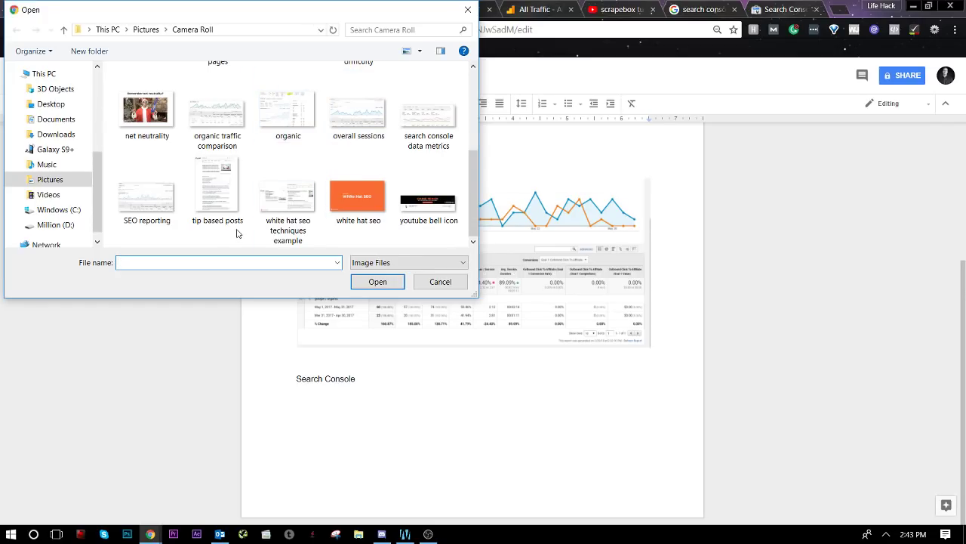
pyautogui.rightClick(236, 136)
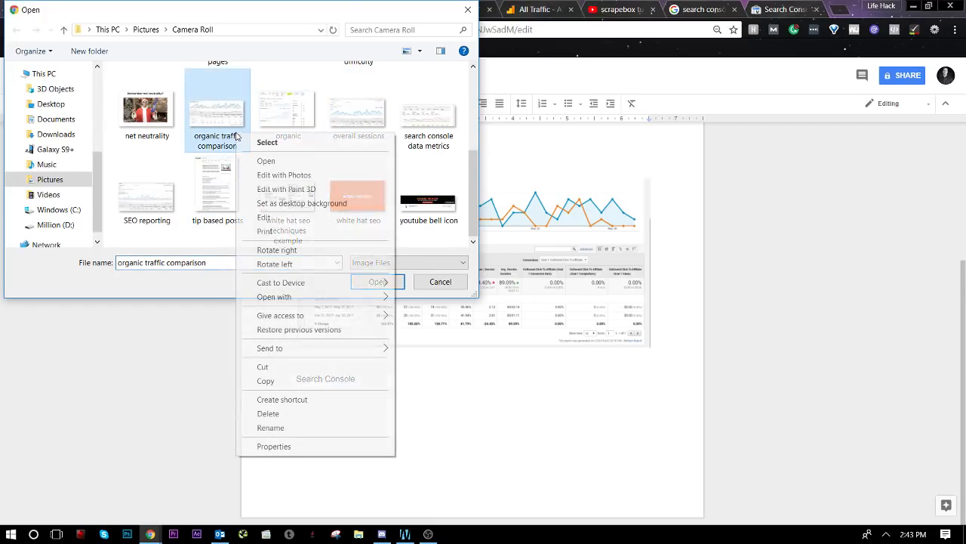
pyautogui.click(288, 114)
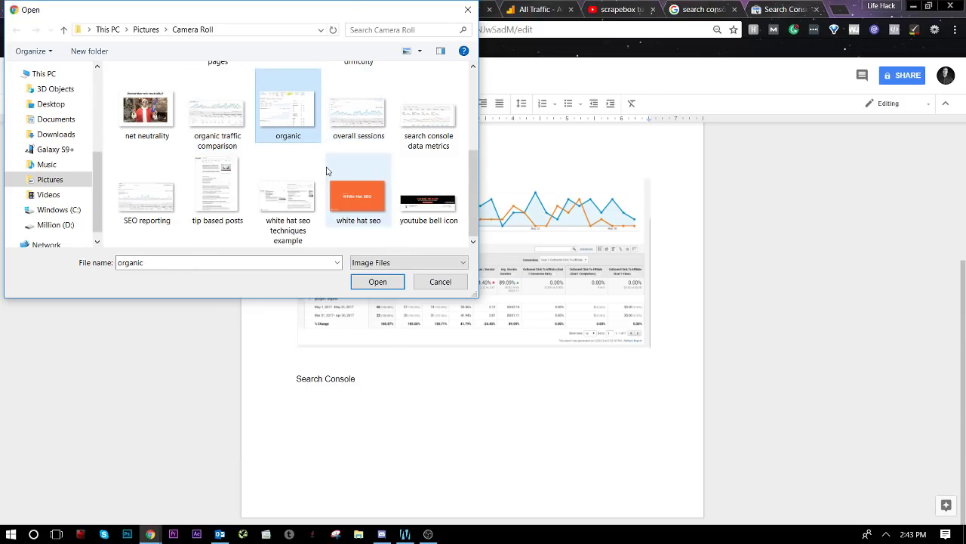
pyautogui.scroll(1, 359, 188)
pyautogui.click(406, 184)
pyautogui.doubleClick(406, 184)
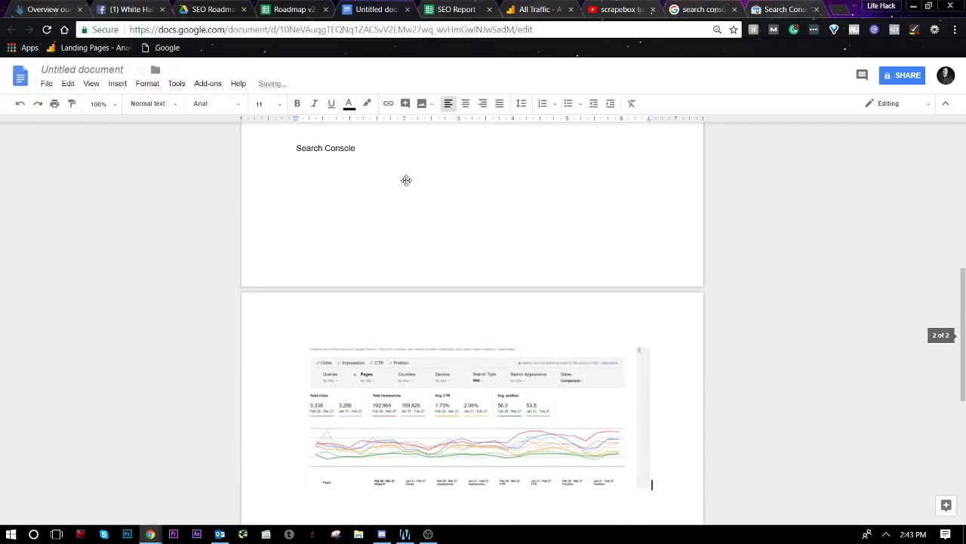
pyautogui.scroll(-5, 495, 245)
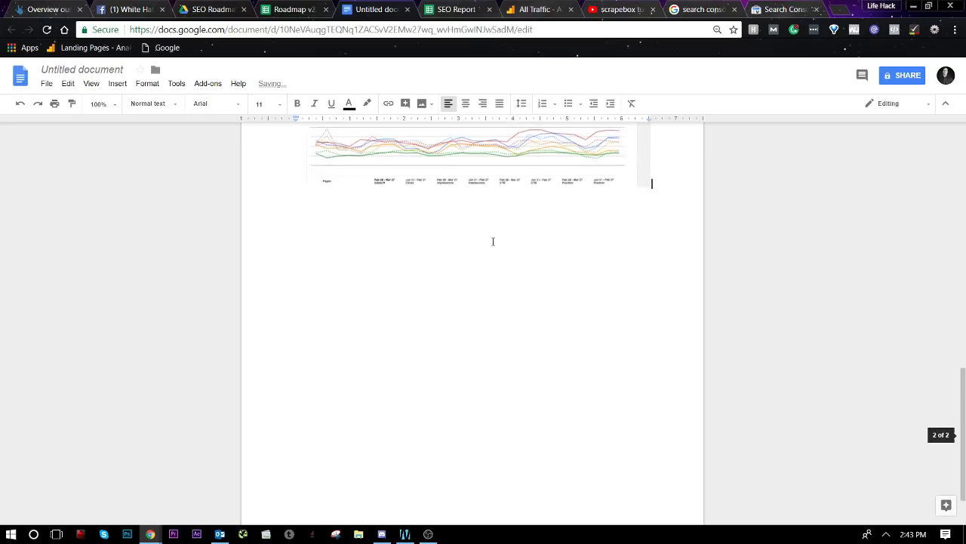
pyautogui.press('Return')
pyautogui.scroll(8, 495, 249)
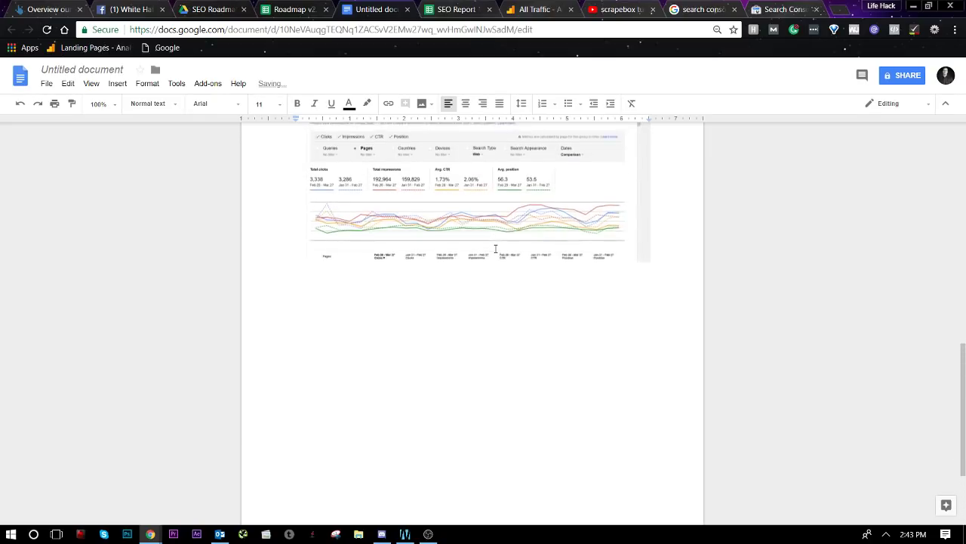
pyautogui.scroll(-7, 495, 248)
pyautogui.scroll(-3, 495, 248)
# Step: Enter "Gameplan for the next month" in cell A7 of the SEO Report spreadsheet
pyautogui.hotkey('ctrl', 'Tab')
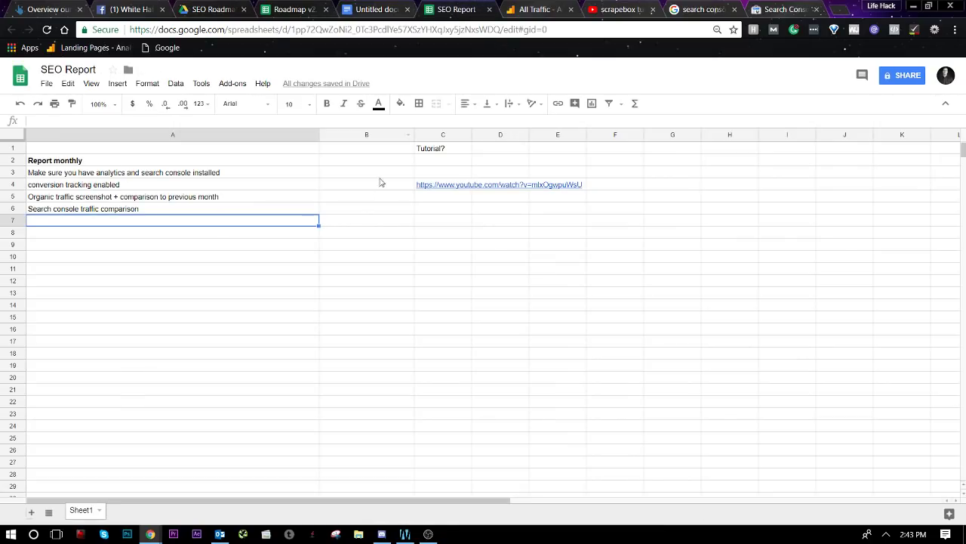
pyautogui.write('Game')
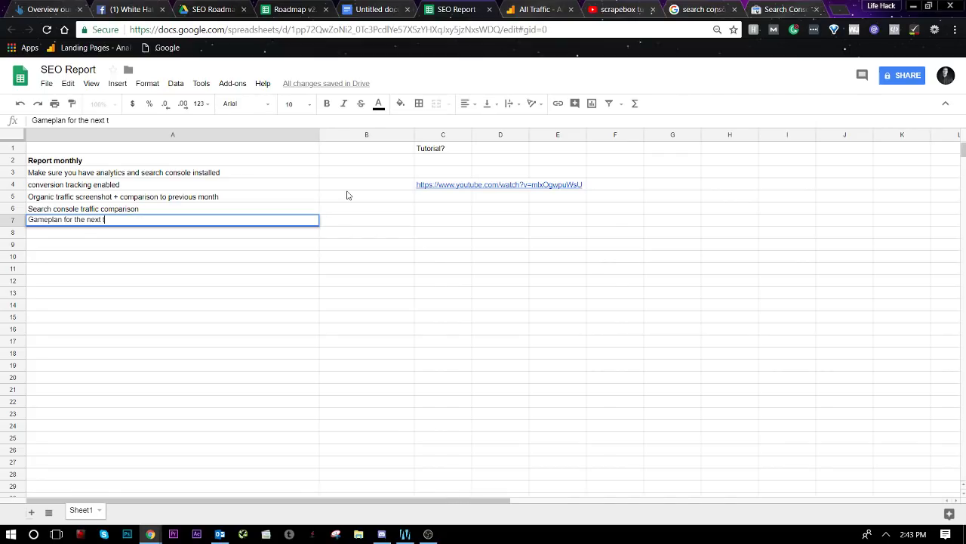
pyautogui.write('plan for the next month')
pyautogui.click(334, 284)
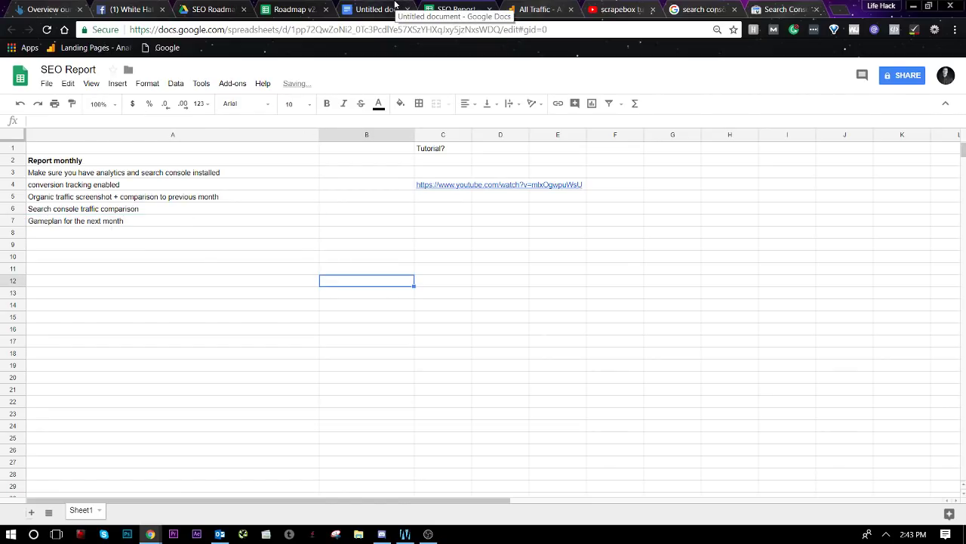
# Step: Insert one empty row below row 5, the organic traffic screenshot entry
pyautogui.rightClick(89, 197)
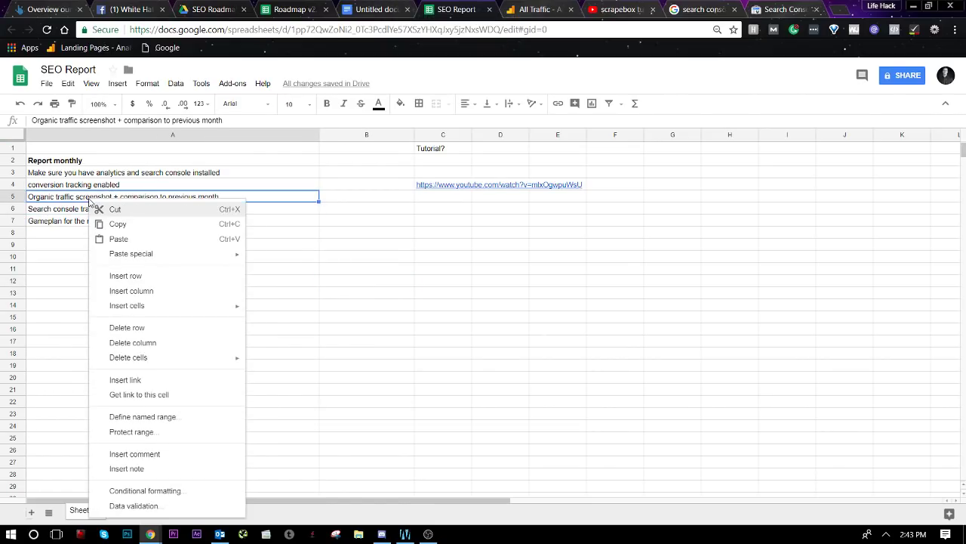
pyautogui.click(68, 193)
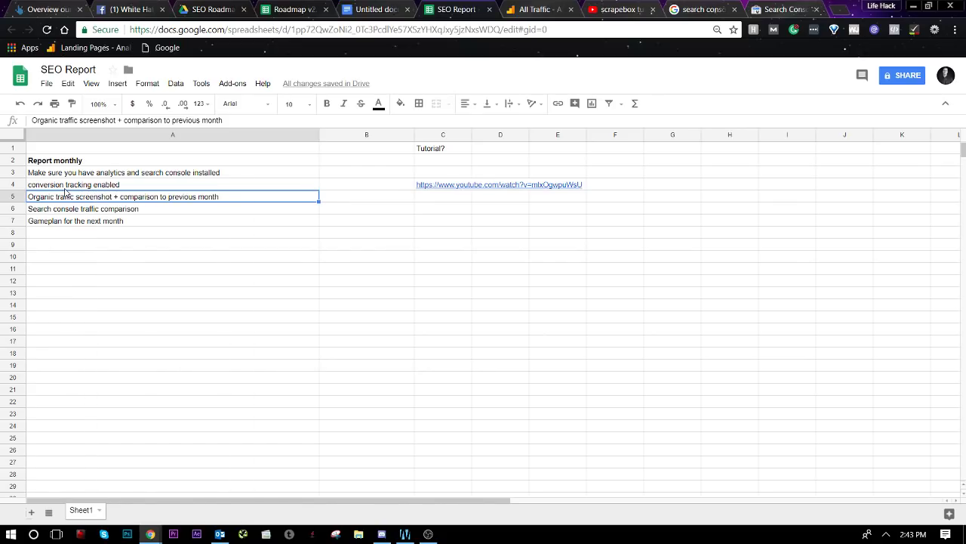
pyautogui.click(11, 196)
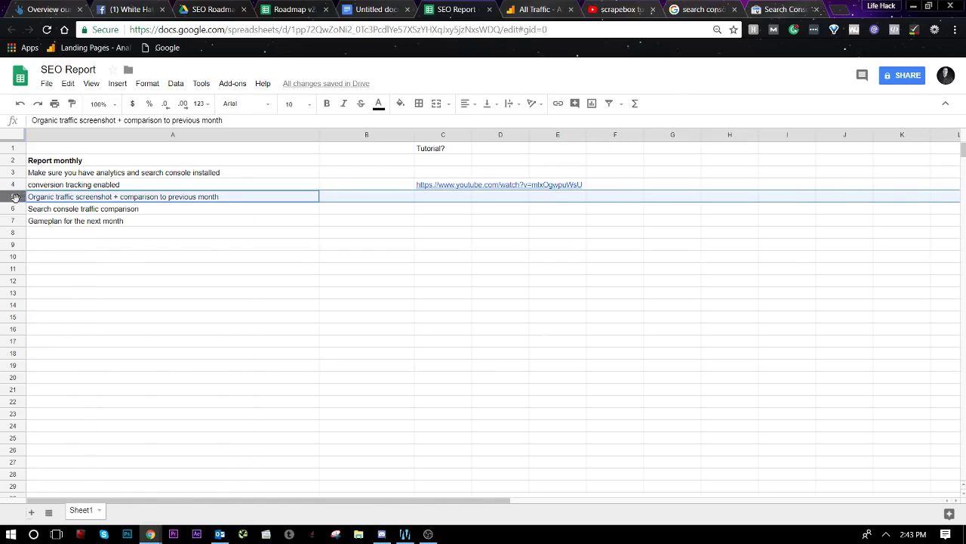
pyautogui.rightClick(16, 196)
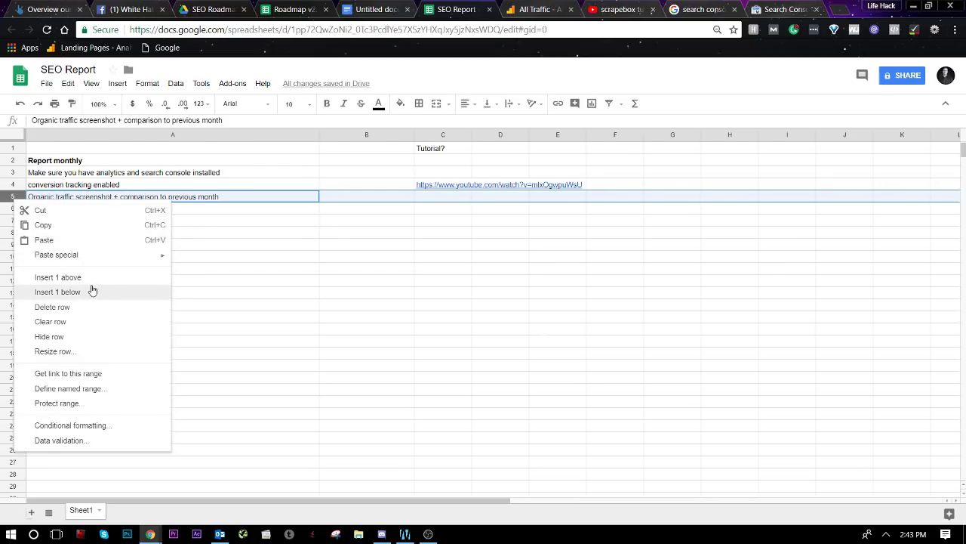
pyautogui.click(57, 291)
# Step: Enter "Initial roadmap priority checklist report" in the empty cell A6
pyautogui.click(141, 210)
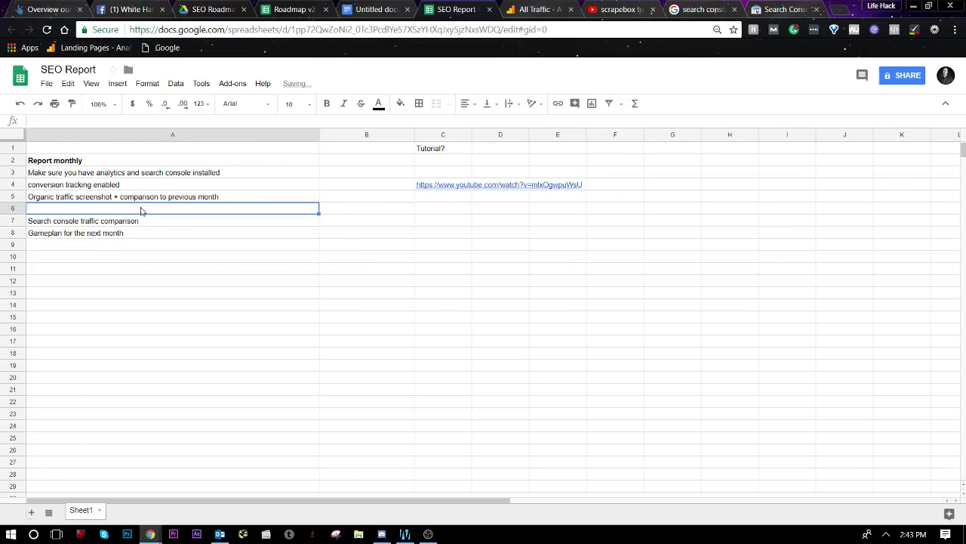
pyautogui.doubleClick(142, 207)
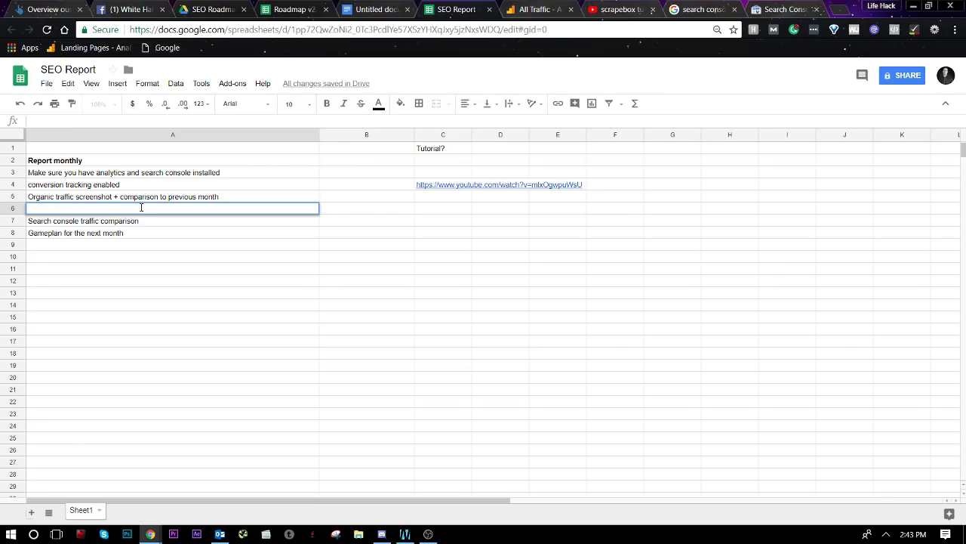
pyautogui.write('Initial roadmap  priority checklist report')
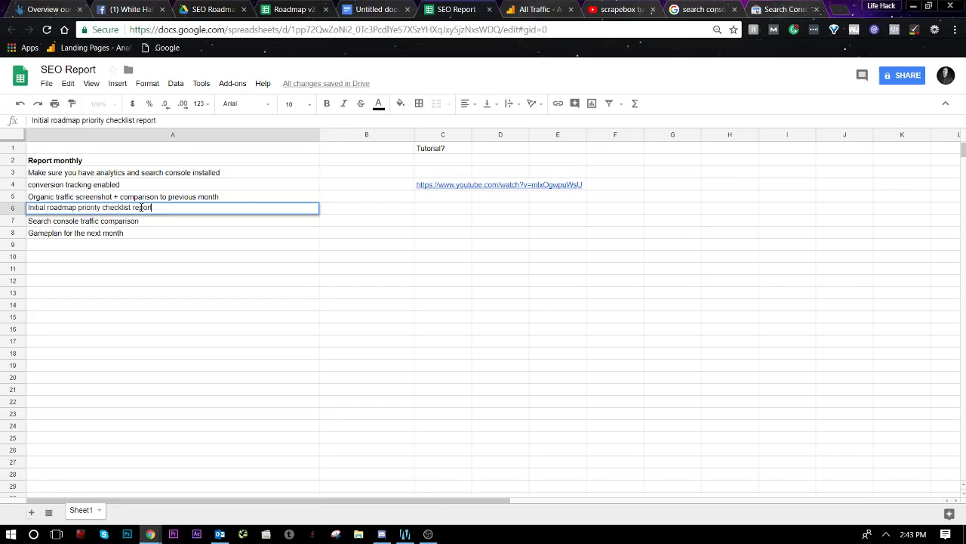
pyautogui.moveTo(242, 315); pyautogui.dragTo(238, 305)
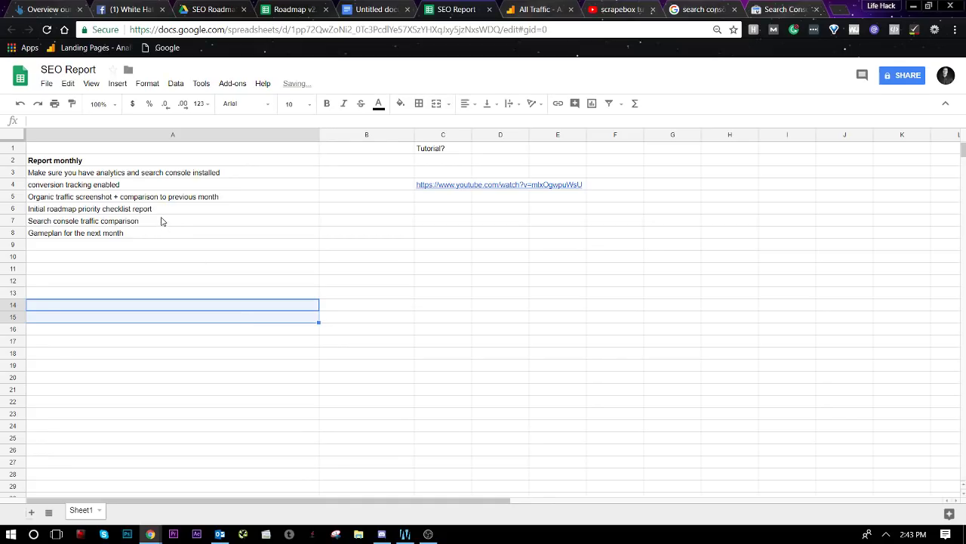
# Step: Change the text in cell A6 to "Initial roadmap priority checklist stats"
pyautogui.tripleClick(163, 209)
pyautogui.click(163, 208)
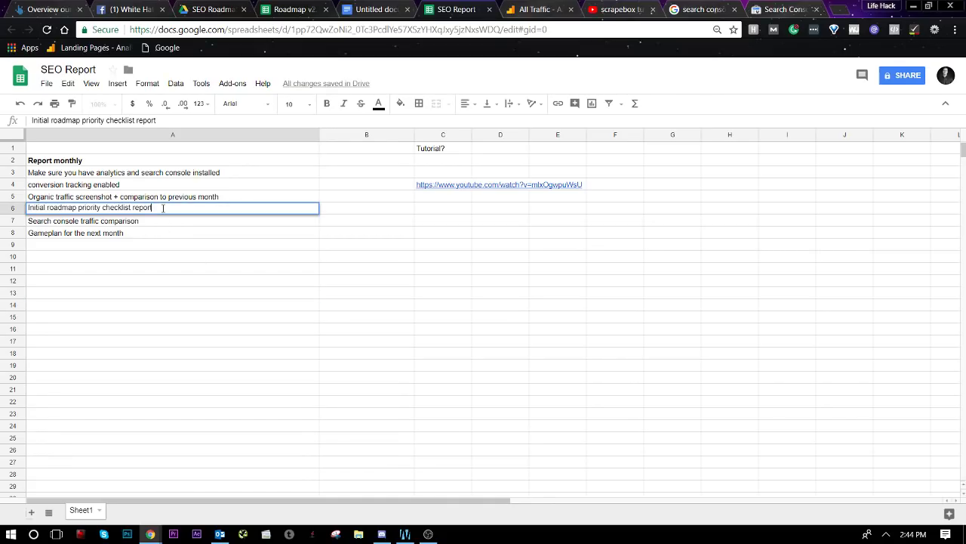
pyautogui.click(189, 332)
pyautogui.moveTo(193, 224); pyautogui.dragTo(141, 253)
pyautogui.rightClick(180, 178)
pyautogui.click(170, 184)
pyautogui.click(141, 252)
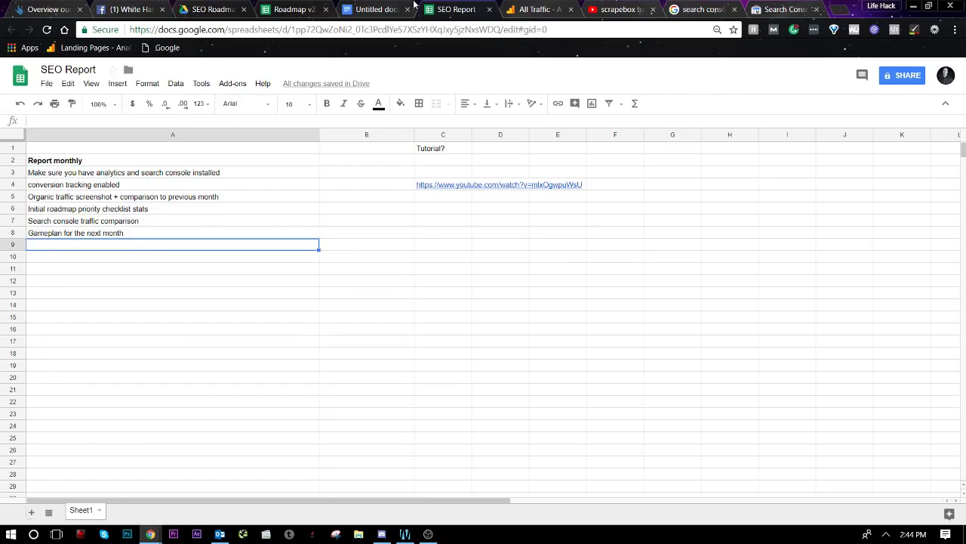
# Step: Review the untitled report document from the Month 1 introduction through the analytics and Search Console screenshots
pyautogui.click(414, 5)
pyautogui.scroll(10, 400, 177)
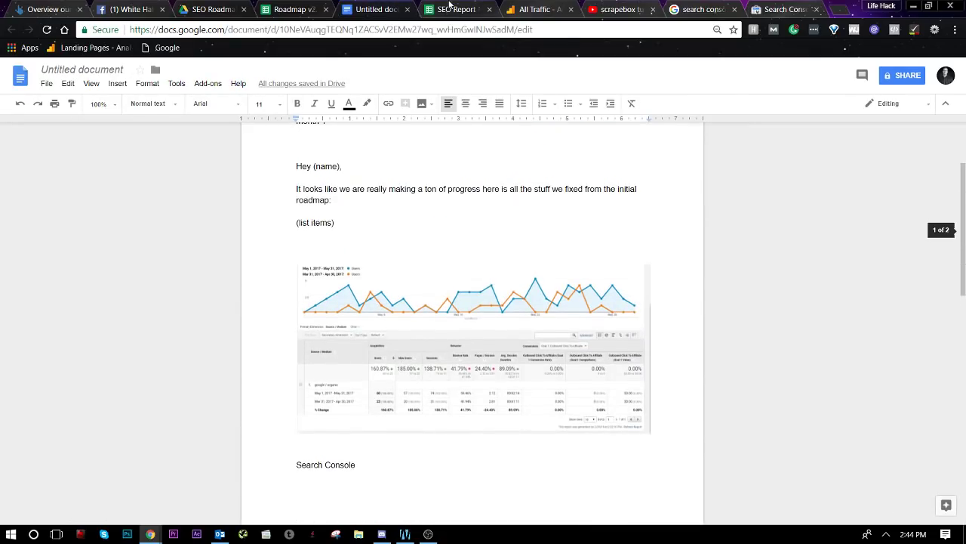
pyautogui.scroll(-10, 432, 265)
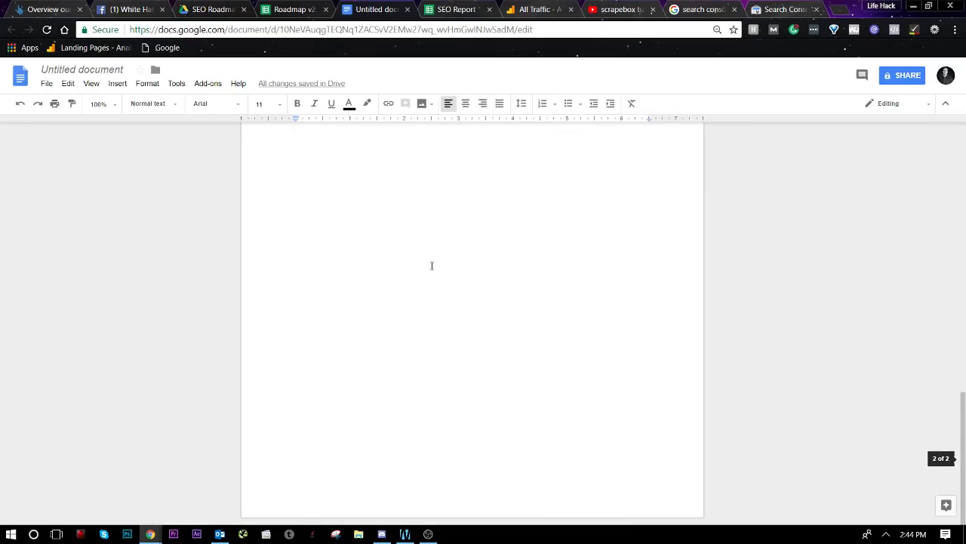
pyautogui.scroll(10, 432, 265)
pyautogui.scroll(-10, 432, 265)
pyautogui.scroll(6, 432, 265)
pyautogui.scroll(4, 431, 265)
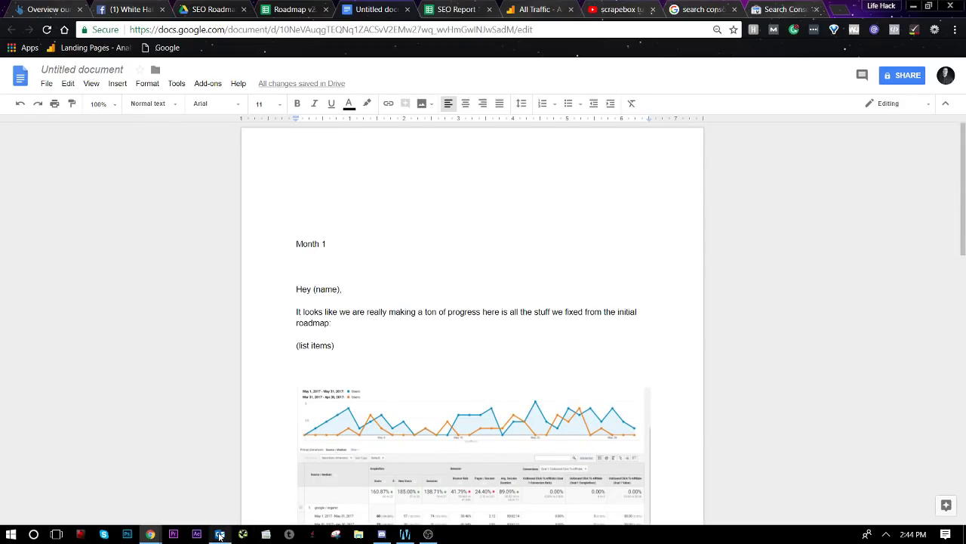
pyautogui.scroll(-4, 238, 430)
pyautogui.scroll(-5, 239, 429)
pyautogui.scroll(9, 239, 429)
pyautogui.scroll(-4, 348, 149)
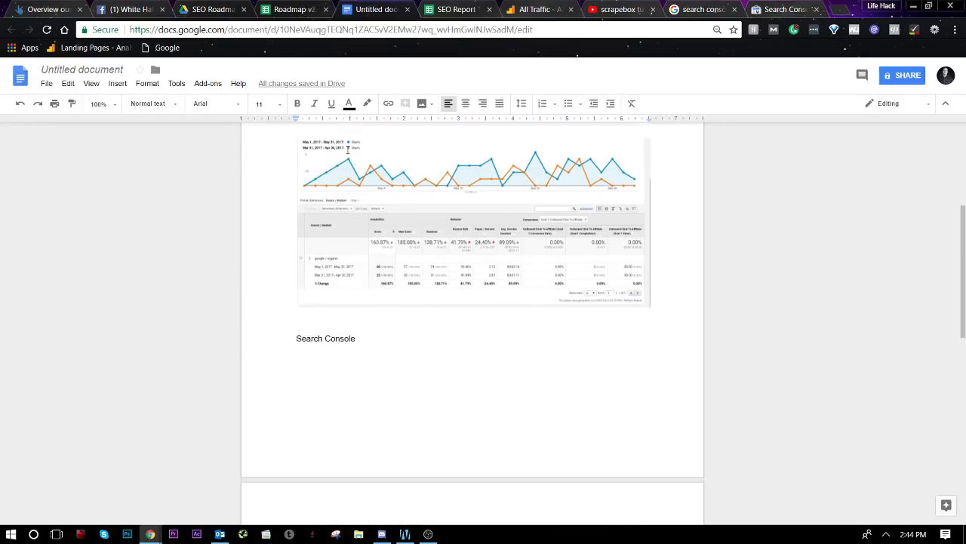
pyautogui.scroll(1, 347, 149)
pyautogui.scroll(-1, 347, 150)
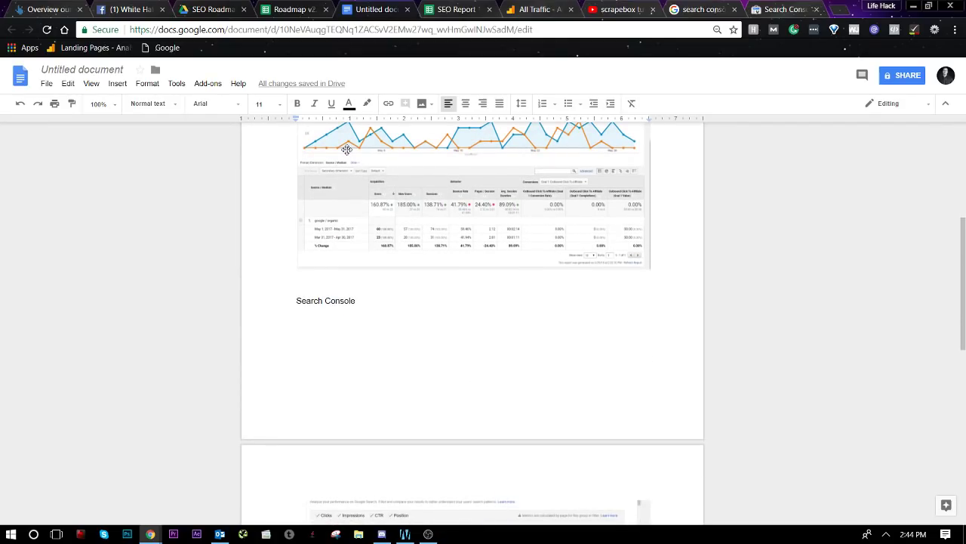
pyautogui.scroll(-1, 402, 204)
pyautogui.scroll(1, 402, 204)
pyautogui.scroll(3, 362, 266)
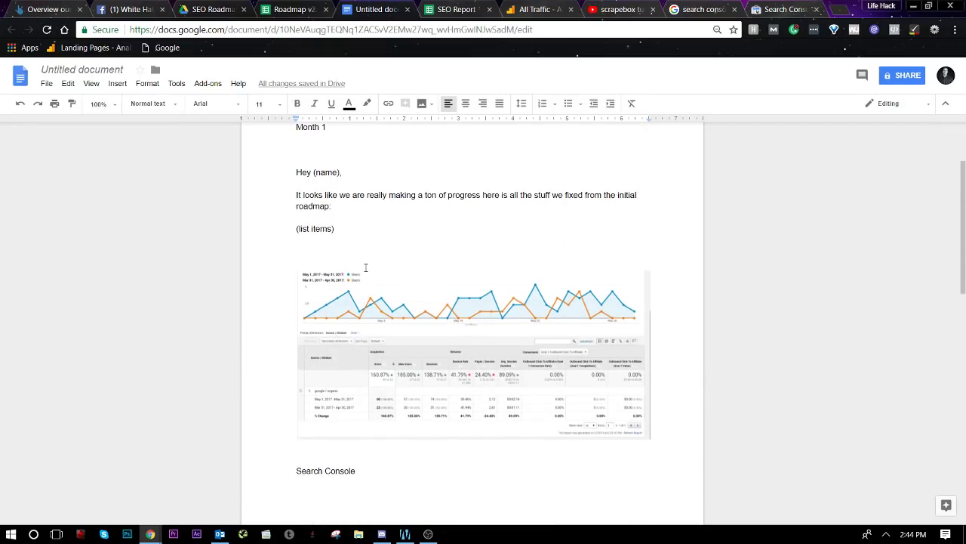
pyautogui.scroll(-3, 363, 266)
# Step: Switch to Google Analytics and view the audience Demographics overview with its age and gender data
pyautogui.click(440, 4)
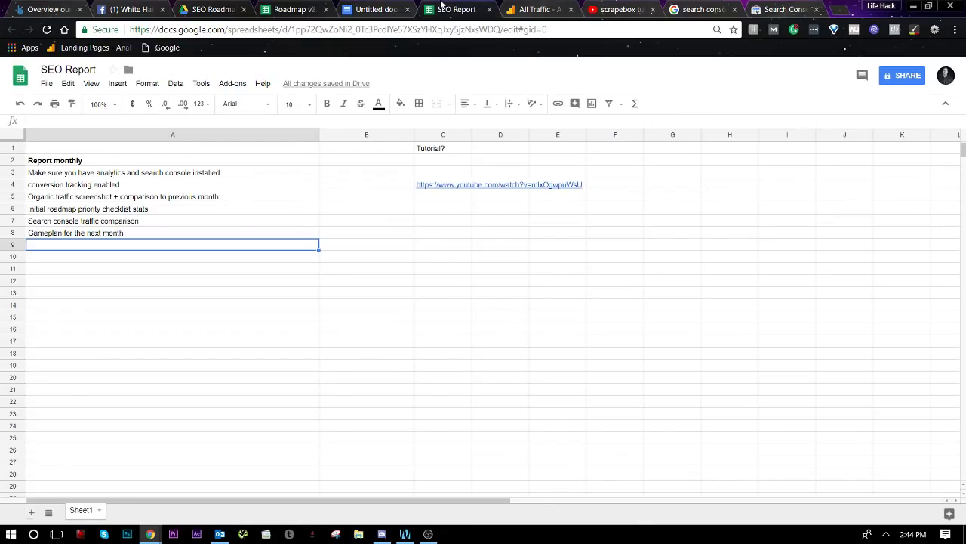
pyautogui.click(522, 6)
pyautogui.click(81, 253)
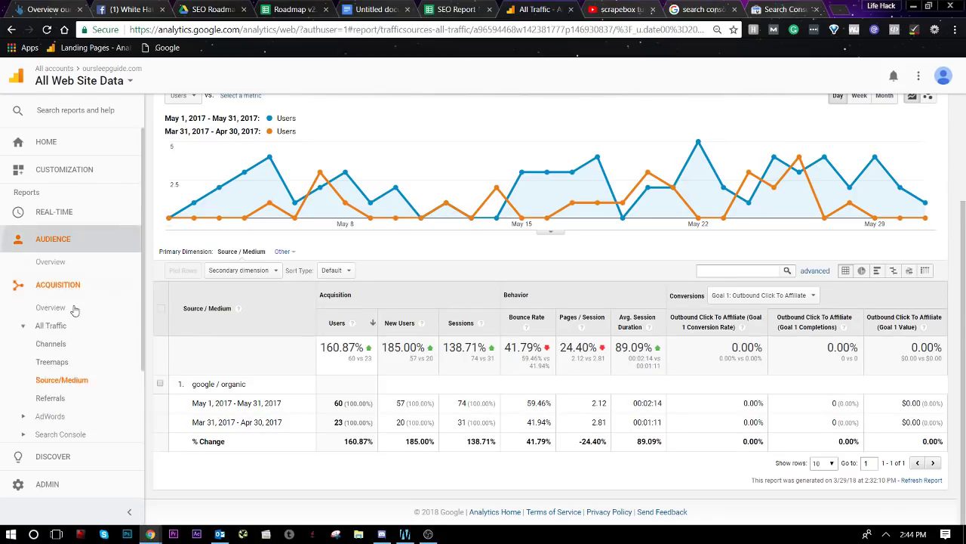
pyautogui.click(85, 302)
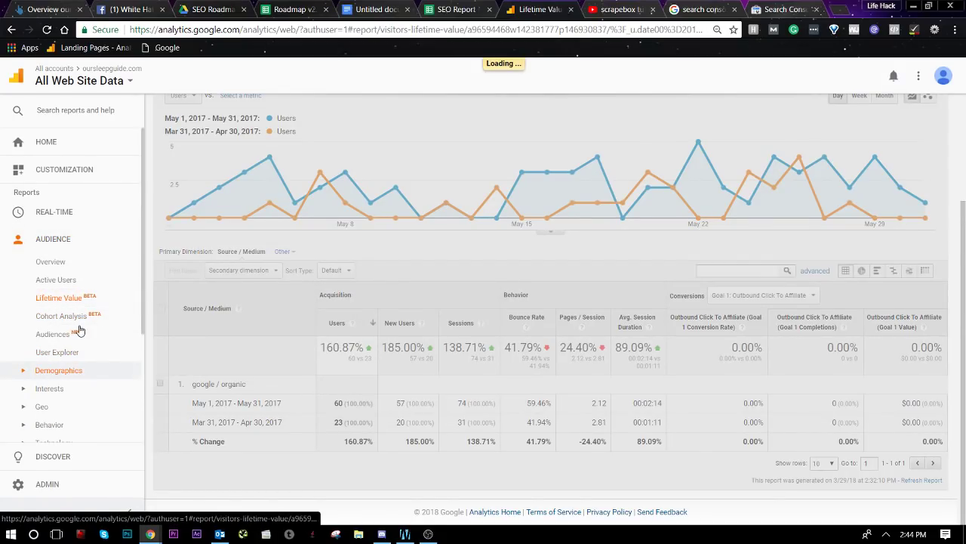
pyautogui.click(58, 370)
pyautogui.click(48, 388)
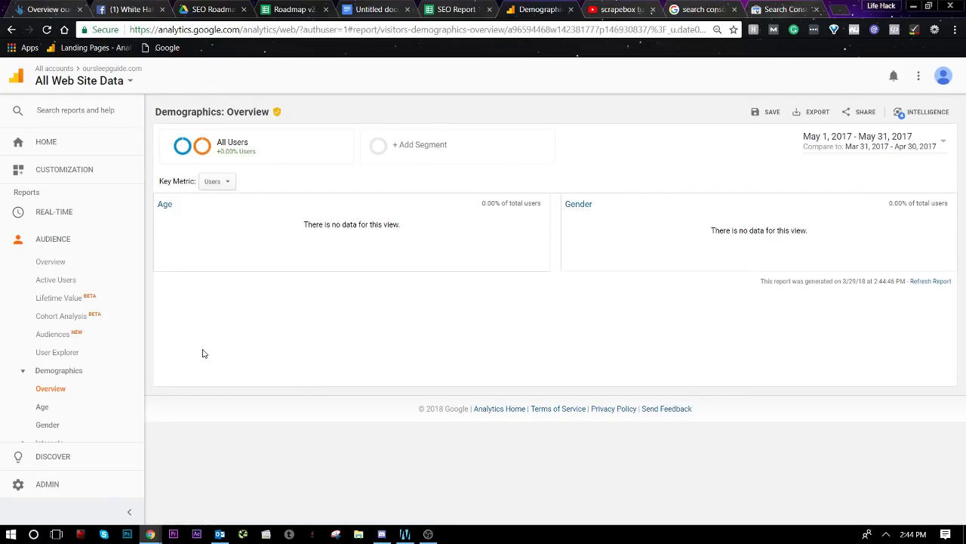
pyautogui.scroll(-3, 59, 314)
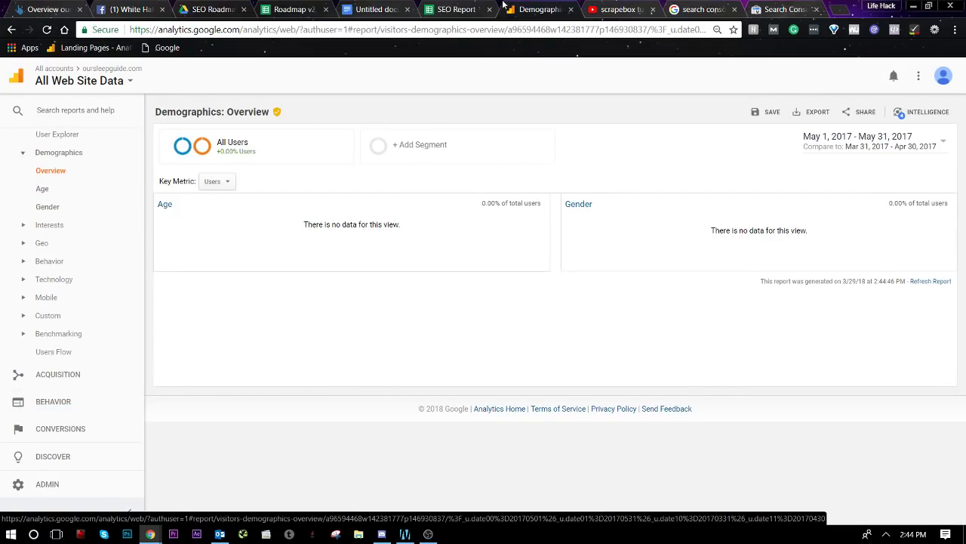
# Step: Reorder the browser tabs so that SEO Report comes after Analytics, and return to the Analytics demographics report
pyautogui.click(457, 7)
pyautogui.moveTo(485, 3); pyautogui.dragTo(525, 4)
pyautogui.click(485, 3)
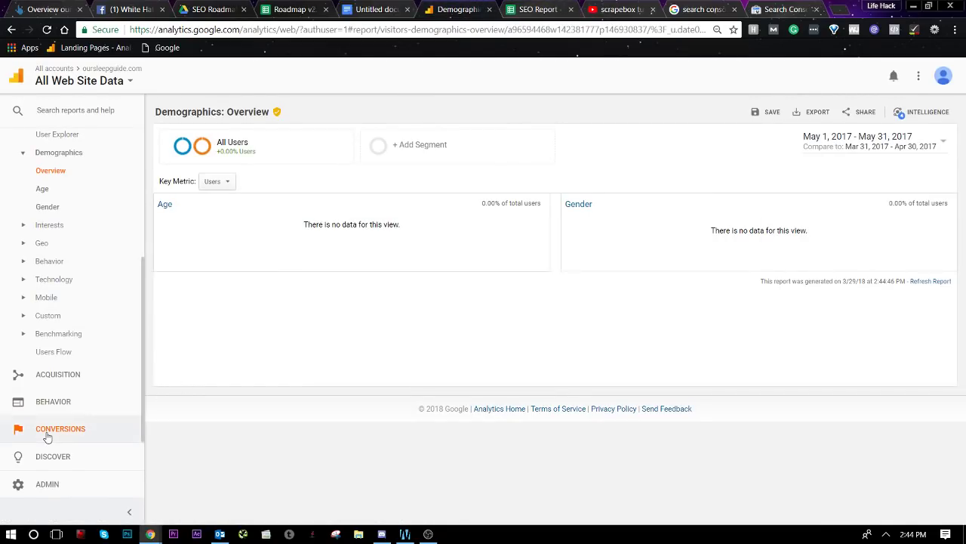
# Step: View the Behavior overview, and open the Overview report of the conversion goals
pyautogui.click(59, 403)
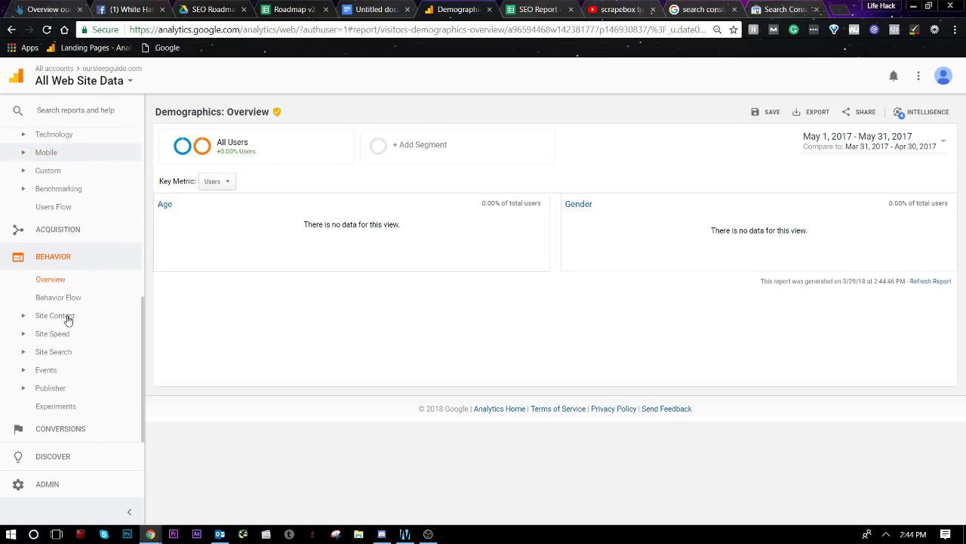
pyautogui.click(67, 283)
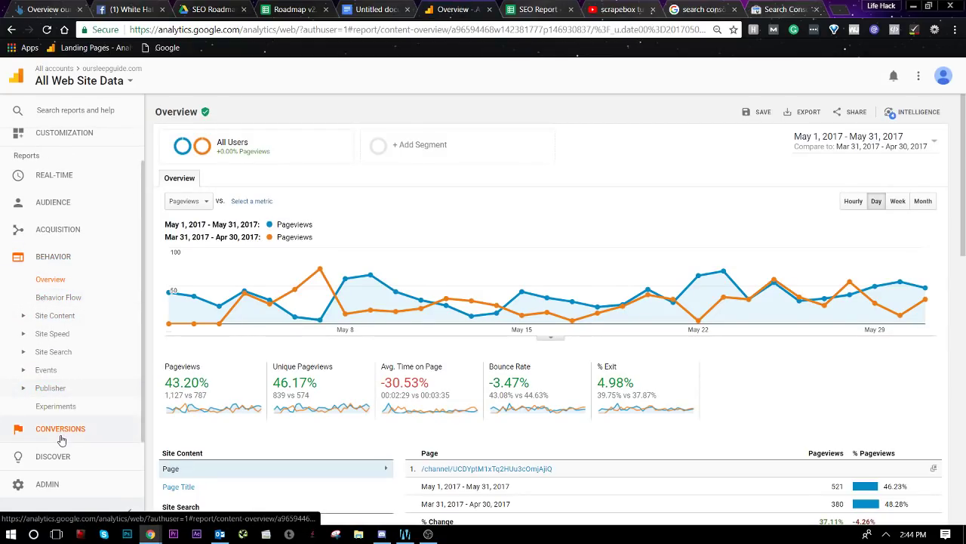
pyautogui.click(61, 438)
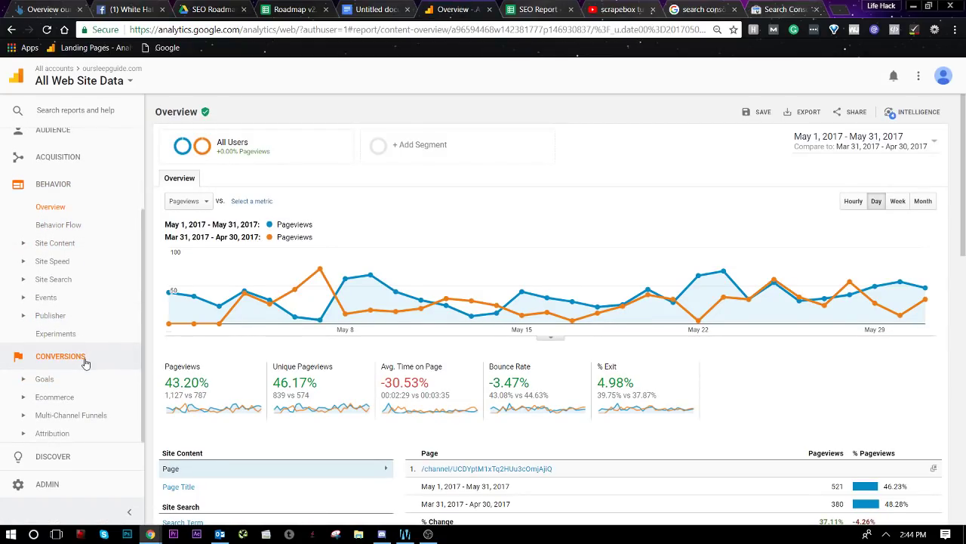
pyautogui.click(65, 379)
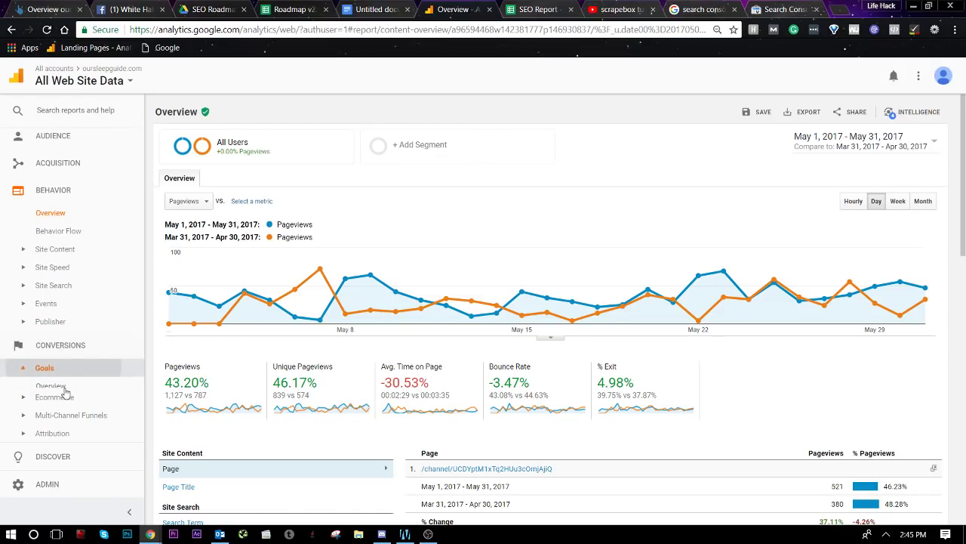
pyautogui.click(105, 324)
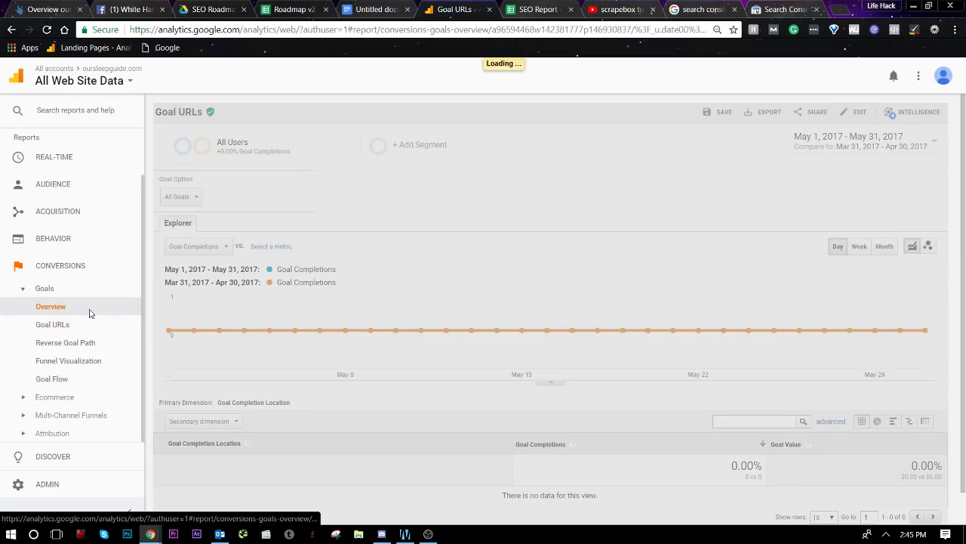
pyautogui.click(89, 313)
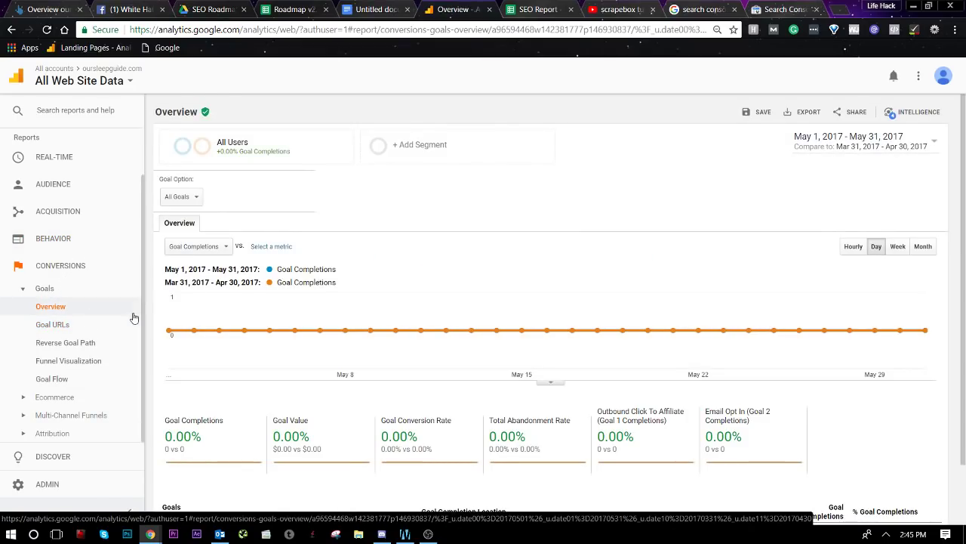
# Step: Set the goals report's date range to Mar 1, 2018 - Mar 29, 2018 and apply it
pyautogui.click(894, 142)
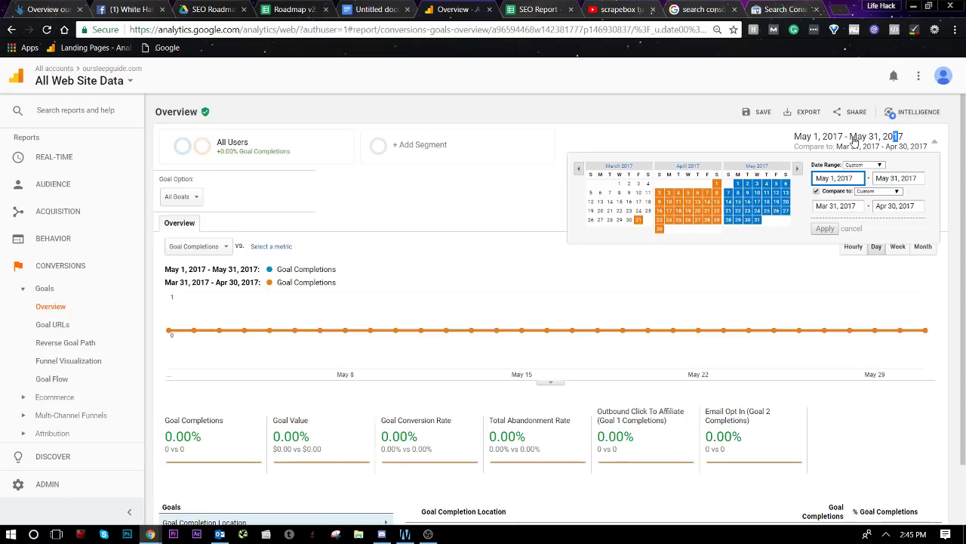
pyautogui.click(797, 172)
pyautogui.click(796, 171)
pyautogui.click(797, 172)
pyautogui.click(796, 171)
pyautogui.click(796, 171)
pyautogui.click(796, 171)
pyautogui.click(796, 171)
pyautogui.click(796, 171)
pyautogui.click(797, 171)
pyautogui.click(796, 172)
pyautogui.click(796, 171)
pyautogui.click(796, 172)
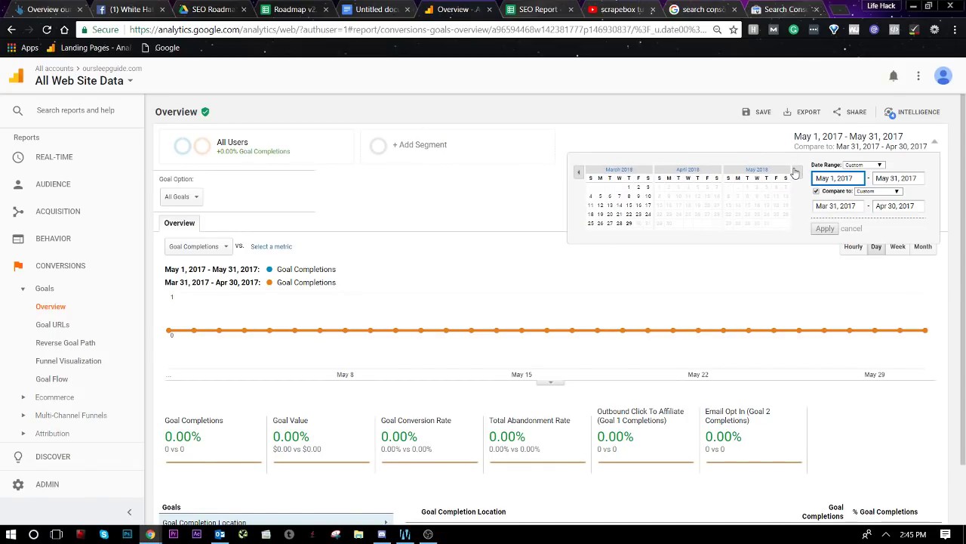
pyautogui.click(628, 224)
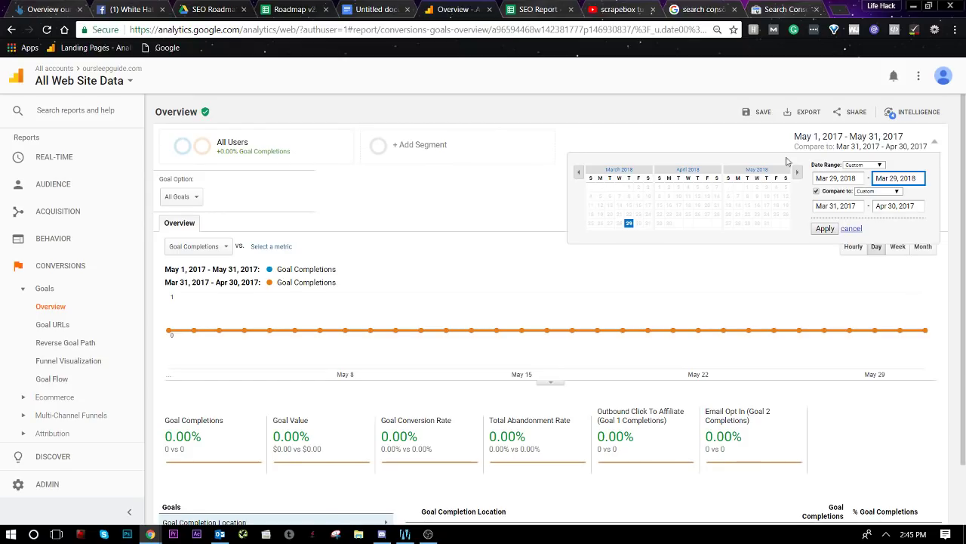
pyautogui.click(845, 179)
pyautogui.click(767, 186)
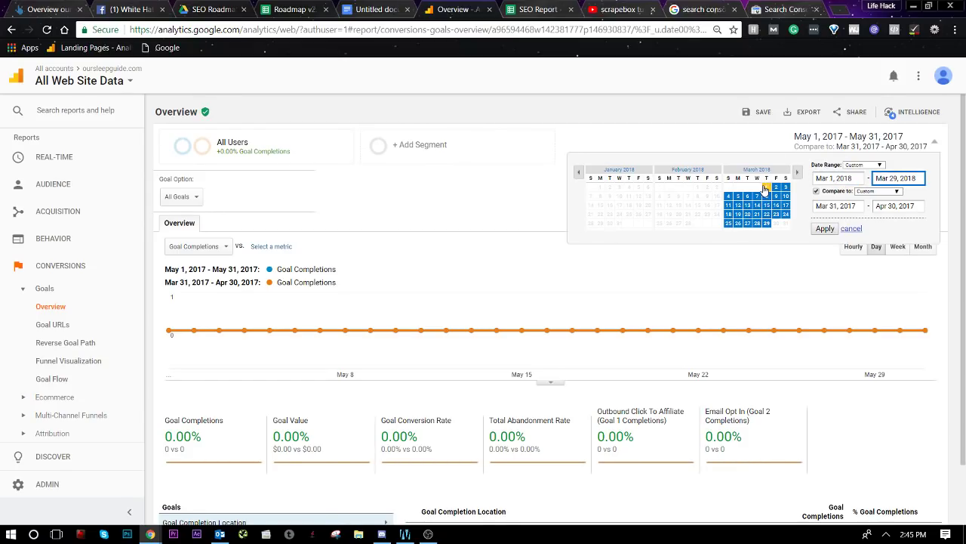
pyautogui.rightClick(818, 228)
pyautogui.press('Escape')
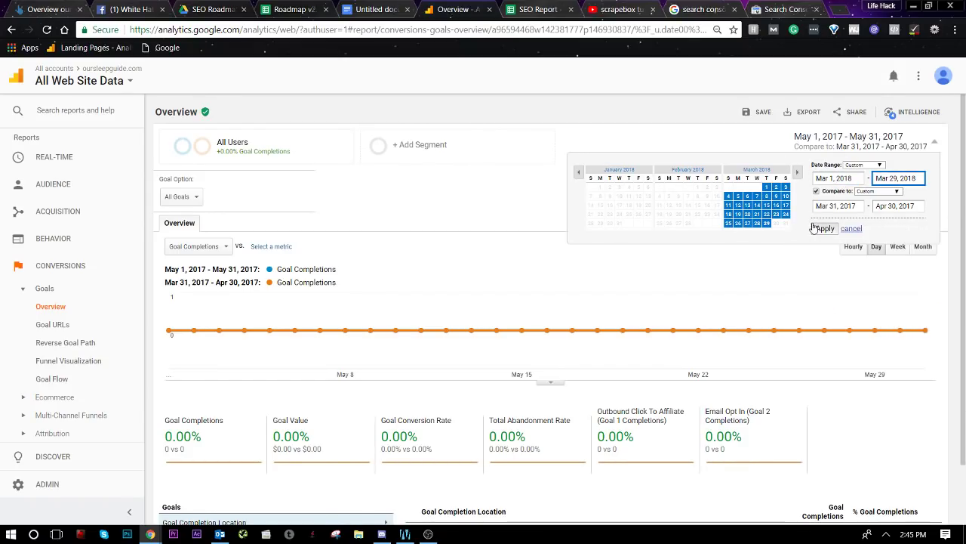
pyautogui.click(815, 227)
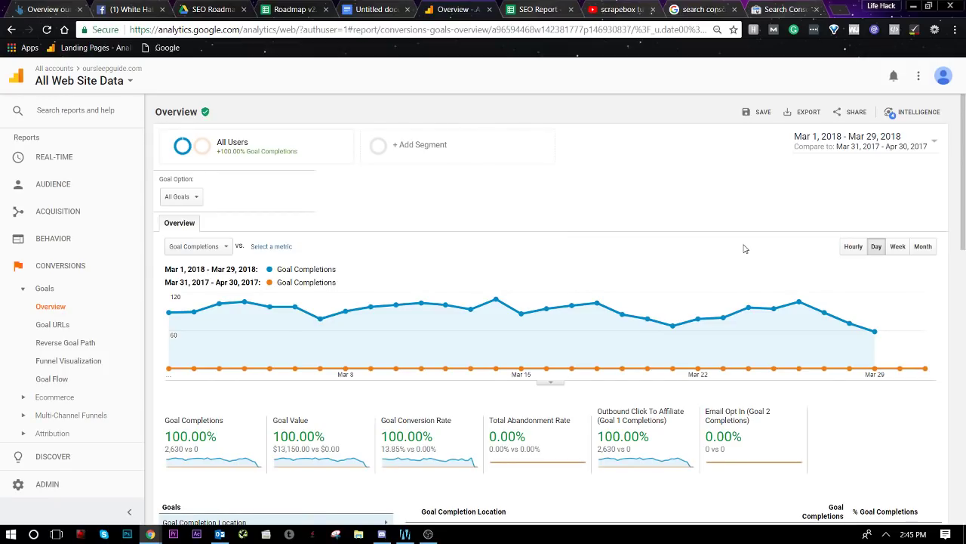
# Step: Change the goals report's comparison period to Jan 31, 2018 - Feb 28, 2018 and apply it
pyautogui.rightClick(882, 143)
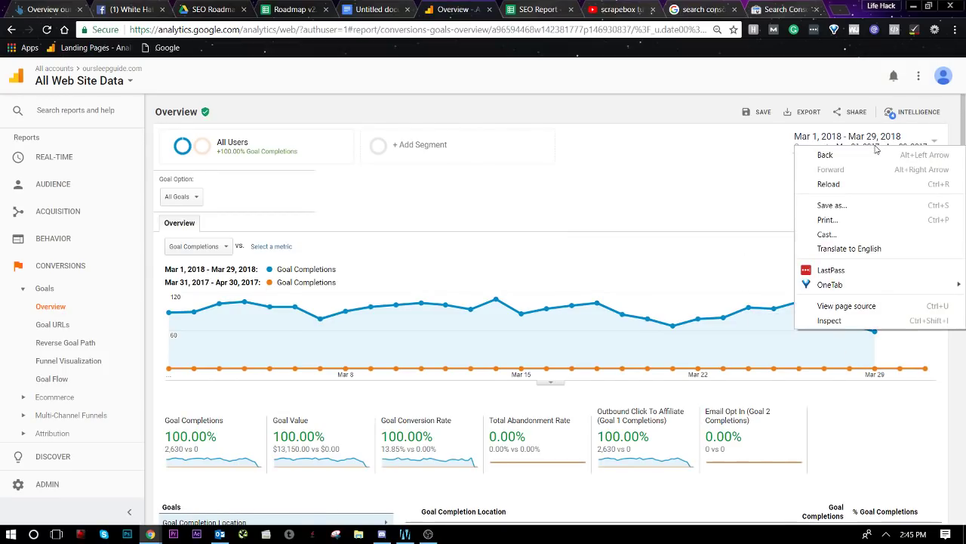
pyautogui.click(763, 142)
pyautogui.click(842, 148)
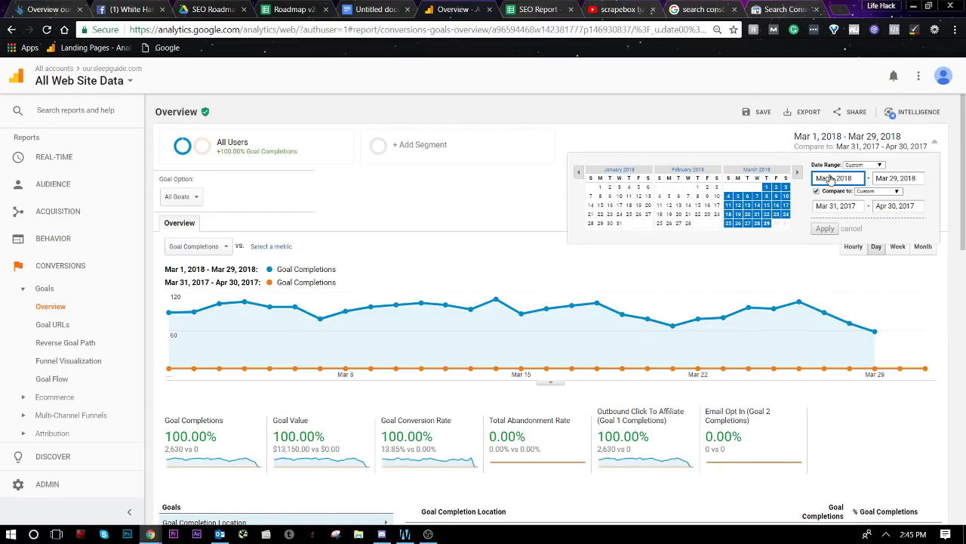
pyautogui.click(797, 172)
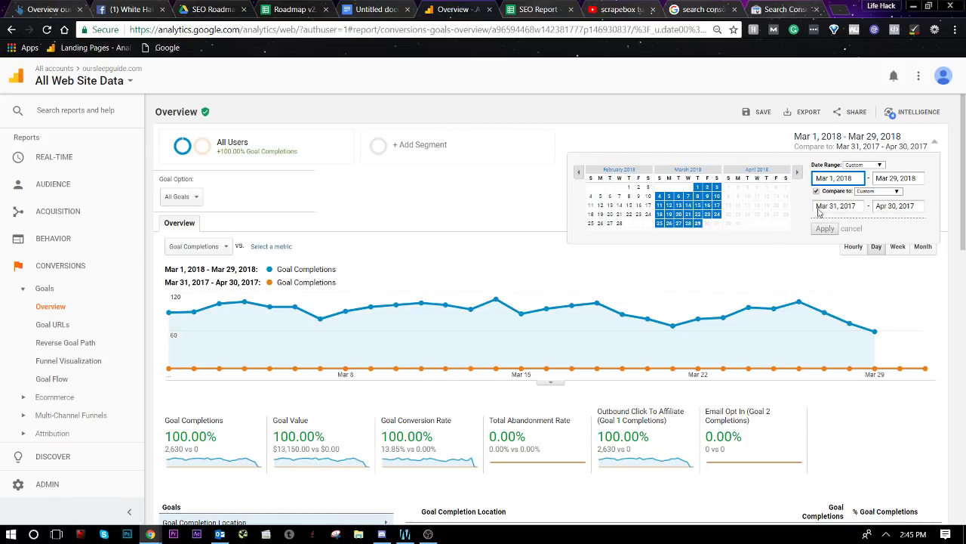
pyautogui.click(823, 191)
pyautogui.click(823, 191)
pyautogui.click(828, 231)
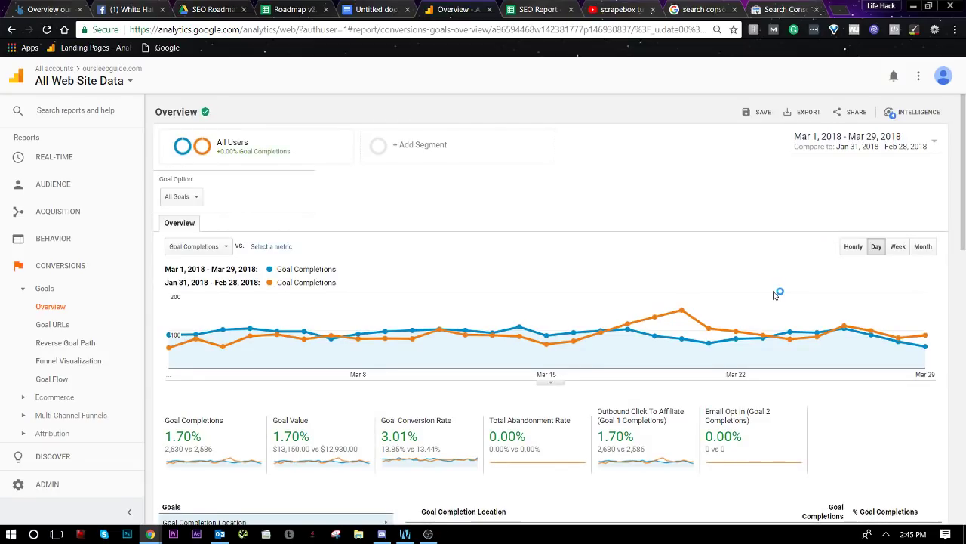
# Step: Examine the goal value, goal conversion rate and goal completion locations across the two compared periods
pyautogui.scroll(-2, 776, 294)
pyautogui.scroll(-1, 774, 295)
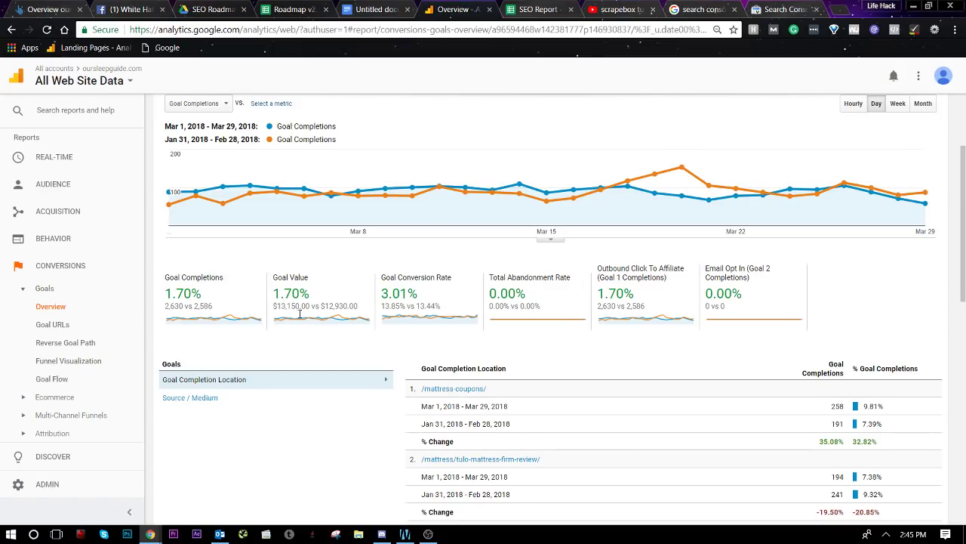
pyautogui.rightClick(328, 309)
pyautogui.press('Escape')
pyautogui.scroll(-4, 311, 302)
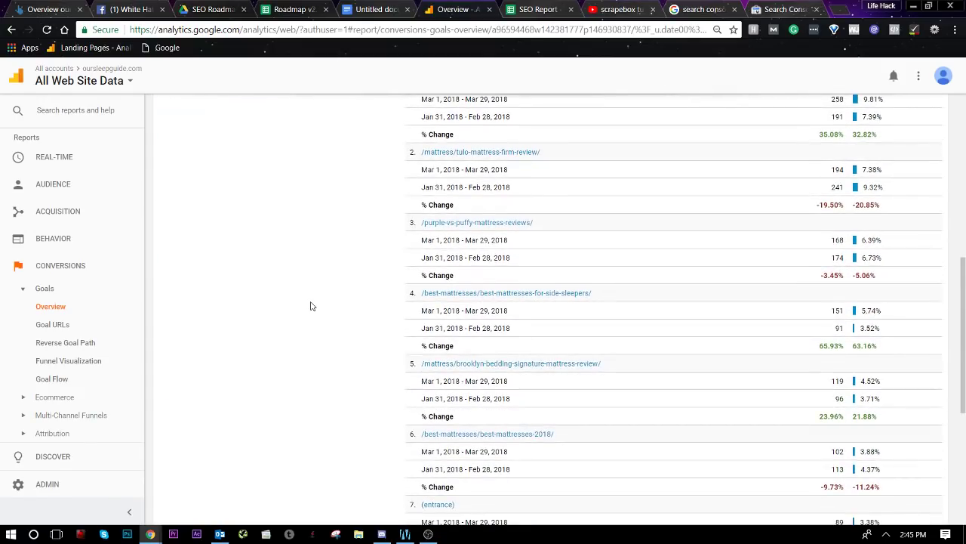
pyautogui.scroll(-4, 622, 338)
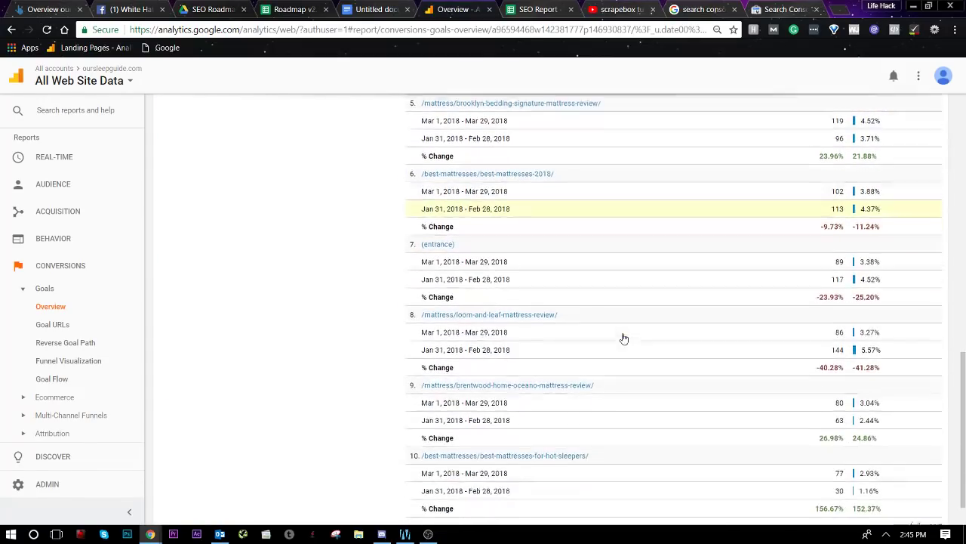
pyautogui.scroll(3, 623, 337)
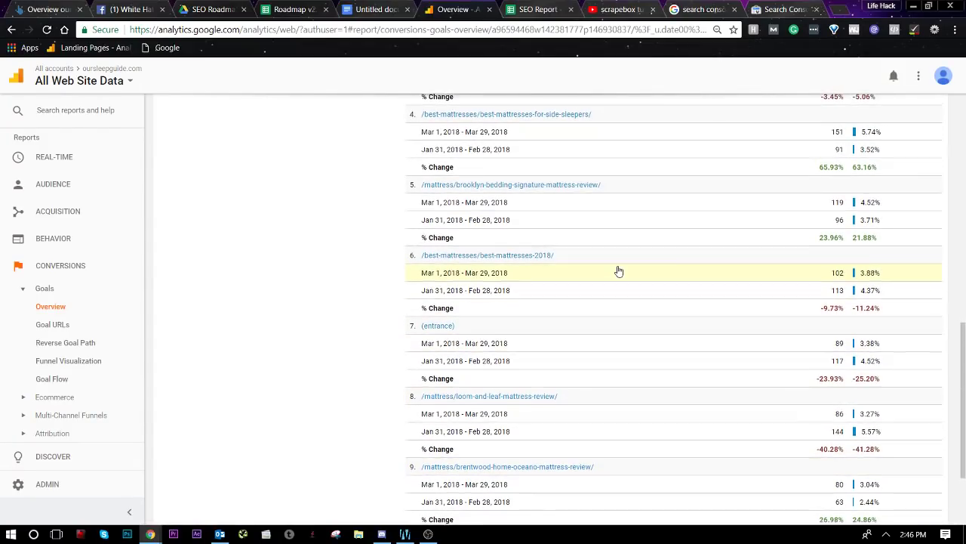
pyautogui.scroll(4, 622, 298)
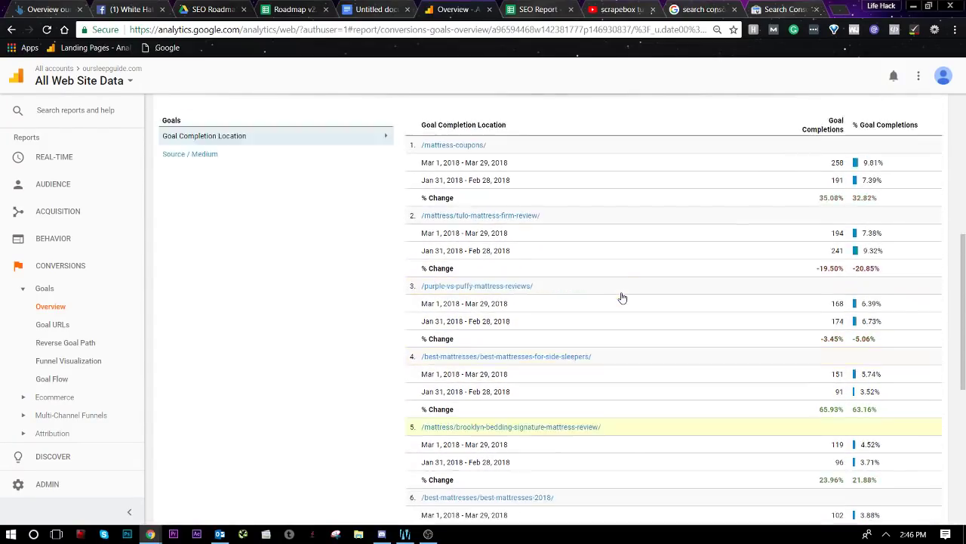
pyautogui.scroll(3, 625, 320)
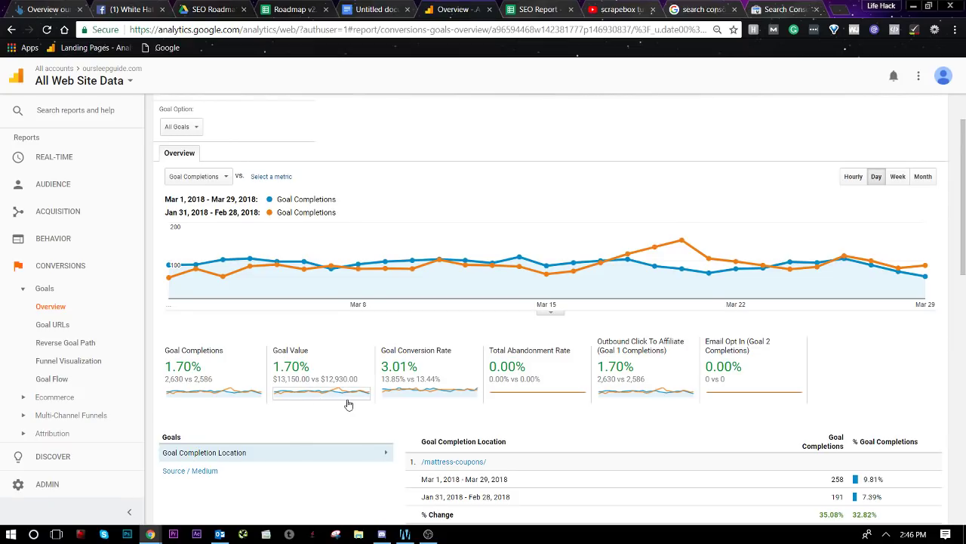
pyautogui.tripleClick(318, 374)
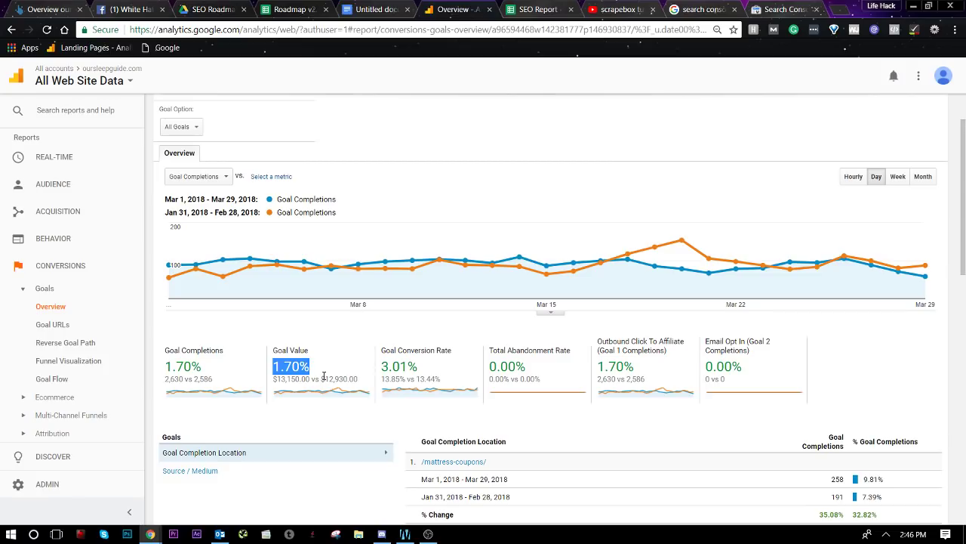
pyautogui.tripleClick(324, 375)
pyautogui.click(342, 357)
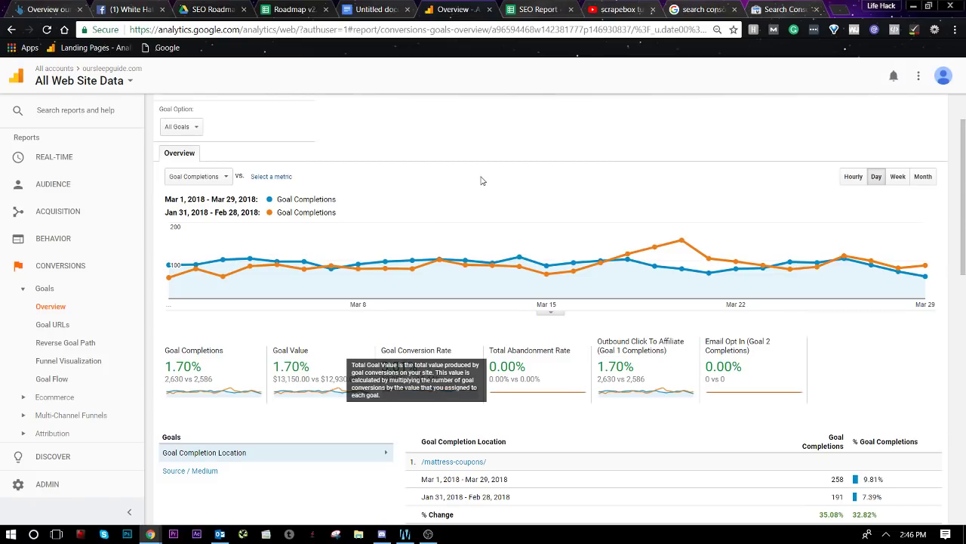
pyautogui.doubleClick(423, 331)
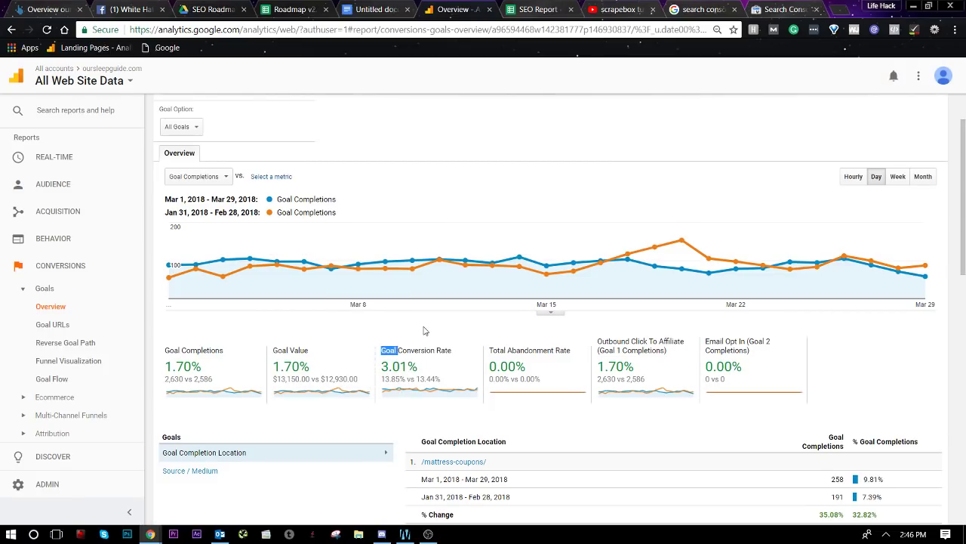
pyautogui.click(417, 341)
# Step: Capture a Snipping Tool screenshot of the goals overview, covering the completions chart, the goal metrics and the first completion location
pyautogui.rightClick(336, 533)
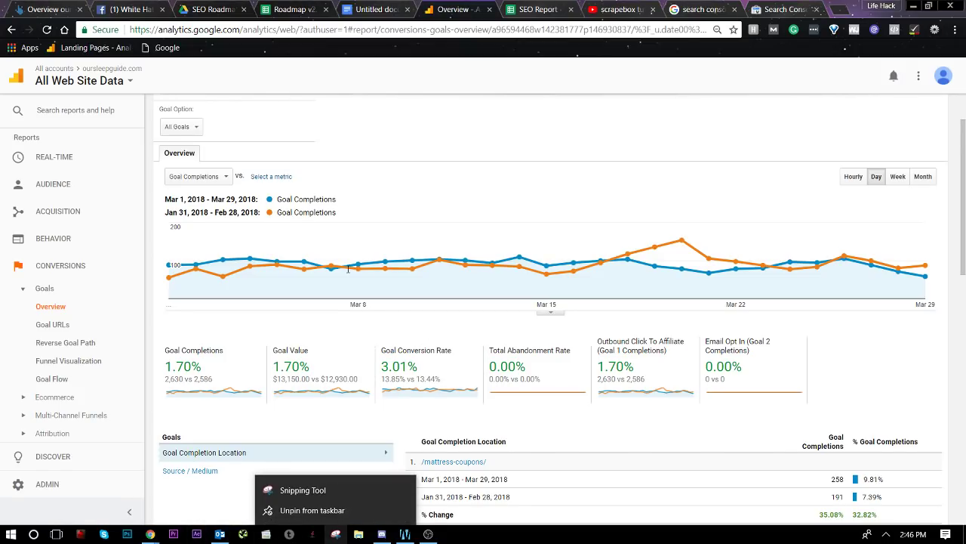
pyautogui.click(286, 488)
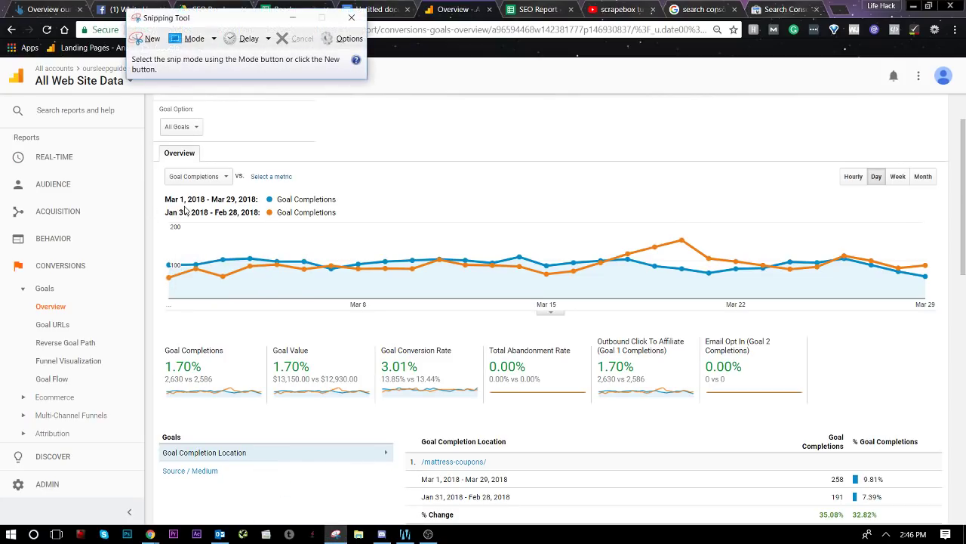
pyautogui.click(139, 39)
pyautogui.moveTo(158, 131); pyautogui.dragTo(951, 521)
# Step: Save the snip as an overall conversions PNG in the Camera Roll folder and close the Snipping Tool
pyautogui.click(160, 43)
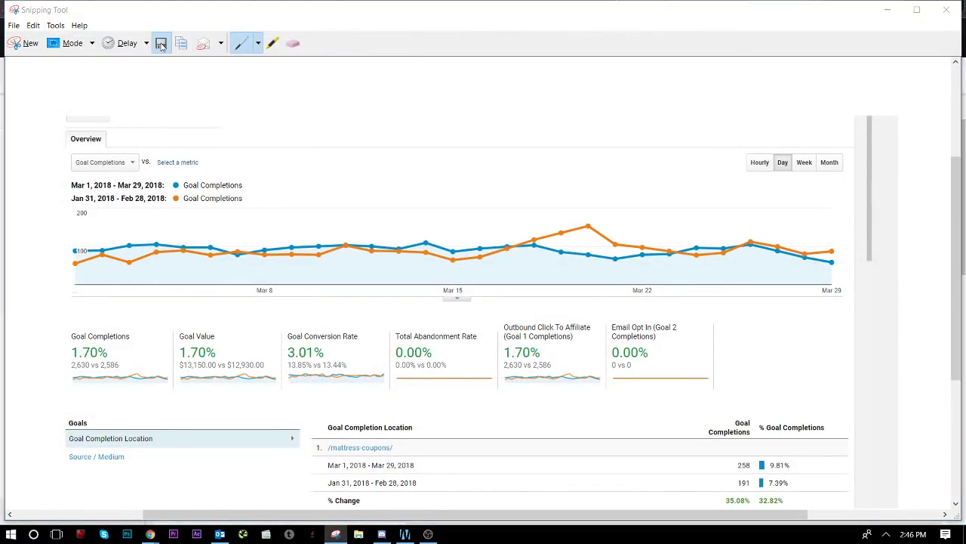
pyautogui.write('Conve')
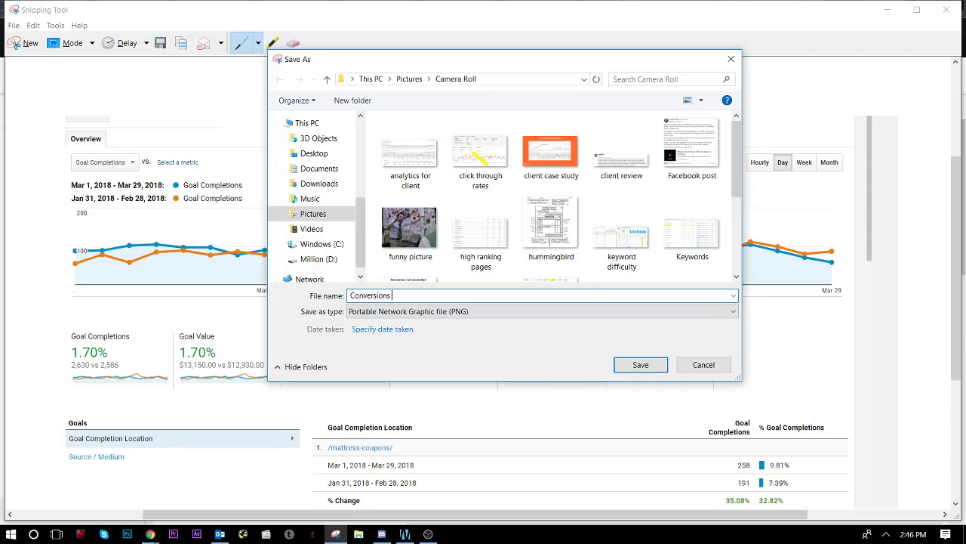
pyautogui.write('rsions')
pyautogui.hotkey('ctrl', 'a')
pyautogui.write('overall c')
pyautogui.press('Return')
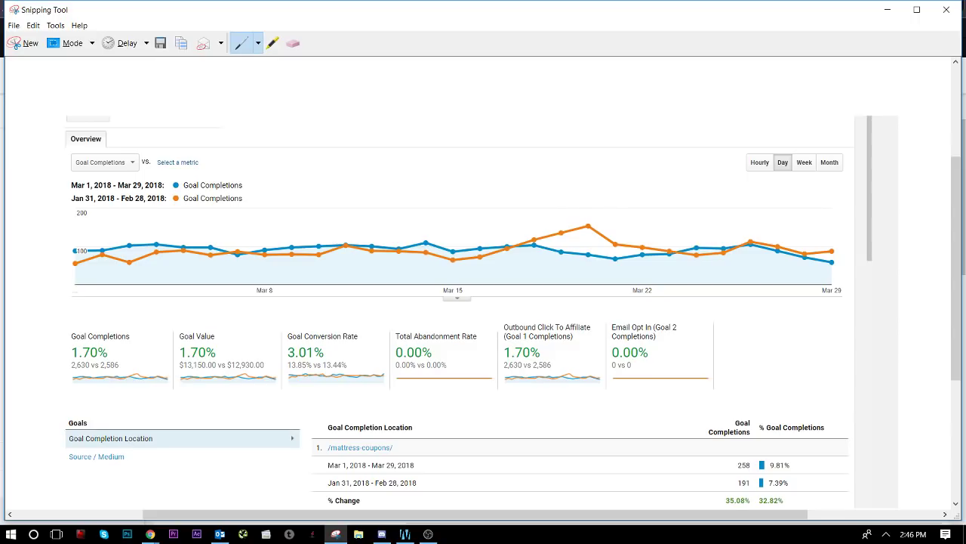
pyautogui.click(946, 9)
pyautogui.scroll(2, 376, 123)
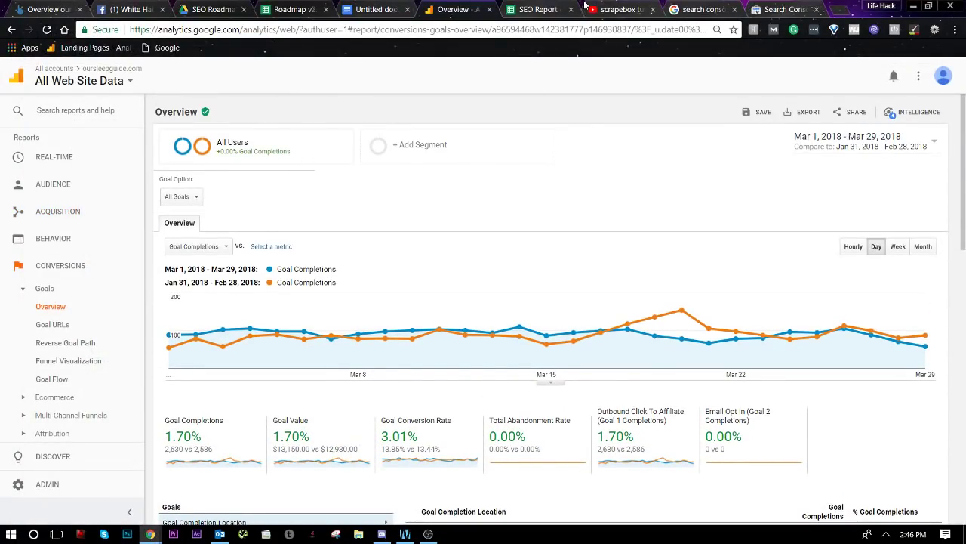
# Step: Switch to the SEO Report sheet and enter "Overall conversions screenshot" in cell A9
pyautogui.click(537, 9)
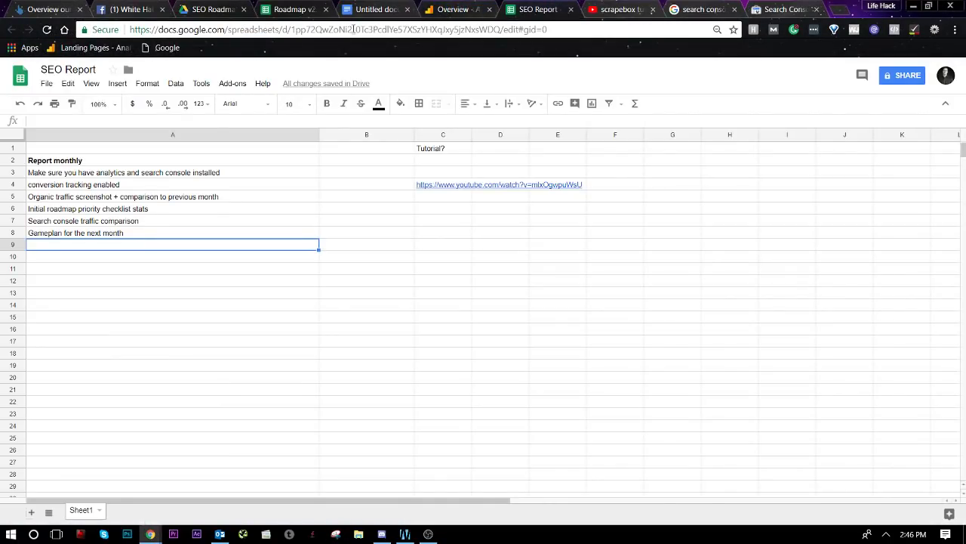
pyautogui.doubleClick(167, 244)
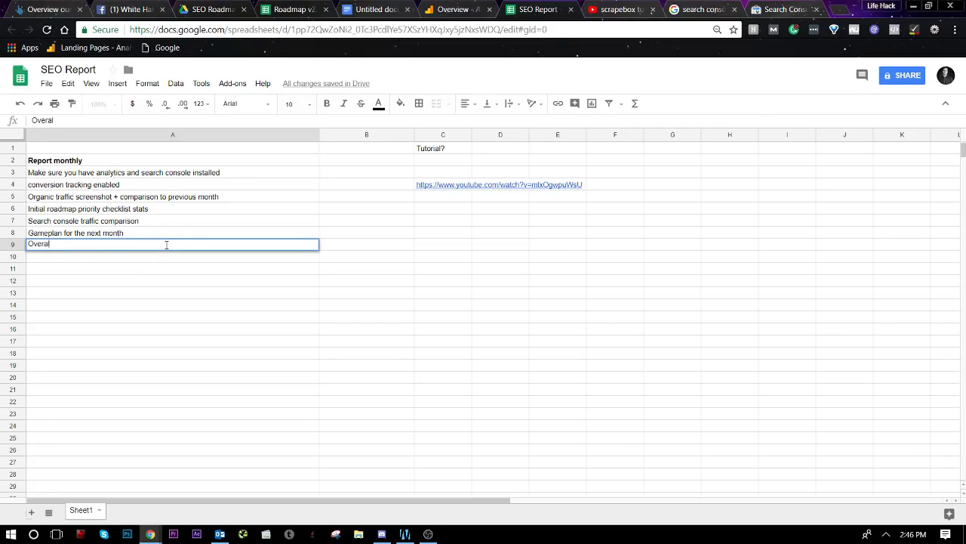
pyautogui.write('Overall conversions screens')
pyautogui.click(219, 402)
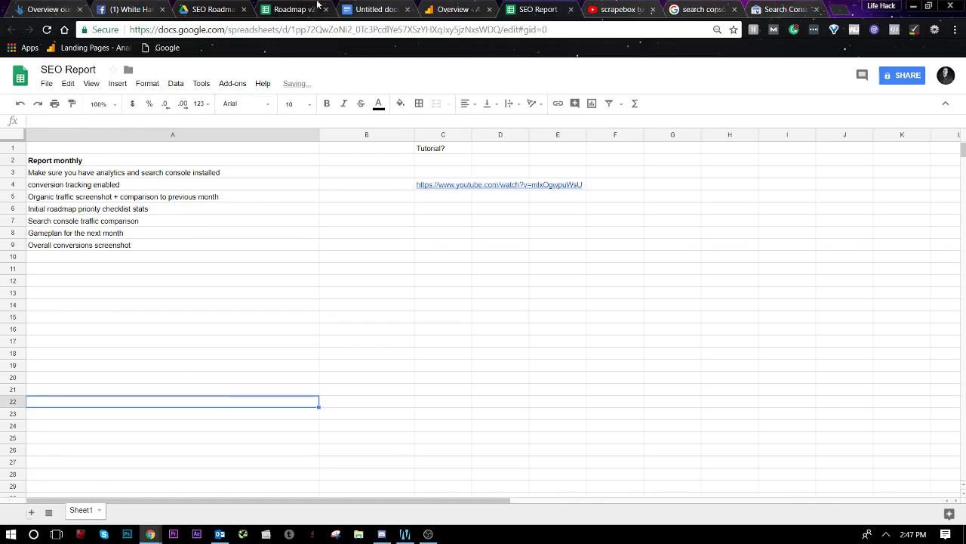
# Step: Switch to the untitled report document and place the insertion point directly below the Search Console screenshot on the second page
pyautogui.click(365, 6)
pyautogui.scroll(-8, 377, 302)
pyautogui.scroll(8, 398, 261)
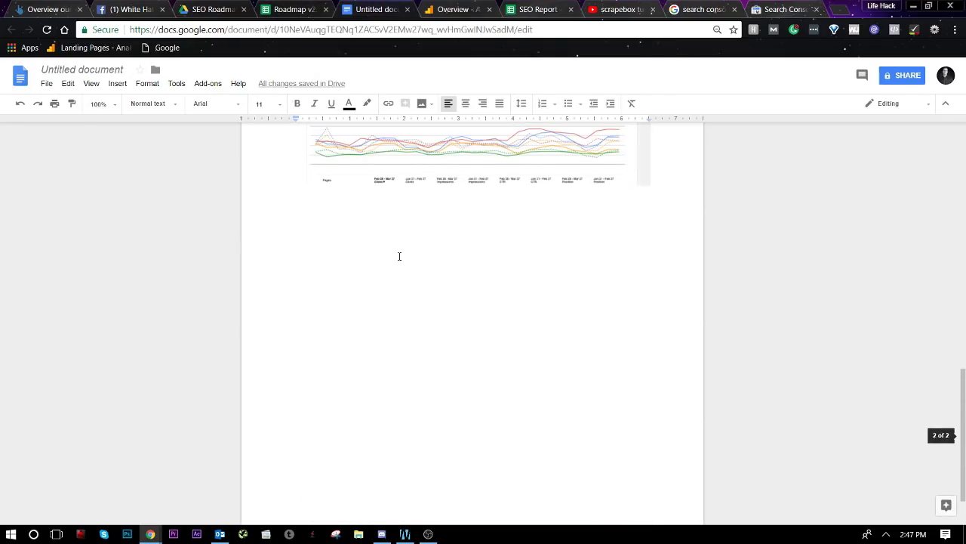
pyautogui.click(378, 236)
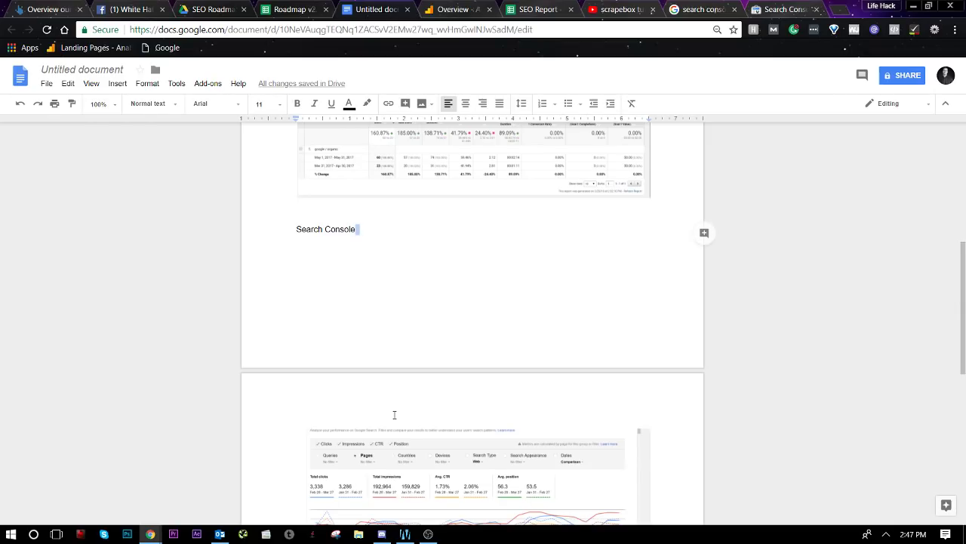
pyautogui.scroll(-4, 391, 412)
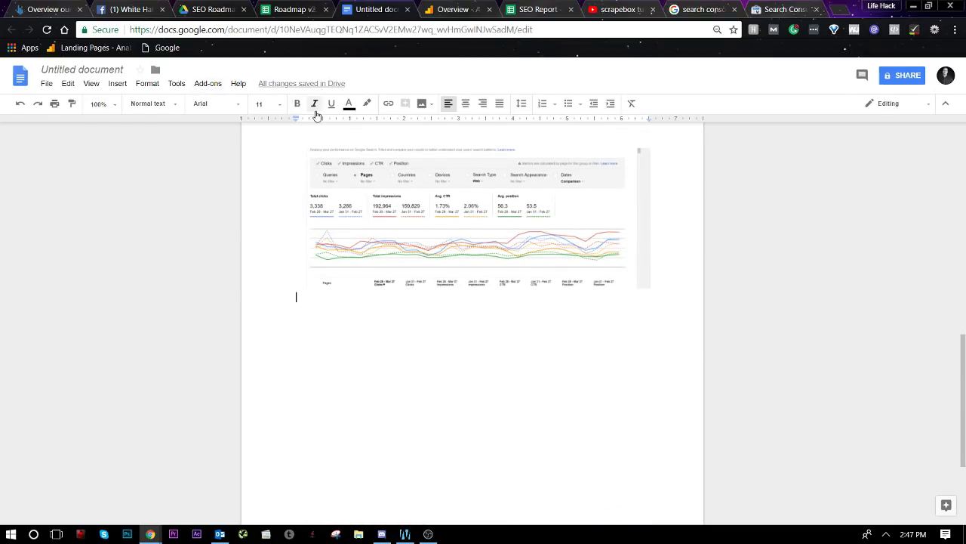
# Step: Insert the "overall conversions" image from the computer's Camera Roll folder below the Search Console screenshot
pyautogui.click(117, 83)
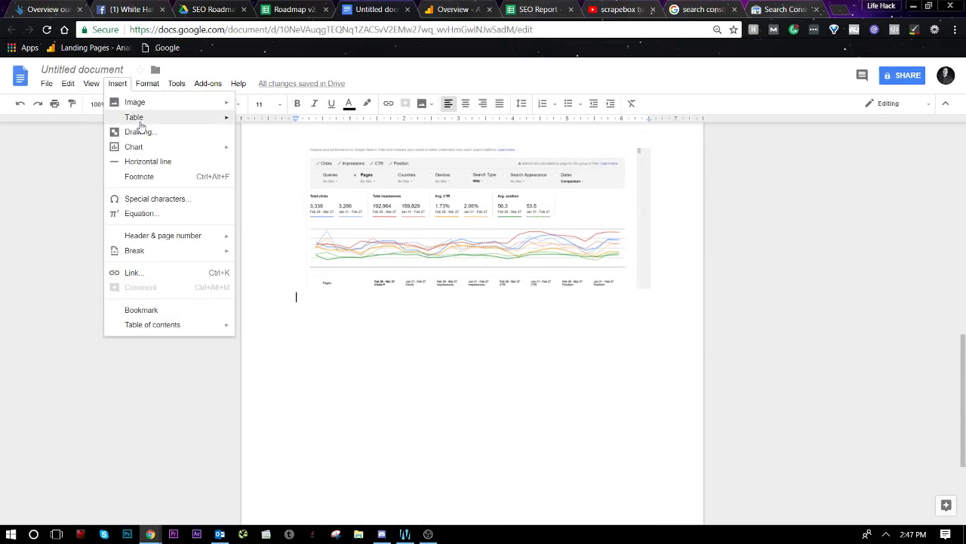
pyautogui.moveTo(190, 102)
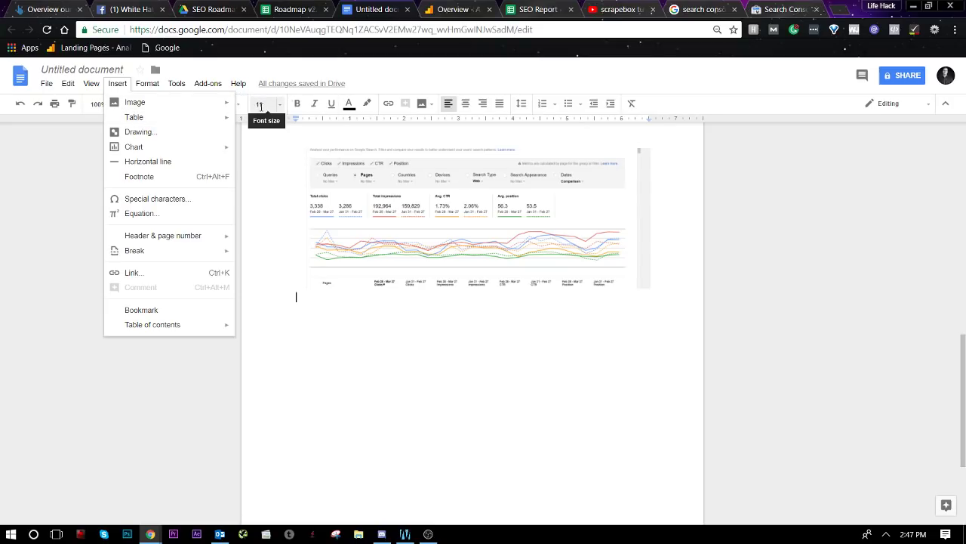
pyautogui.click(260, 106)
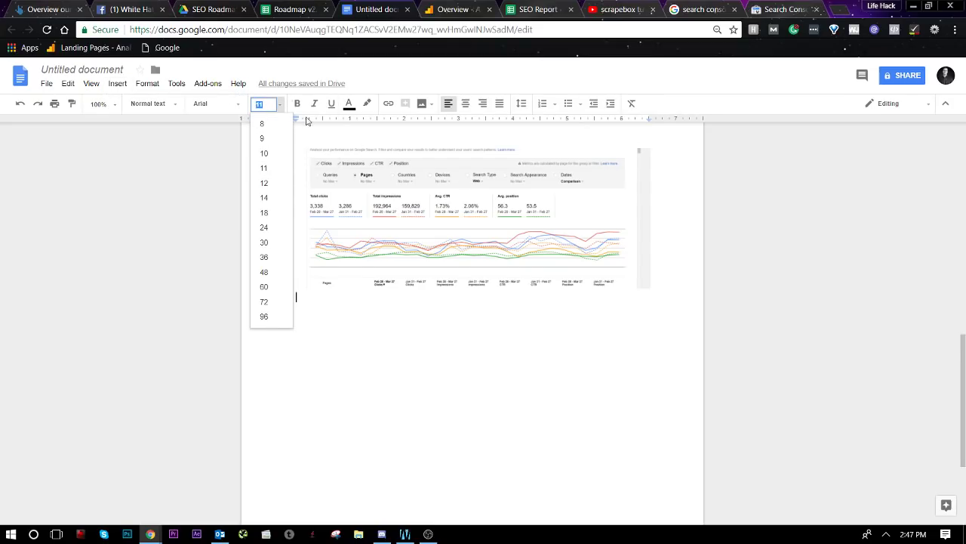
pyautogui.click(116, 84)
pyautogui.moveTo(134, 102)
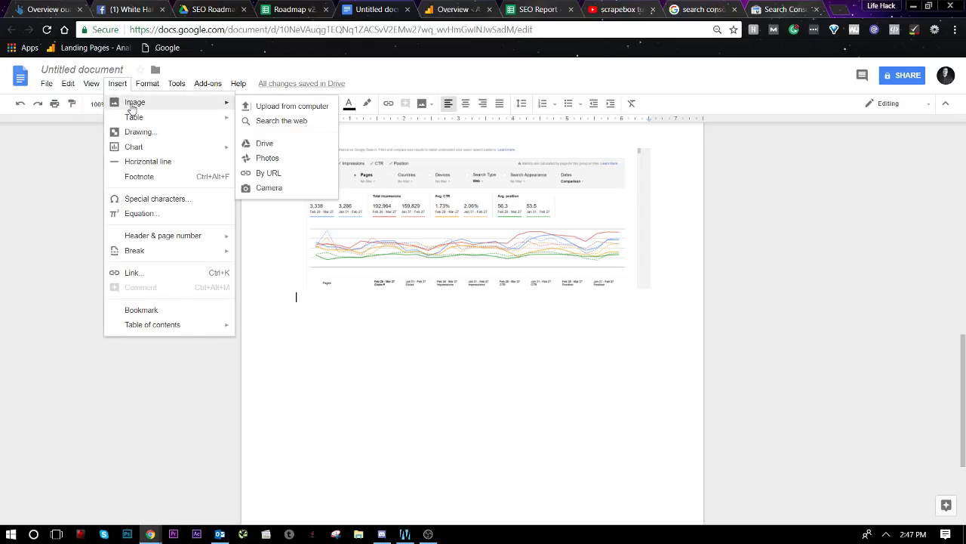
pyautogui.click(255, 105)
pyautogui.scroll(-5, 301, 140)
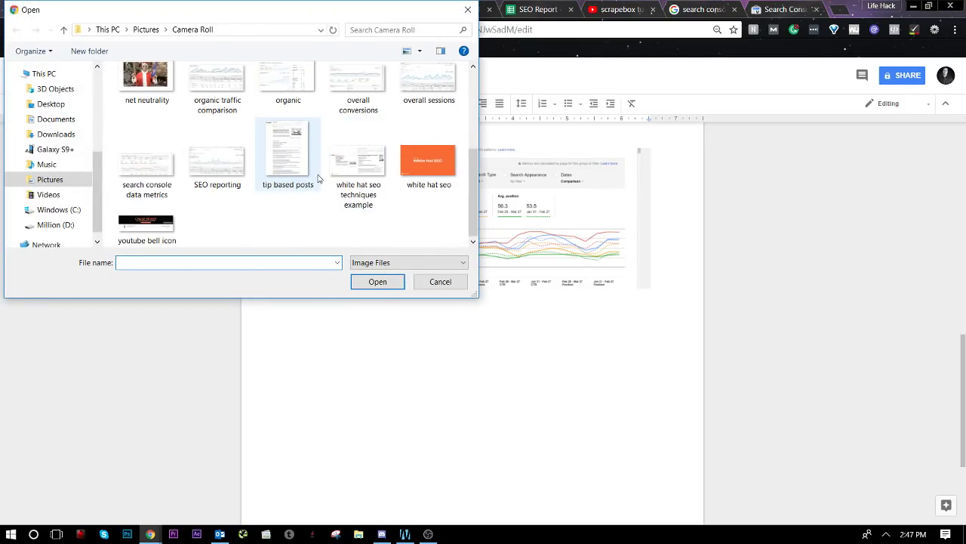
pyautogui.scroll(1, 318, 179)
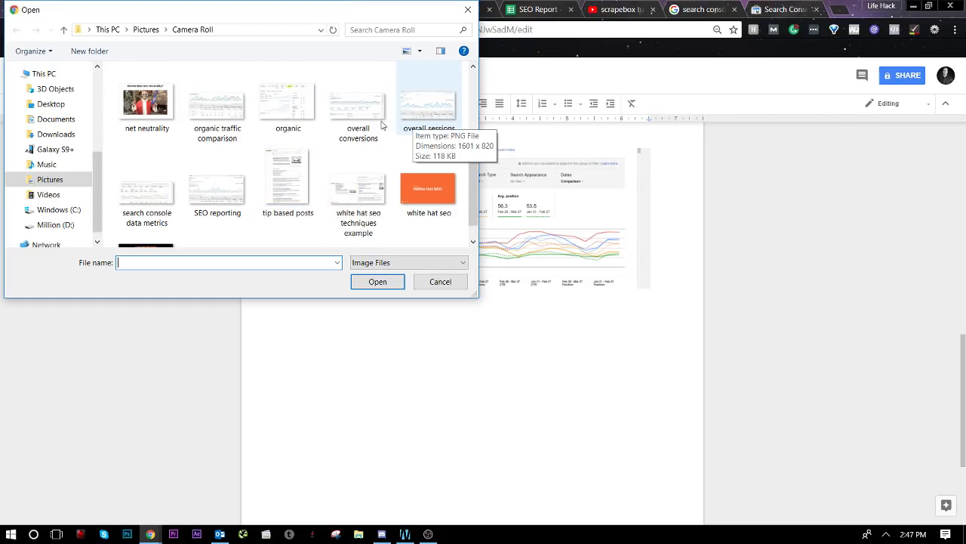
pyautogui.scroll(3, 347, 109)
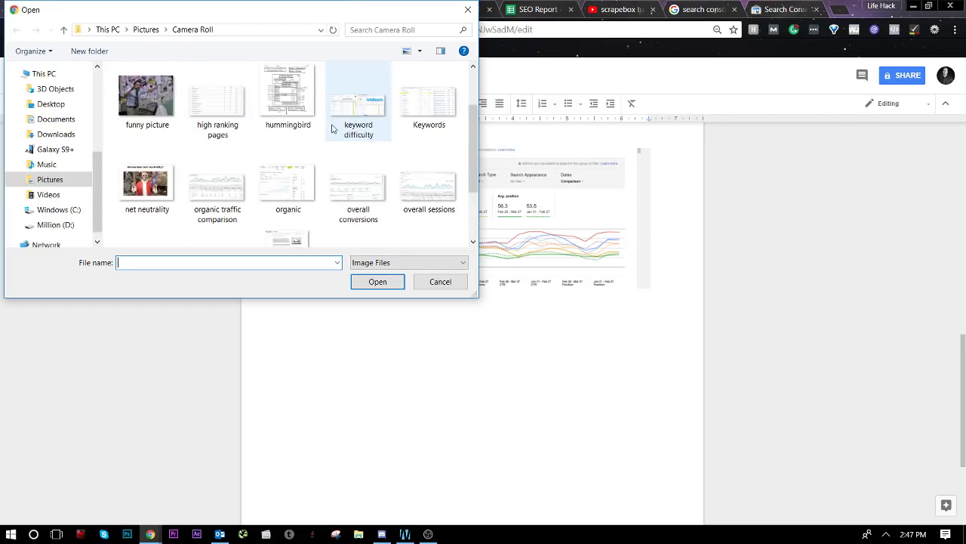
pyautogui.click(341, 202)
pyautogui.rightClick(325, 199)
pyautogui.click(329, 193)
pyautogui.doubleClick(329, 193)
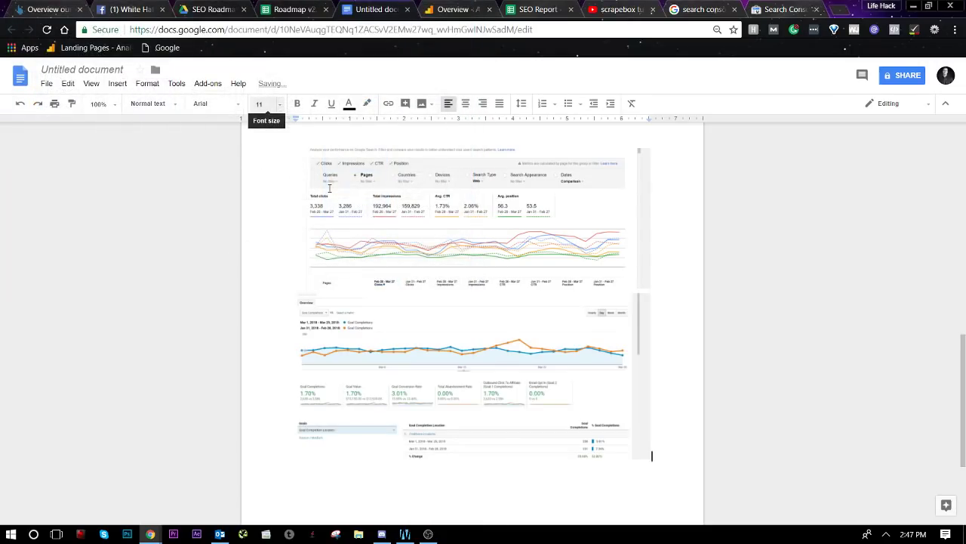
# Step: Review the whole report from the Month 1 introduction to the conversions screenshot and return to the SEO Report sheet
pyautogui.scroll(-3, 373, 289)
pyautogui.scroll(10, 373, 291)
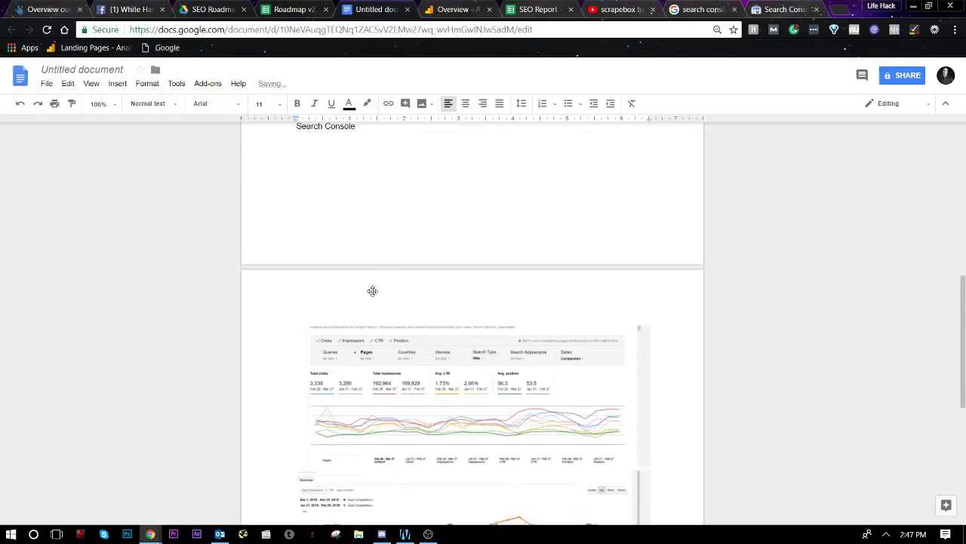
pyautogui.scroll(-8, 373, 291)
pyautogui.scroll(10, 373, 291)
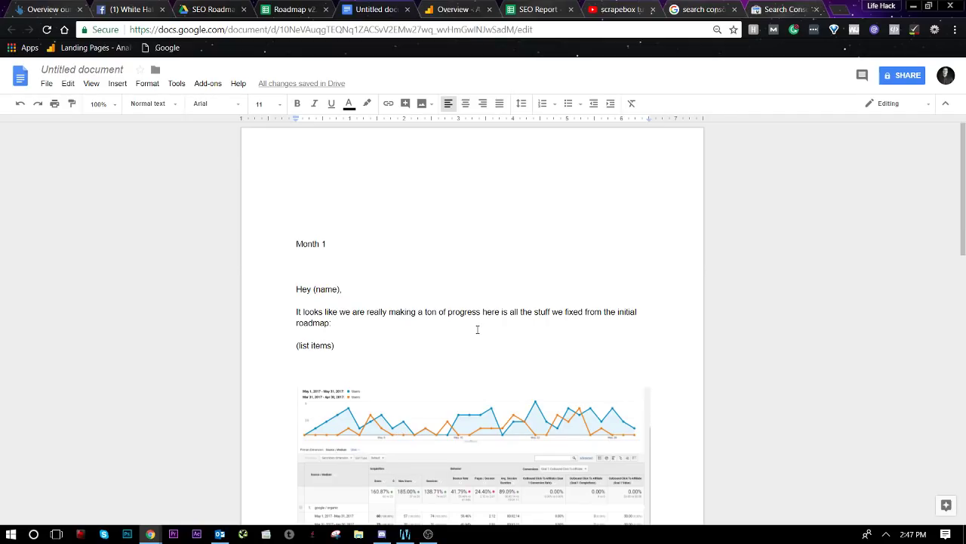
pyautogui.scroll(-12, 581, 295)
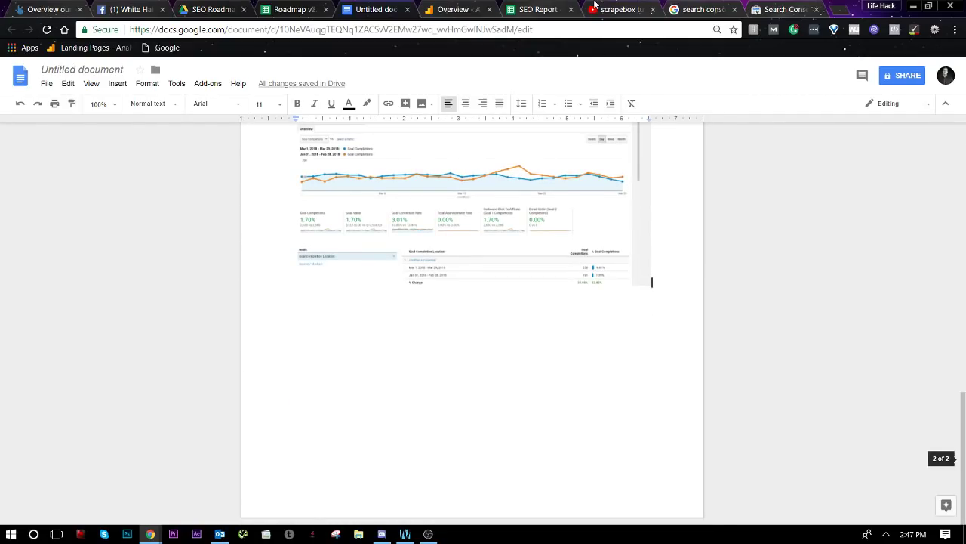
pyautogui.click(531, 6)
pyautogui.click(481, 8)
pyautogui.click(536, 9)
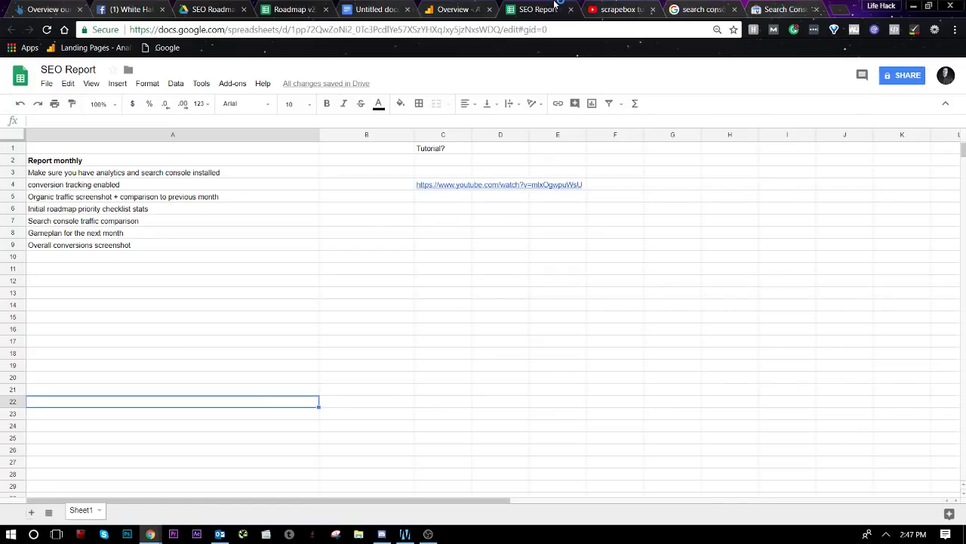
# Step: Switch to the Roadmap v2.5 spreadsheet and view its Package Inputs and Local SEO Package sheets
pyautogui.click(454, 9)
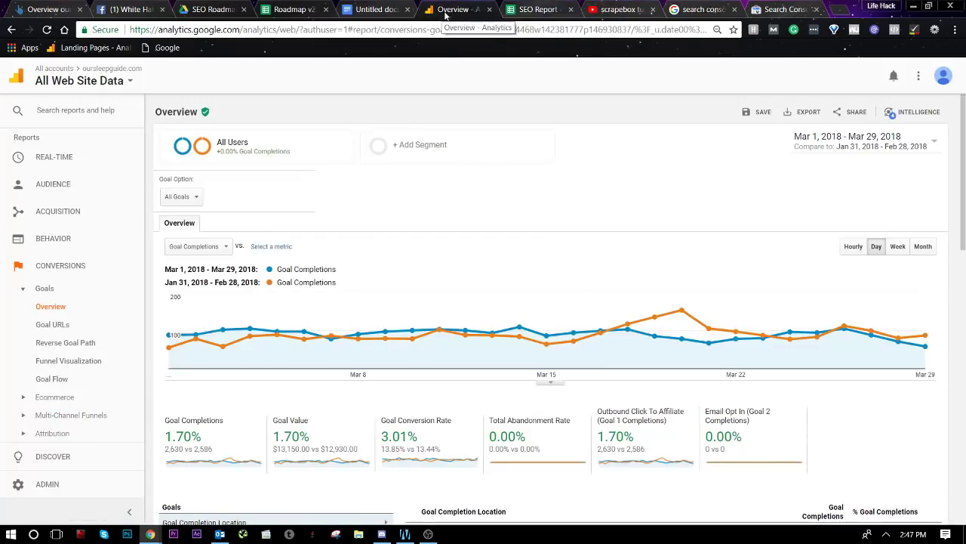
pyautogui.click(375, 9)
pyautogui.click(294, 10)
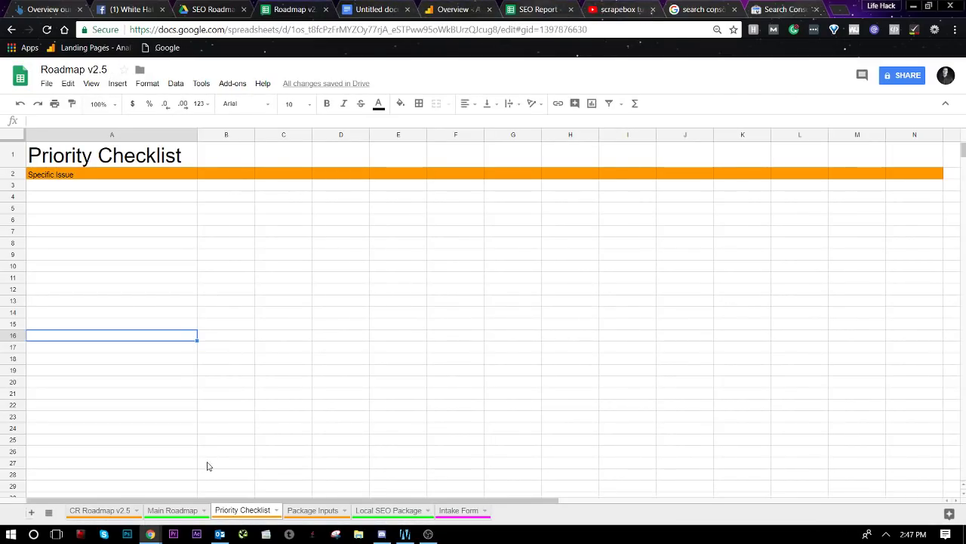
pyautogui.click(326, 515)
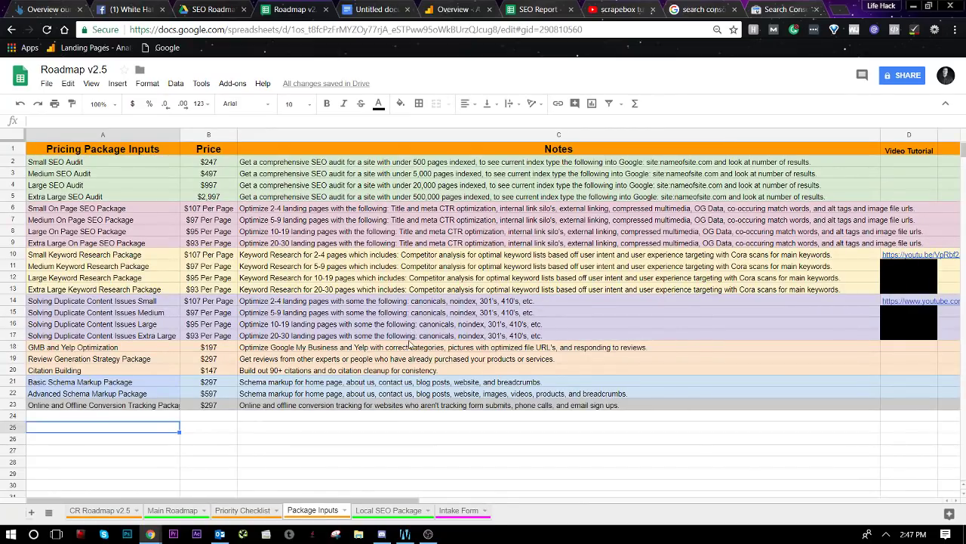
pyautogui.rightClick(382, 336)
pyautogui.rightClick(310, 335)
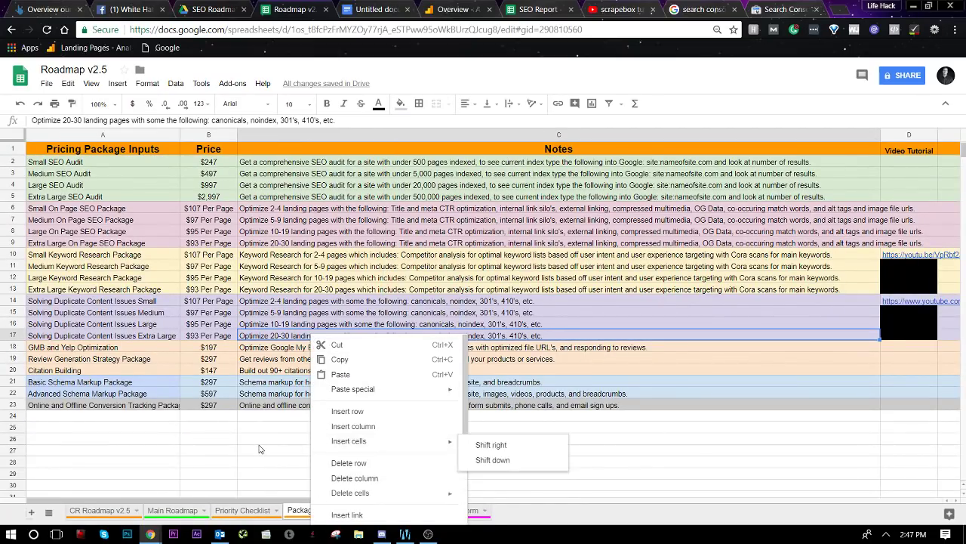
pyautogui.click(317, 446)
pyautogui.click(414, 512)
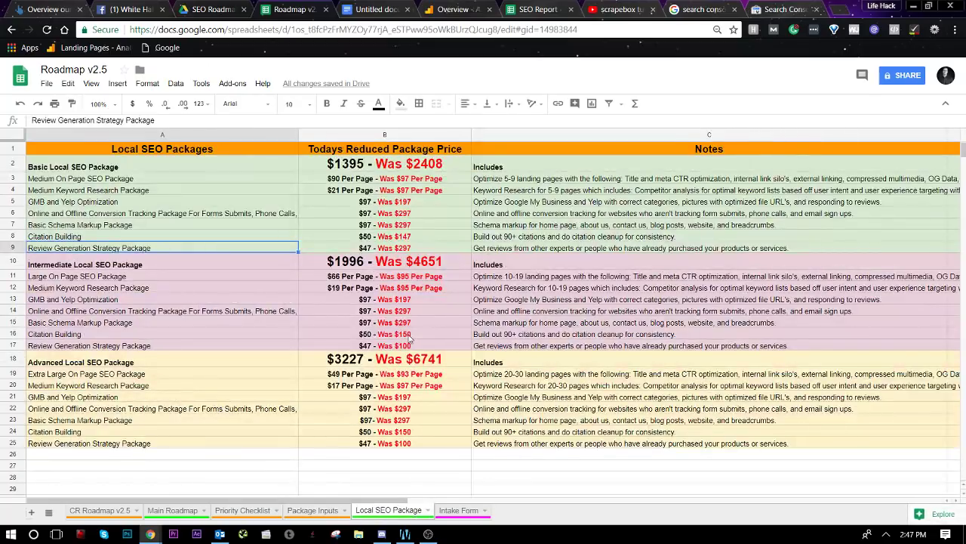
# Step: Examine the reduced prices and the included services of the Basic, Intermediate and Advanced local SEO packages
pyautogui.moveTo(403, 335); pyautogui.dragTo(376, 154)
pyautogui.click(383, 278)
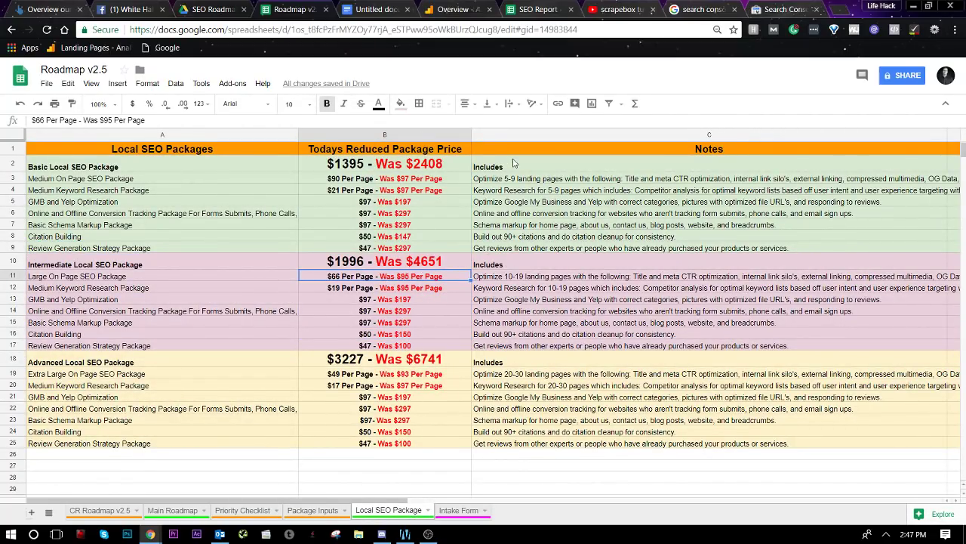
pyautogui.moveTo(516, 312); pyautogui.dragTo(498, 178)
pyautogui.click(510, 236)
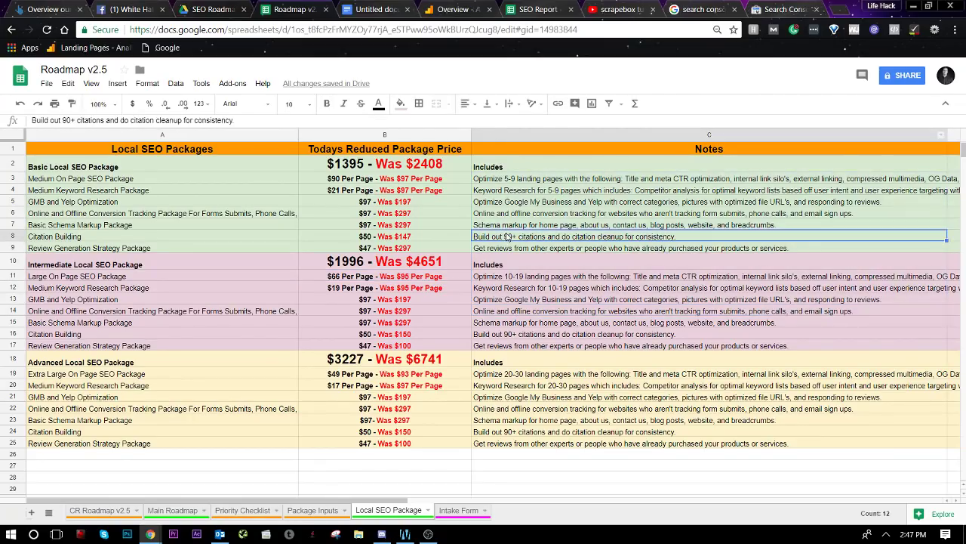
pyautogui.click(517, 279)
pyautogui.moveTo(518, 279); pyautogui.dragTo(522, 191)
pyautogui.click(525, 194)
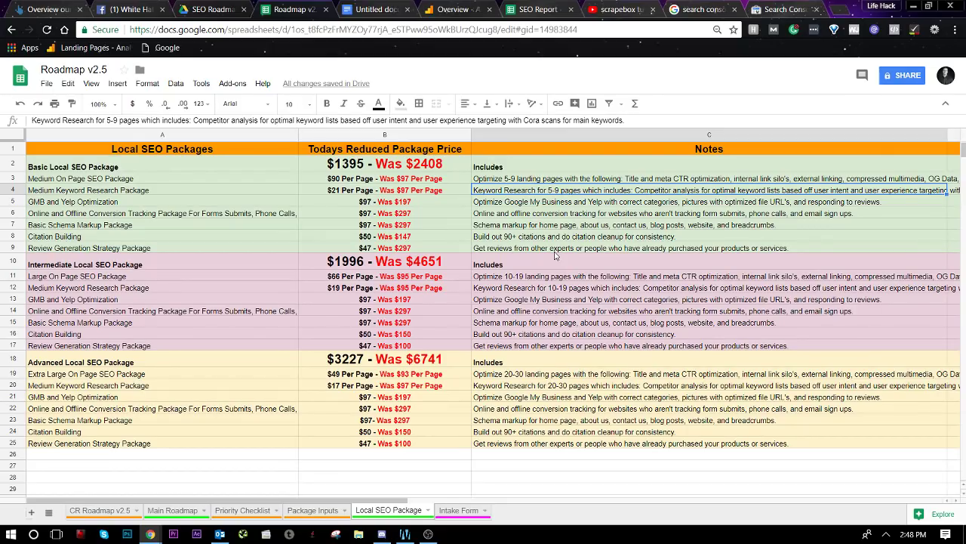
# Step: Return to the SEO Report sheet and select the monthly item about having analytics and search console installed
pyautogui.click(522, 7)
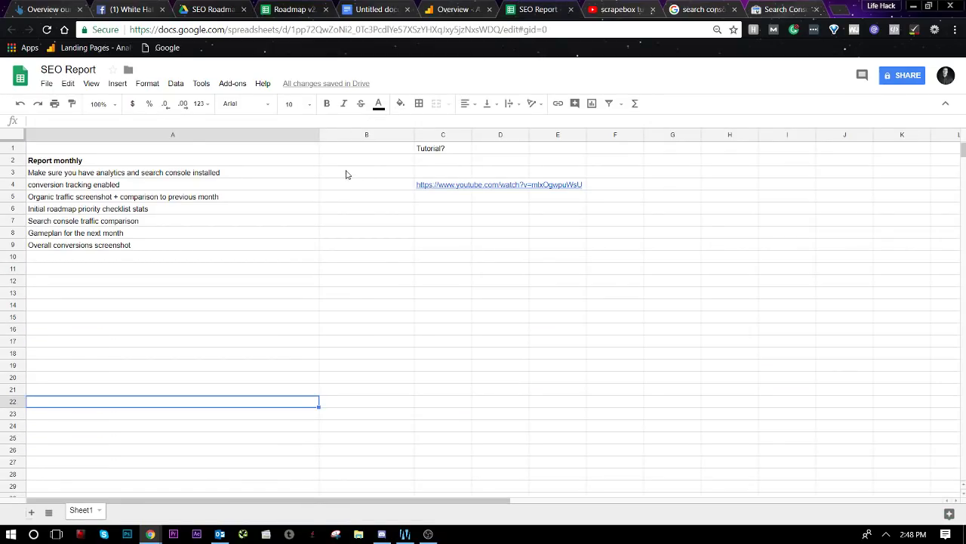
pyautogui.click(303, 162)
pyautogui.click(296, 176)
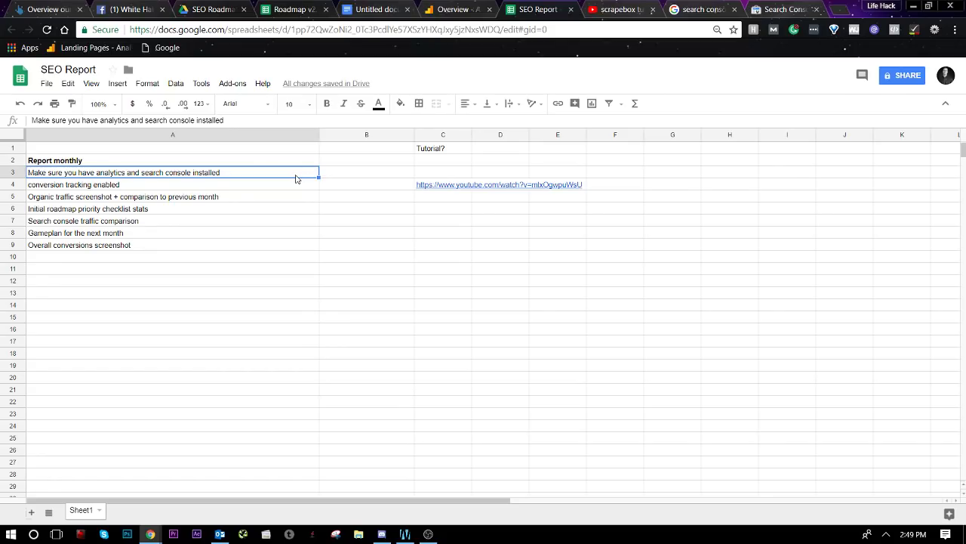
pyautogui.click(408, 8)
pyautogui.click(425, 7)
pyautogui.click(387, 6)
pyautogui.click(298, 8)
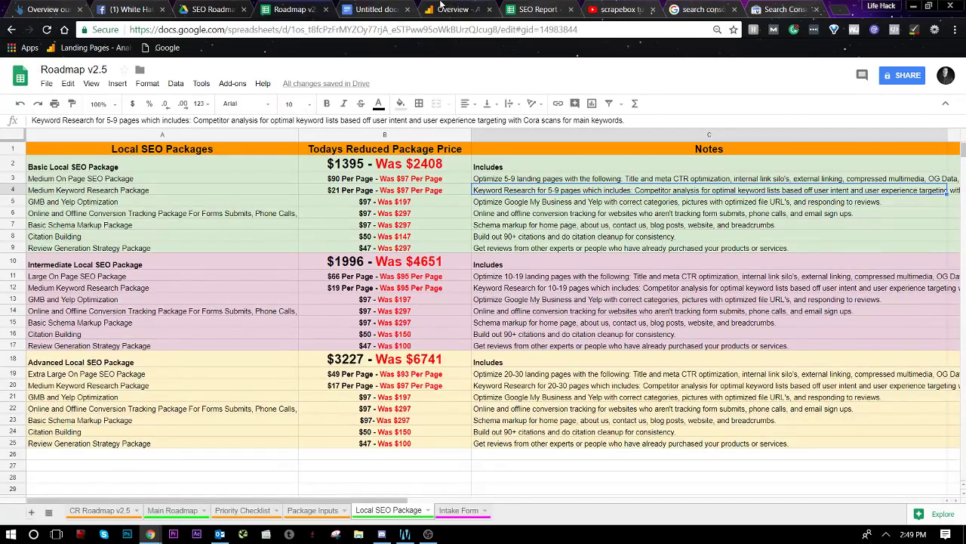
pyautogui.click(446, 7)
pyautogui.click(377, 8)
pyautogui.click(295, 9)
# Step: Switch to Google Drive and remove the copy of the Roadmap file from the SEO Roadmap Template folder
pyautogui.click(224, 7)
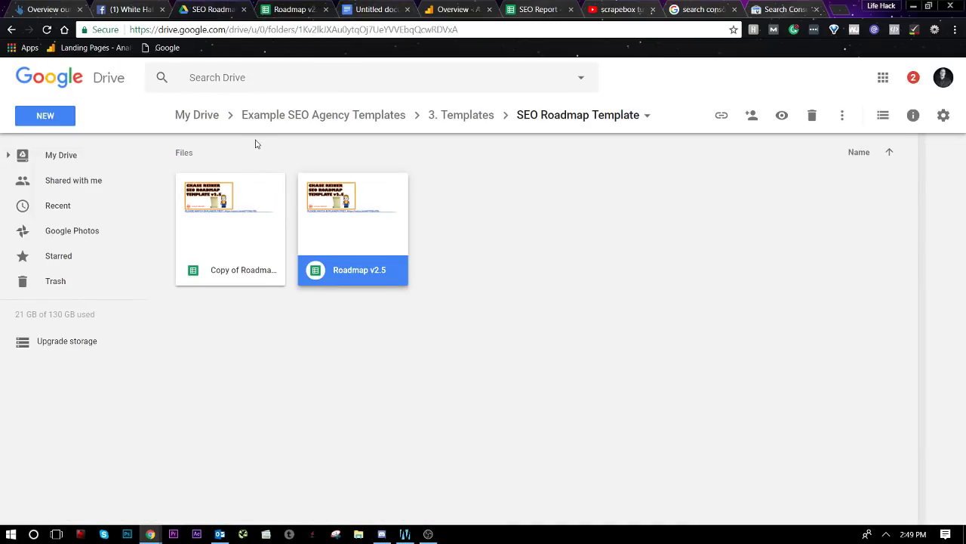
pyautogui.click(11, 29)
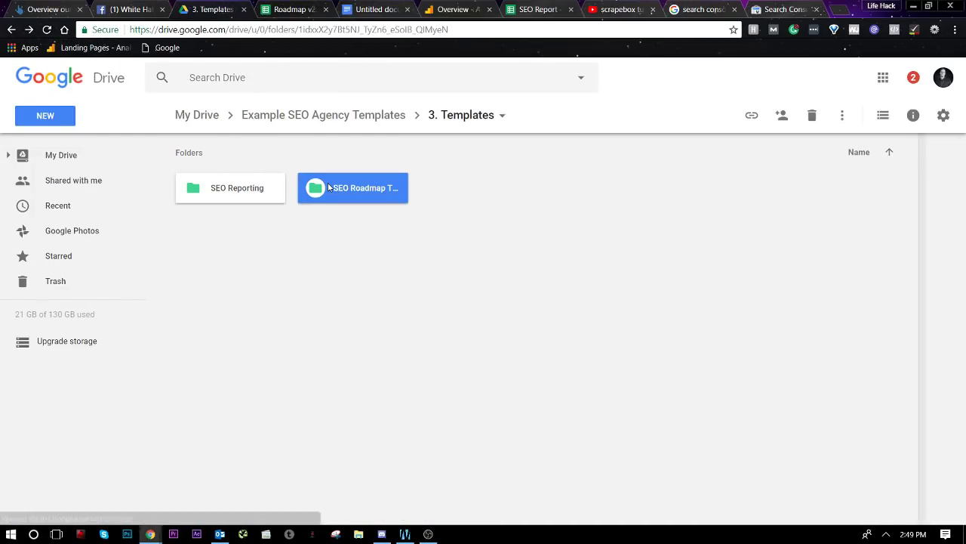
pyautogui.doubleClick(329, 187)
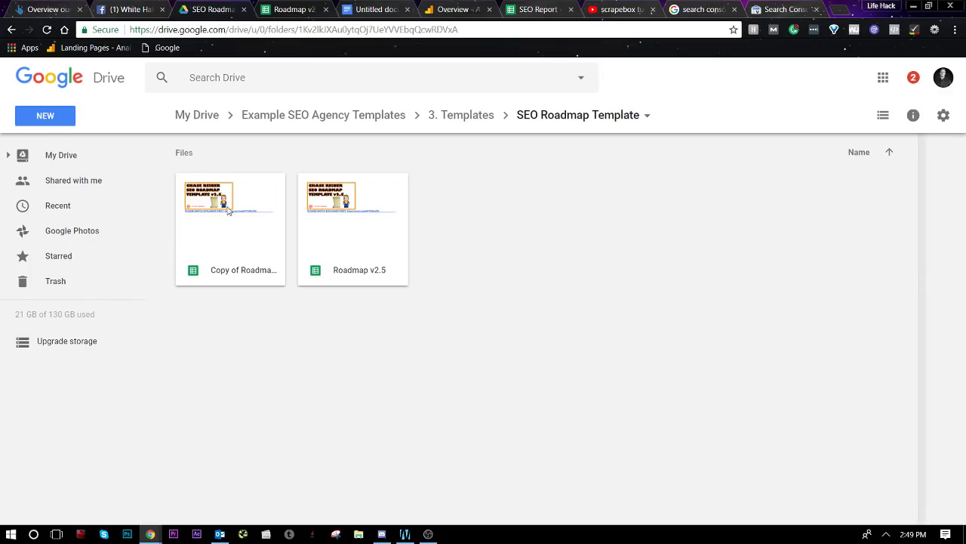
pyautogui.click(223, 201)
pyautogui.rightClick(232, 219)
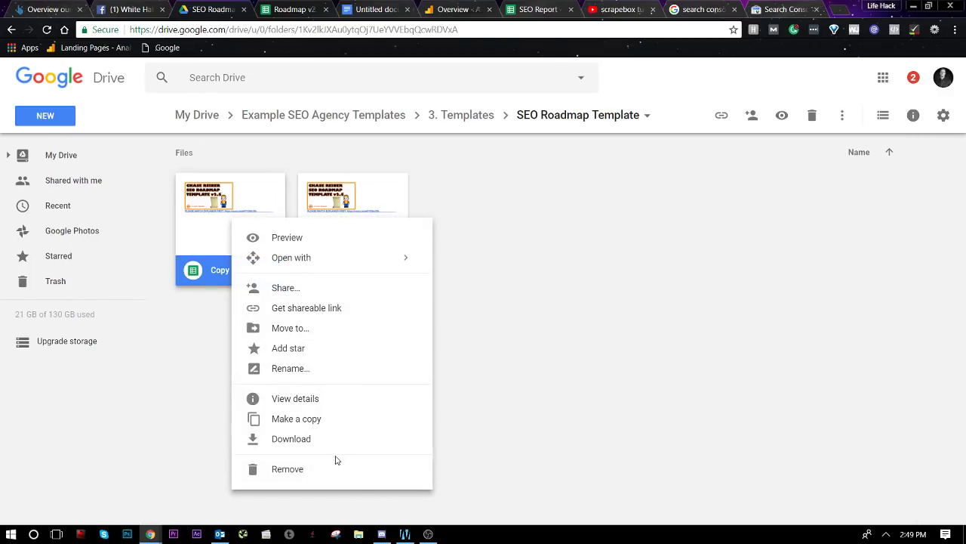
pyautogui.click(295, 469)
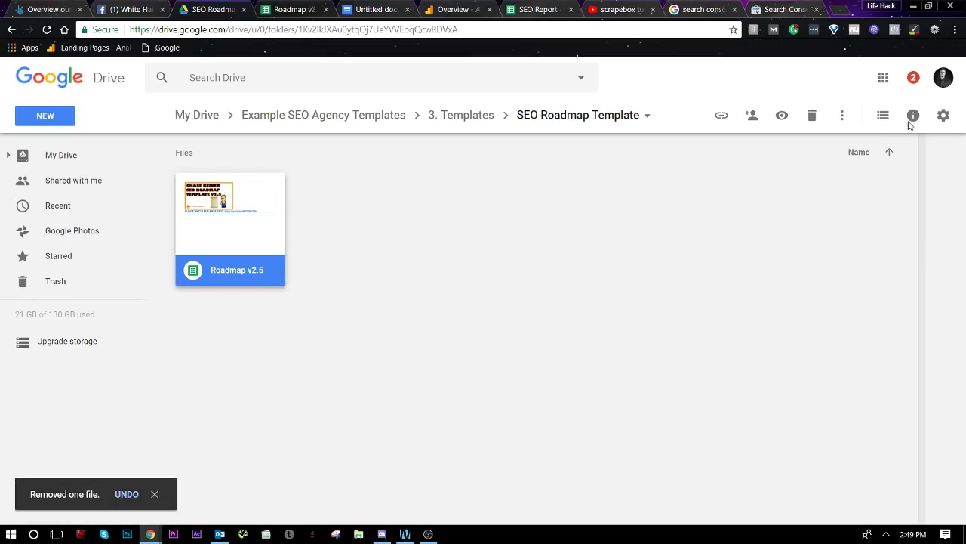
pyautogui.click(916, 83)
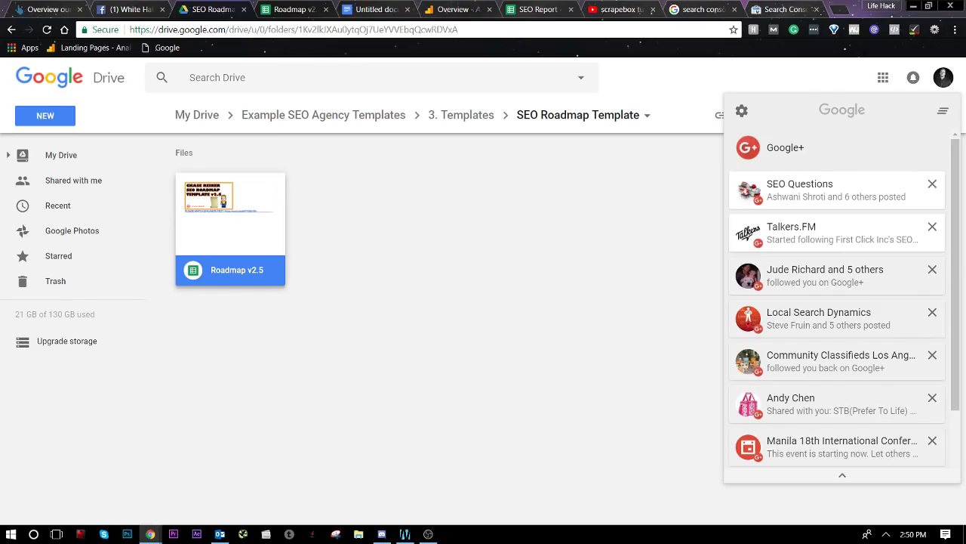
pyautogui.hotkey('alt', 'Tab')
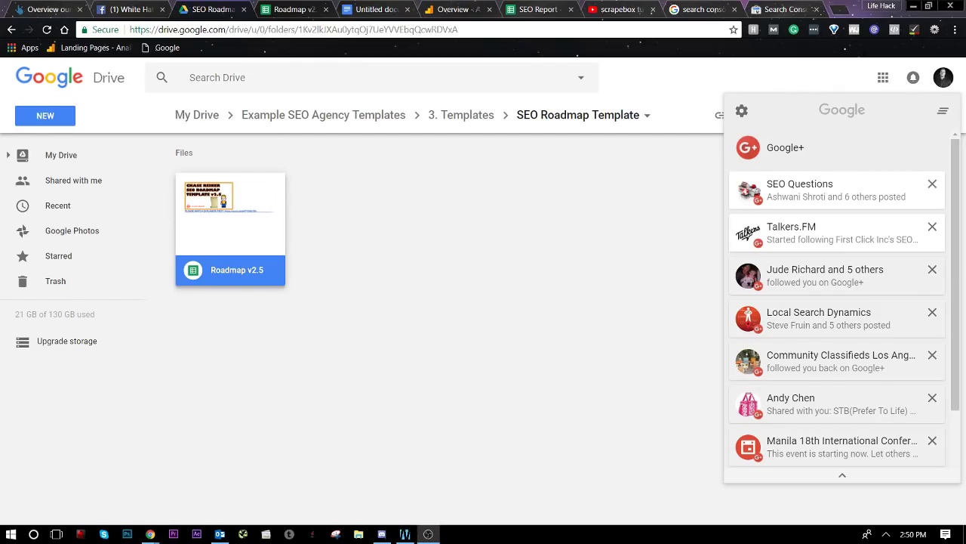